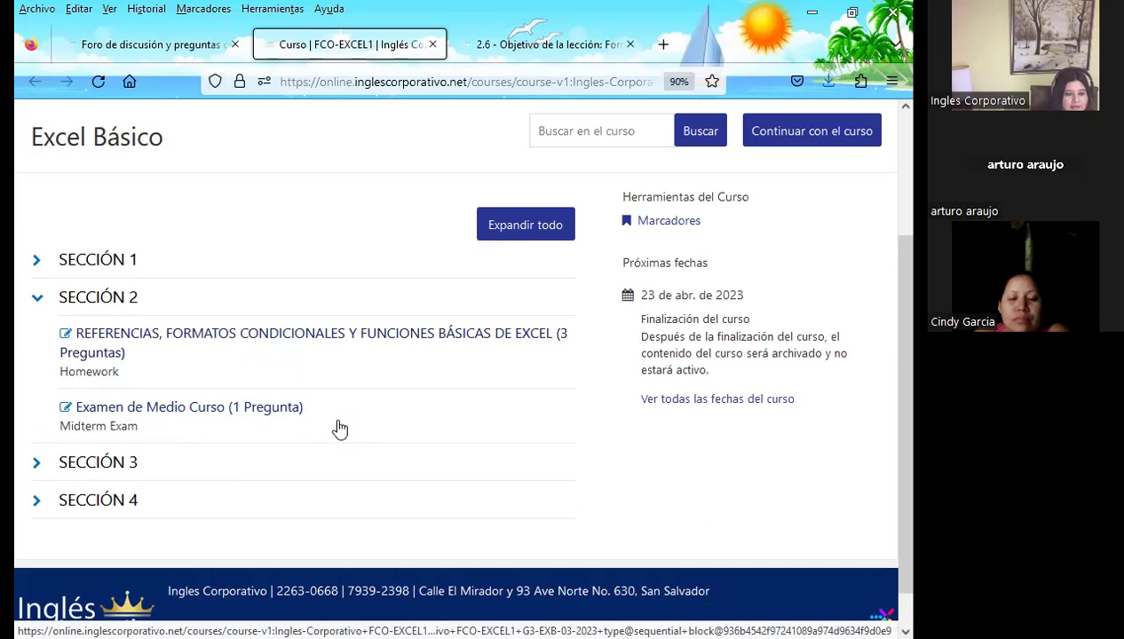
# Step: Switch to the '2.6 - Objetivo de la lección' tab to view lesson 2.6's objective
pyautogui.click(503, 43)
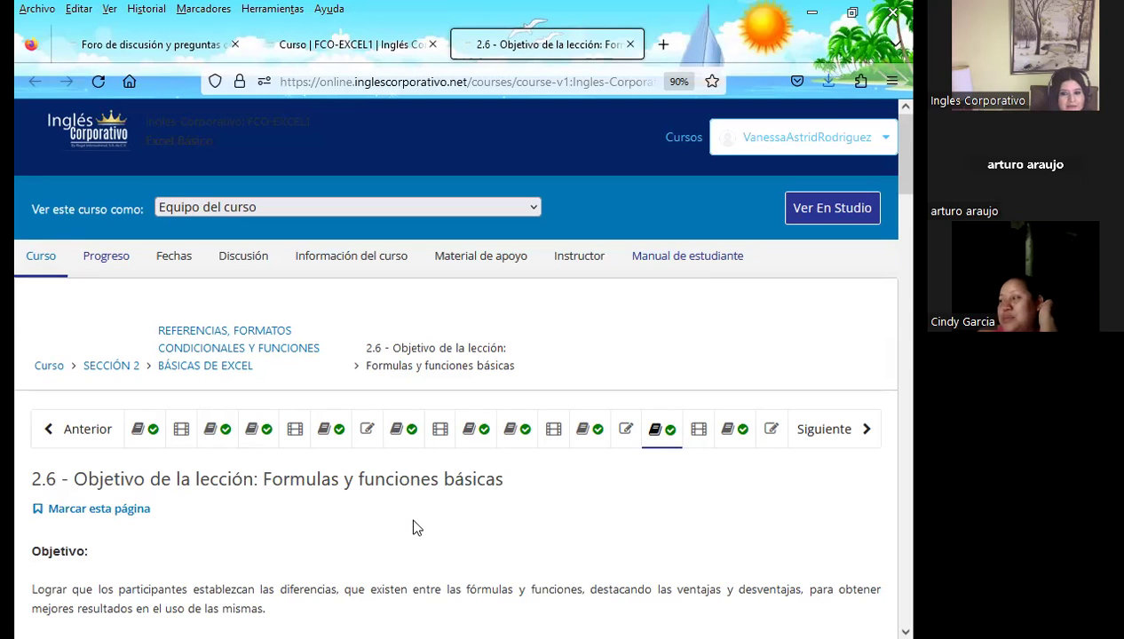
# Step: Scroll the lesson page down to the 'Diferencias entre Función y Fórmula' section
pyautogui.scroll(-2, 382, 499)
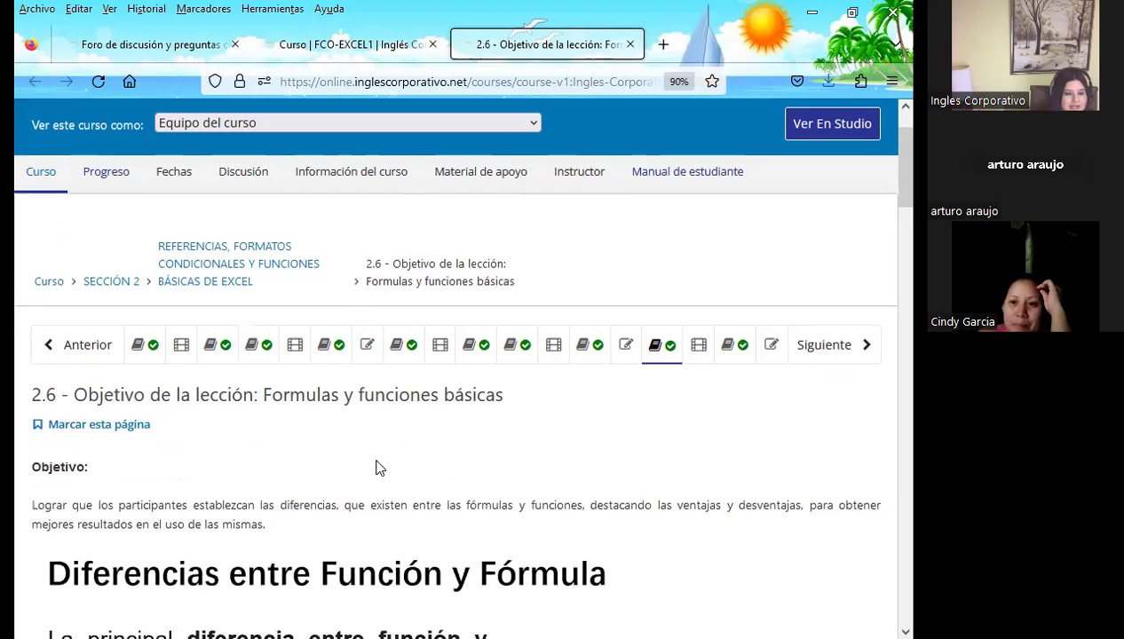
pyautogui.scroll(-3, 376, 467)
pyautogui.scroll(-3, 582, 489)
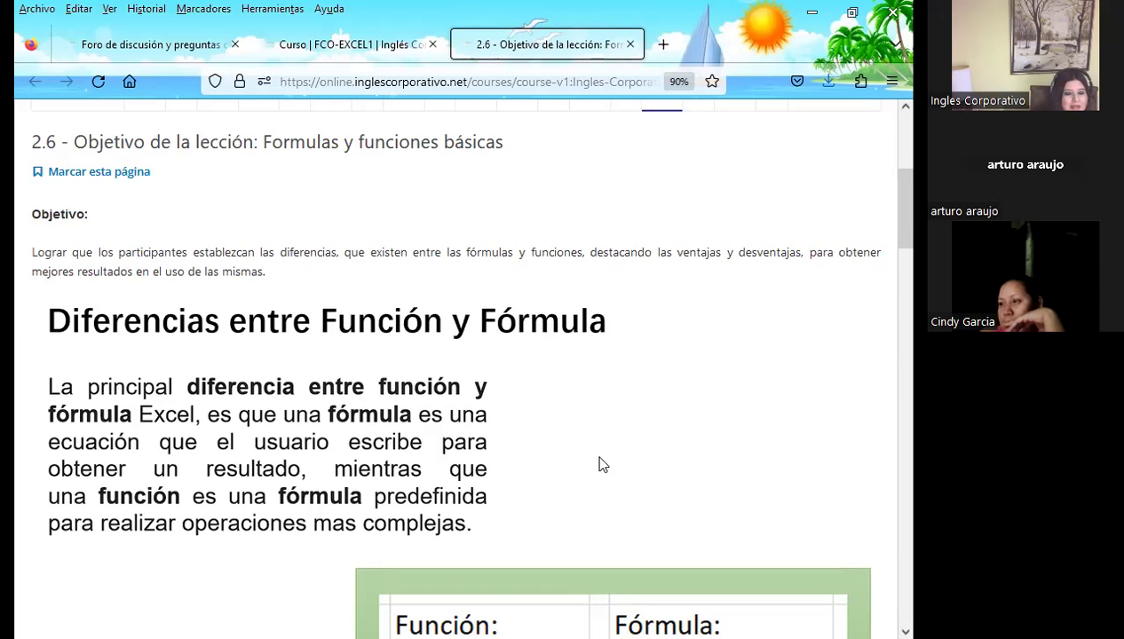
# Step: Scroll through the 'Errores en los datos' examples on the lesson page
pyautogui.scroll(-4, 601, 464)
pyautogui.scroll(-4, 471, 463)
pyautogui.scroll(-4, 341, 468)
pyautogui.scroll(-2, 319, 452)
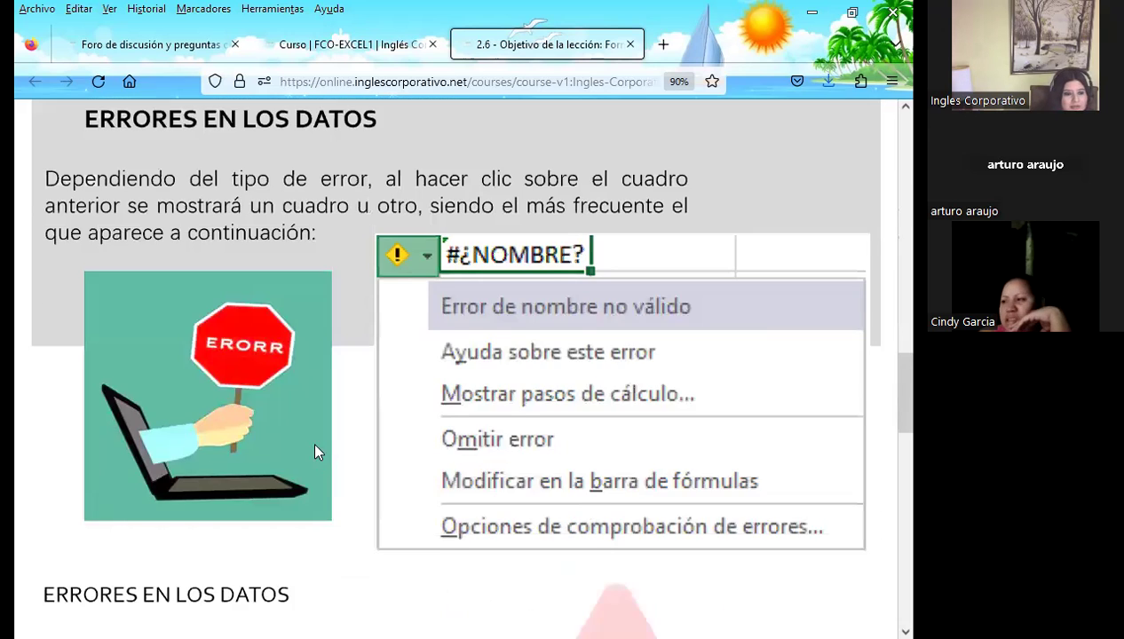
pyautogui.scroll(2, 285, 425)
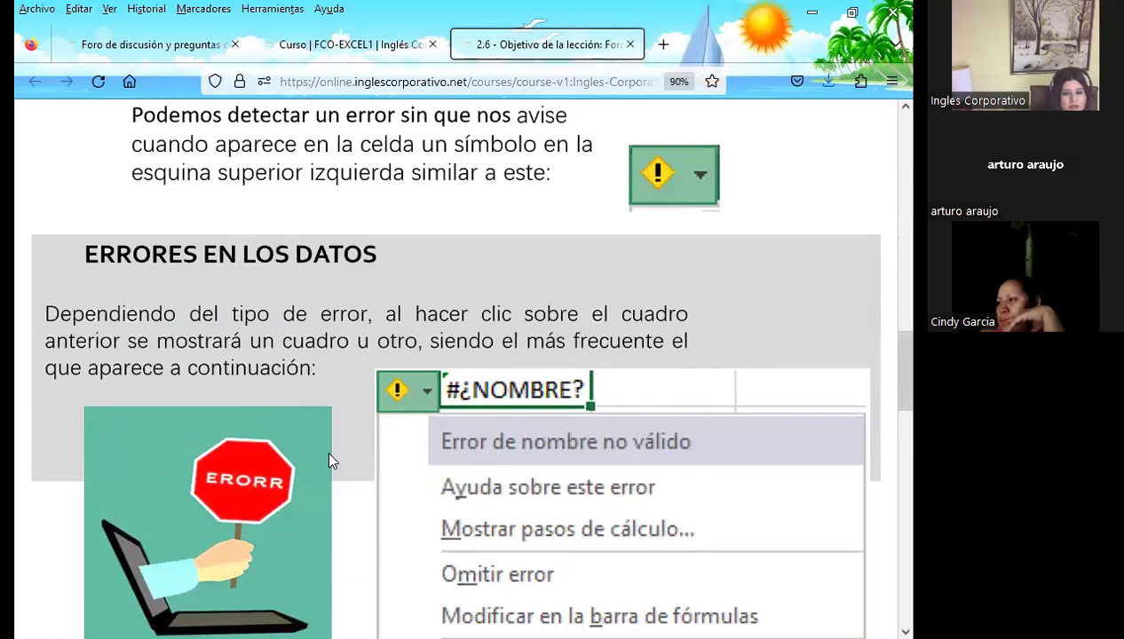
pyautogui.scroll(-3, 325, 448)
pyautogui.scroll(-3, 327, 457)
pyautogui.scroll(-1, 325, 452)
pyautogui.scroll(-2, 345, 447)
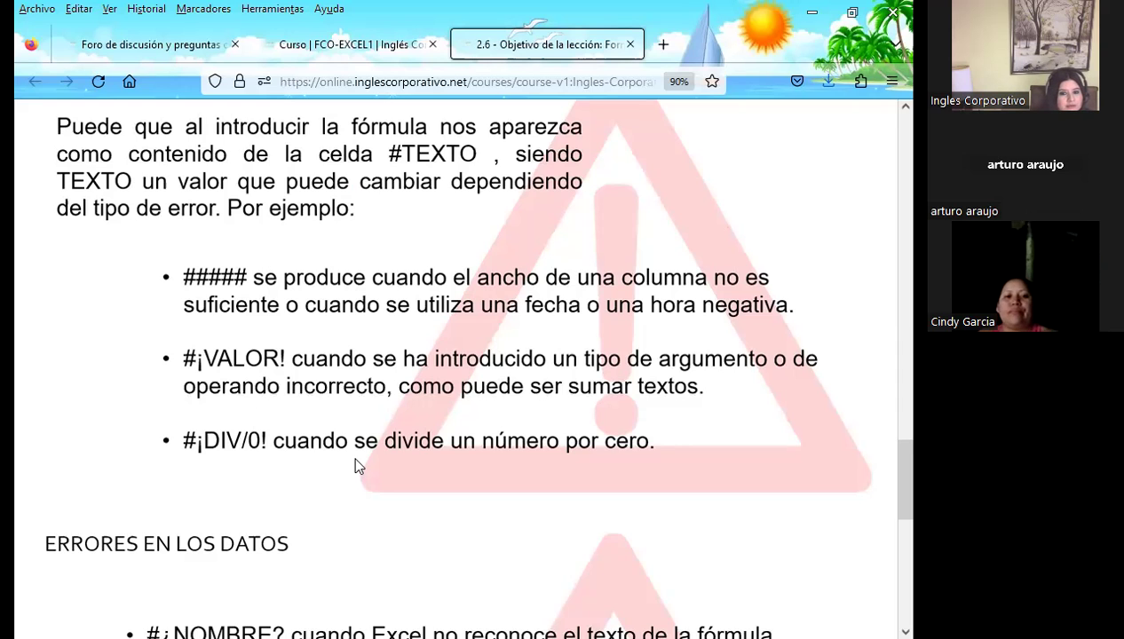
pyautogui.scroll(-4, 213, 425)
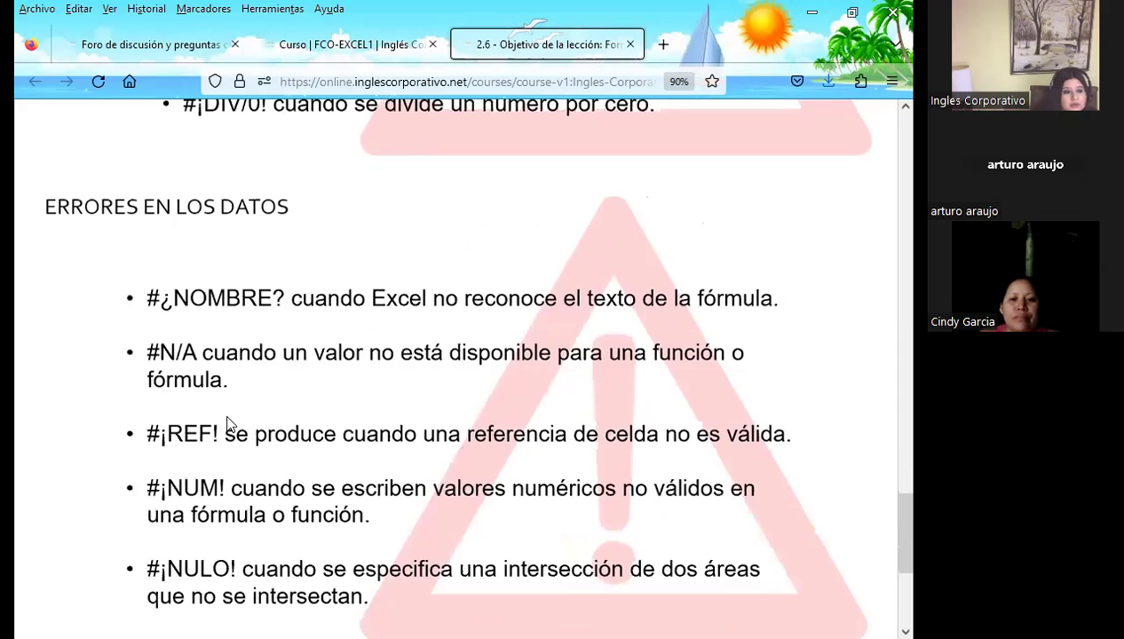
pyautogui.scroll(-1, 410, 452)
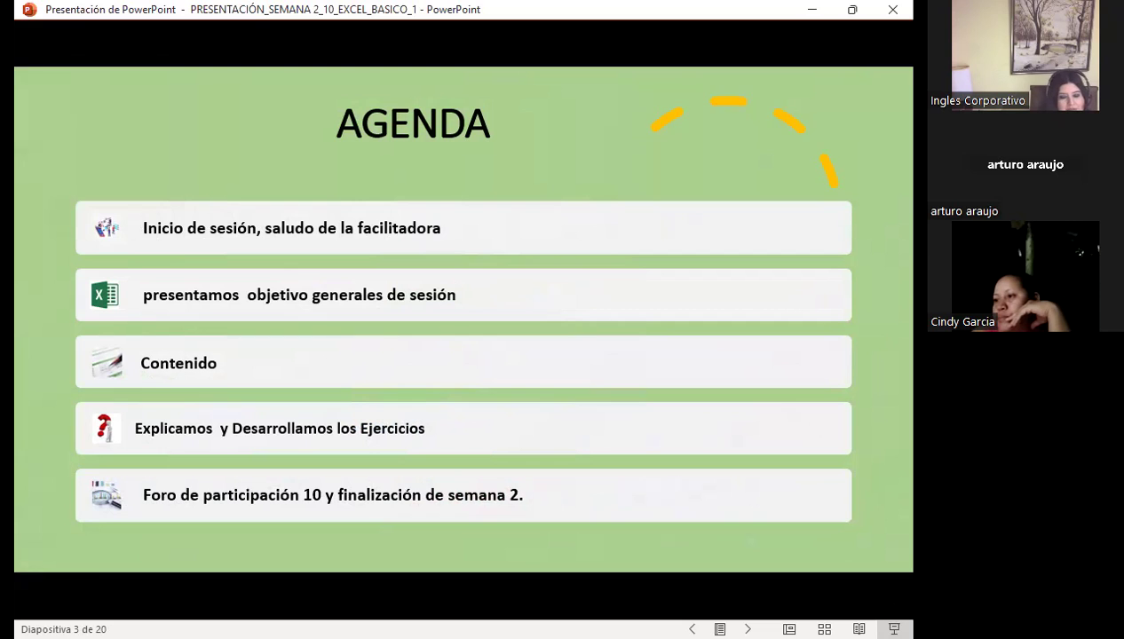
# Step: Advance the slideshow to slide 4, the session's general objective
pyautogui.press('Right')
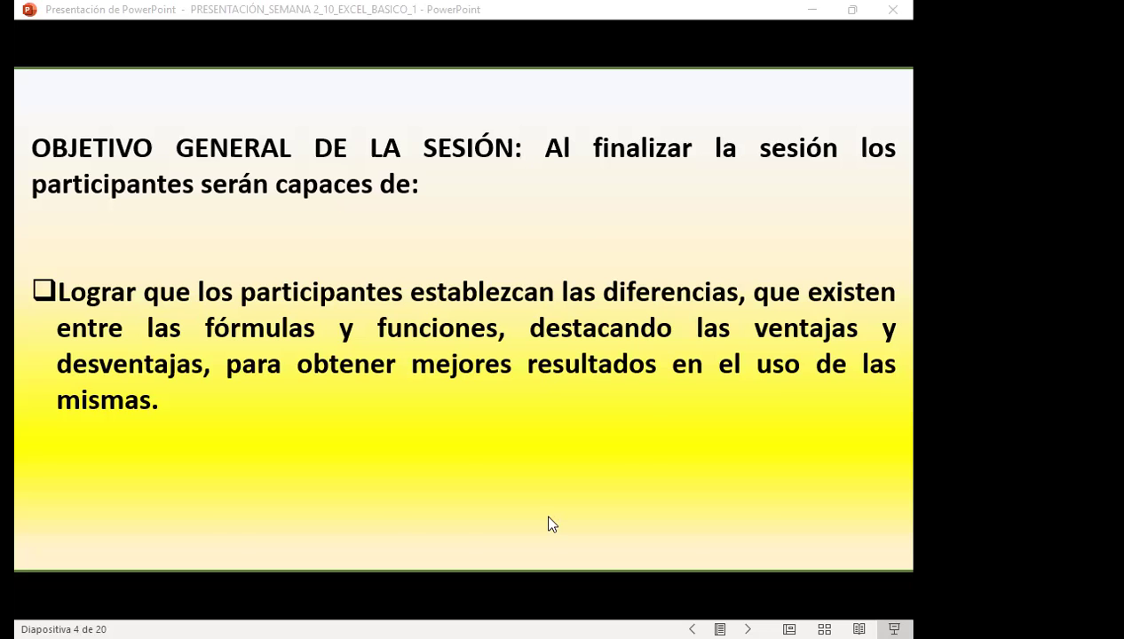
# Step: Advance the slideshow to slide 5, 'Operadores aritméticos', with its operator table
pyautogui.scroll(-1, 547, 521)
pyautogui.scroll(1, 546, 521)
pyautogui.scroll(-1, 547, 521)
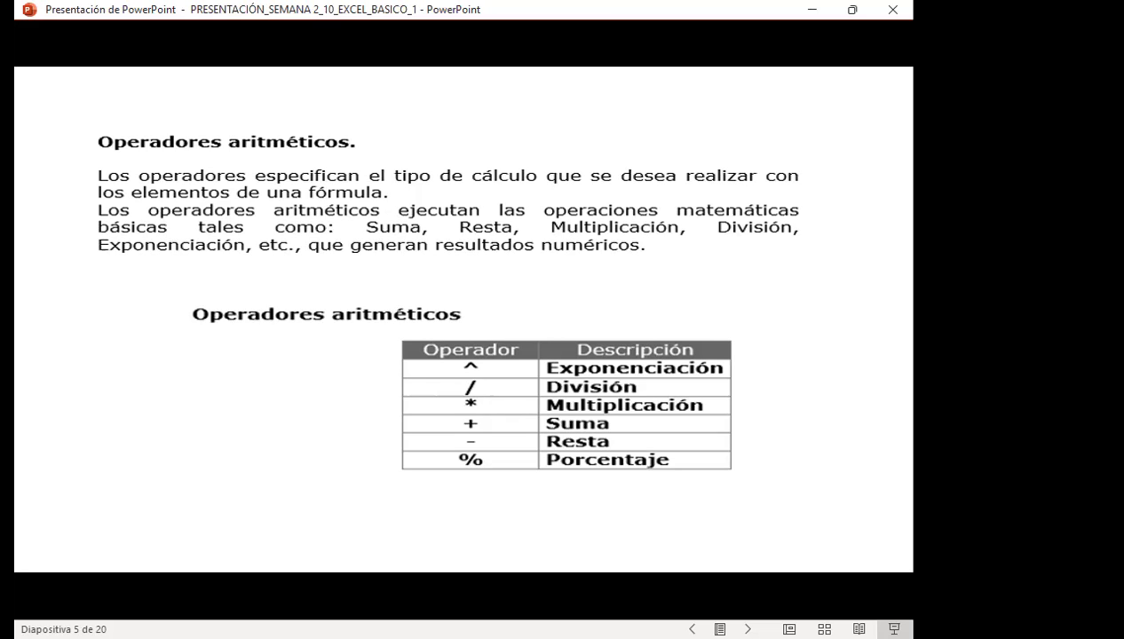
# Step: Advance to slide 6 on parentheses and operator precedence
pyautogui.press('Right')
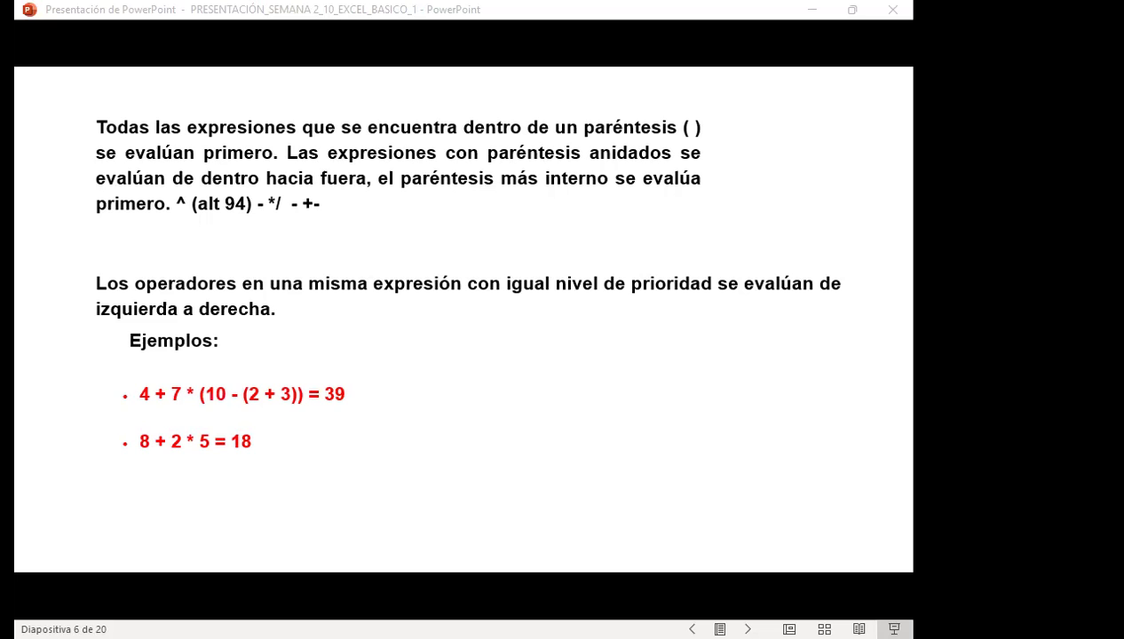
# Step: Switch to the Excel workbook LIBRO DE EXCEL SESION 10 on the OPERADORES ARITMÉTICOS sheet
pyautogui.hotkey('alt', 'Tab')
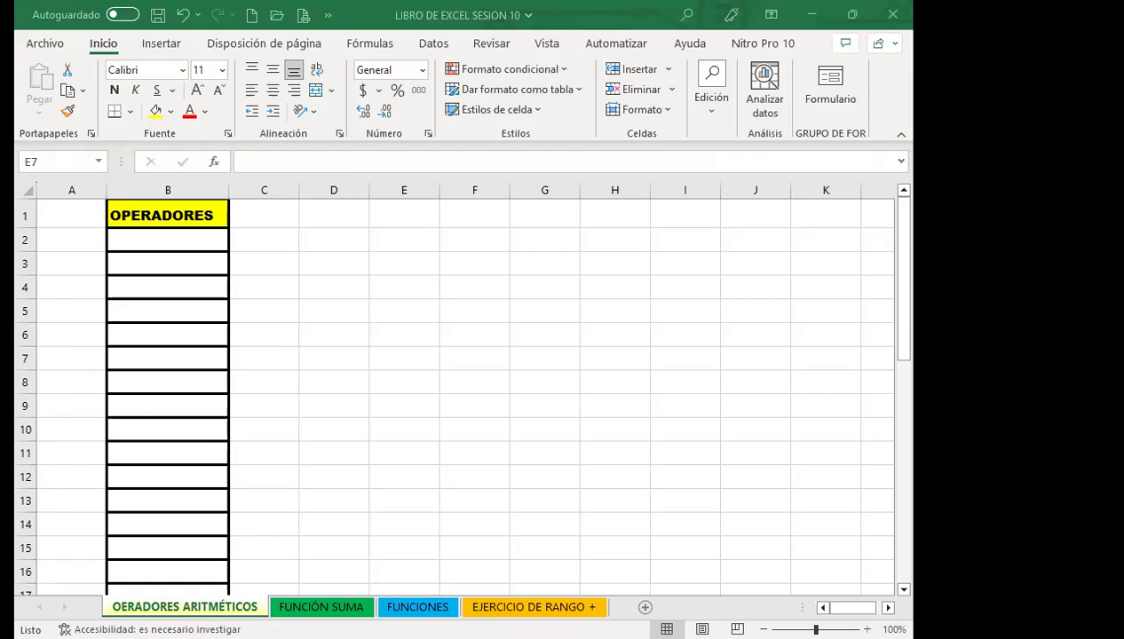
pyautogui.click(334, 405)
# Step: Paste the expression 4 + 7 * (10 - (2 + 3)) into E2 and autofit column E
pyautogui.click(404, 240)
pyautogui.click(39, 84)
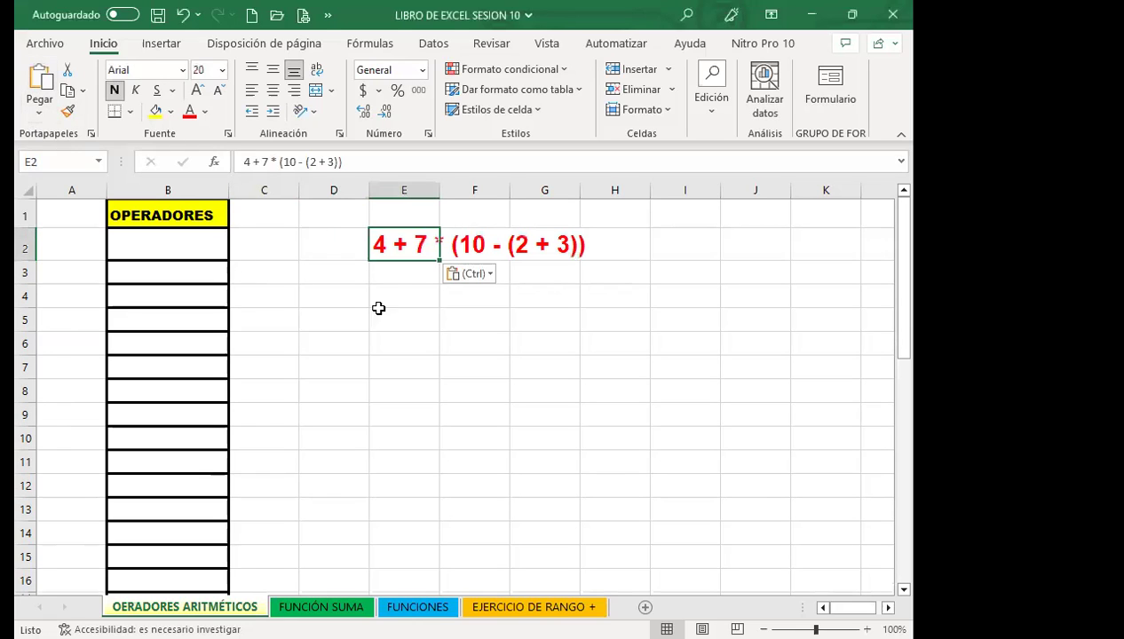
pyautogui.click(471, 319)
pyautogui.doubleClick(442, 188)
pyautogui.click(565, 270)
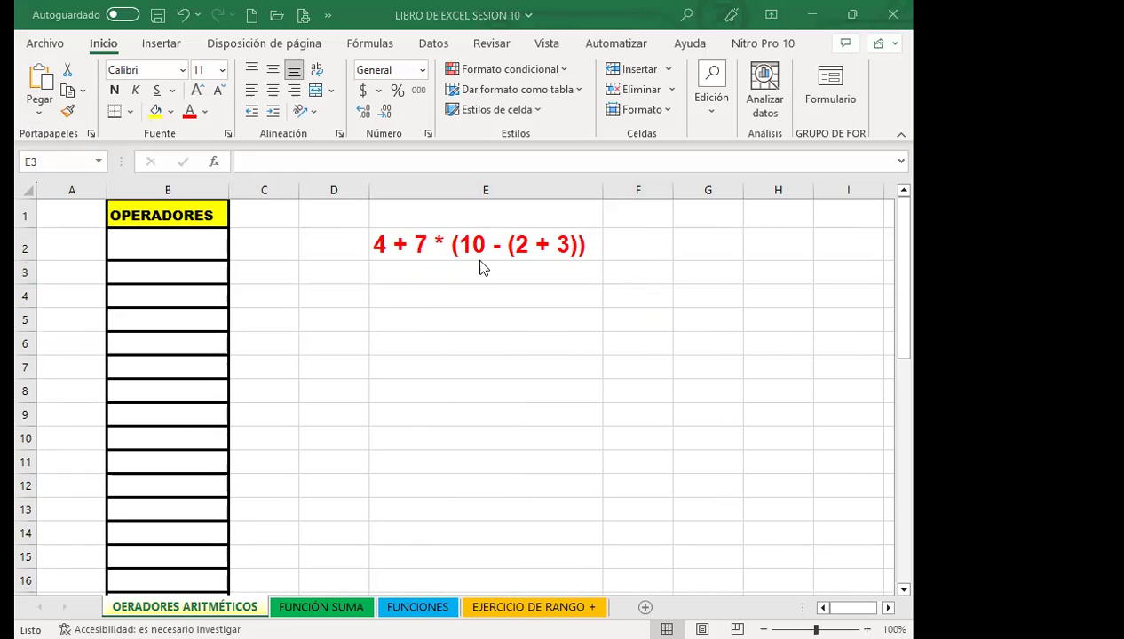
# Step: Start entering 4+7 in E3, then cancel that unfinished entry
pyautogui.click(411, 268)
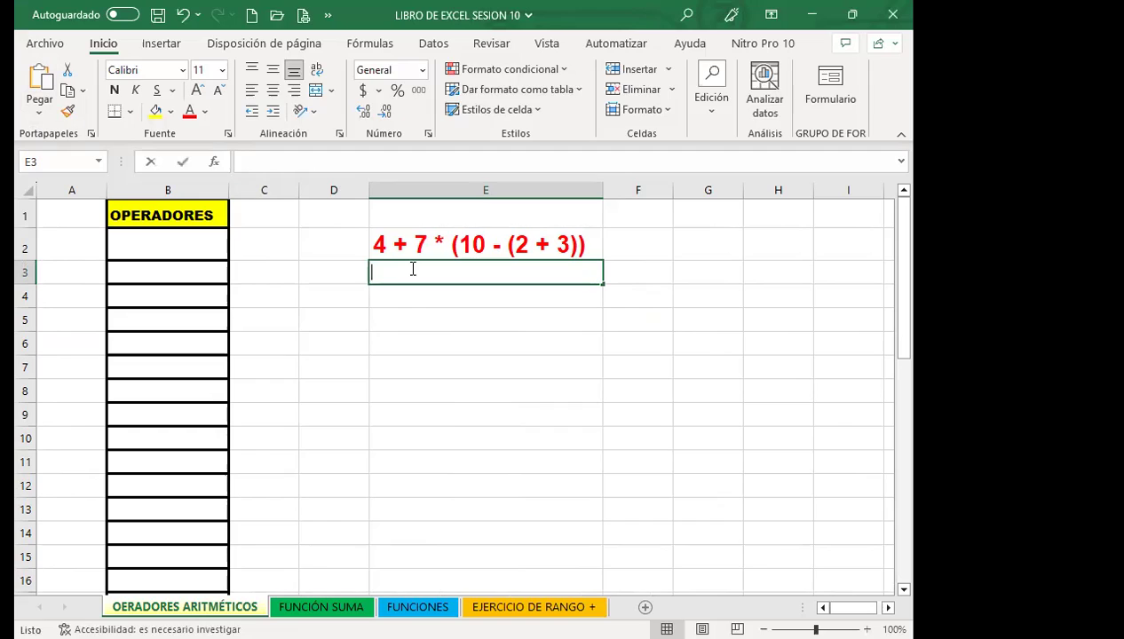
pyautogui.write('4+7')
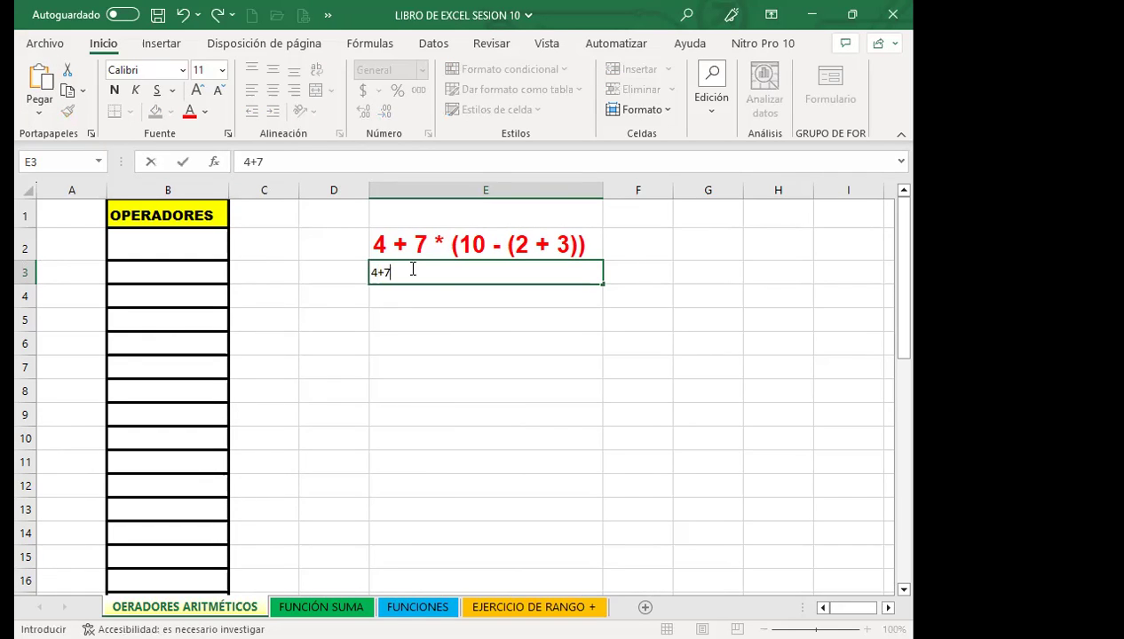
pyautogui.press('Escape')
pyautogui.click(401, 296)
# Step: Copy E2's formatting onto E3:E7 with Format Painter
pyautogui.click(414, 245)
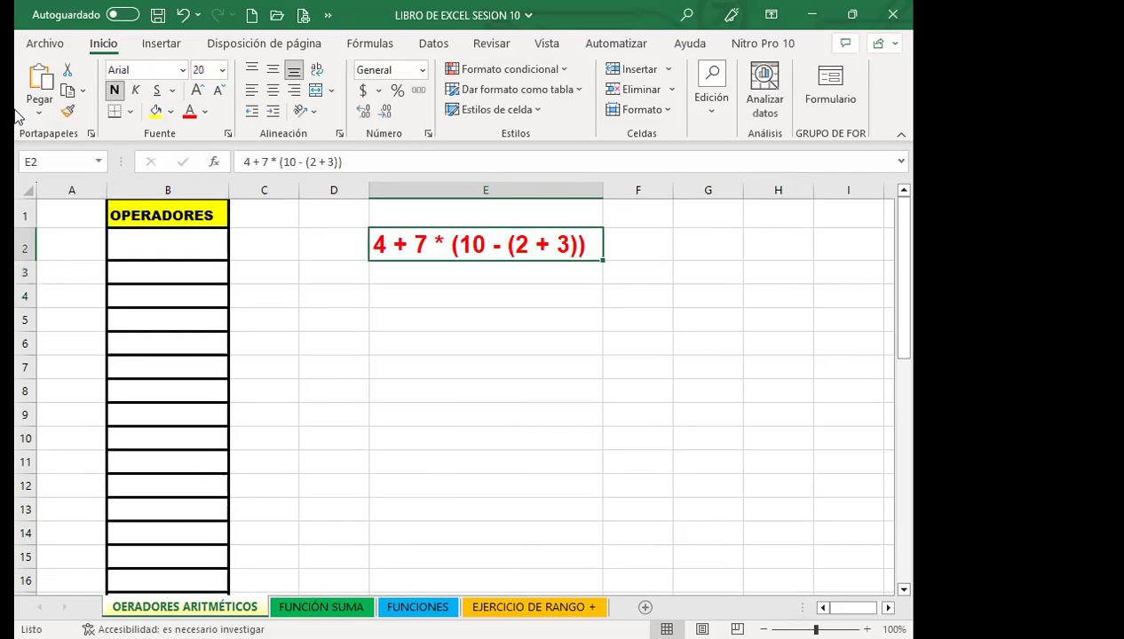
pyautogui.doubleClick(68, 110)
pyautogui.click(422, 270)
pyautogui.moveTo(417, 270); pyautogui.dragTo(412, 409)
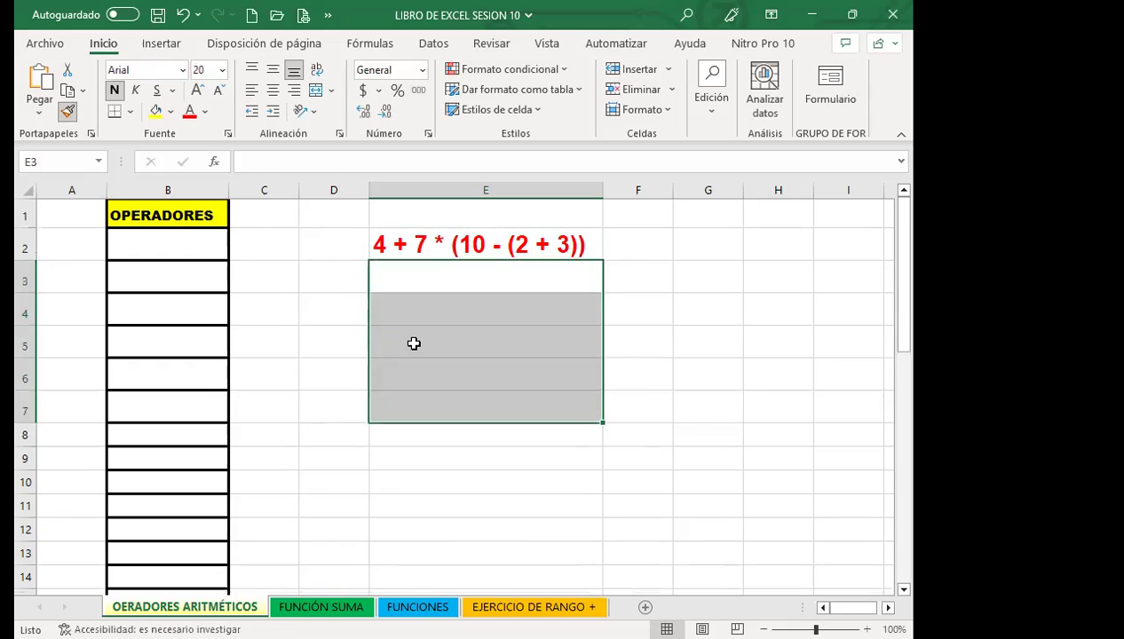
pyautogui.press('Escape')
pyautogui.click(394, 273)
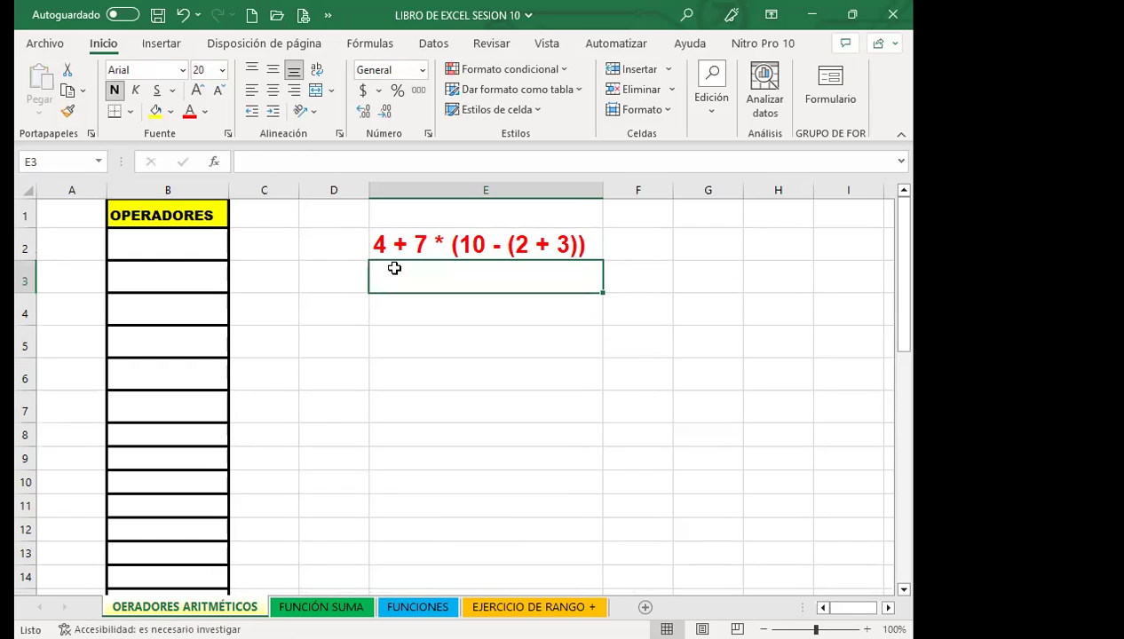
# Step: Enter 4+7*(10-5) in E3 and 4+7*5 in E4
pyautogui.write('4+7')
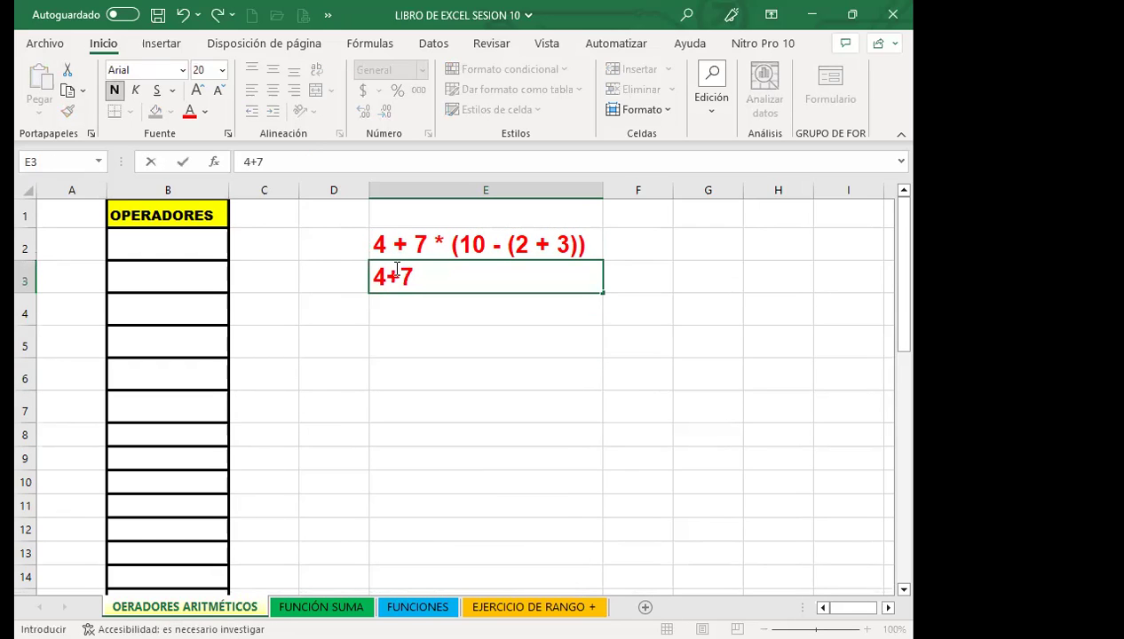
pyautogui.write('*')
pyautogui.write('(')
pyautogui.write('10-')
pyautogui.write('5')
pyautogui.write(')')
pyautogui.press('Return')
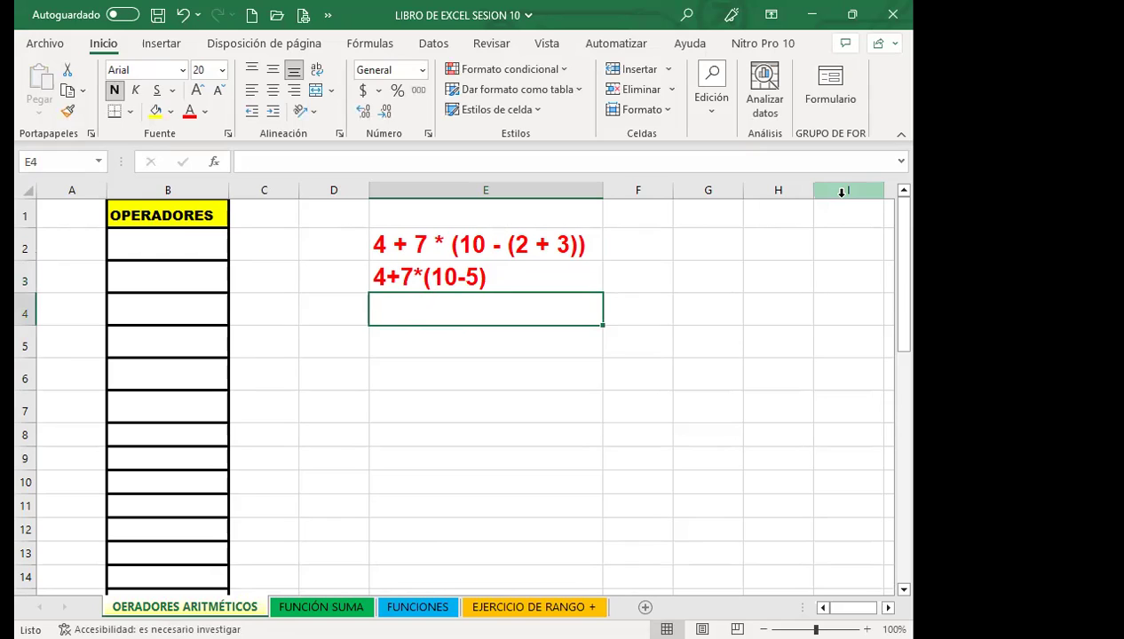
pyautogui.write('4+7/')
pyautogui.press('BackSpace')
pyautogui.write('*')
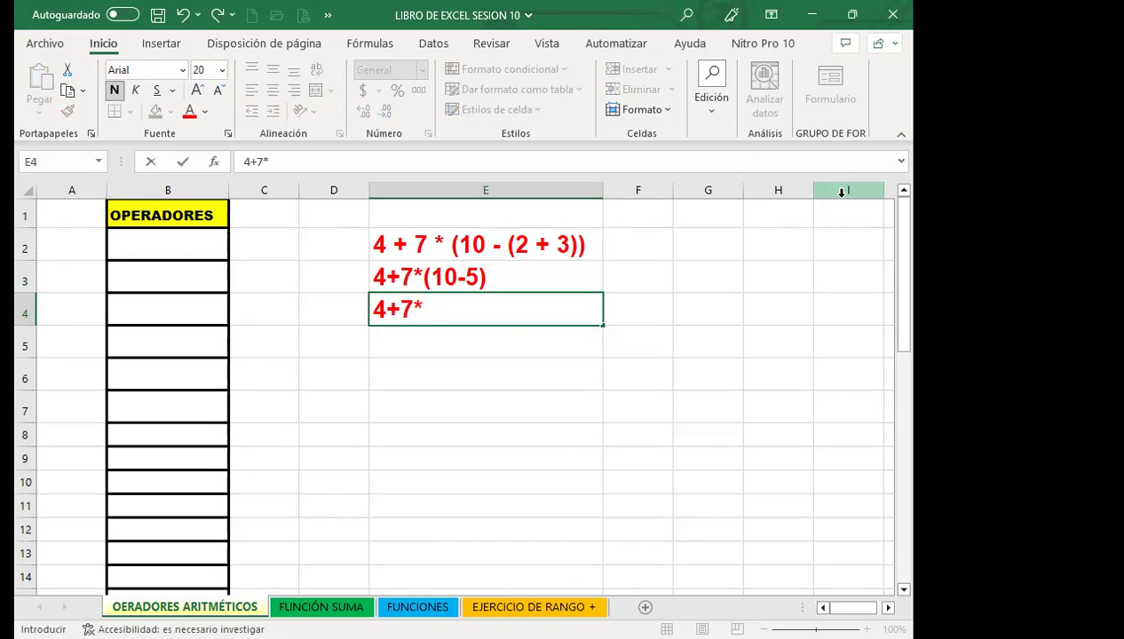
pyautogui.write('5')
pyautogui.press('Return')
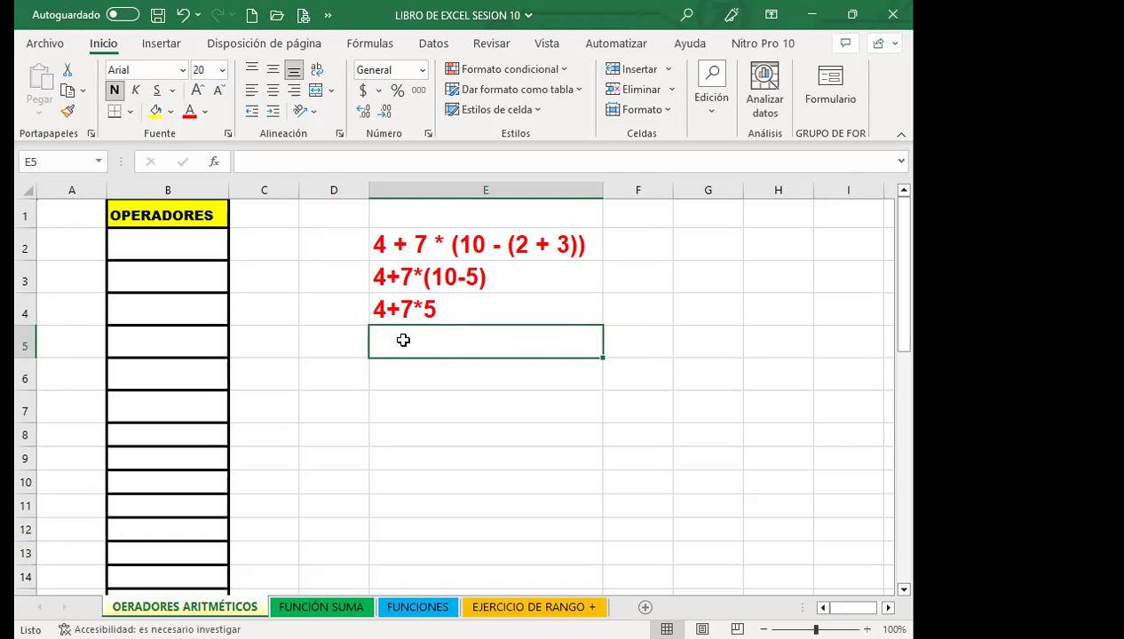
# Step: Enter 4+35 in E5 and the final result 39 in E6, then reselect E6
pyautogui.write('4+')
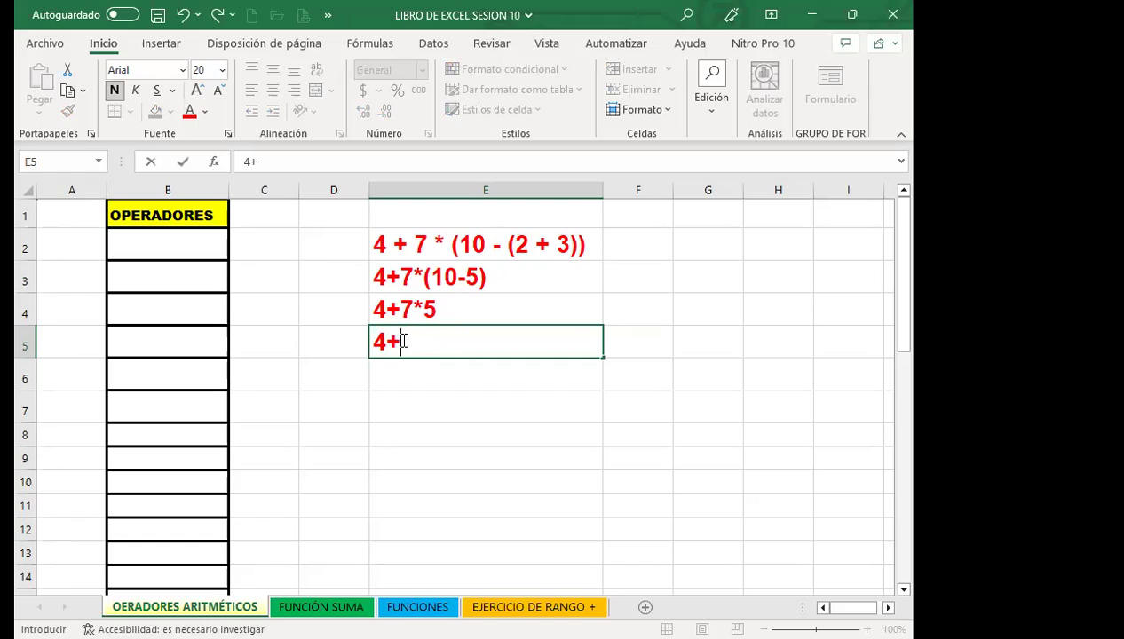
pyautogui.write('35')
pyautogui.press('Return')
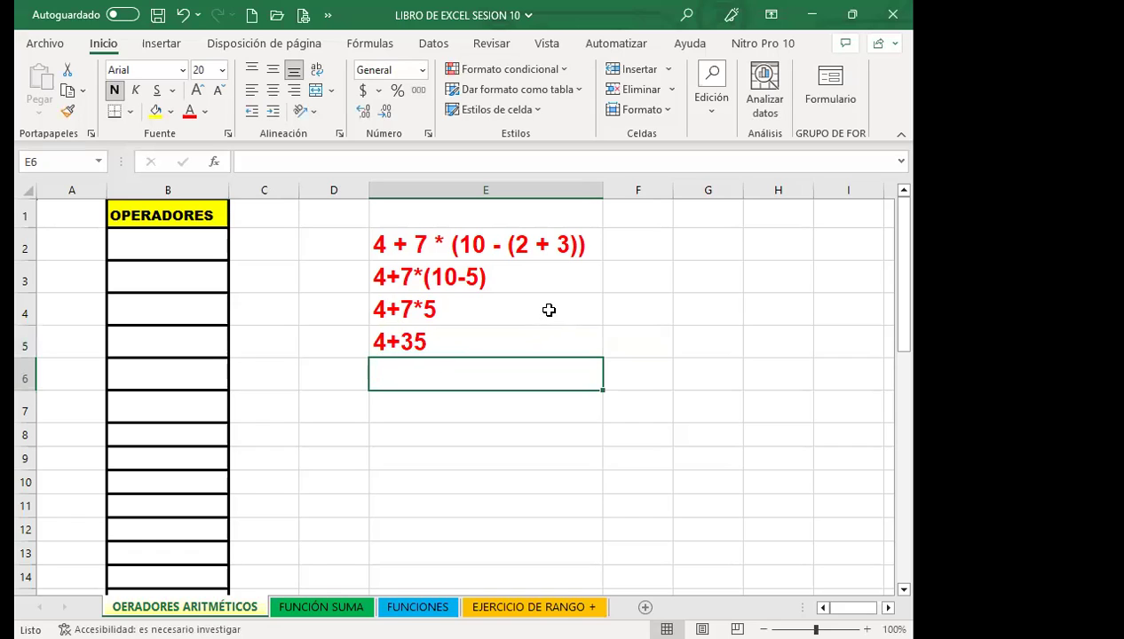
pyautogui.write('39')
pyautogui.press('Return')
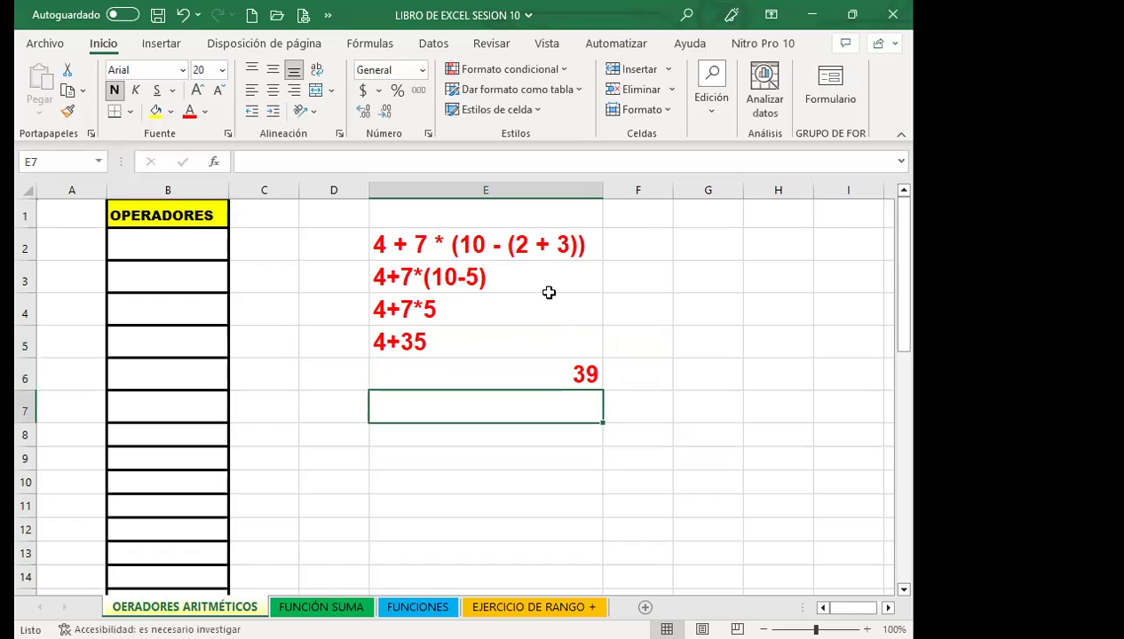
pyautogui.click(501, 367)
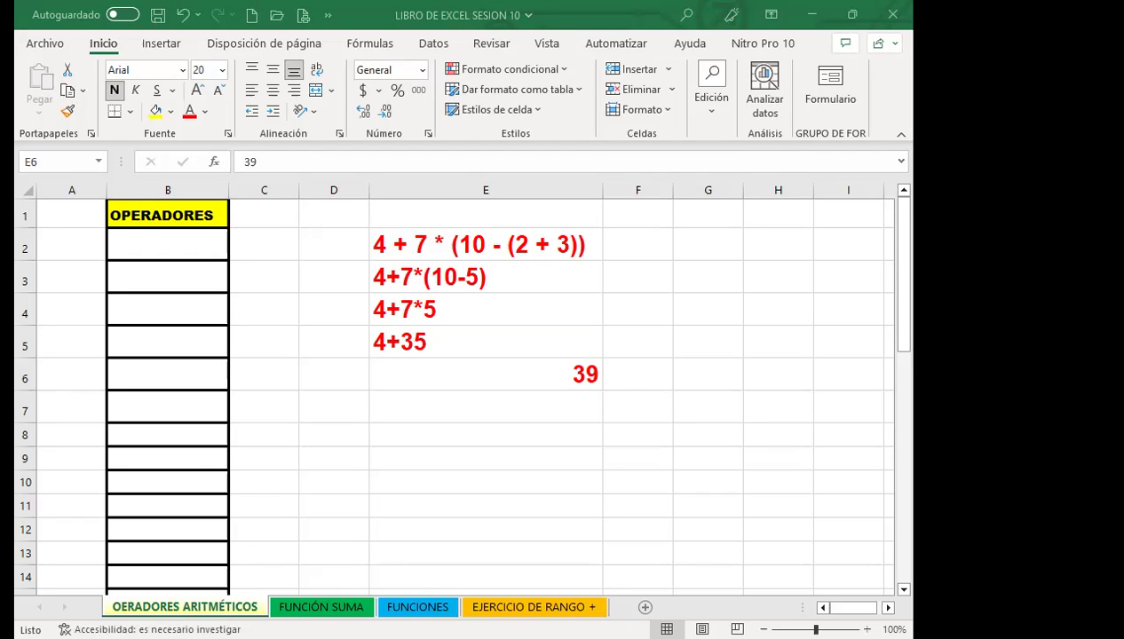
pyautogui.click(471, 381)
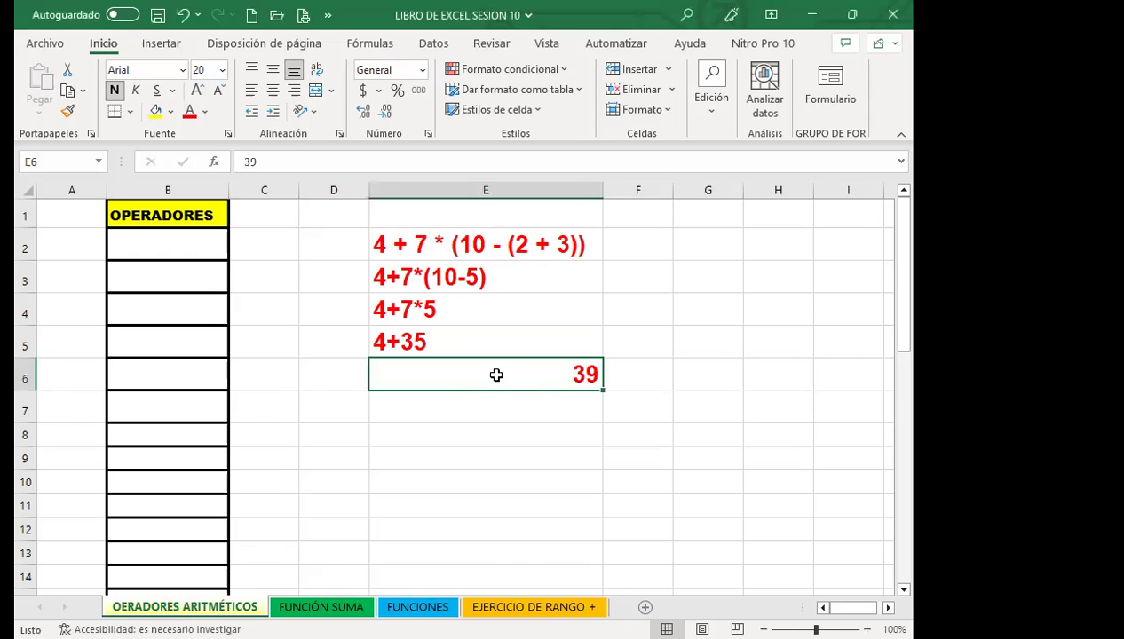
pyautogui.click(498, 432)
pyautogui.click(485, 365)
# Step: Prefix E2's expression with = so it becomes the formula =4 + 7 * (10 - (2 + 3)), returning 39
pyautogui.doubleClick(375, 246)
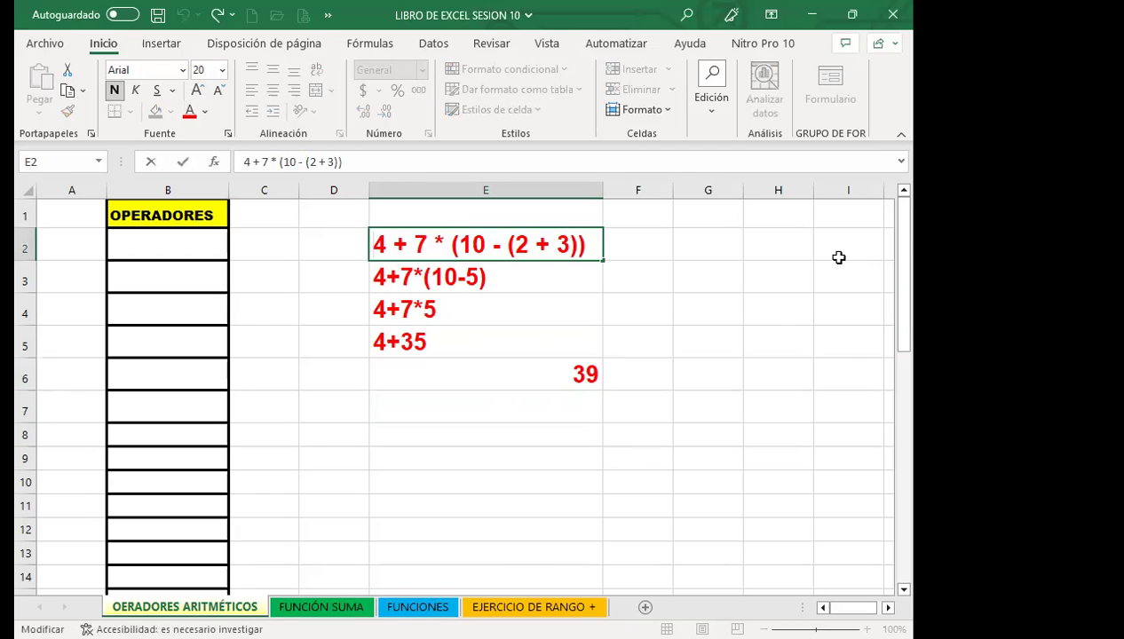
pyautogui.write('=')
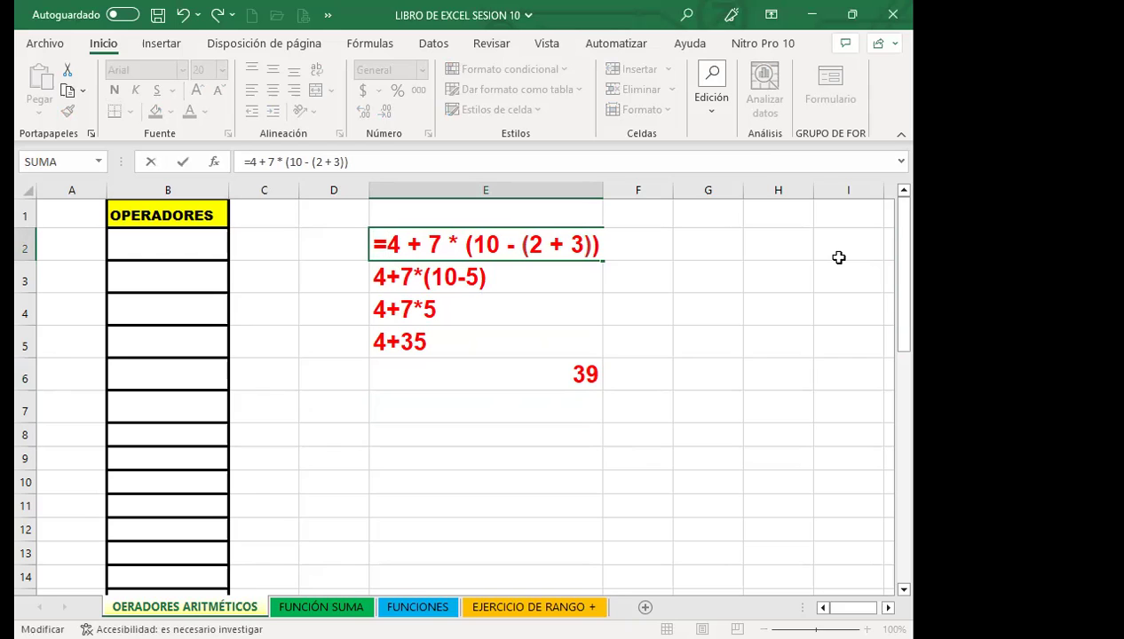
pyautogui.press('Return')
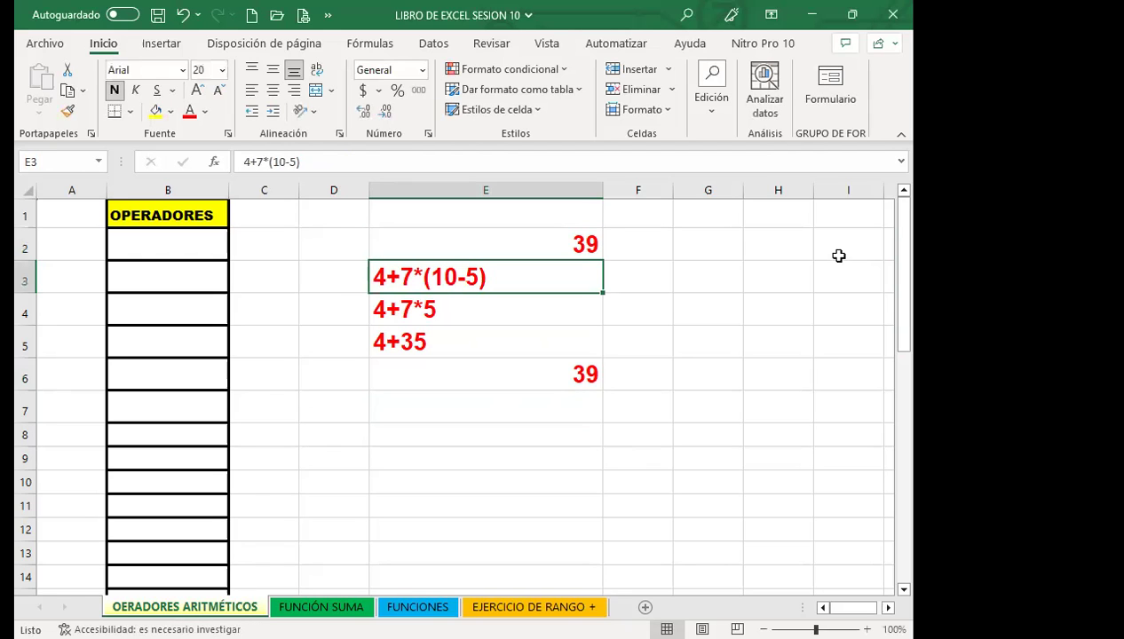
# Step: Review the hand-worked steps in E3–E5 and the final result 39 in E6
pyautogui.click(559, 382)
pyautogui.click(450, 279)
pyautogui.click(439, 312)
pyautogui.click(434, 344)
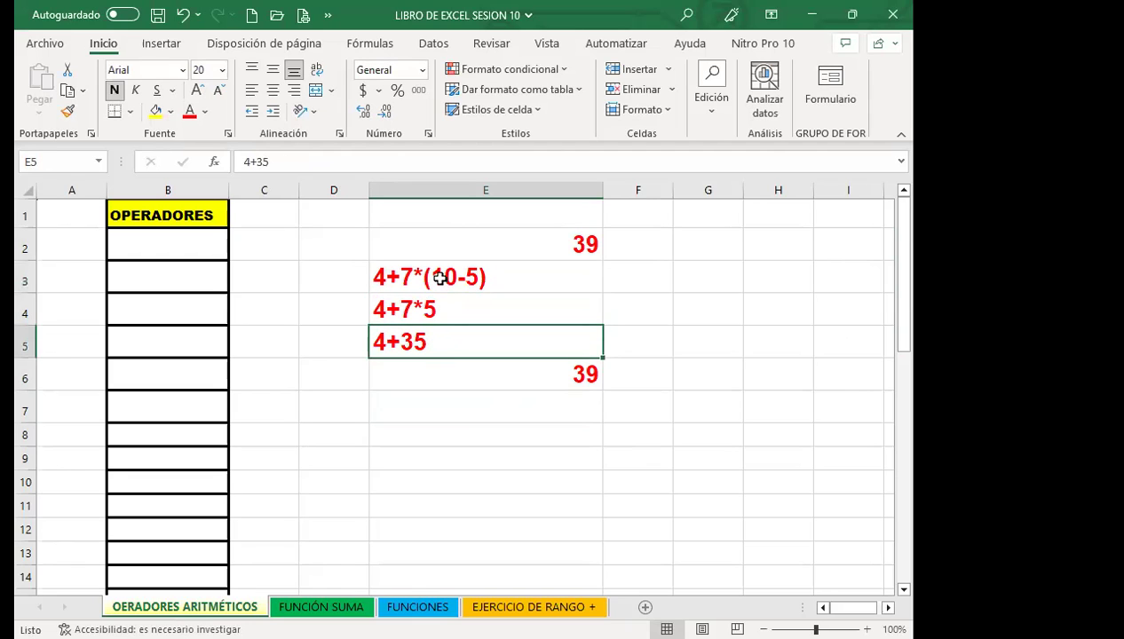
pyautogui.click(440, 284)
pyautogui.click(438, 311)
pyautogui.click(443, 342)
pyautogui.click(560, 384)
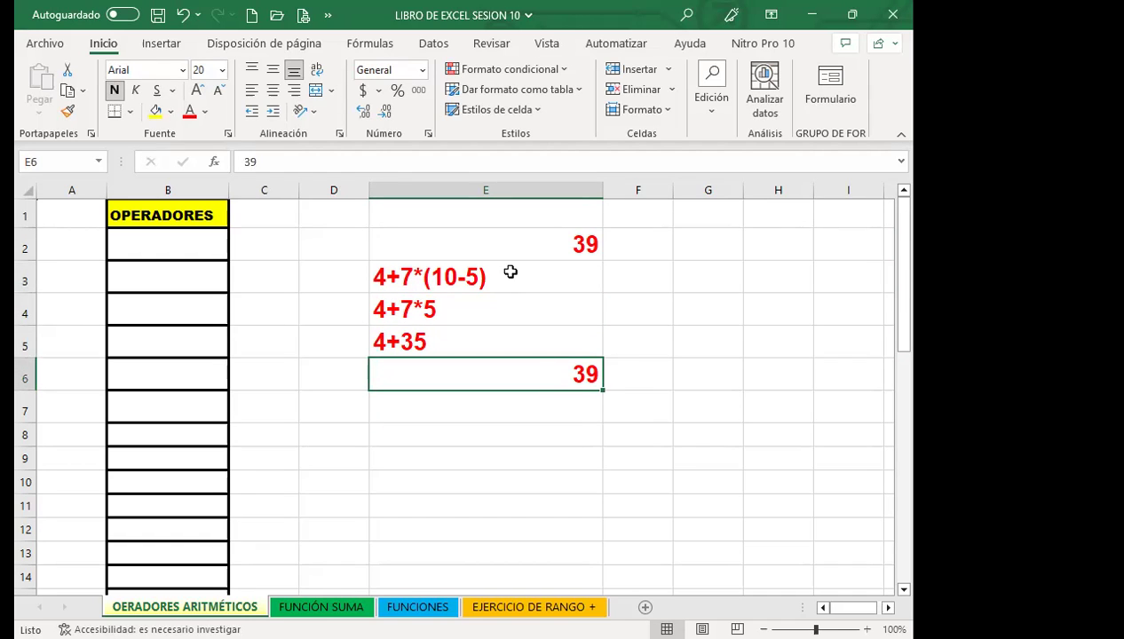
# Step: Compare E2's formula with the worked steps E3:E5 and the 39 in E6
pyautogui.click(523, 246)
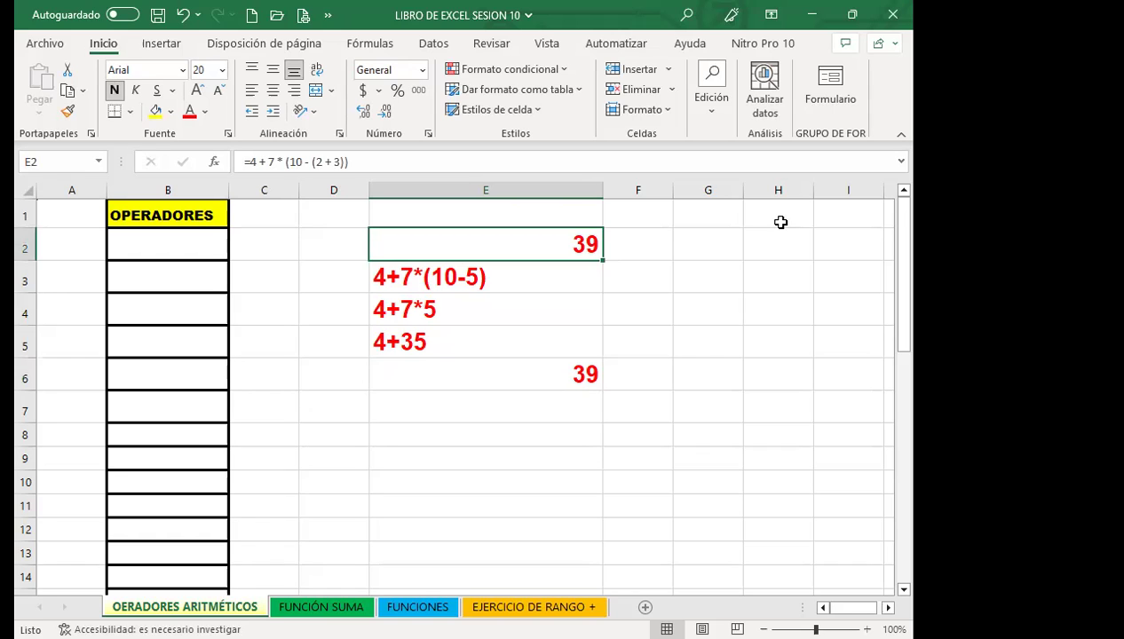
pyautogui.click(441, 273)
pyautogui.moveTo(442, 273); pyautogui.dragTo(428, 332)
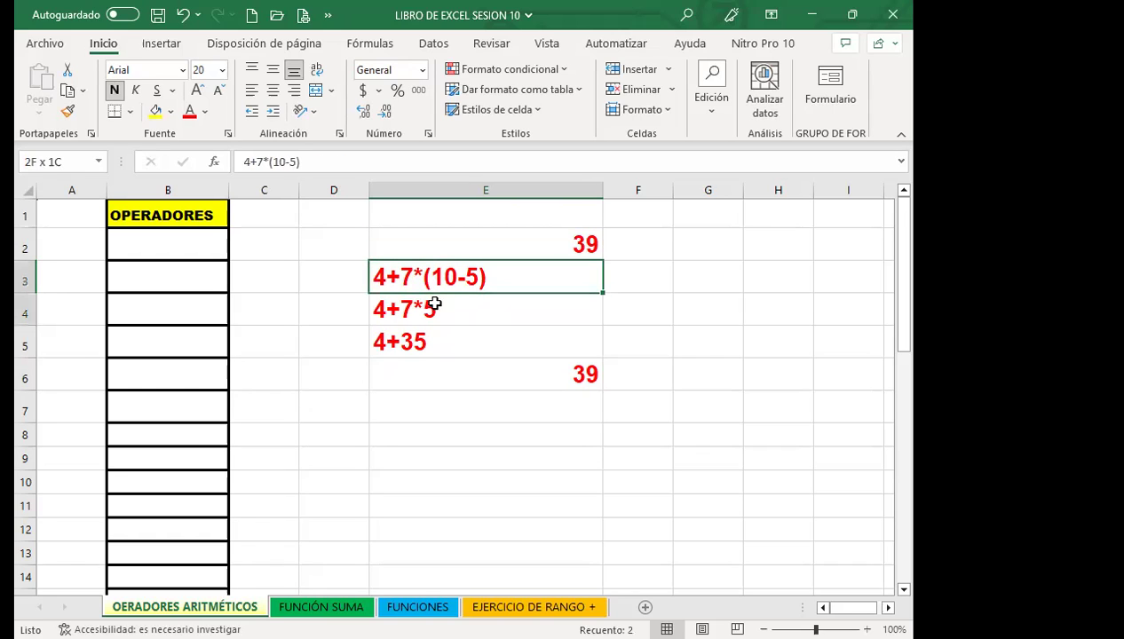
pyautogui.click(511, 375)
pyautogui.click(502, 243)
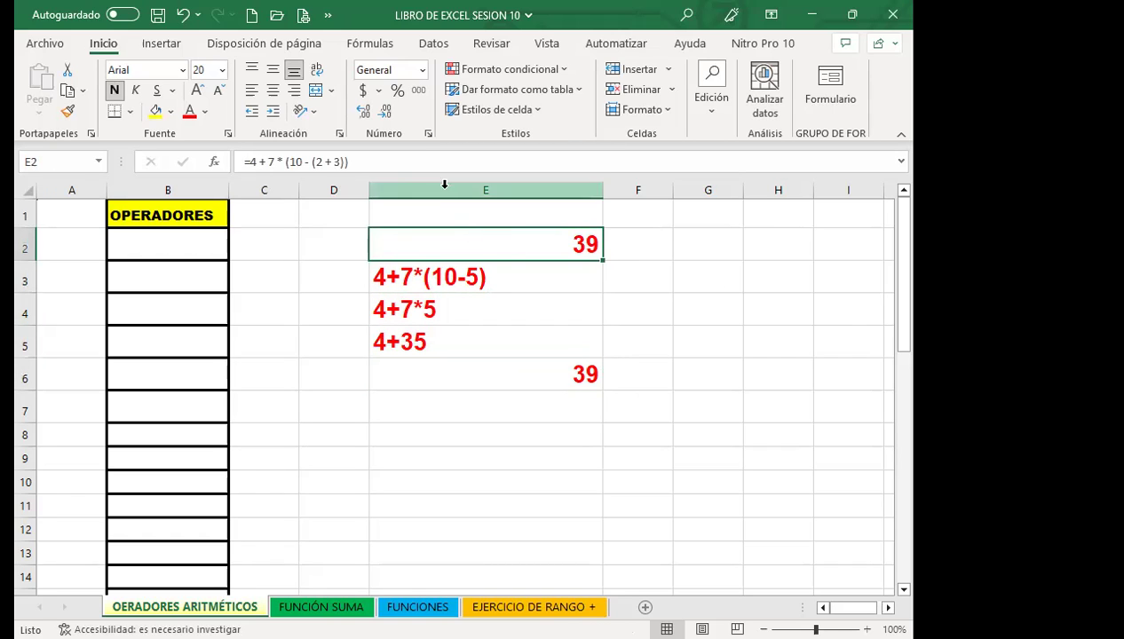
pyautogui.click(371, 50)
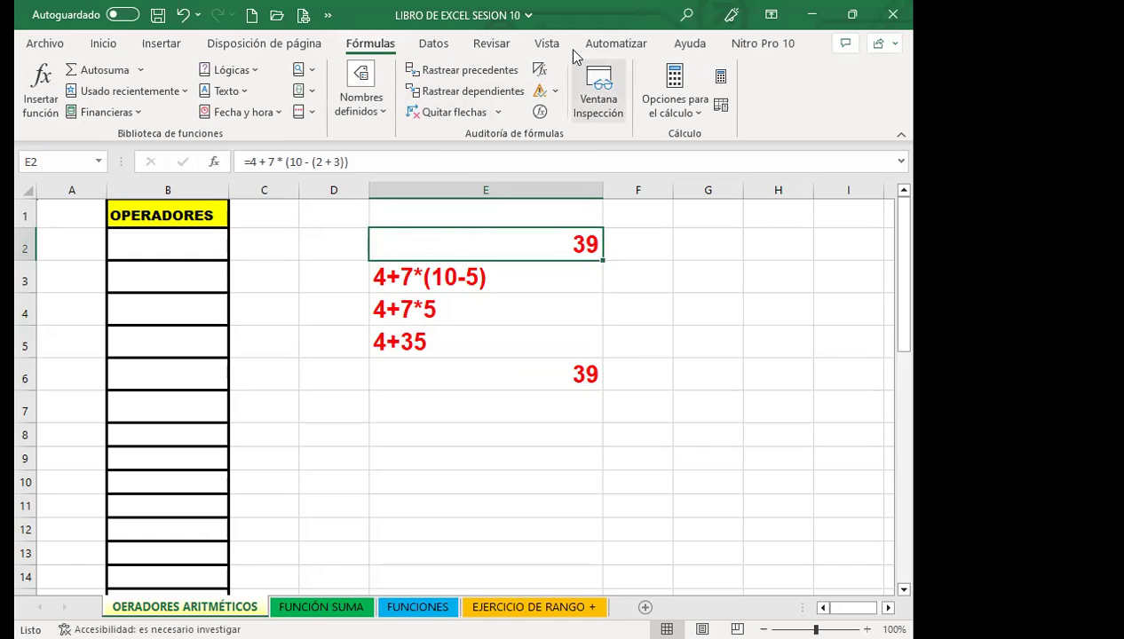
# Step: Evaluate E2's formula step by step: 2+3, 10-5, 7*5, then 4+35 to reach 39
pyautogui.click(540, 113)
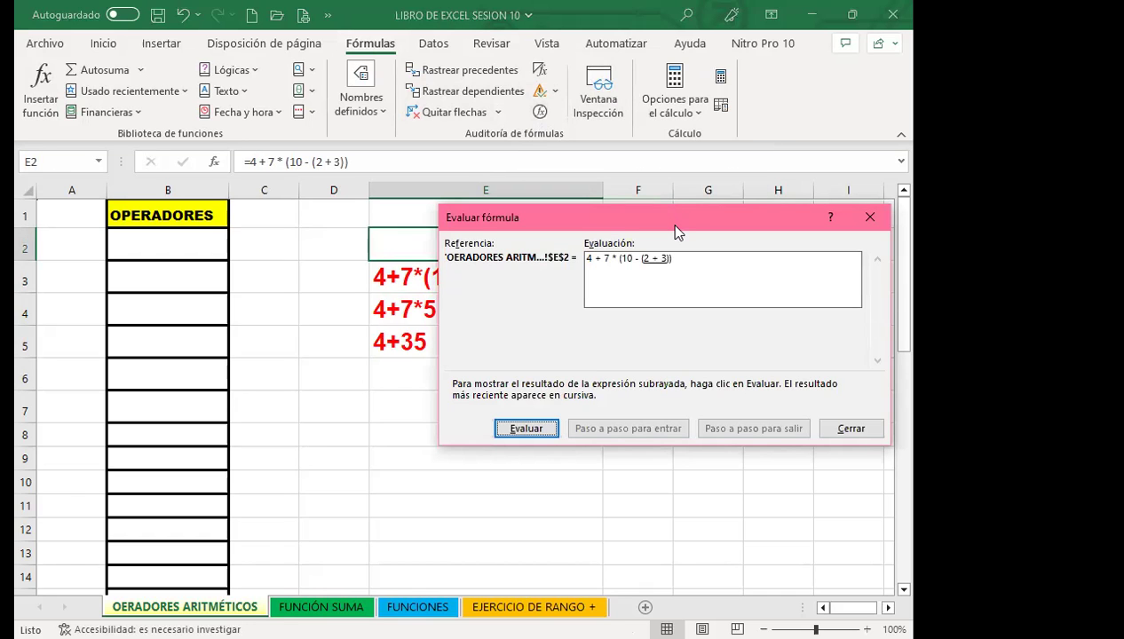
pyautogui.moveTo(675, 230); pyautogui.dragTo(539, 297)
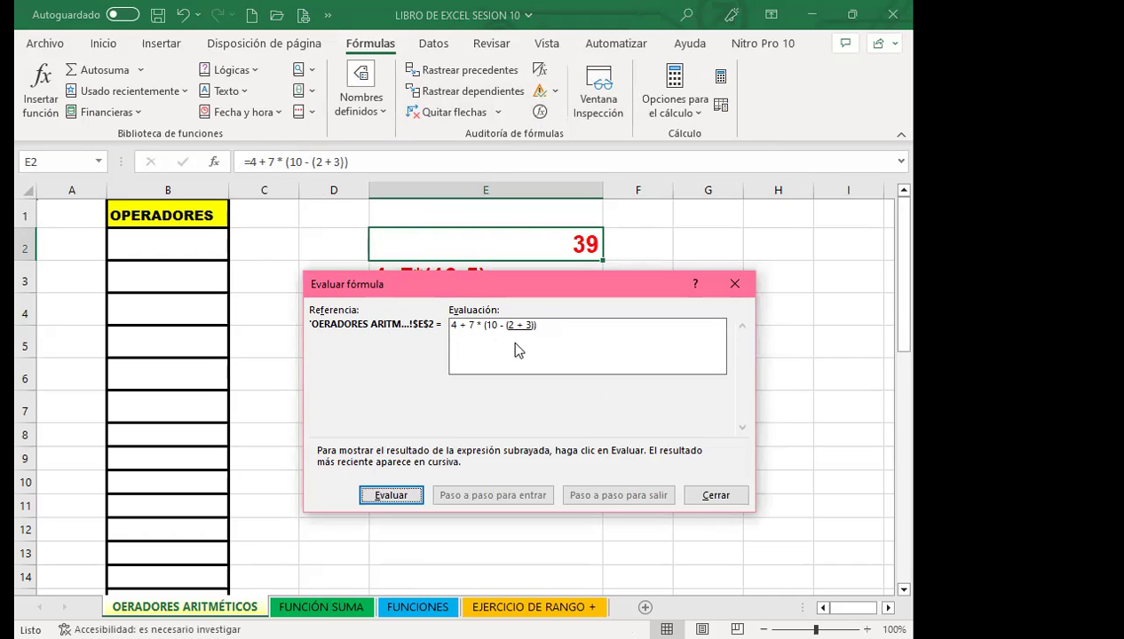
pyautogui.click(391, 497)
pyautogui.click(391, 497)
pyautogui.click(392, 498)
pyautogui.click(391, 497)
pyautogui.click(391, 497)
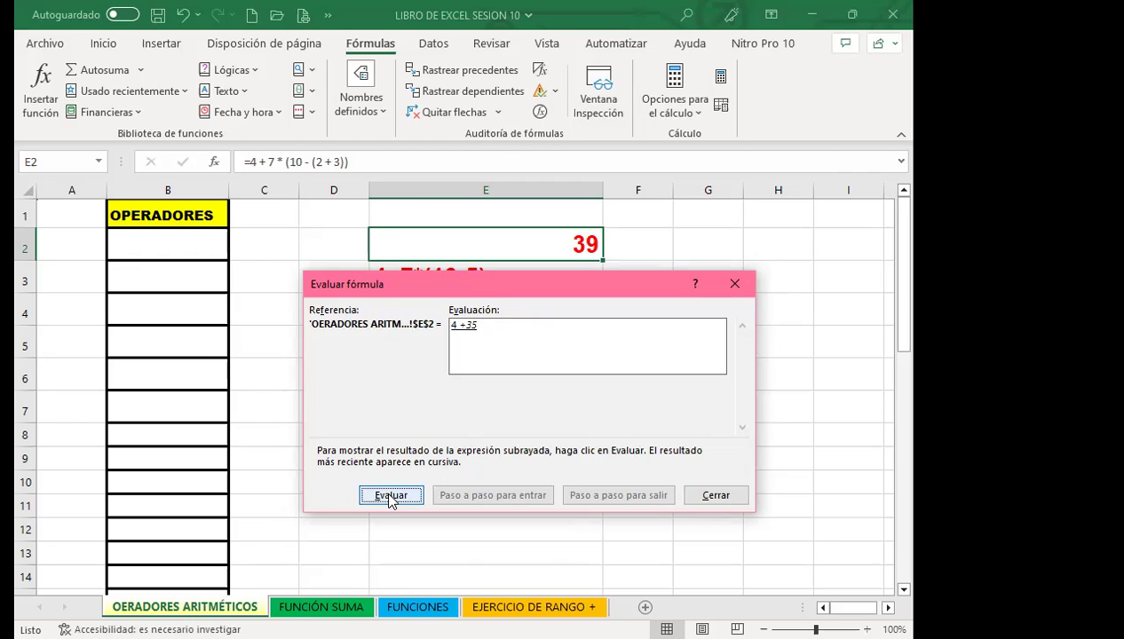
pyautogui.click(392, 497)
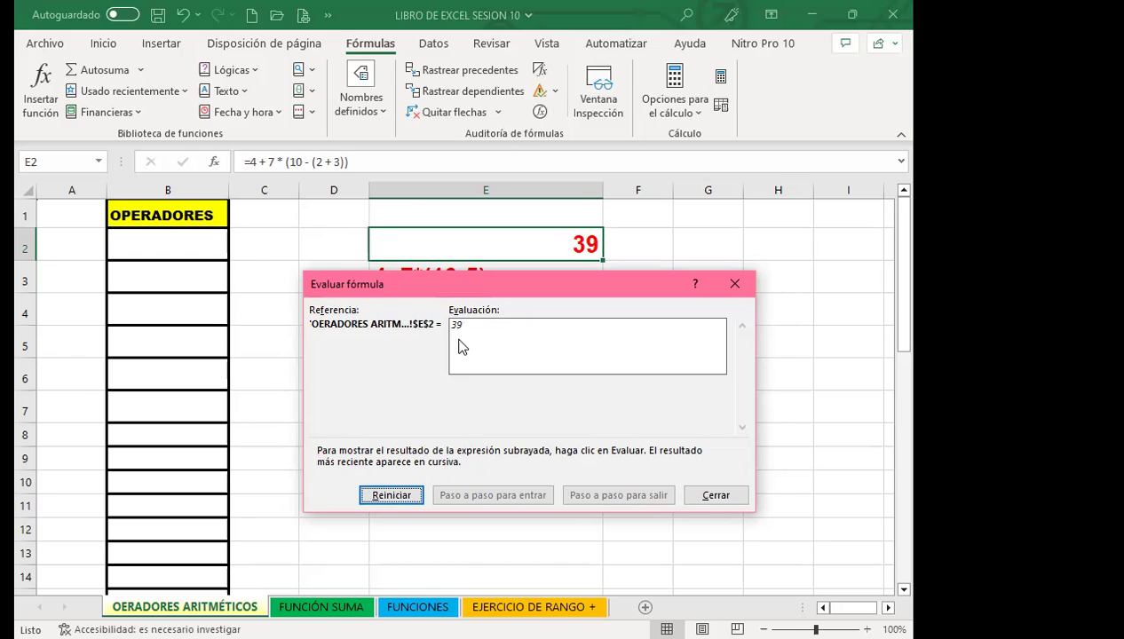
# Step: Close the formula evaluation, recheck the worked steps E3:E6, and select B2
pyautogui.click(752, 285)
pyautogui.moveTo(465, 275); pyautogui.dragTo(467, 349)
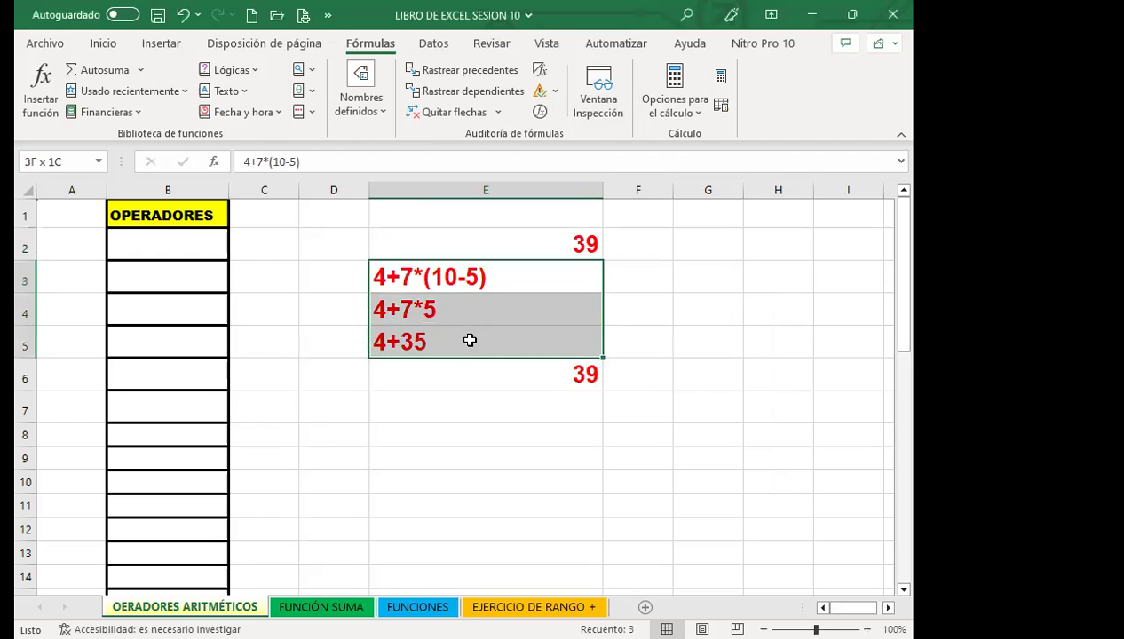
pyautogui.click(464, 368)
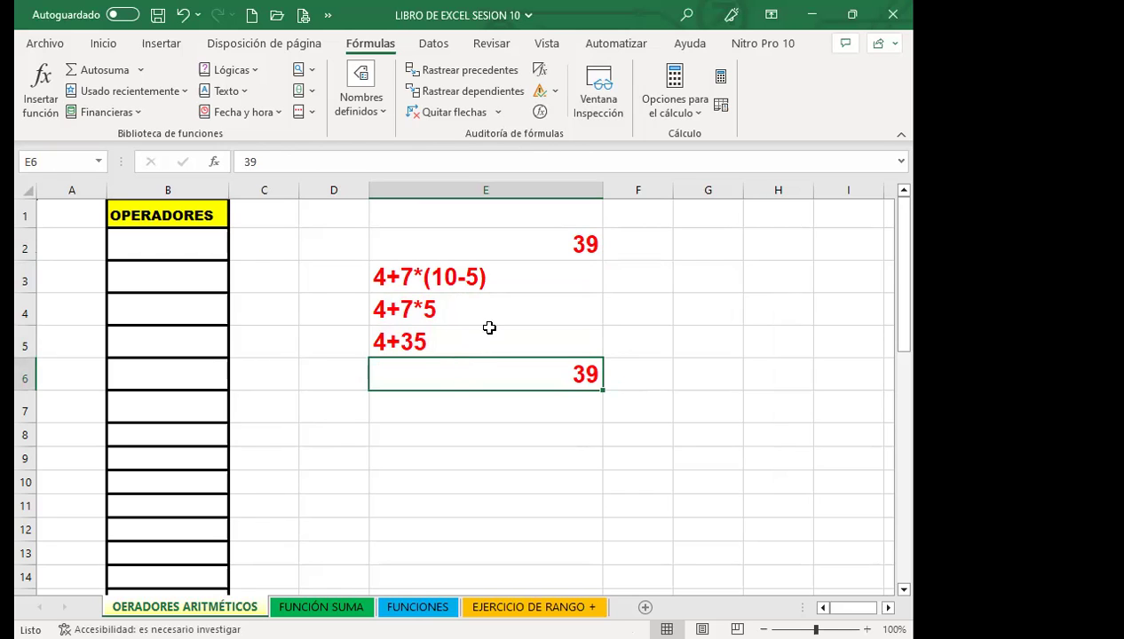
pyautogui.click(484, 332)
pyautogui.click(423, 284)
pyautogui.click(428, 309)
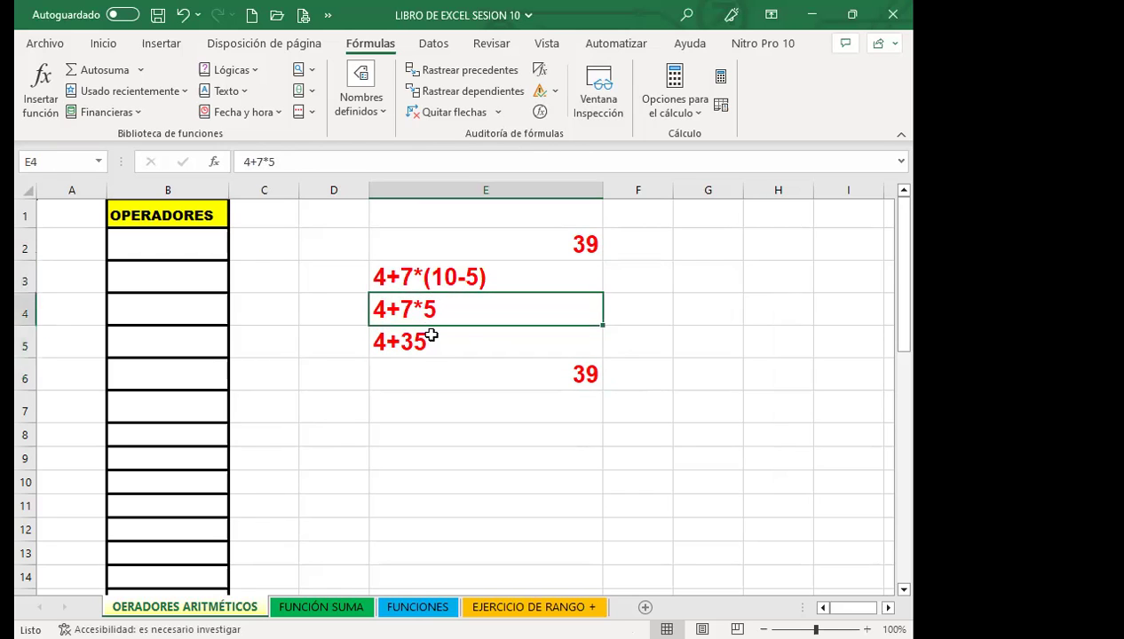
pyautogui.click(432, 336)
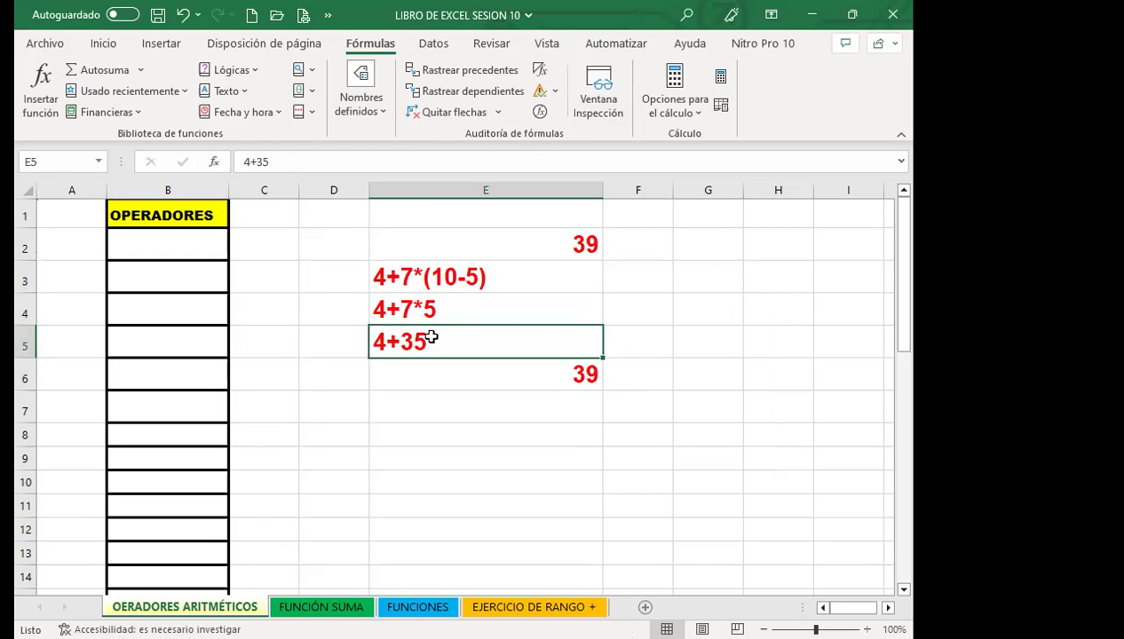
pyautogui.click(159, 251)
# Step: Enter =4+7+5+8+9+100 in B2 (133) and =15+20/7*78-15 in B3 (222.8571429)
pyautogui.write('=')
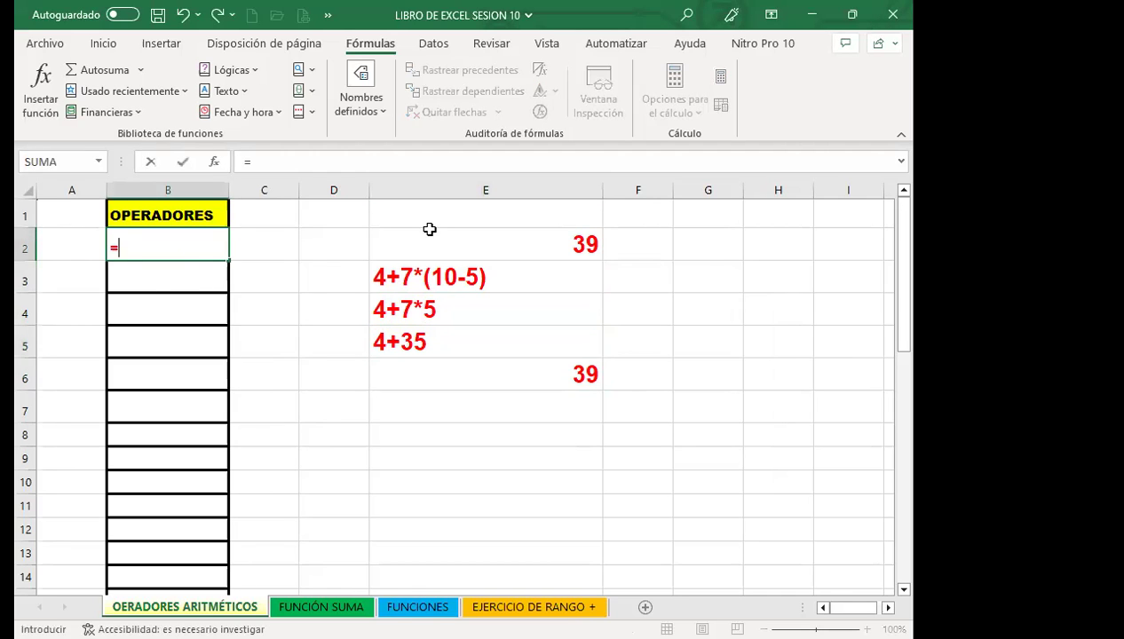
pyautogui.write('4+7')
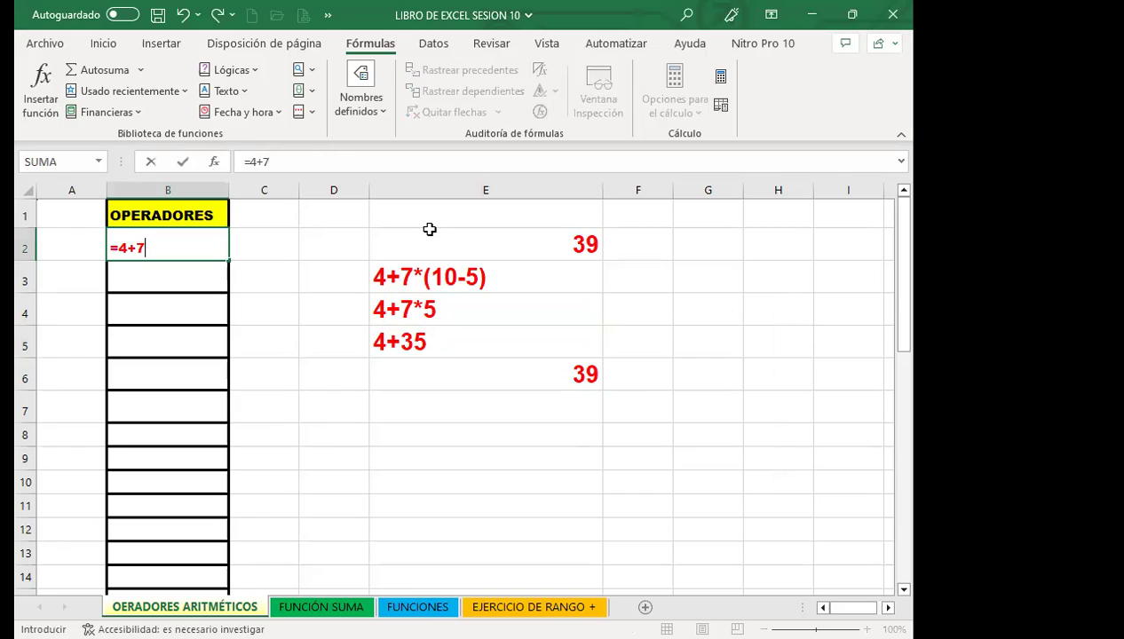
pyautogui.write('+5+8+9+100')
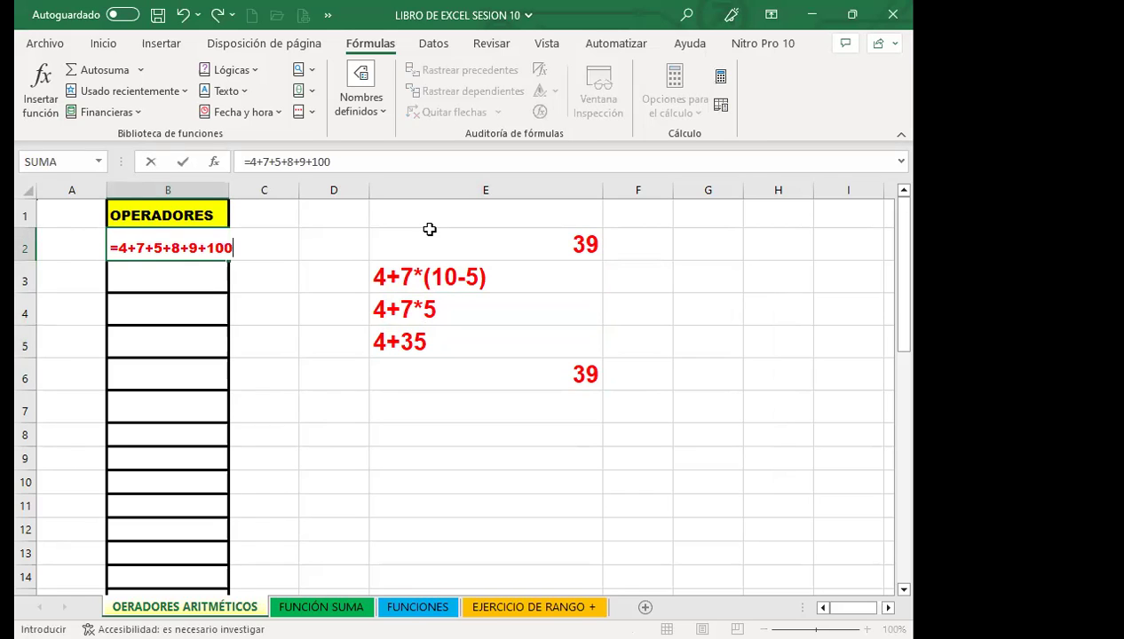
pyautogui.press('Return')
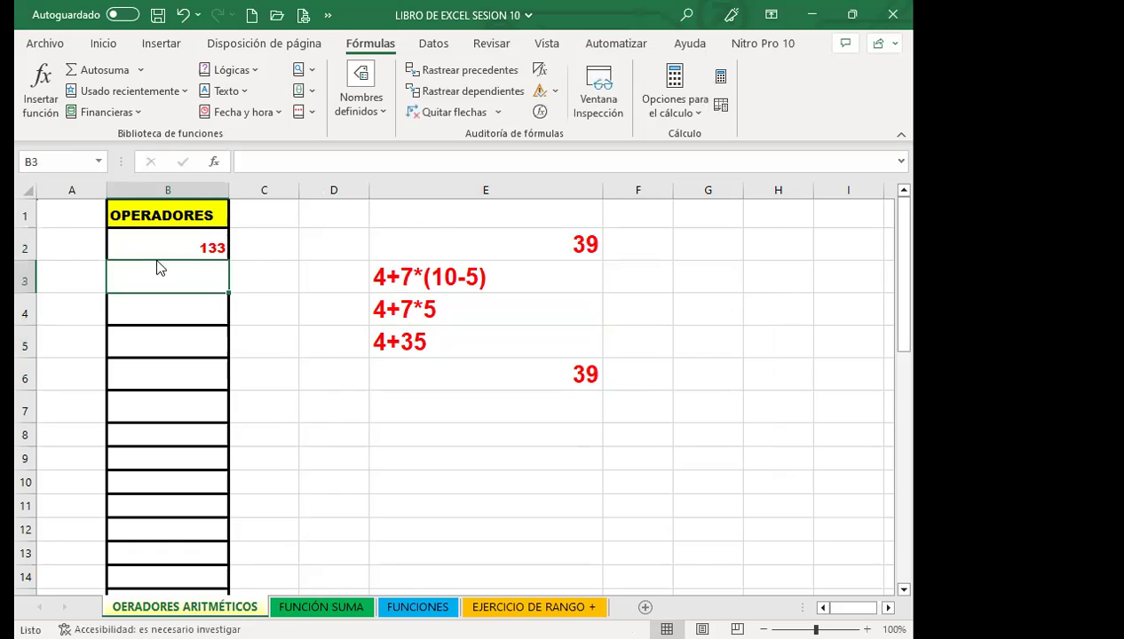
pyautogui.click(161, 248)
pyautogui.click(164, 277)
pyautogui.write('=15+20/7*78-15')
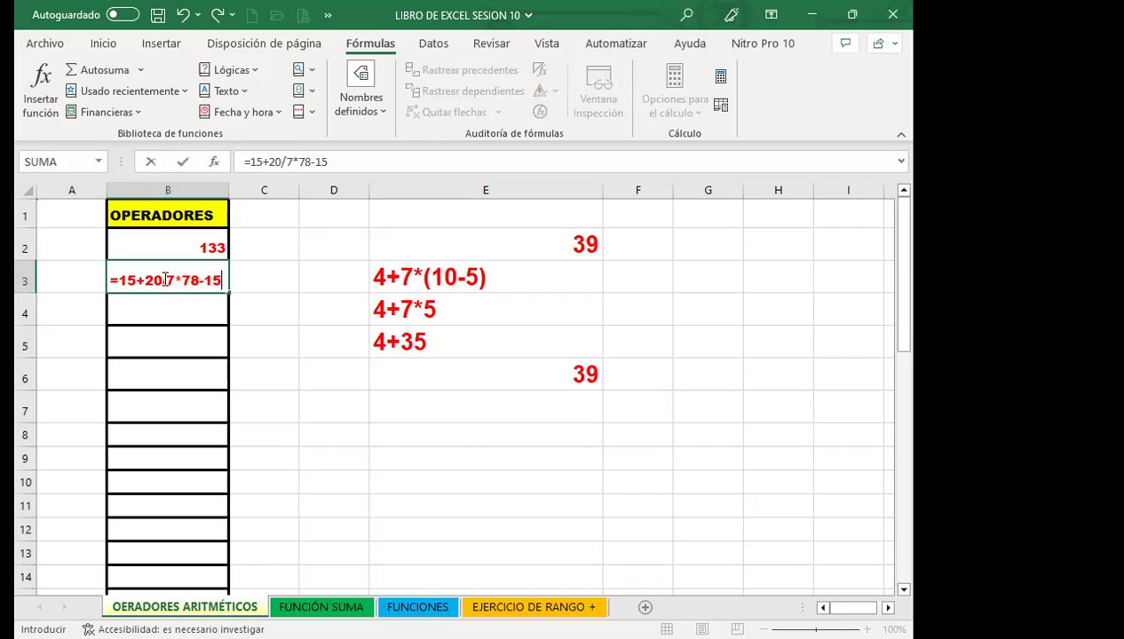
pyautogui.press('Return')
pyautogui.click(164, 280)
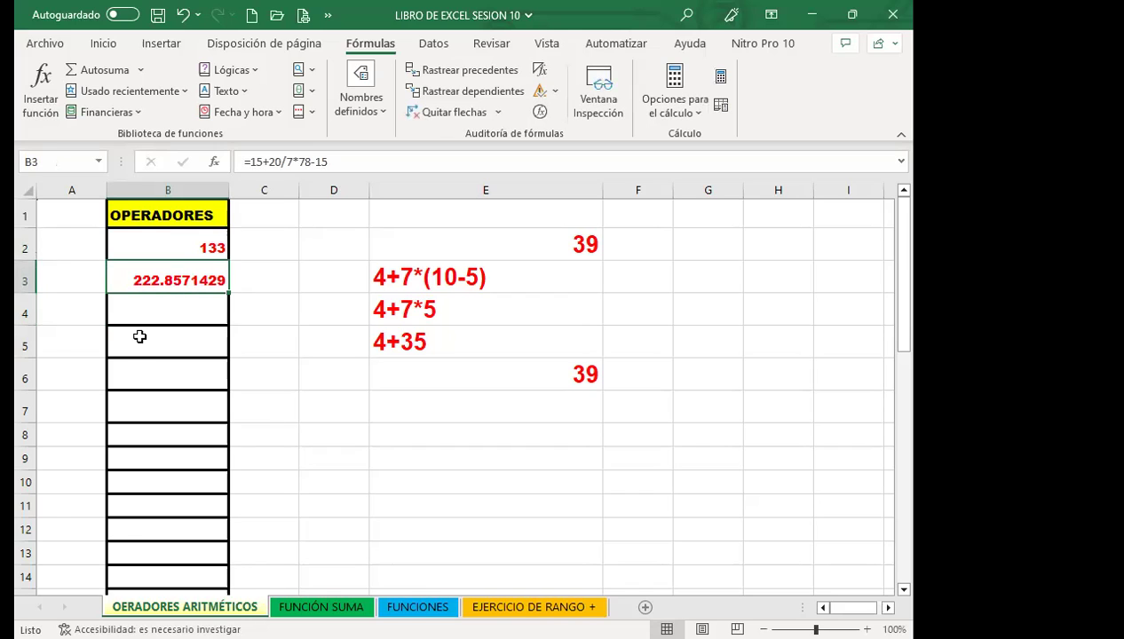
# Step: Enter =20^10 in B4 (1.024E+13) and =4*7-5/8*100 in B5 (-34.5)
pyautogui.click(158, 312)
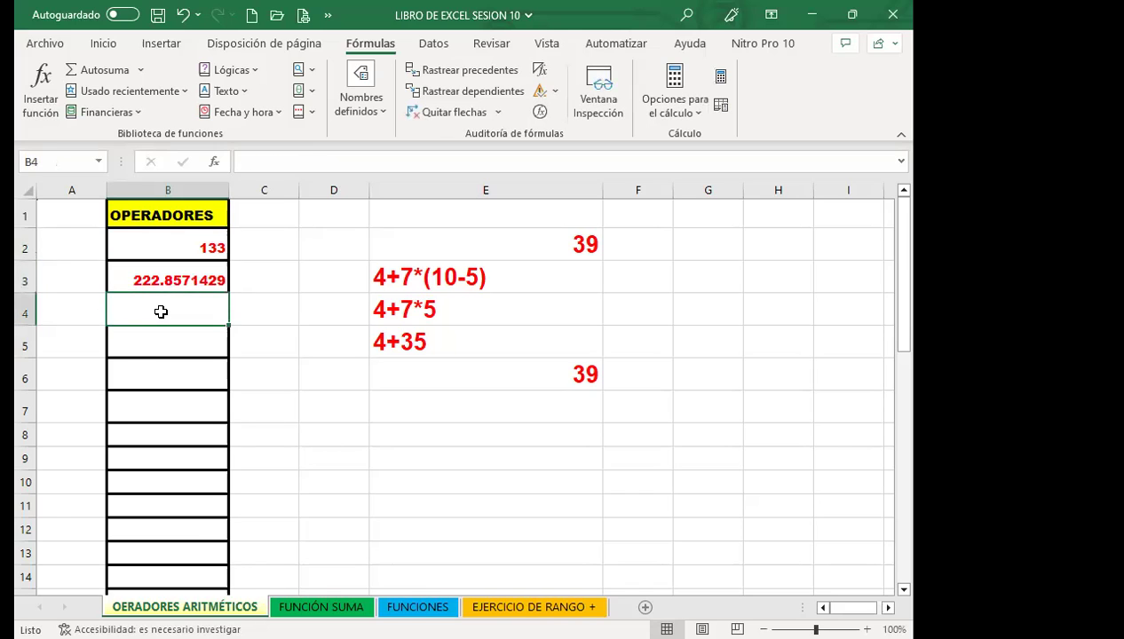
pyautogui.write('=20')
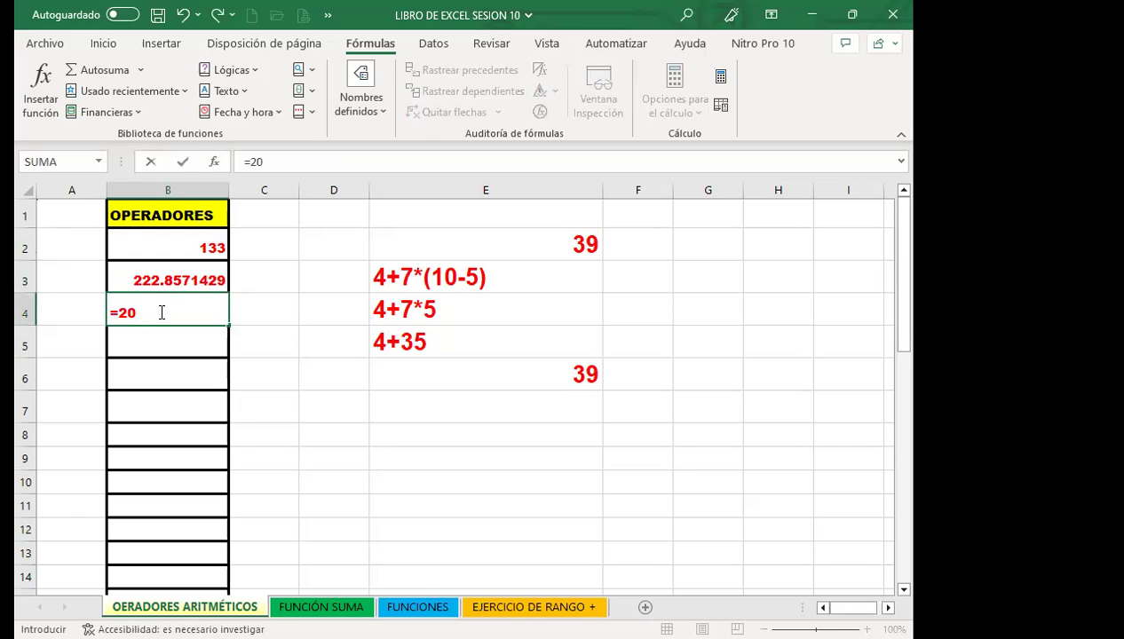
pyautogui.write('^10')
pyautogui.press('Return')
pyautogui.click(125, 313)
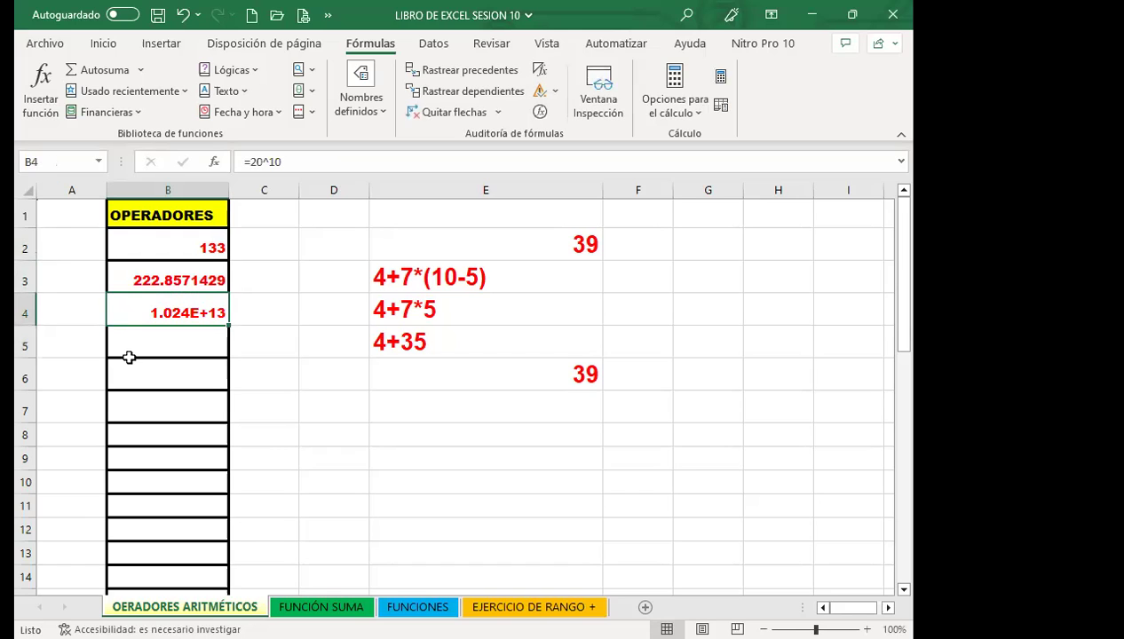
pyautogui.click(182, 345)
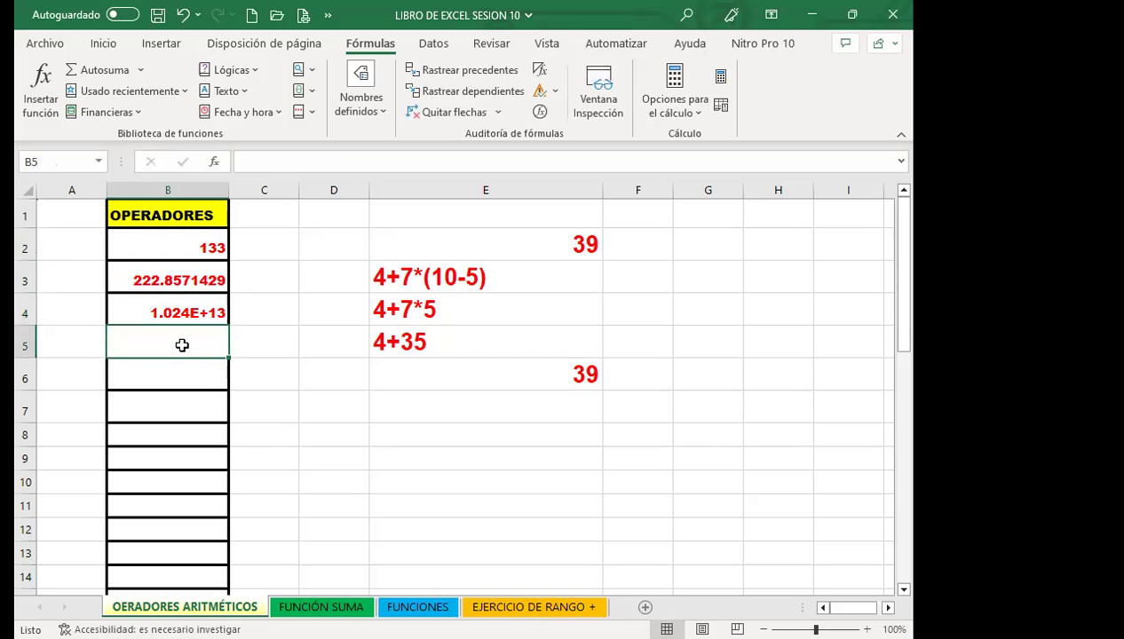
pyautogui.write('=4*7-')
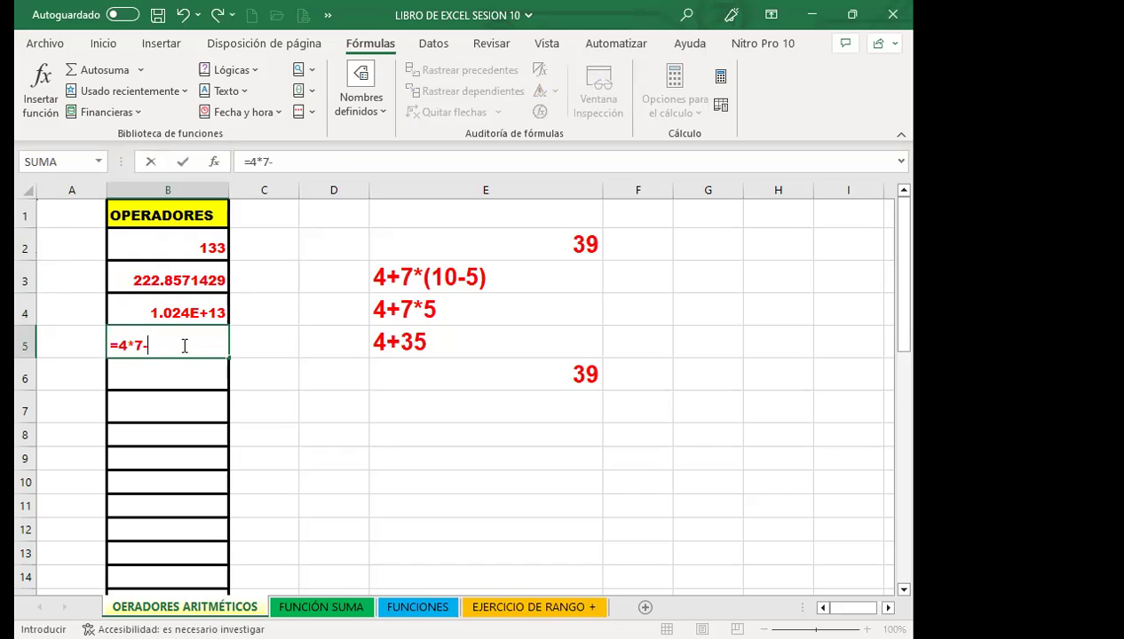
pyautogui.write('5/8*100')
pyautogui.press('Return')
pyautogui.click(181, 345)
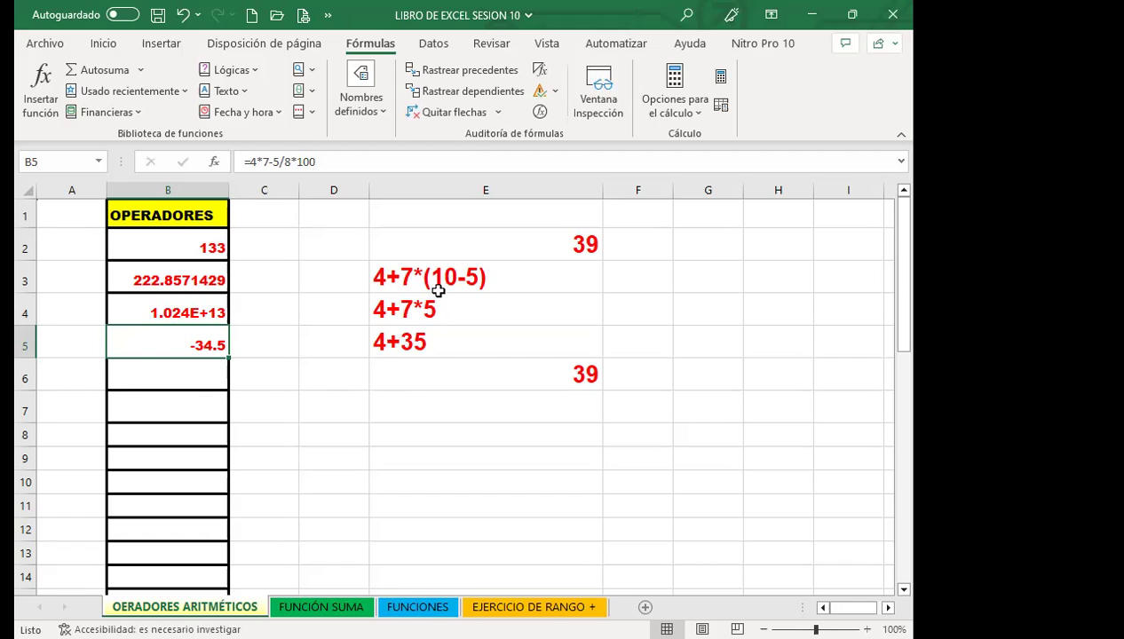
pyautogui.moveTo(438, 272); pyautogui.dragTo(462, 367)
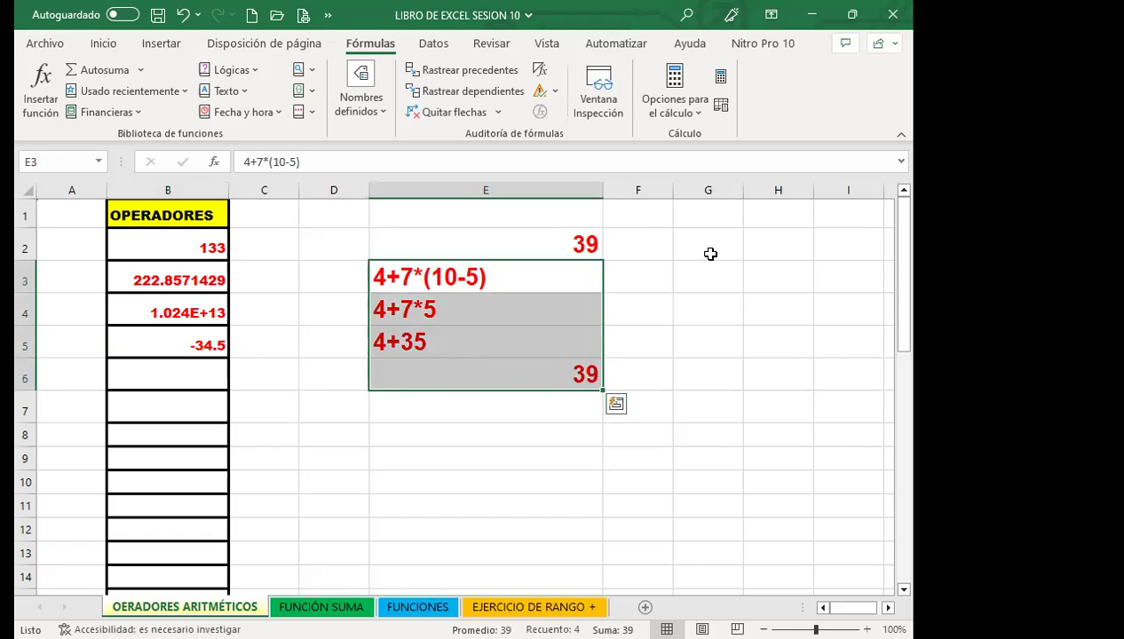
pyautogui.click(152, 344)
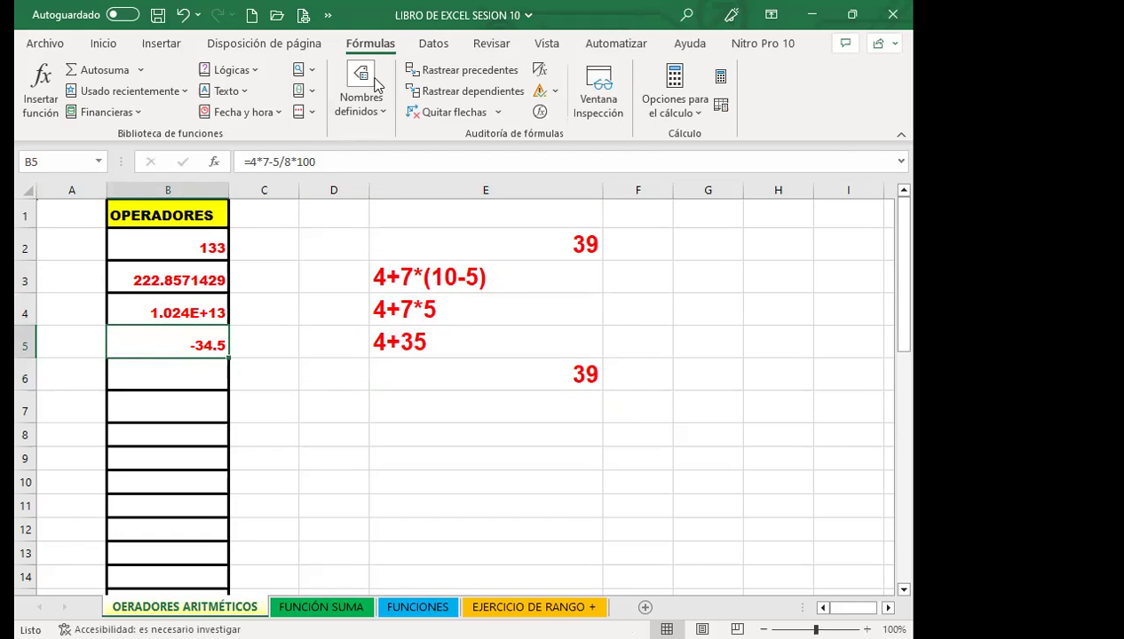
pyautogui.click(538, 113)
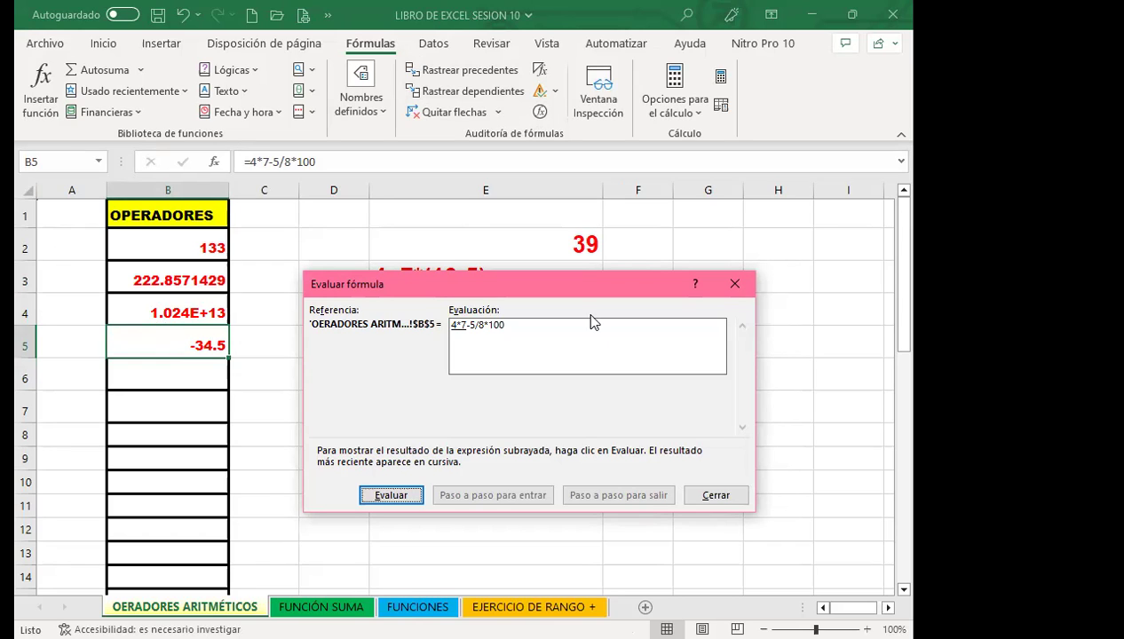
pyautogui.click(387, 499)
pyautogui.click(387, 499)
pyautogui.click(387, 499)
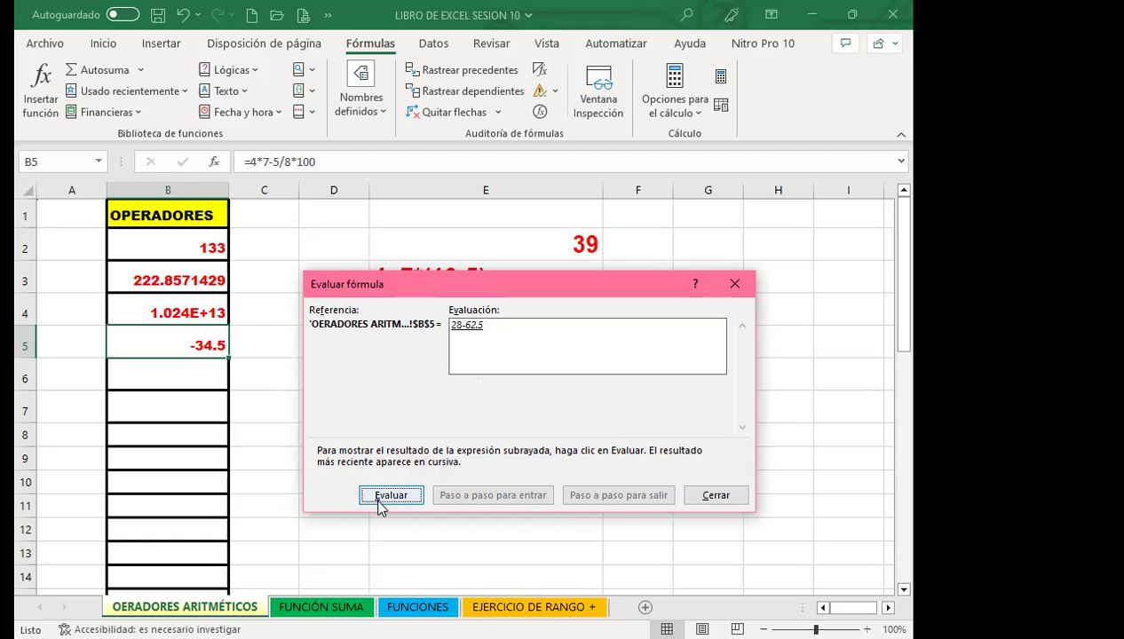
pyautogui.click(386, 500)
pyautogui.click(719, 276)
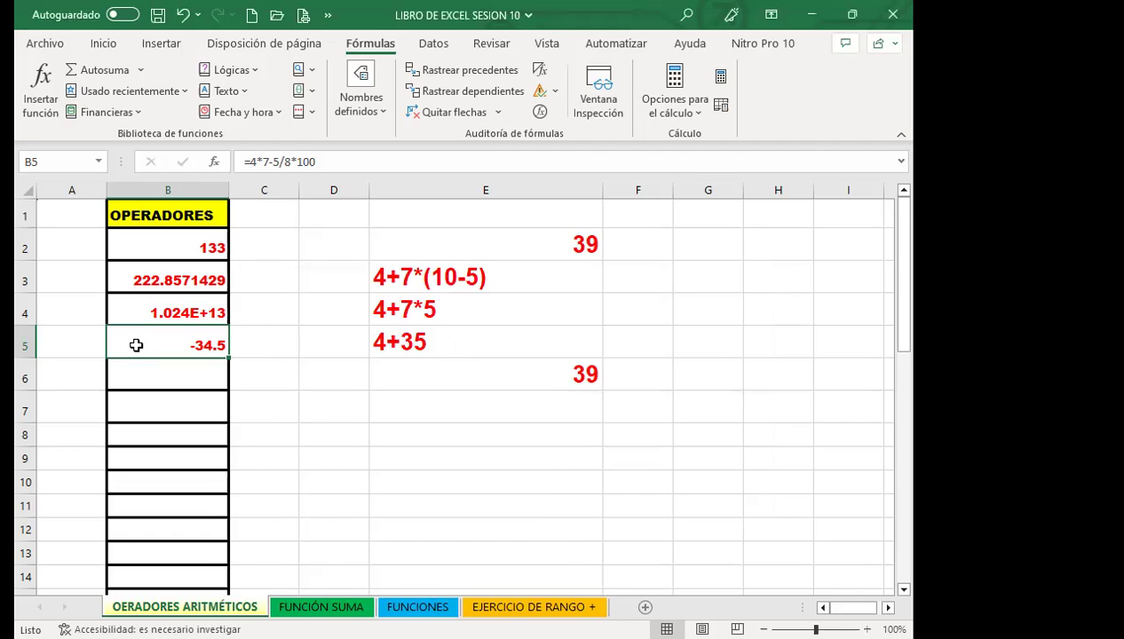
pyautogui.click(323, 271)
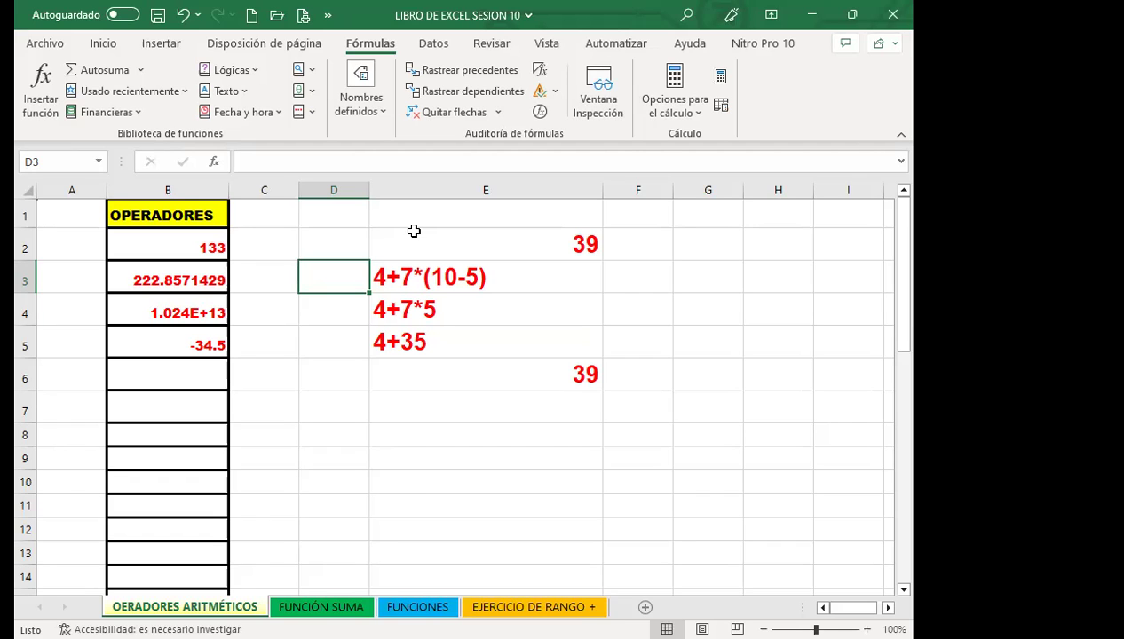
pyautogui.click(511, 257)
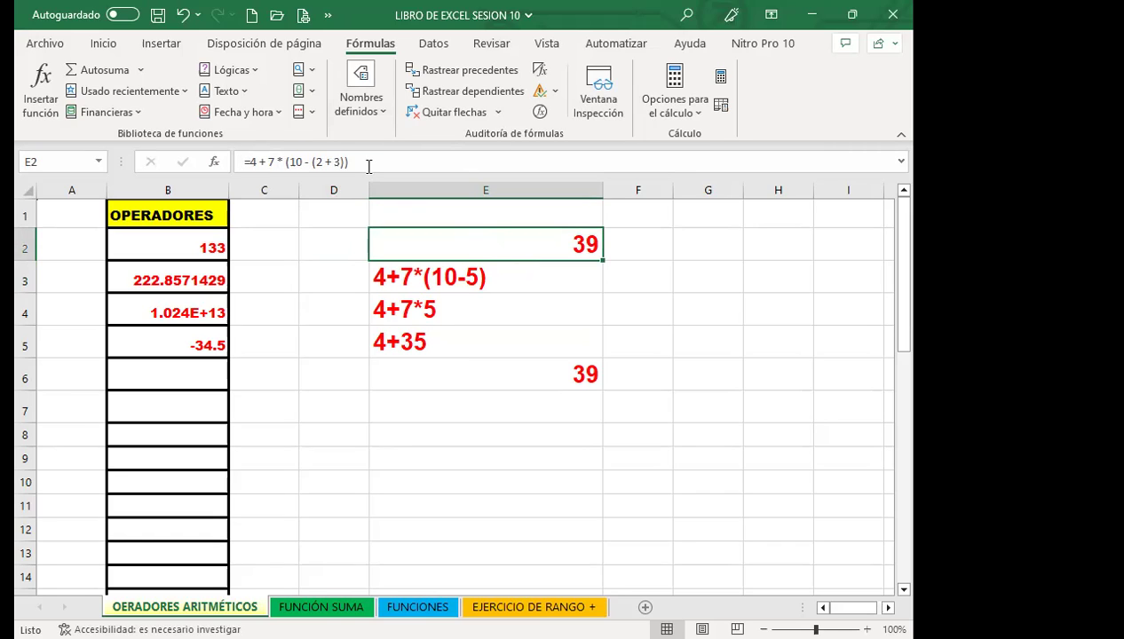
# Step: Delete the extra sign after 7 in E2 and accept Excel's correction to =4+7*(10-(2+3))
pyautogui.click(484, 280)
pyautogui.click(477, 247)
pyautogui.doubleClick(511, 246)
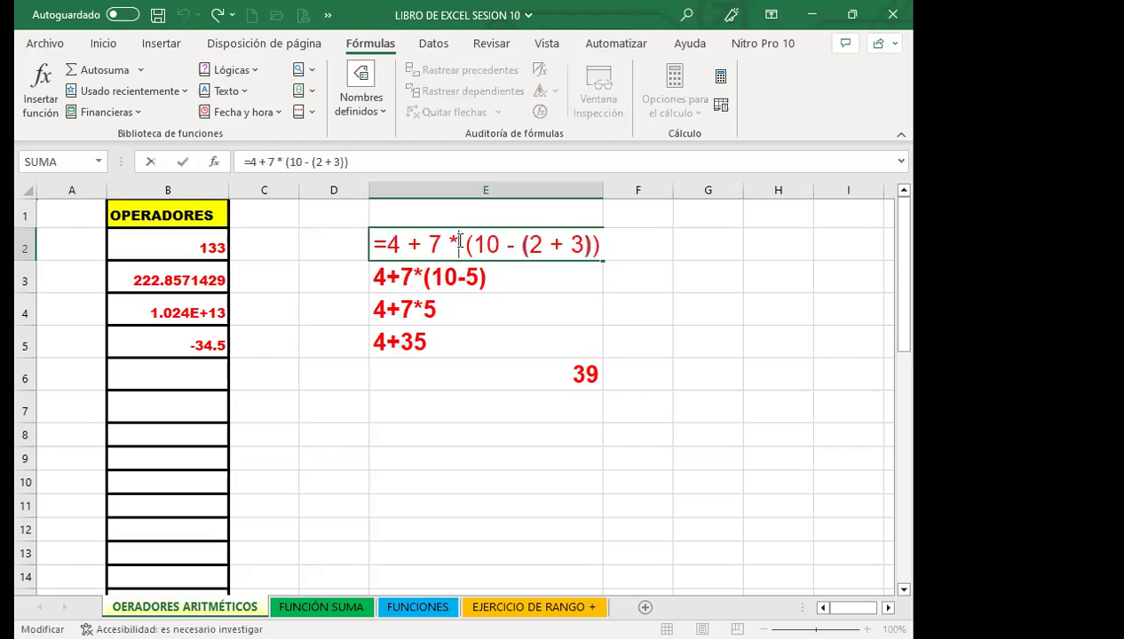
pyautogui.press('BackSpace')
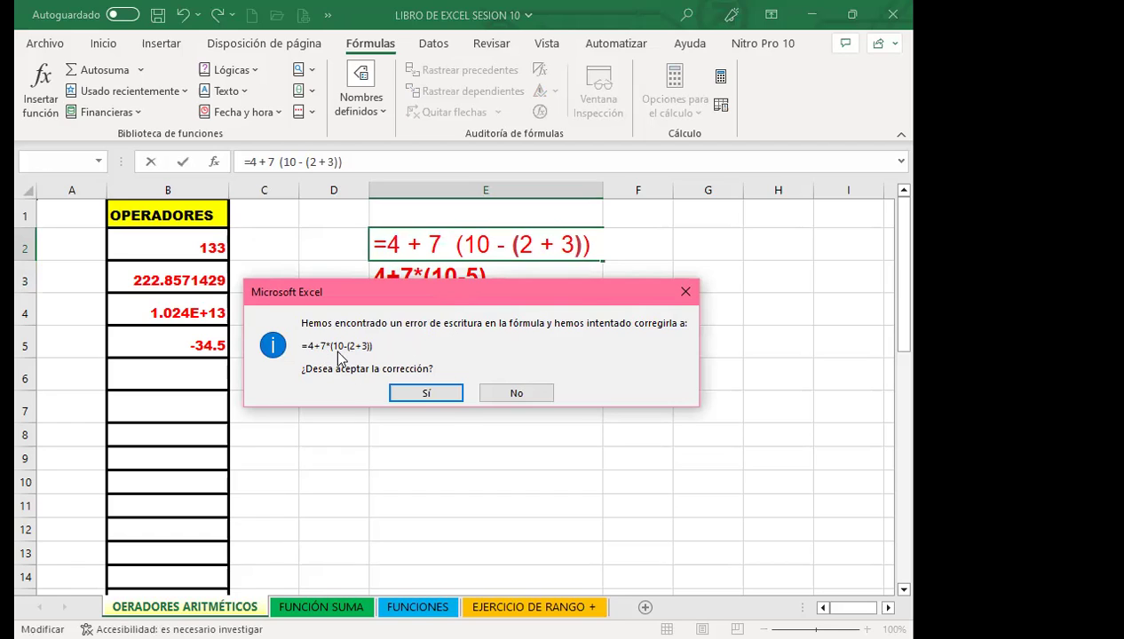
pyautogui.click(426, 393)
pyautogui.click(506, 241)
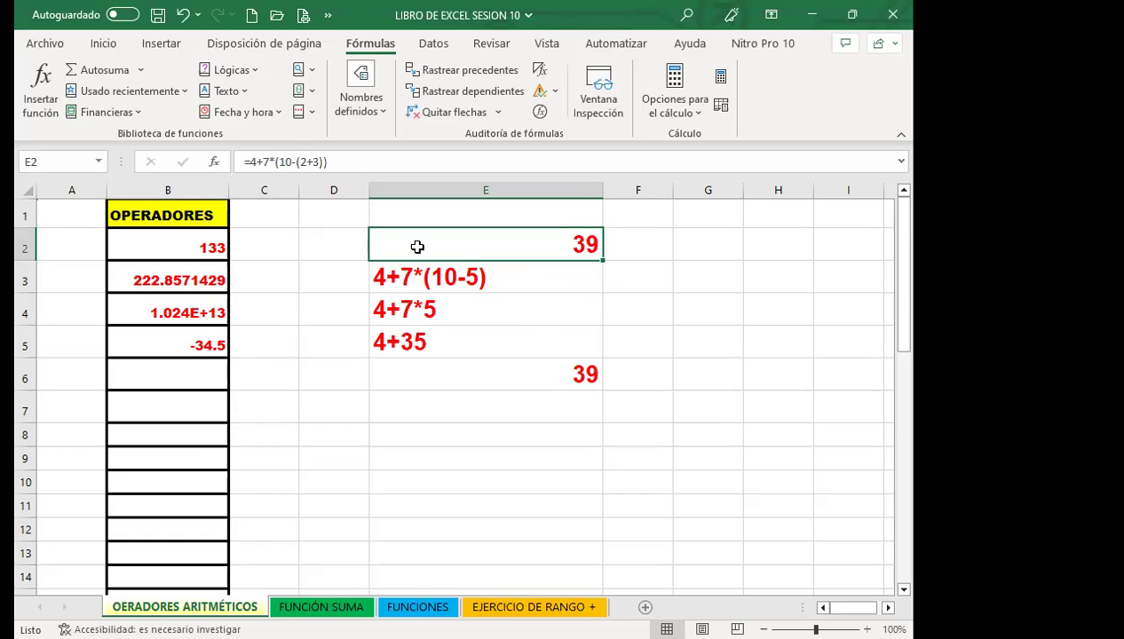
pyautogui.click(289, 161)
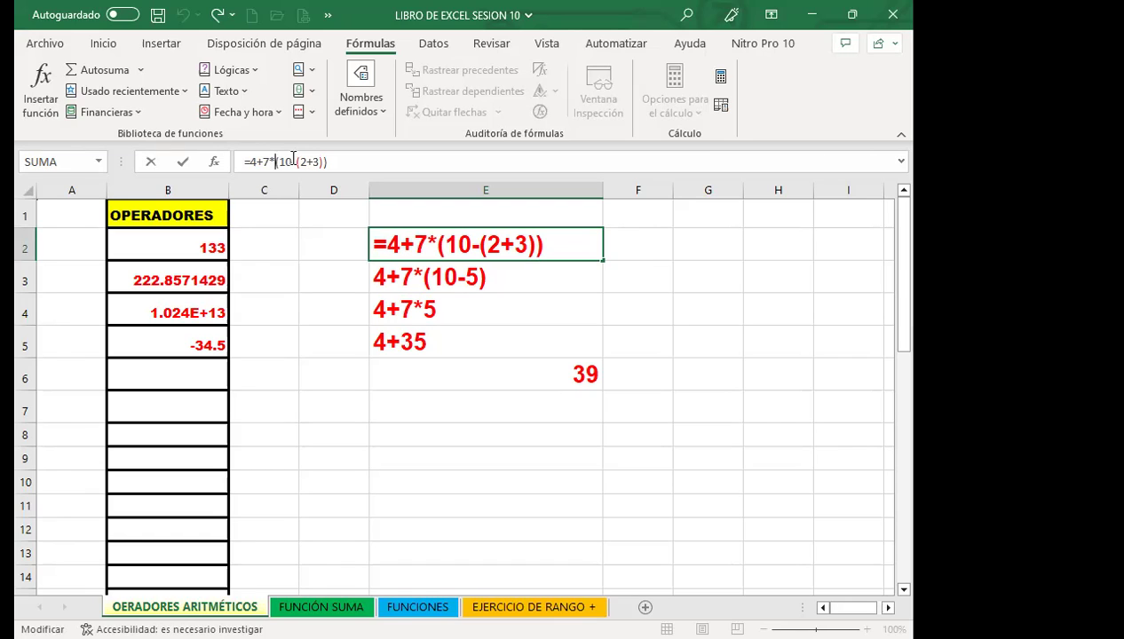
pyautogui.click(211, 319)
pyautogui.press('Escape')
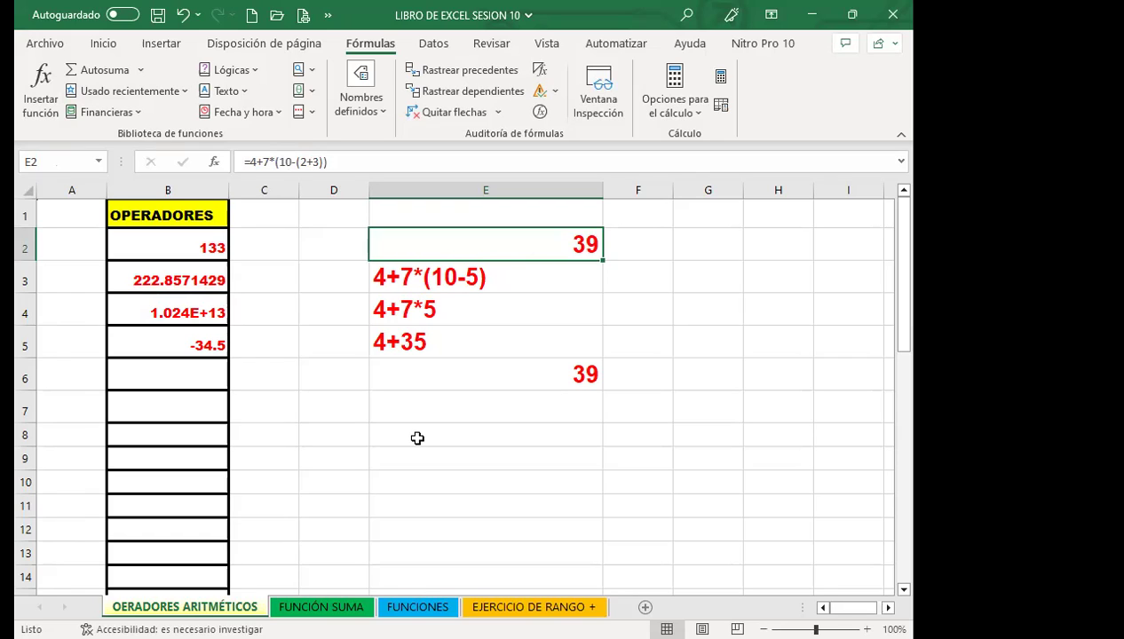
# Step: Enter =12*5/7/5-5+120 in B6, which shows 116.7142857
pyautogui.click(180, 382)
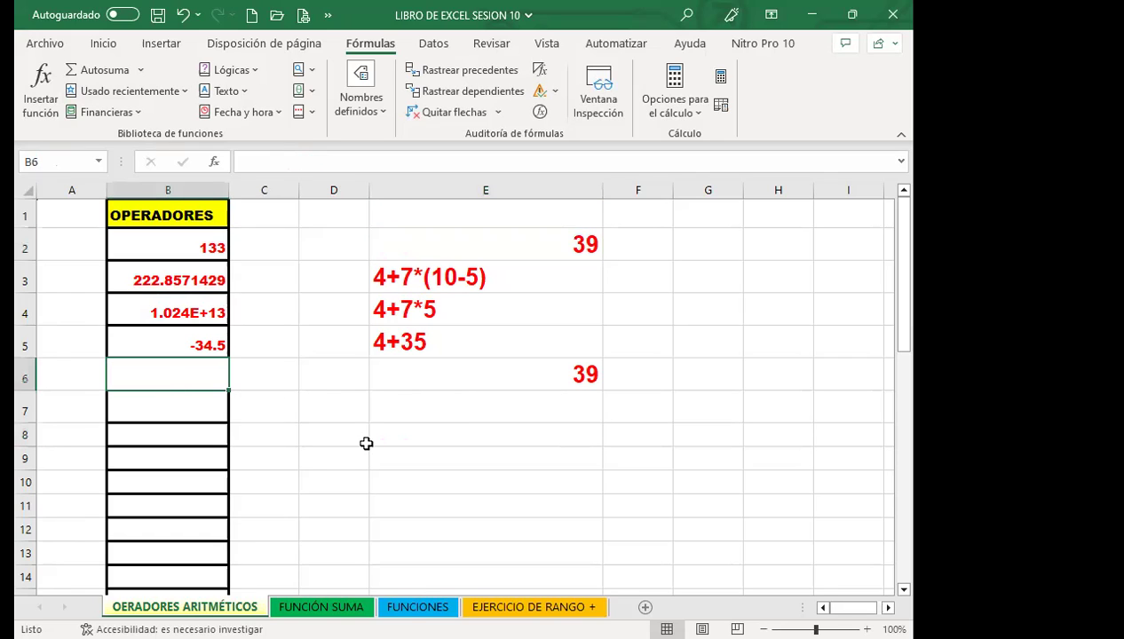
pyautogui.write('=')
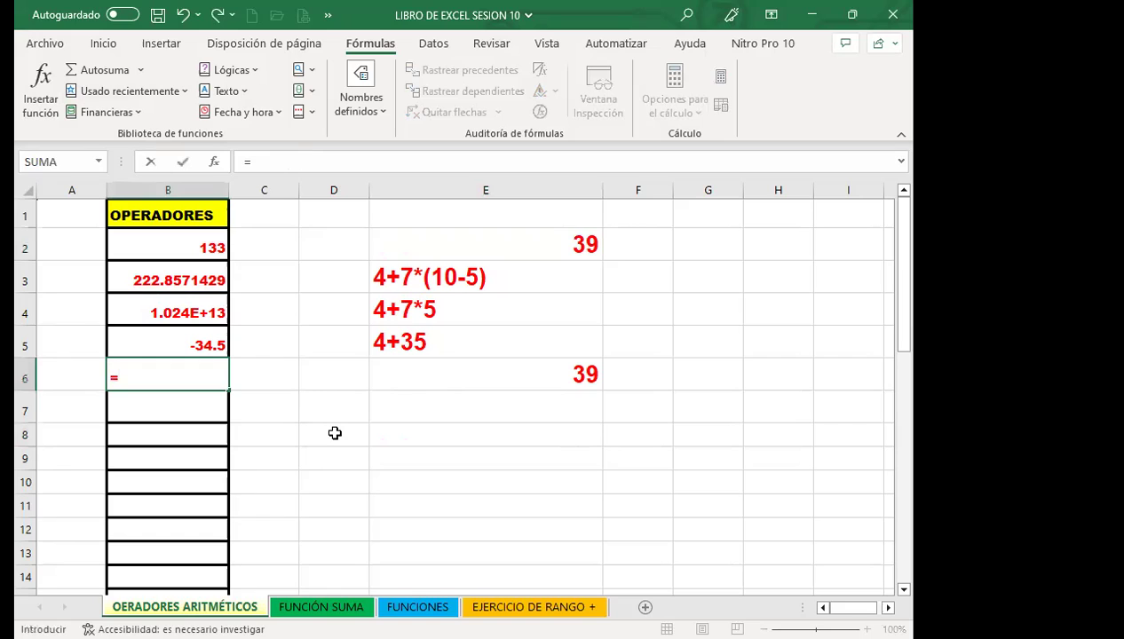
pyautogui.write('12*5/7/5-5+120')
pyautogui.press('Return')
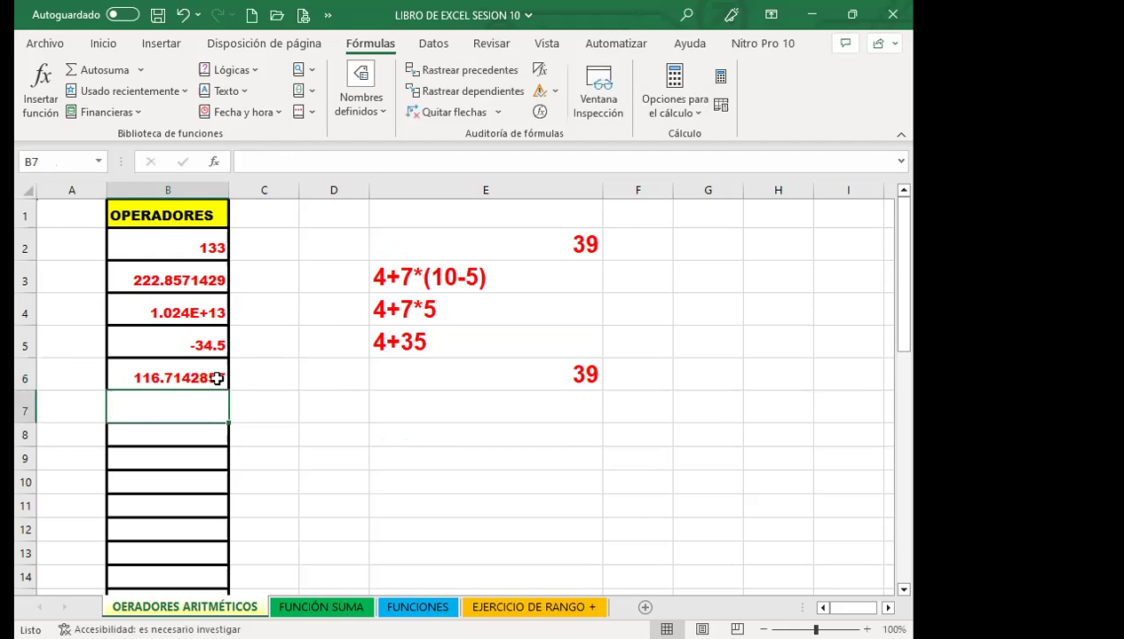
pyautogui.click(204, 378)
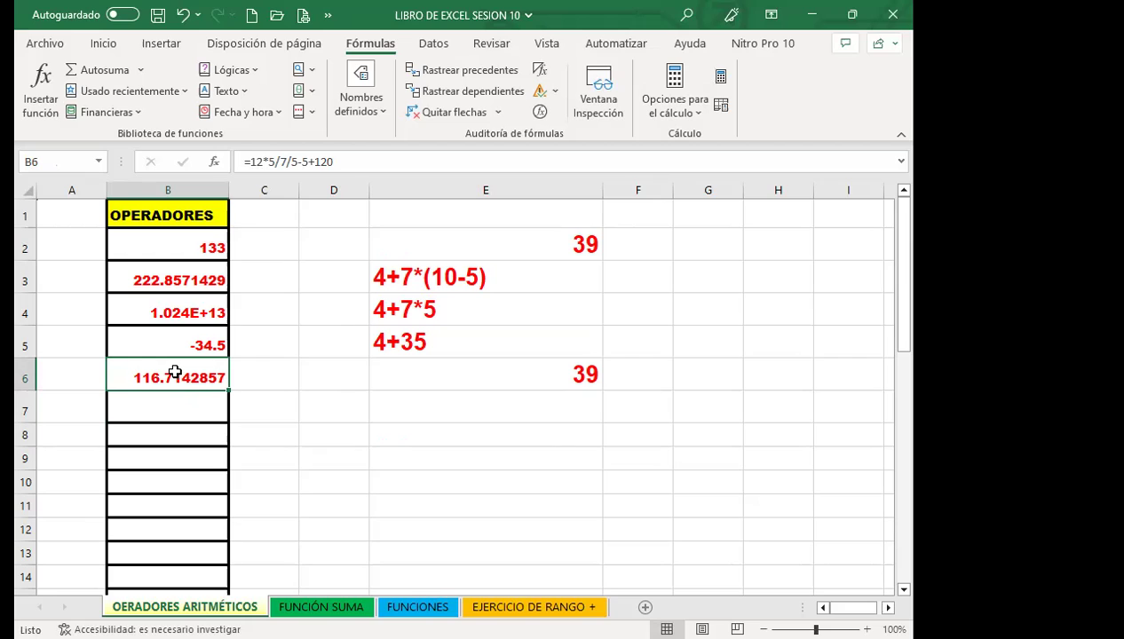
pyautogui.click(500, 408)
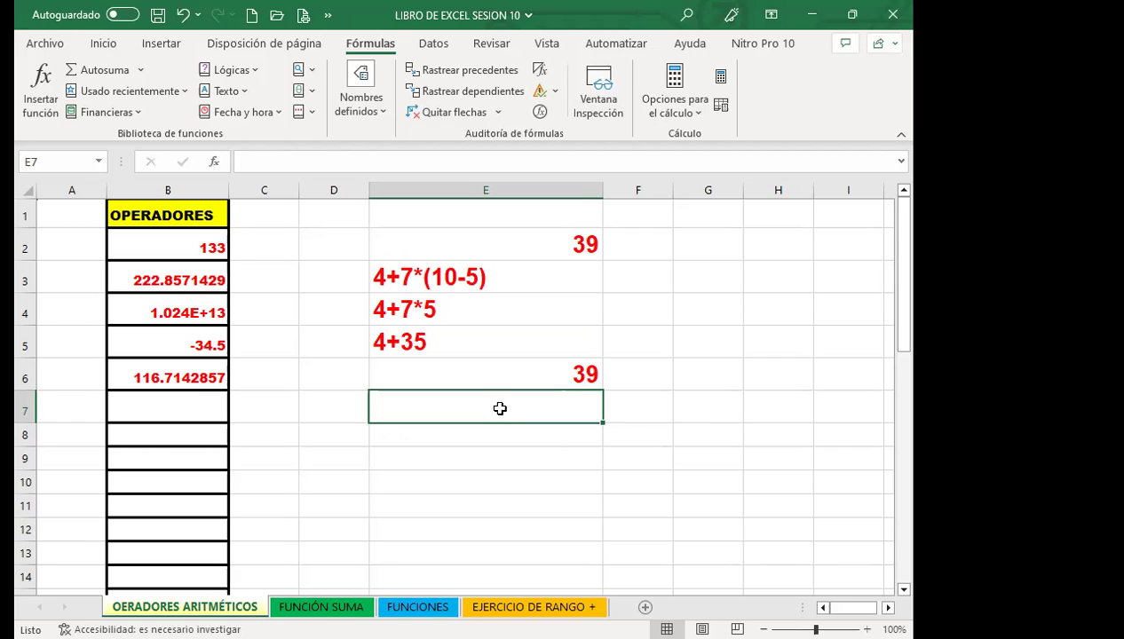
# Step: Scroll down to the boxed number pairs in rows 24–36 and select yellow cell D24
pyautogui.scroll(-3, 482, 453)
pyautogui.scroll(-2, 428, 449)
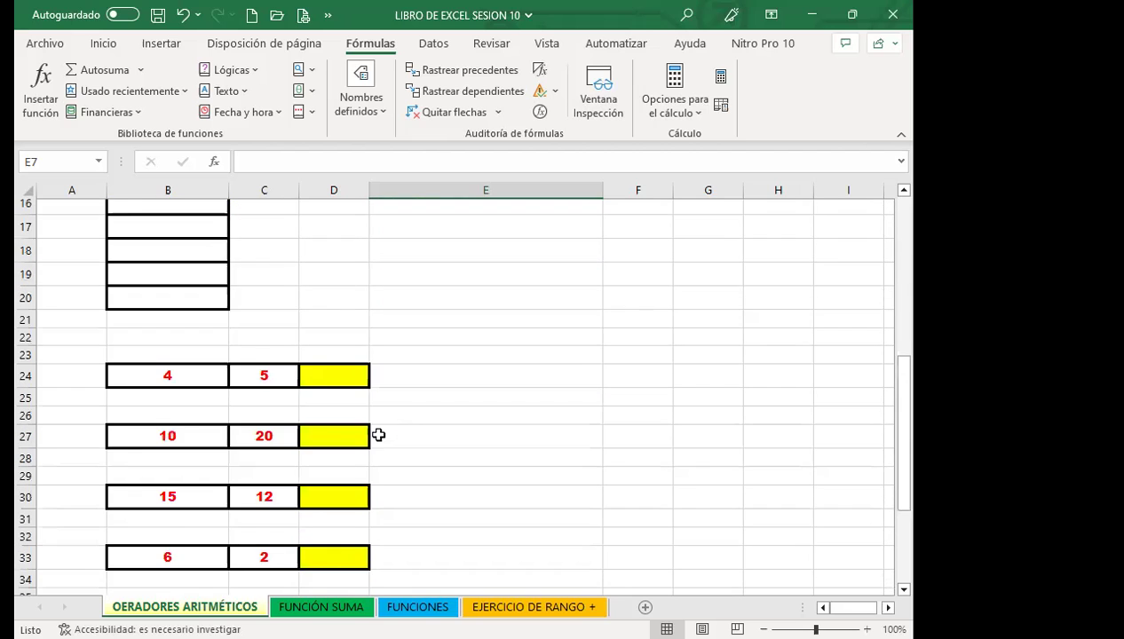
pyautogui.scroll(-2, 422, 424)
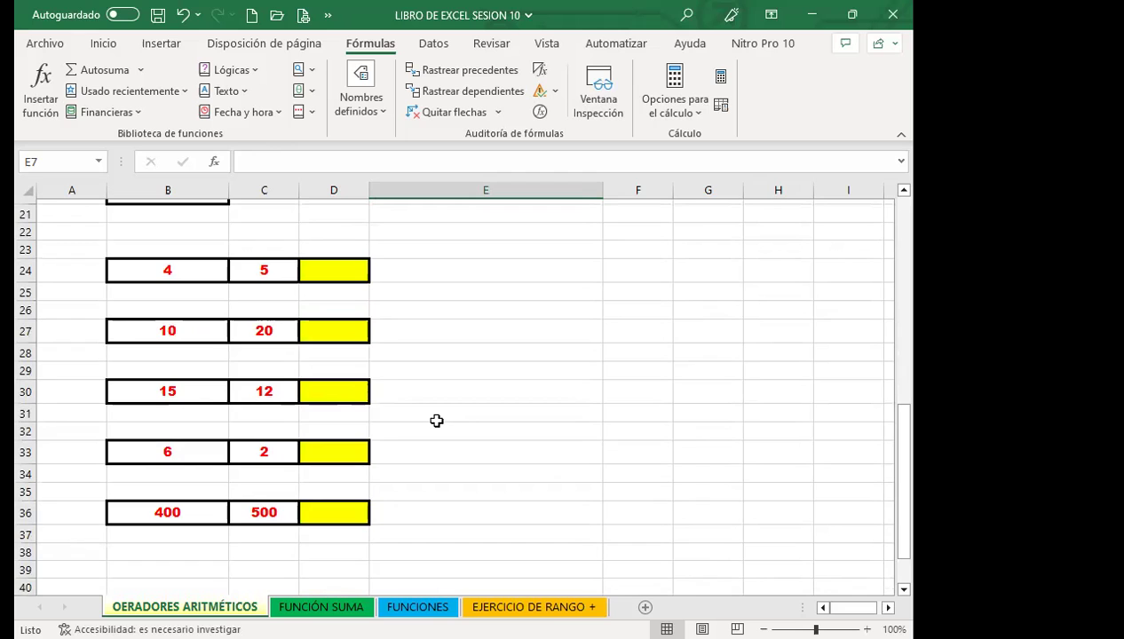
pyautogui.scroll(3, 417, 414)
pyautogui.scroll(2, 417, 414)
pyautogui.scroll(1, 417, 413)
pyautogui.scroll(-1, 366, 439)
pyautogui.scroll(-3, 366, 439)
pyautogui.scroll(-2, 350, 413)
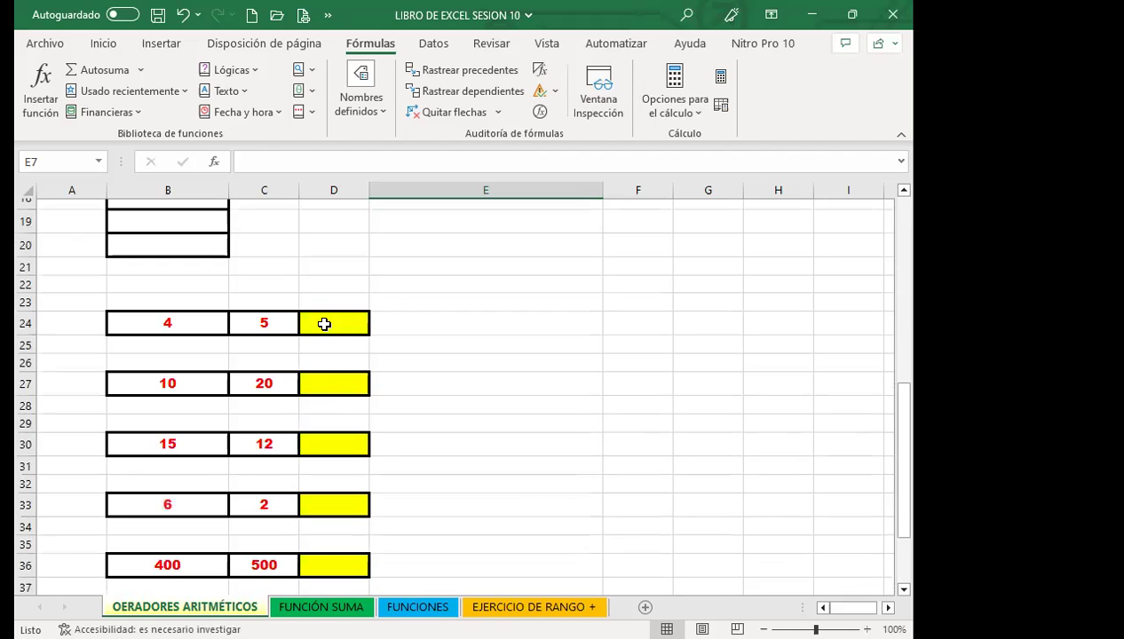
pyautogui.click(351, 326)
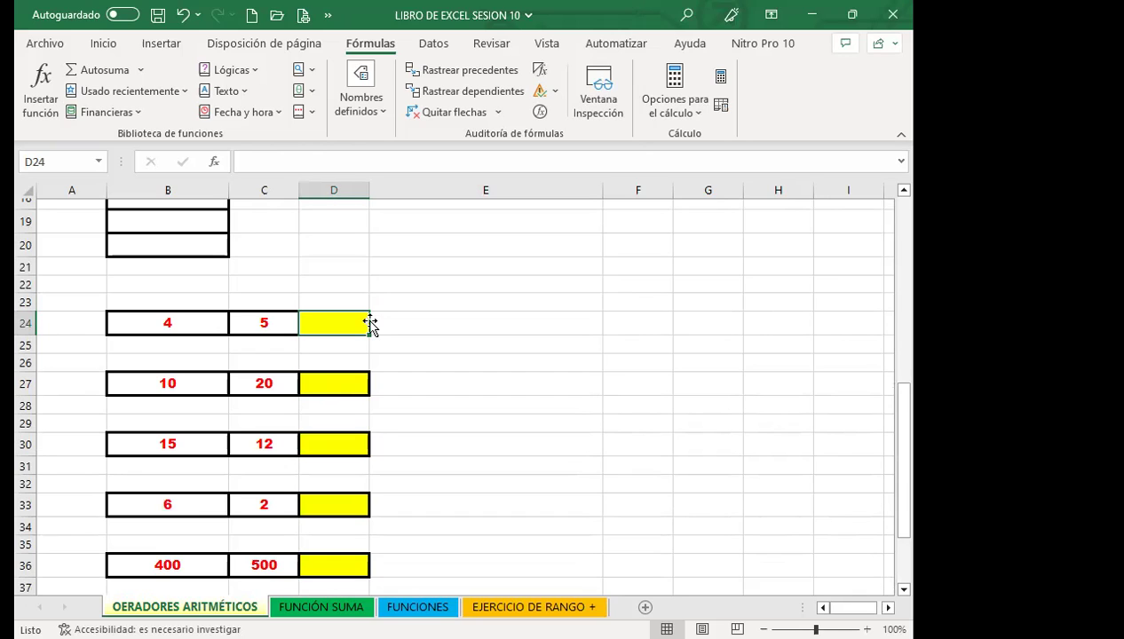
# Step: Build =B24+C24 in D24 so it adds 4 and 5 to show 9
pyautogui.hotkey('ctrl', 'z')
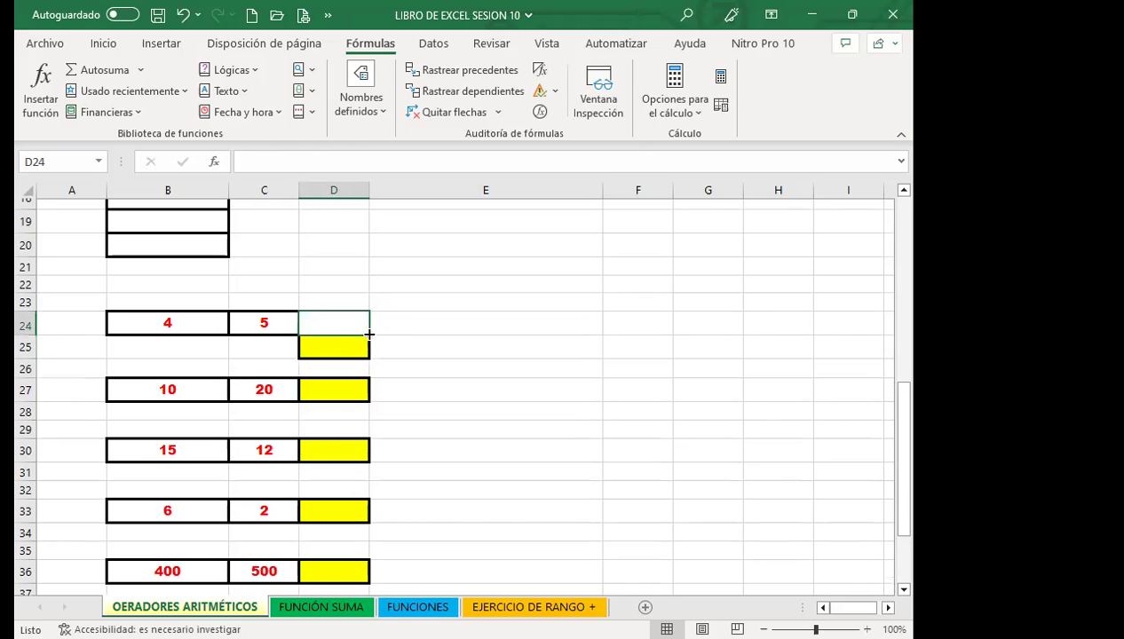
pyautogui.hotkey('ctrl', 'y')
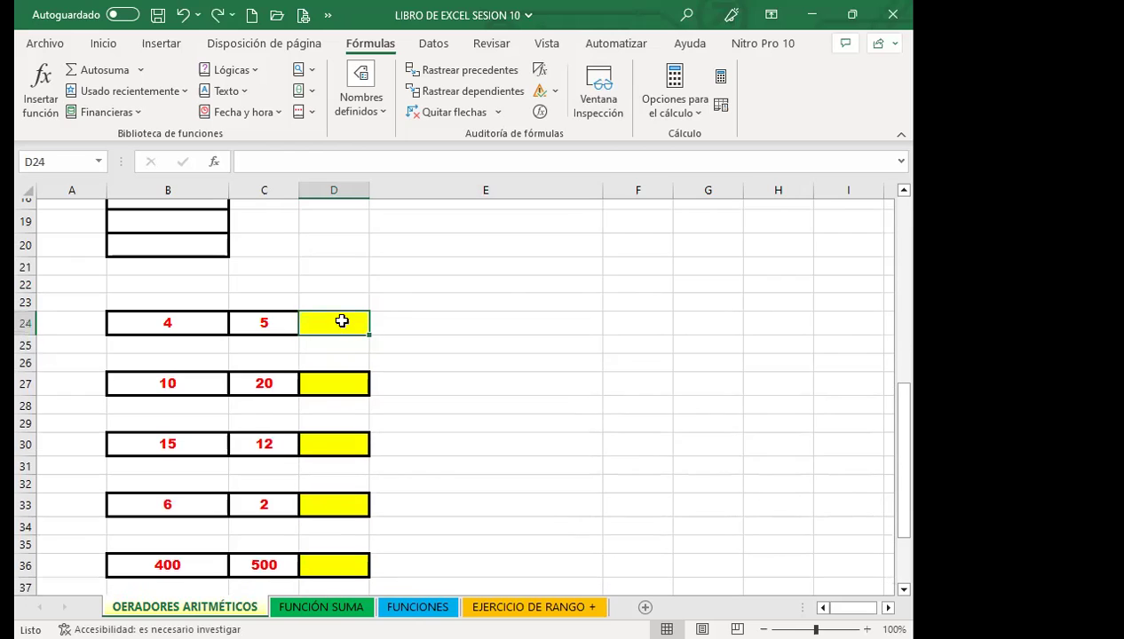
pyautogui.write('=')
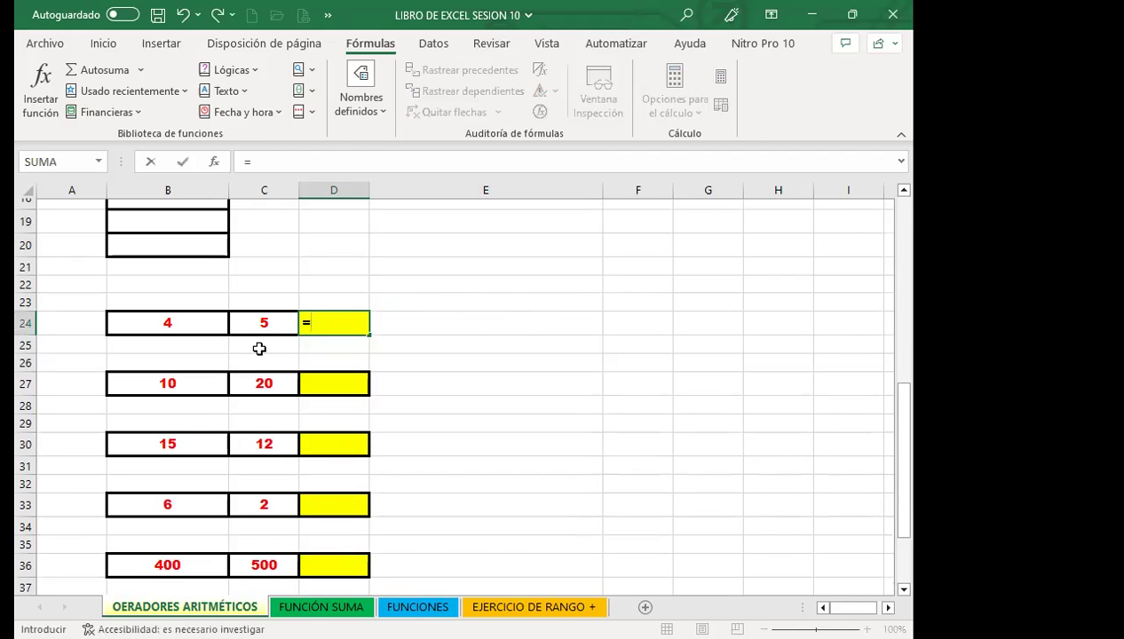
pyautogui.click(177, 325)
pyautogui.write('+')
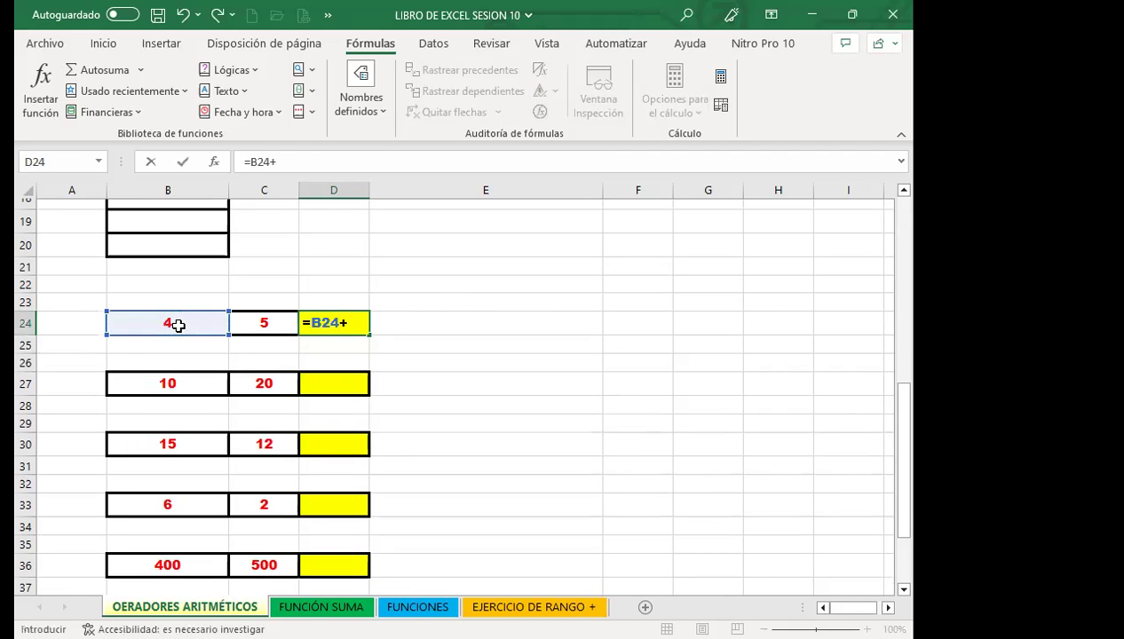
pyautogui.click(275, 315)
pyautogui.press('Return')
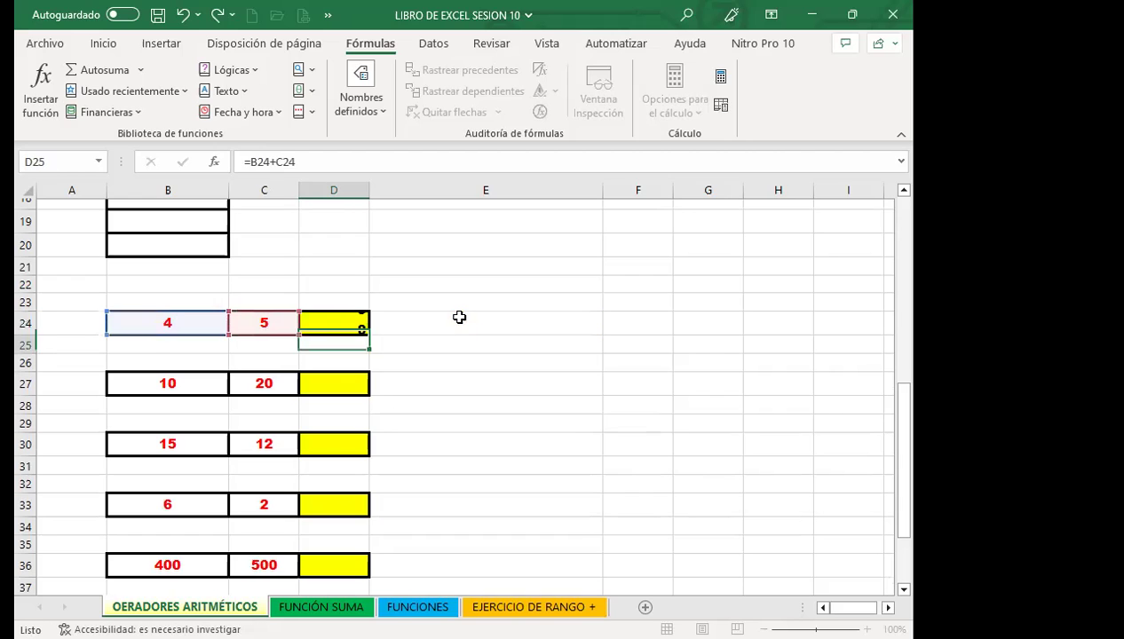
pyautogui.click(346, 327)
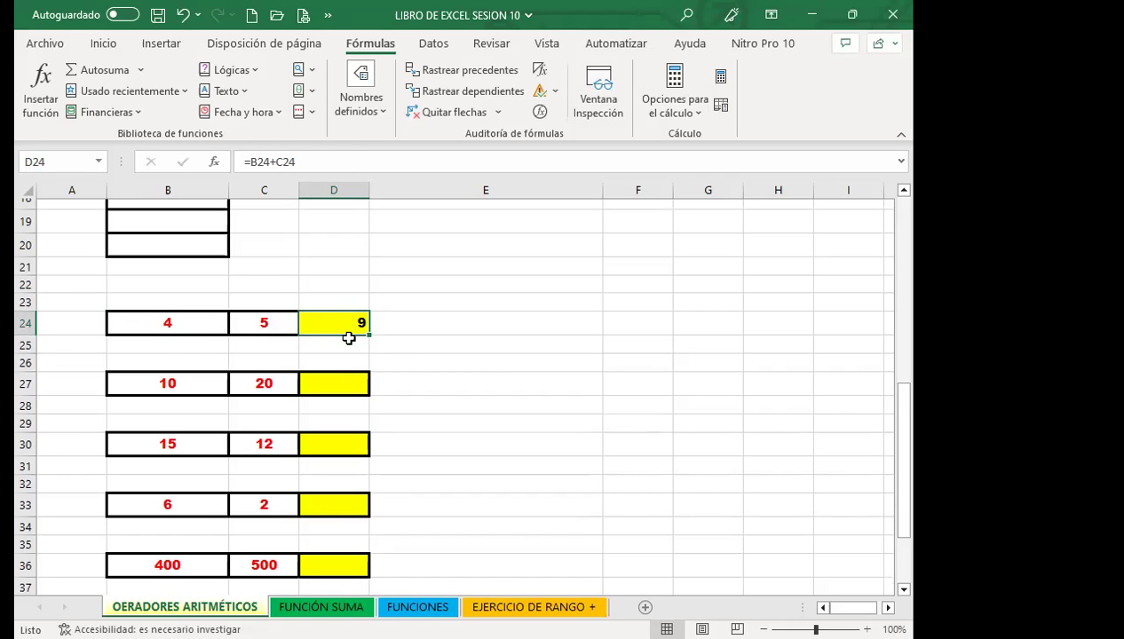
pyautogui.click(342, 381)
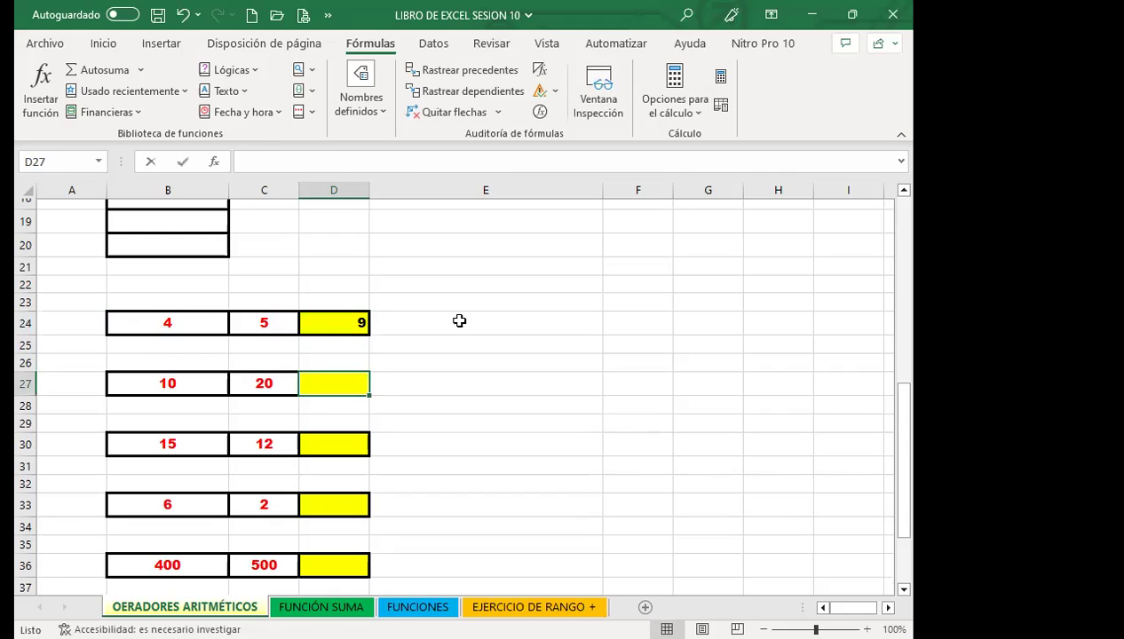
pyautogui.write('=1')
pyautogui.write('0+20')
pyautogui.press('Return')
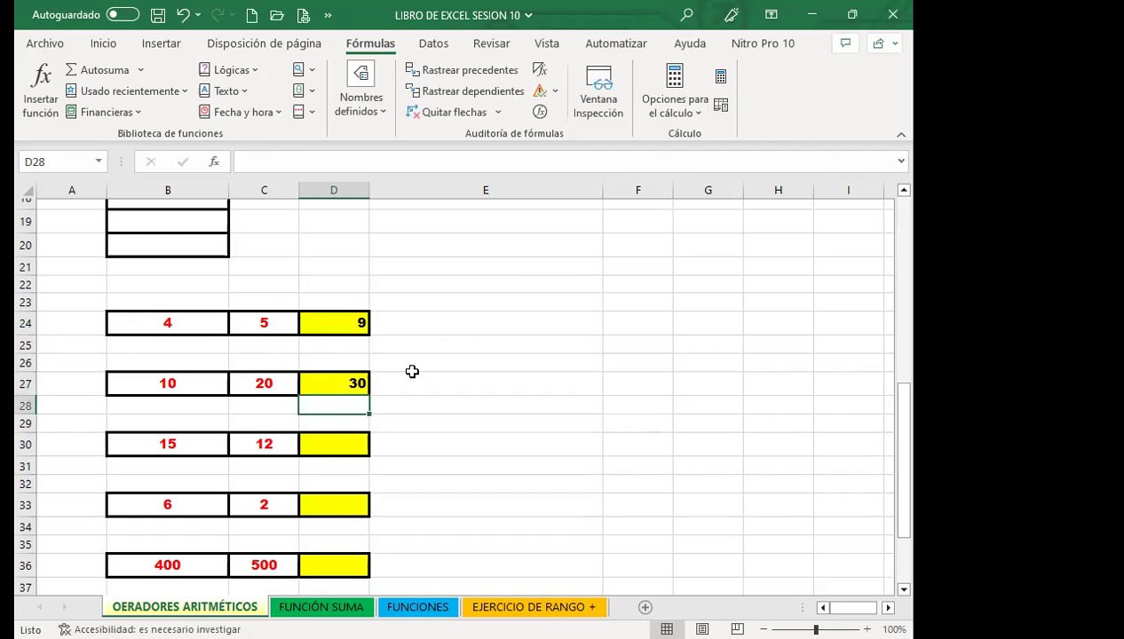
pyautogui.moveTo(355, 401); pyautogui.dragTo(353, 385)
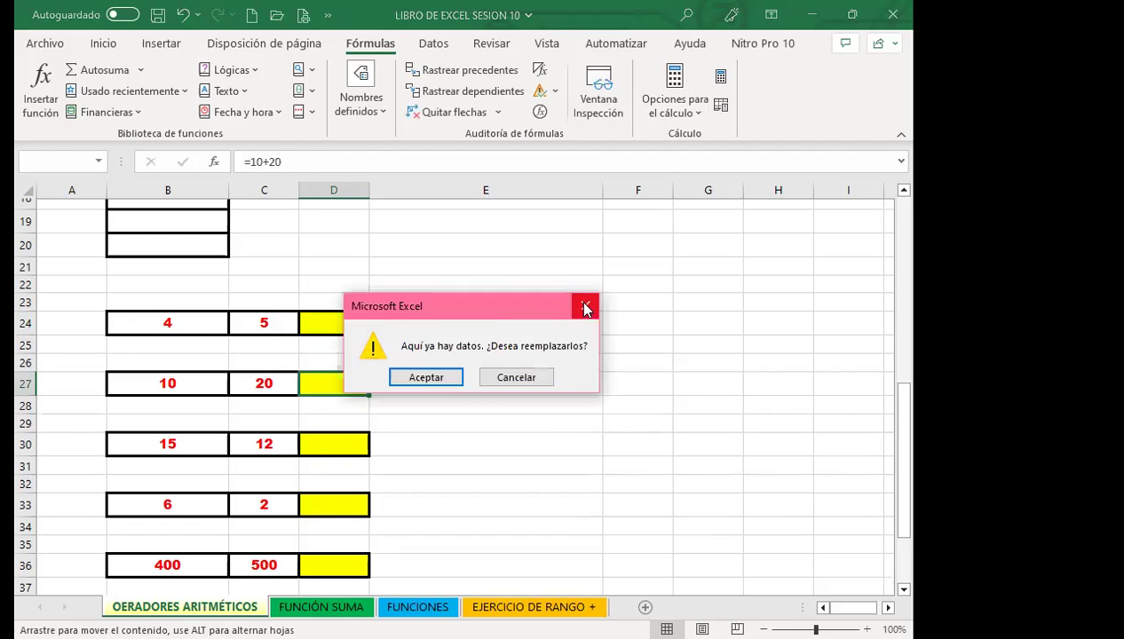
pyautogui.press('Escape')
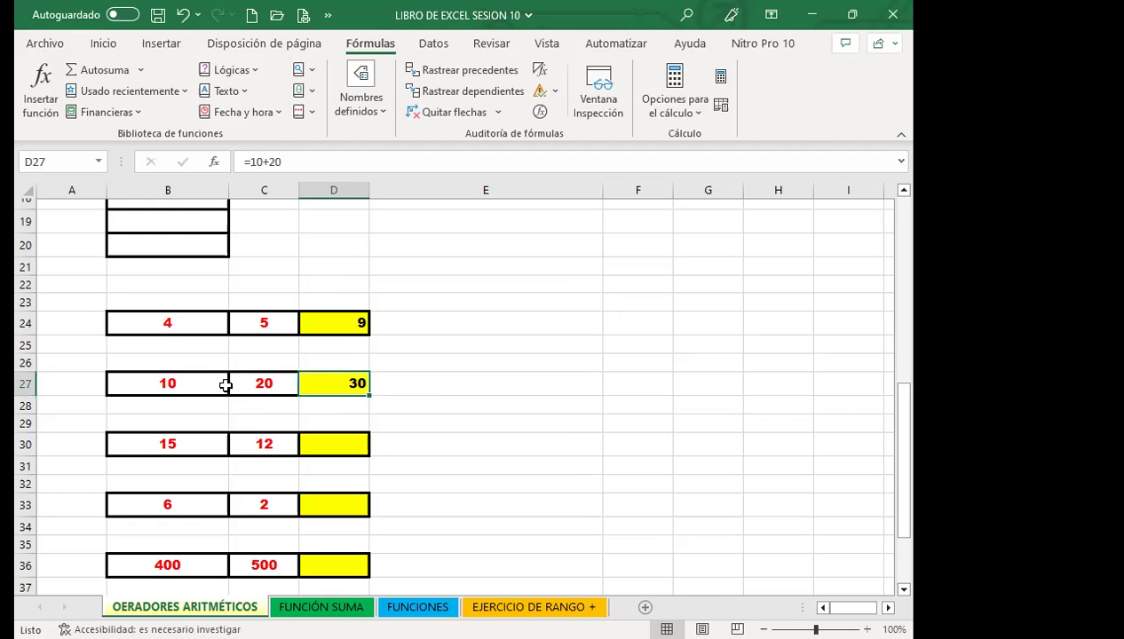
pyautogui.scroll(5, 432, 395)
pyautogui.scroll(1, 408, 369)
pyautogui.click(203, 270)
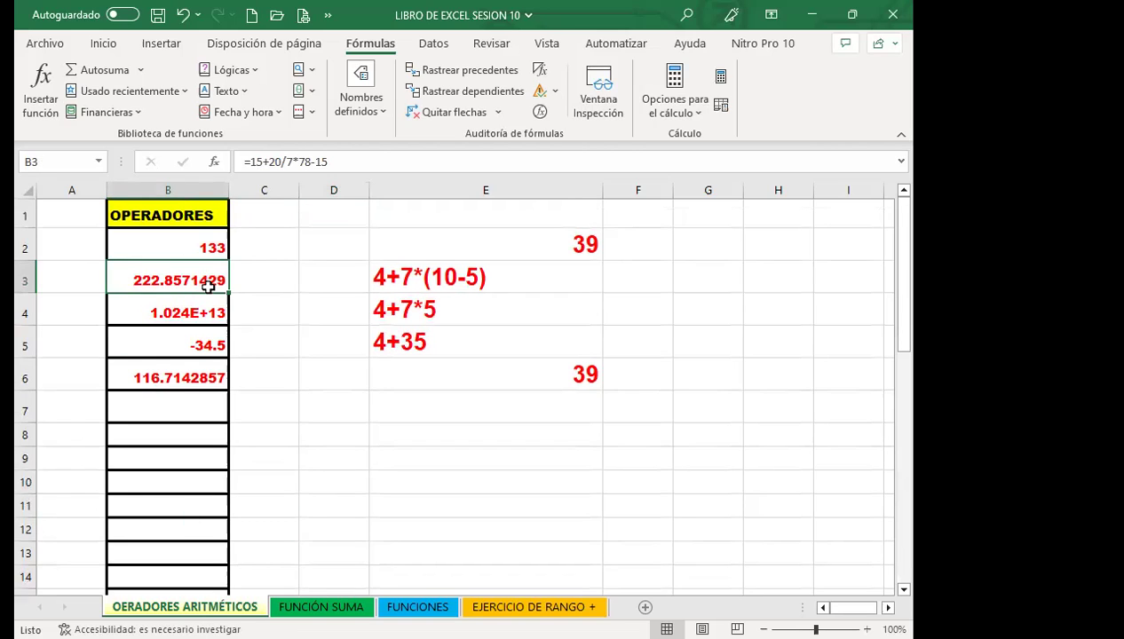
pyautogui.scroll(-1, 217, 319)
pyautogui.scroll(-2, 225, 364)
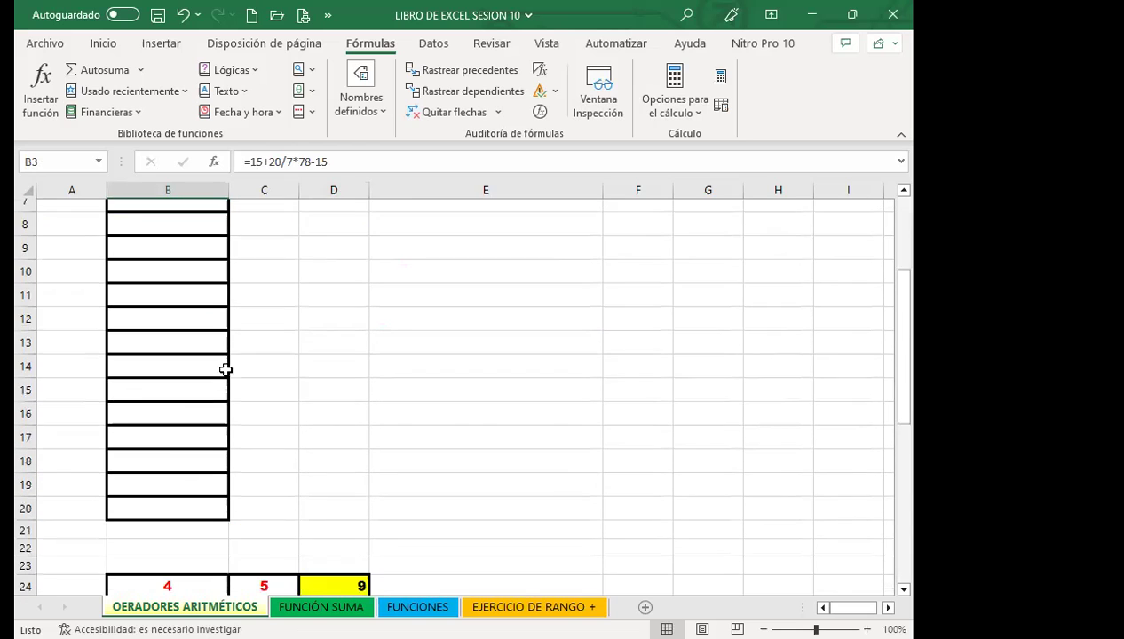
pyautogui.scroll(-2, 239, 408)
pyautogui.click(340, 433)
pyautogui.doubleClick(340, 433)
pyautogui.press('BackSpace')
pyautogui.press('BackSpace')
pyautogui.press('BackSpace')
pyautogui.click(181, 436)
pyautogui.write('*')
pyautogui.click(275, 433)
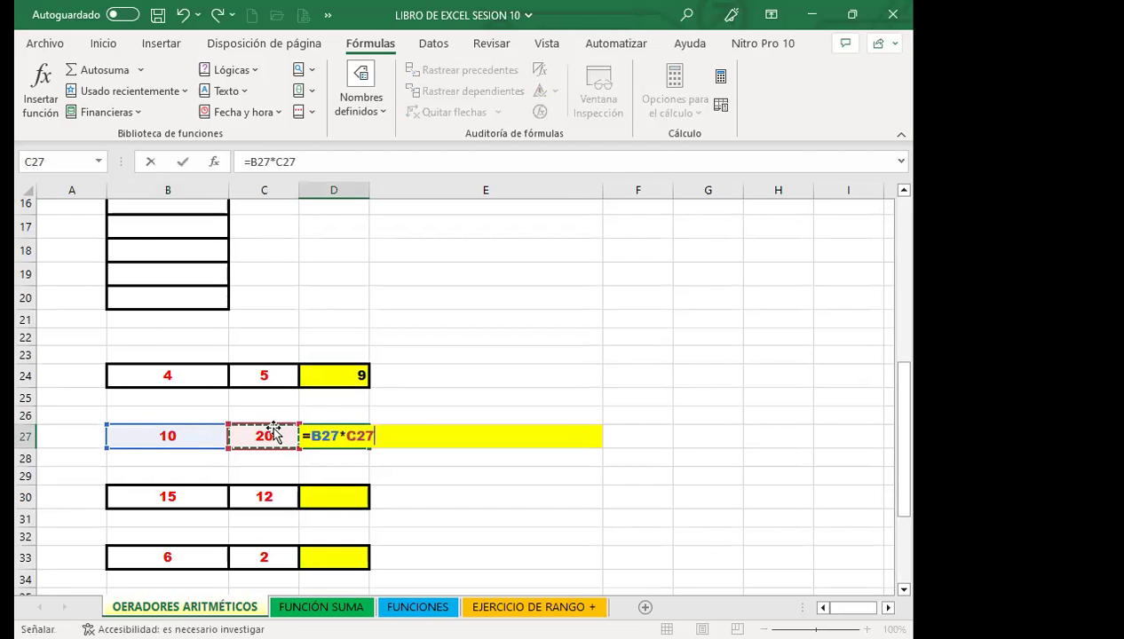
pyautogui.press('Return')
pyautogui.click(341, 431)
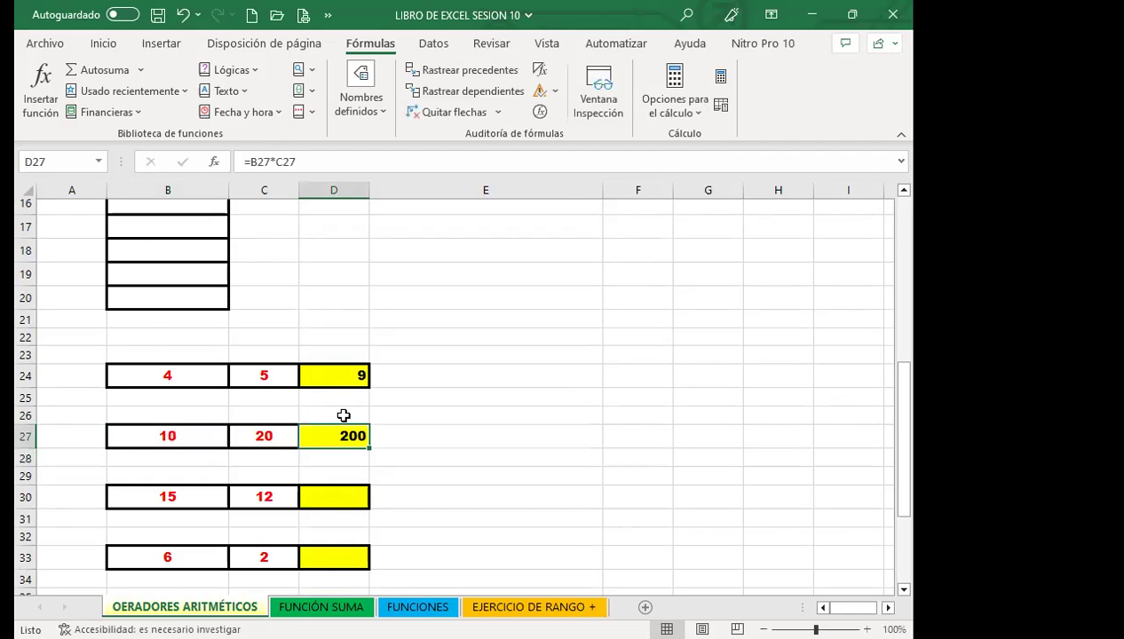
pyautogui.scroll(1, 310, 400)
pyautogui.scroll(1, 310, 400)
pyautogui.scroll(2, 328, 408)
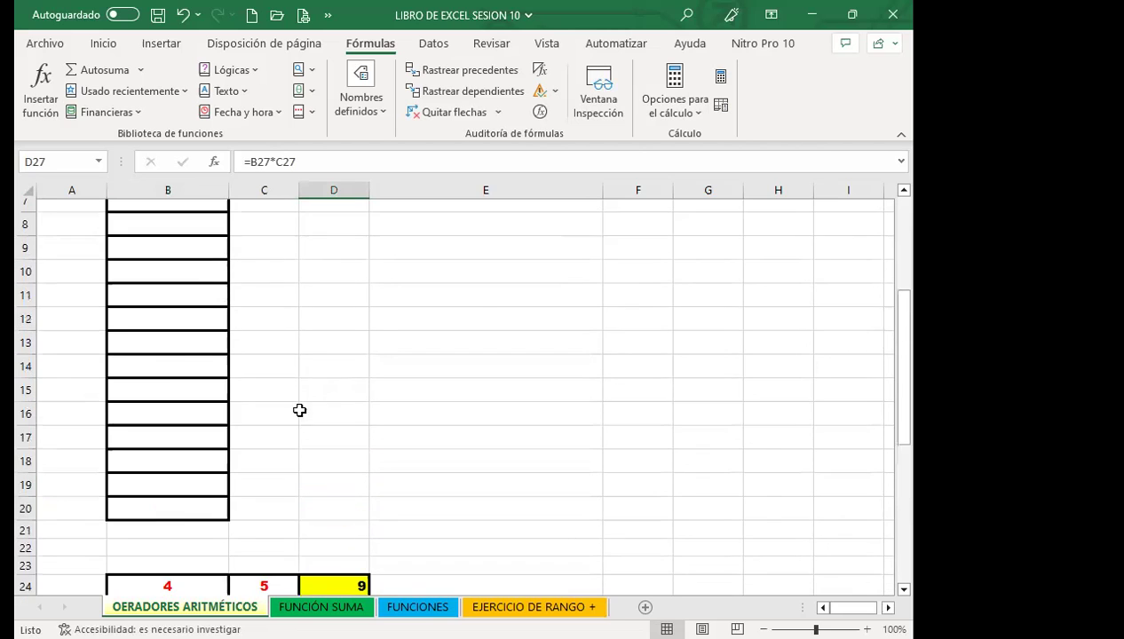
pyautogui.scroll(3, 298, 409)
pyautogui.click(172, 377)
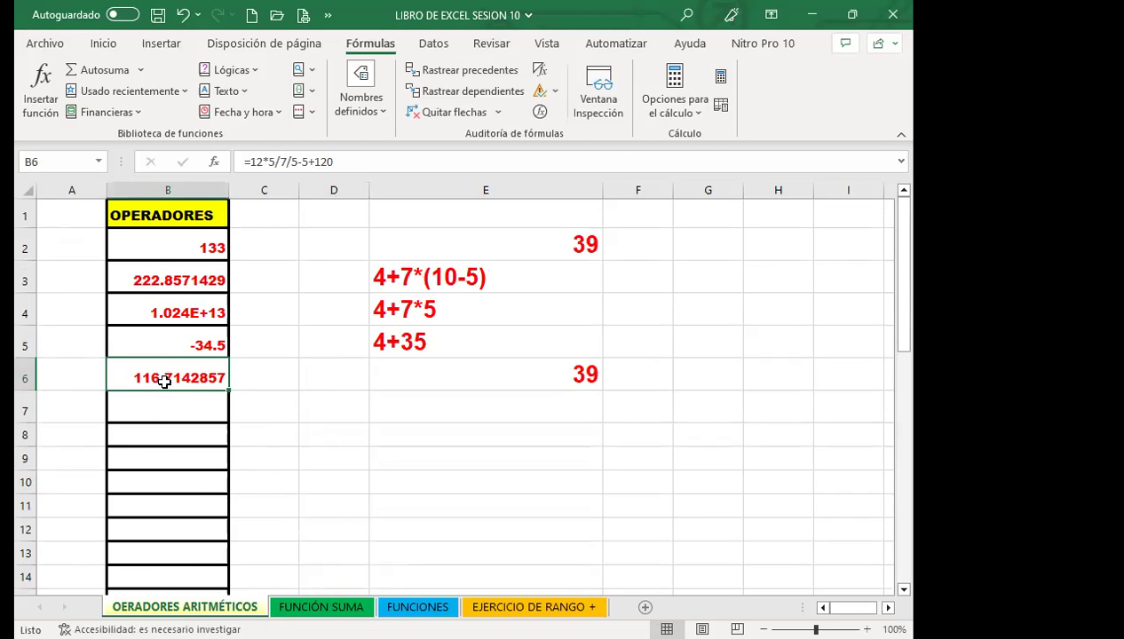
pyautogui.scroll(-2, 373, 417)
pyautogui.scroll(-2, 378, 418)
pyautogui.scroll(-2, 379, 416)
pyautogui.click(327, 389)
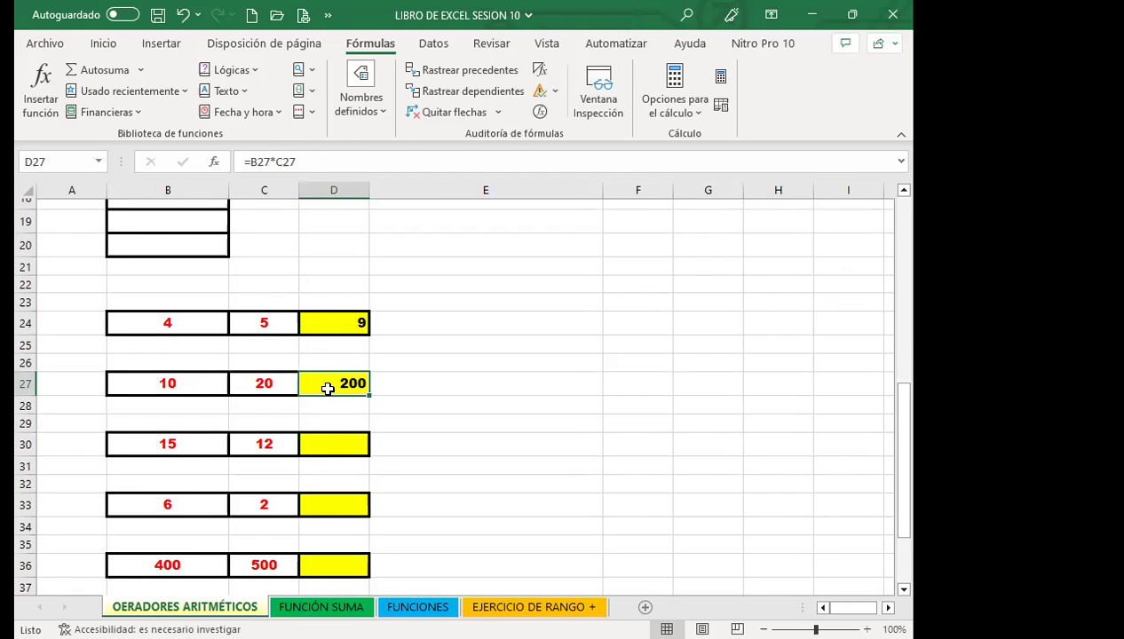
# Step: Enter =B30/C30 in D30, dividing 15 by 12 to show 1.25
pyautogui.click(351, 446)
pyautogui.write('=')
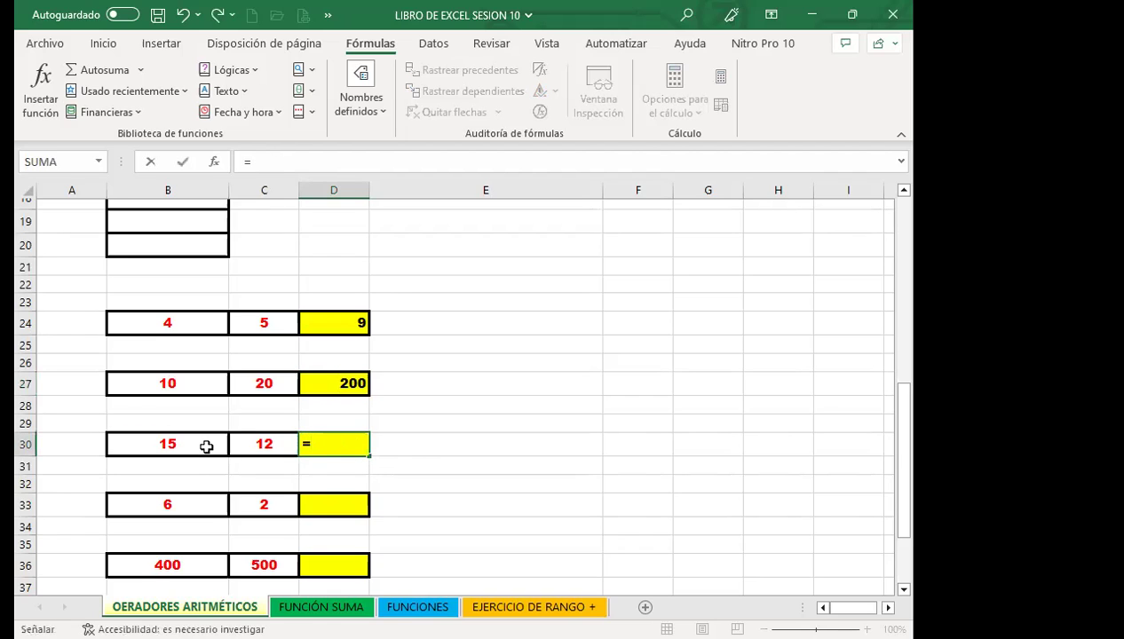
pyautogui.click(206, 447)
pyautogui.write('/')
pyautogui.click(270, 437)
pyautogui.press('Return')
pyautogui.click(321, 445)
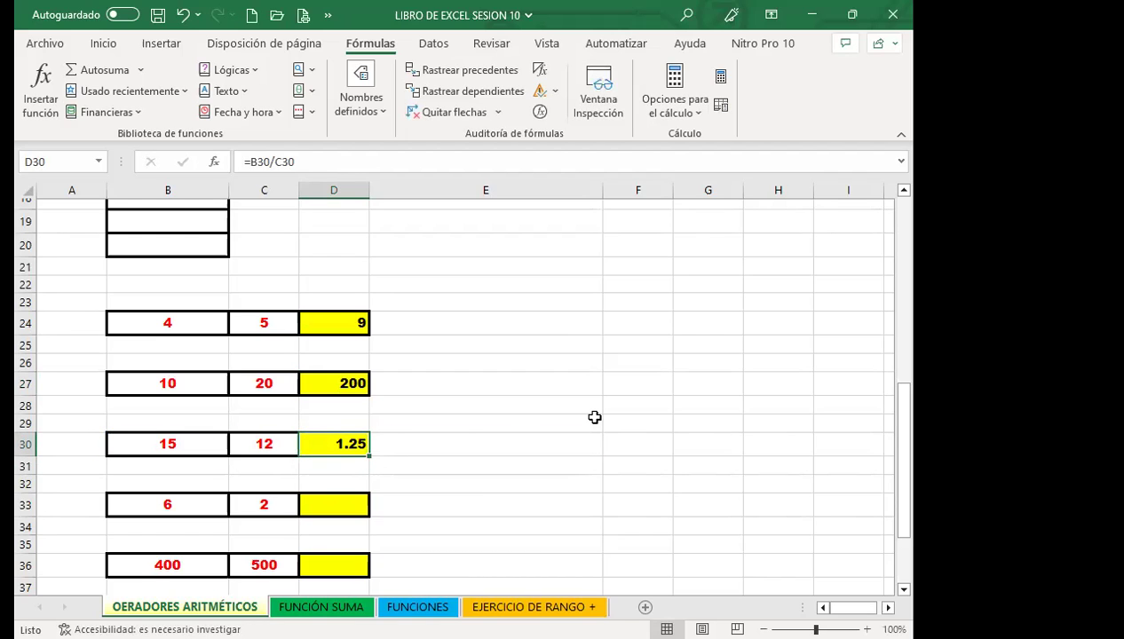
# Step: Enter =B33^C33 in D33, raising 6 to the power 2 to give 36
pyautogui.scroll(-3, 595, 417)
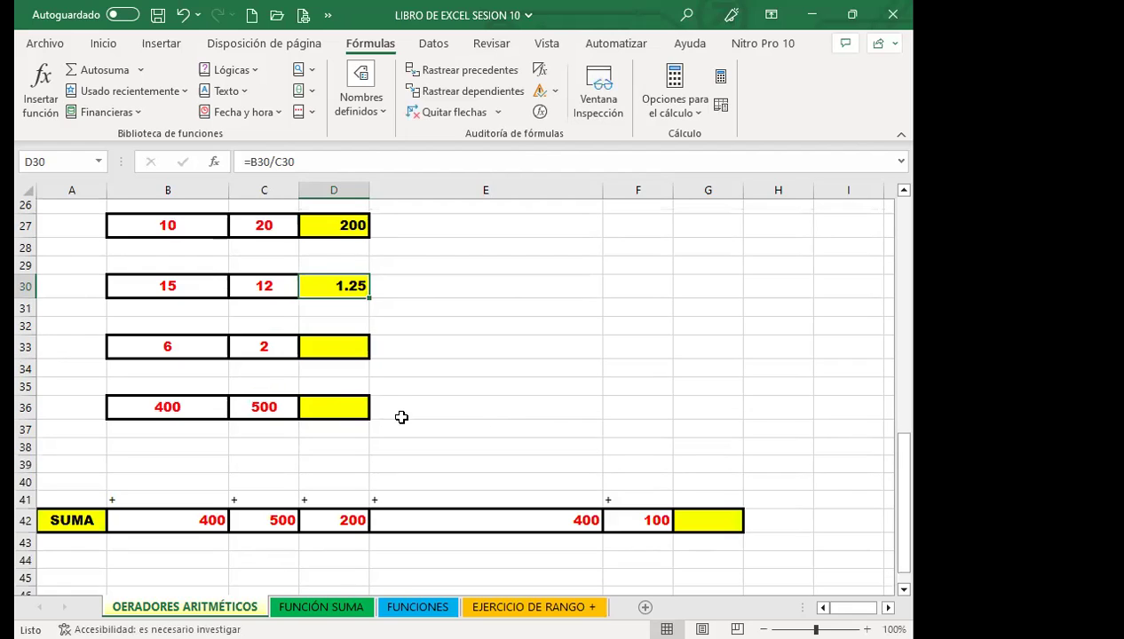
pyautogui.click(336, 349)
pyautogui.write('=')
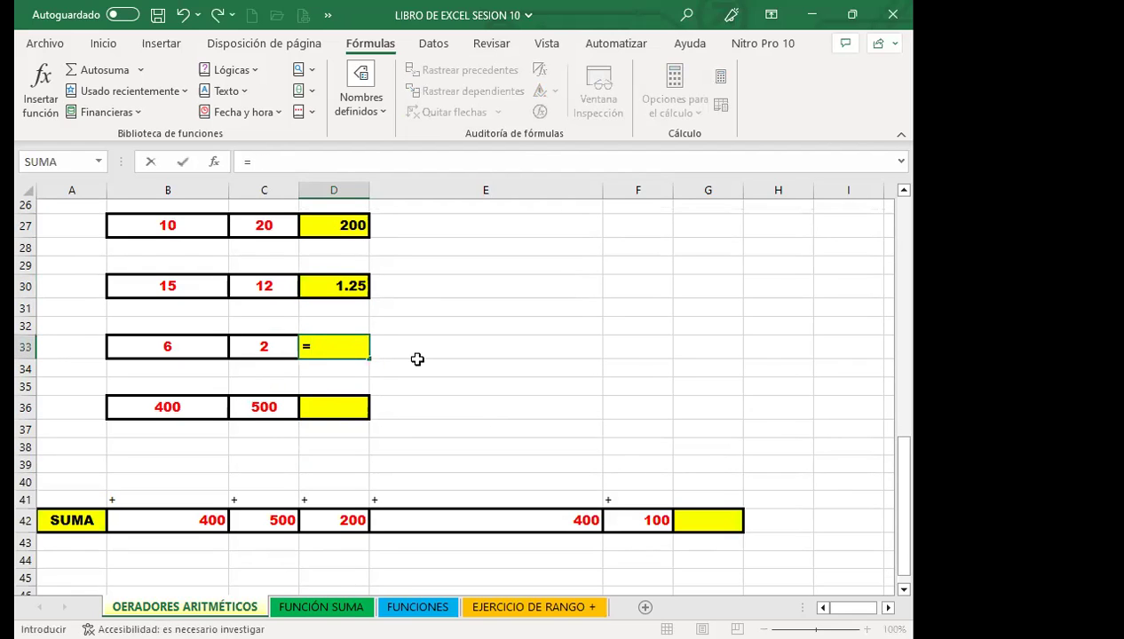
pyautogui.click(192, 347)
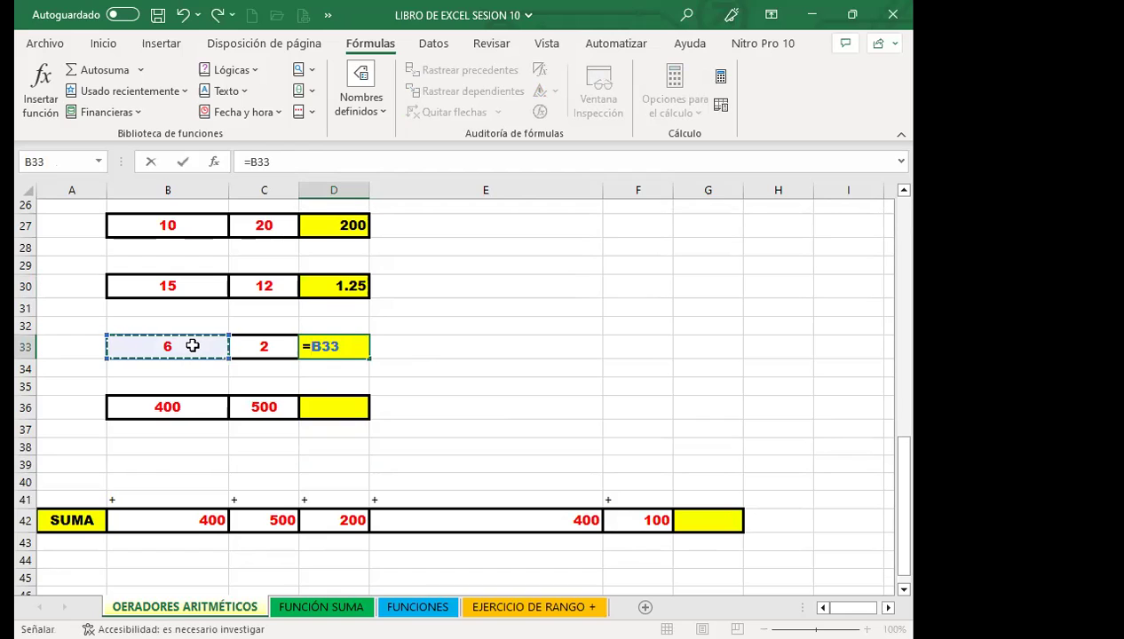
pyautogui.write('^')
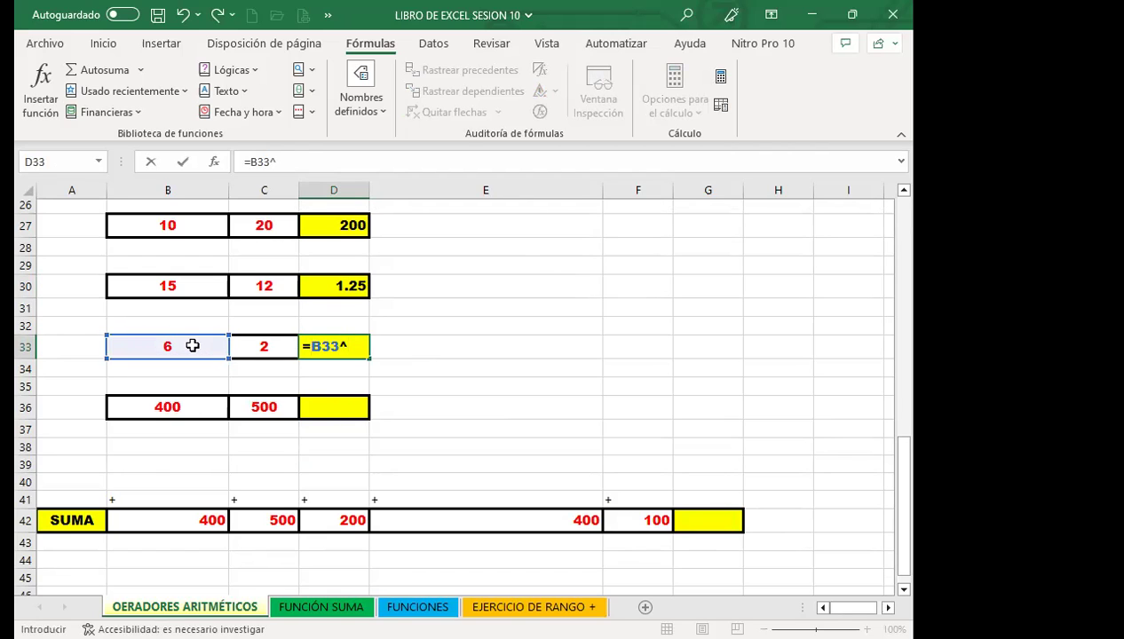
pyautogui.click(266, 347)
pyautogui.press('Return')
pyautogui.click(326, 350)
# Step: Enter =B36-C36 in D36, subtracting 500 from 400
pyautogui.scroll(1, 455, 396)
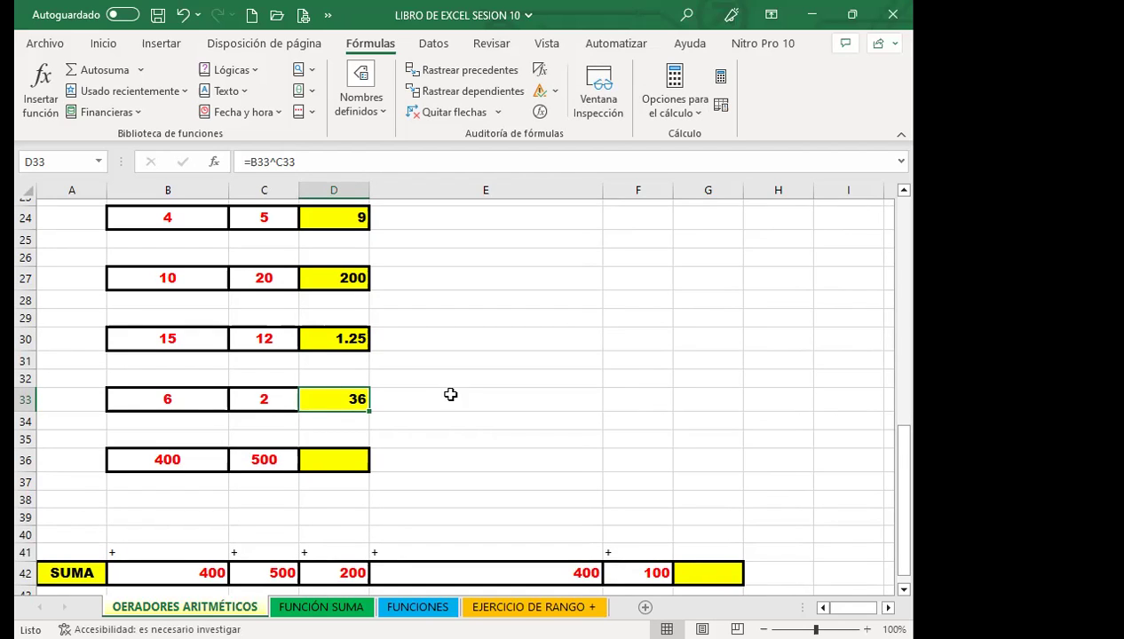
pyautogui.click(312, 454)
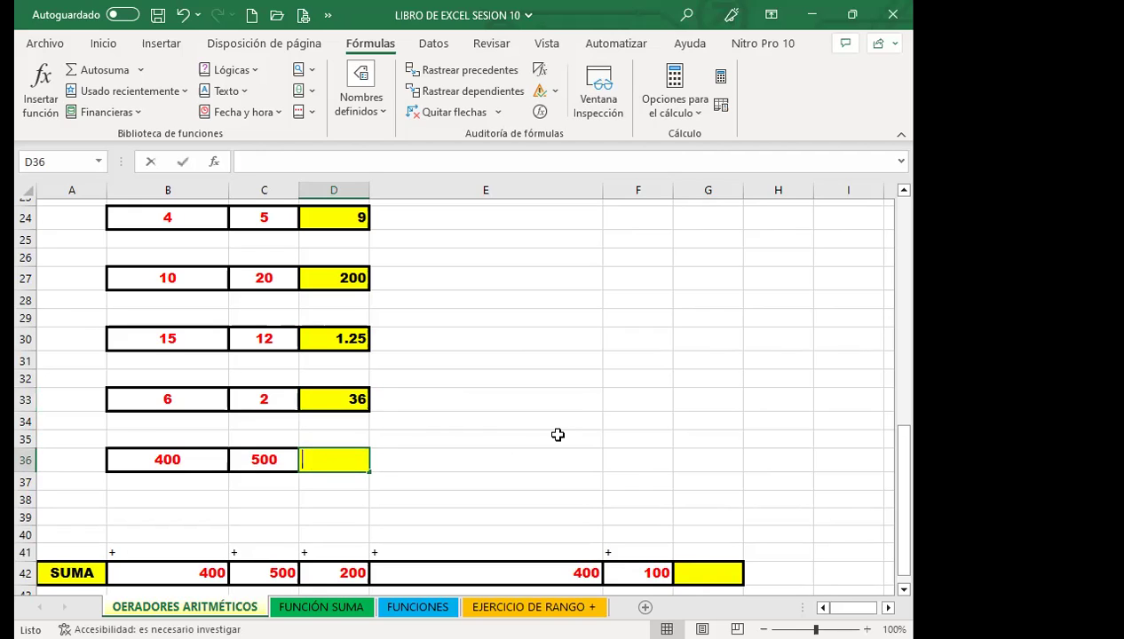
pyautogui.write('=')
pyautogui.click(149, 451)
pyautogui.write('-')
pyautogui.click(270, 461)
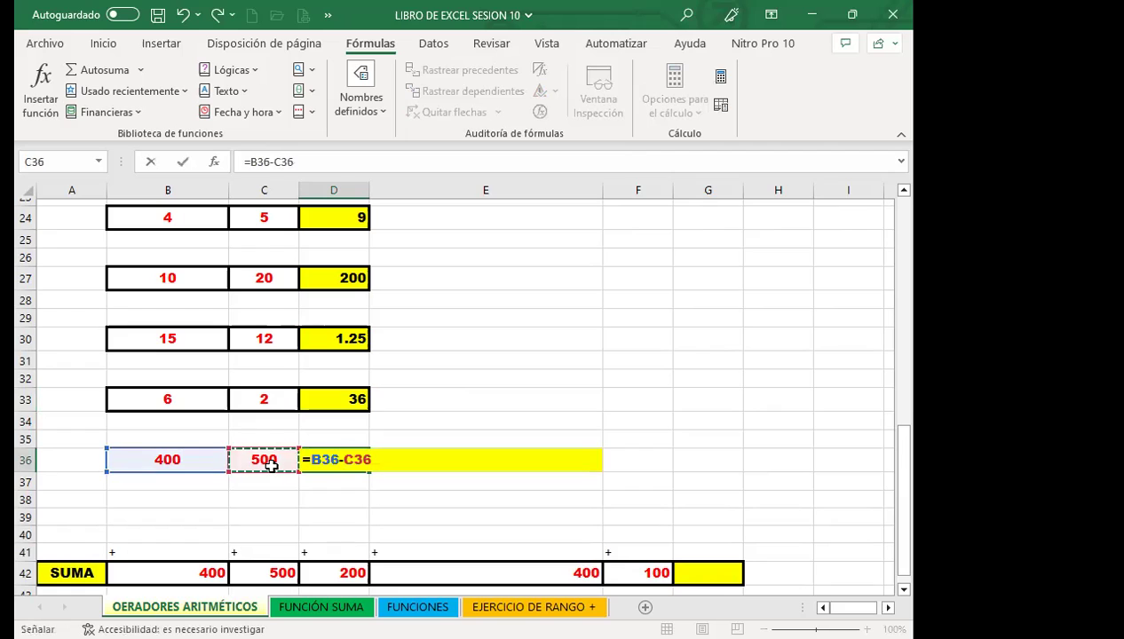
pyautogui.press('Return')
# Step: Copy D33's number format onto D36 with Format Painter so it shows -100
pyautogui.click(348, 459)
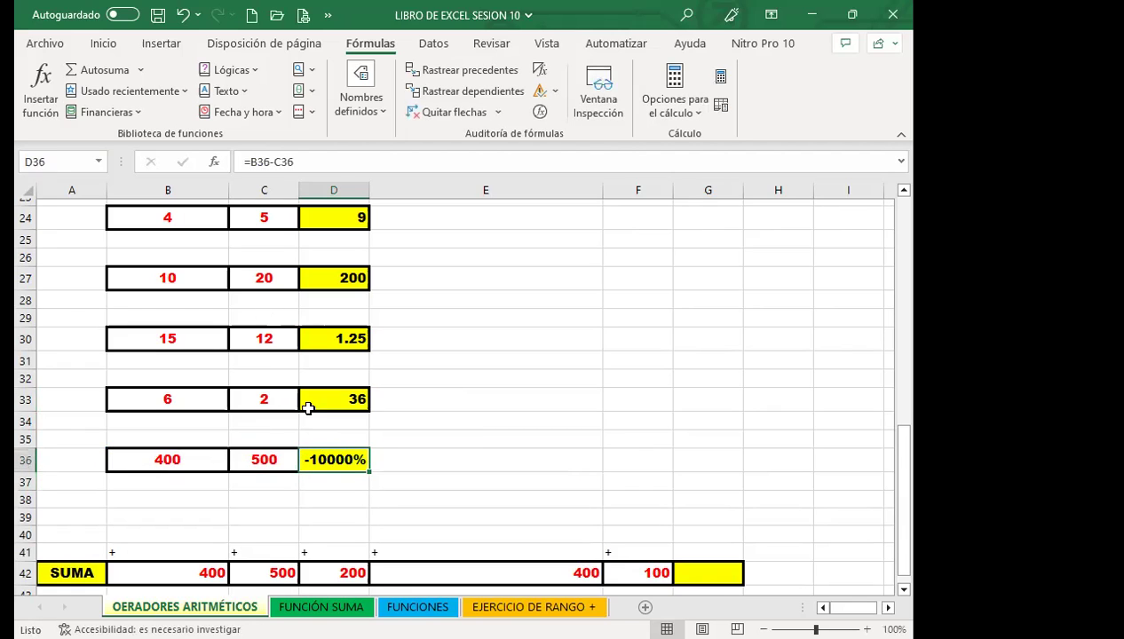
pyautogui.click(321, 401)
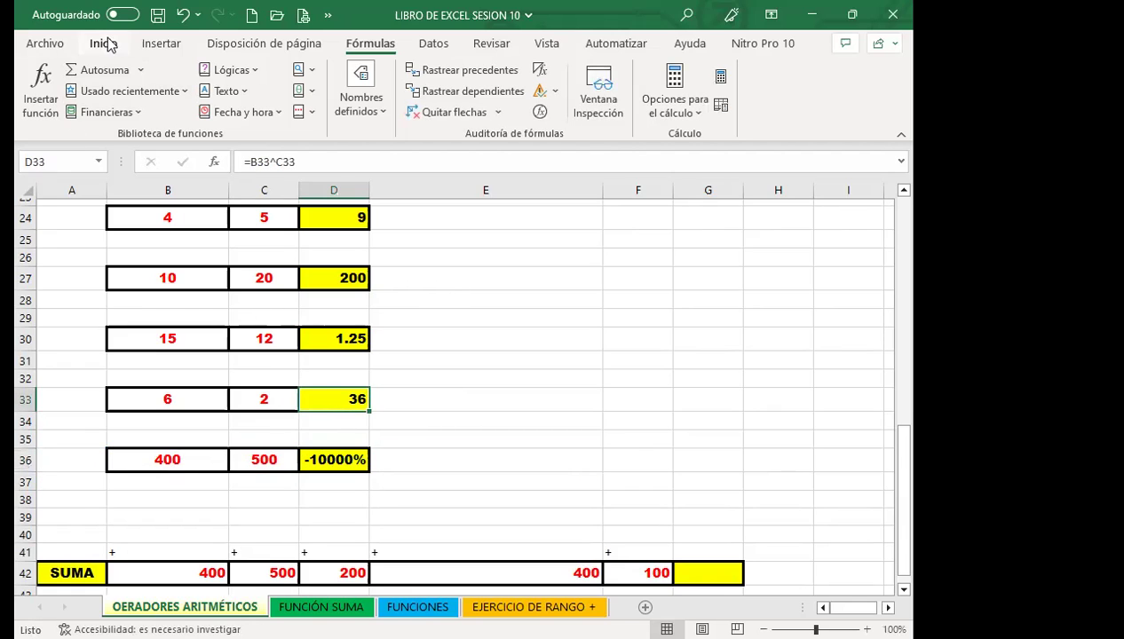
pyautogui.click(103, 43)
pyautogui.click(69, 112)
pyautogui.click(334, 459)
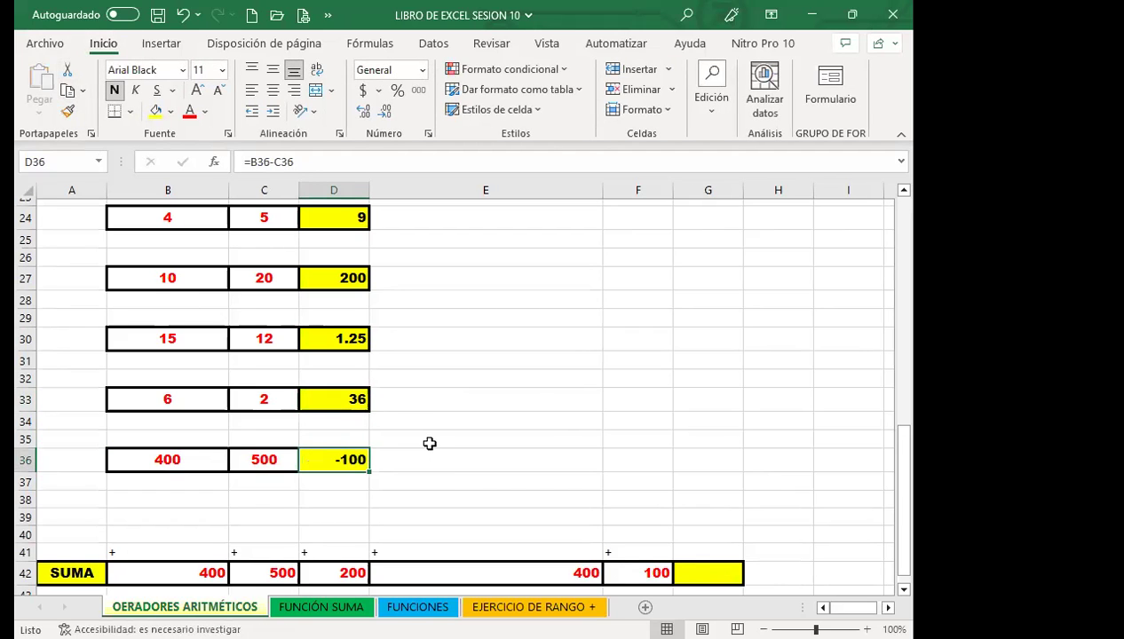
pyautogui.scroll(1, 392, 429)
pyautogui.click(321, 268)
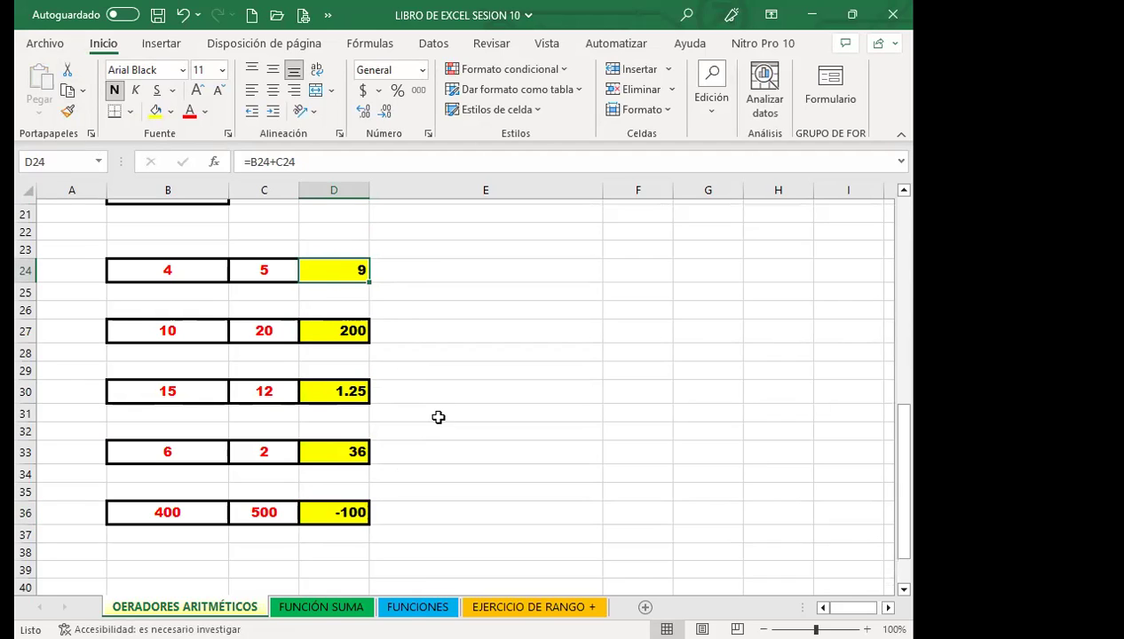
pyautogui.press('F2')
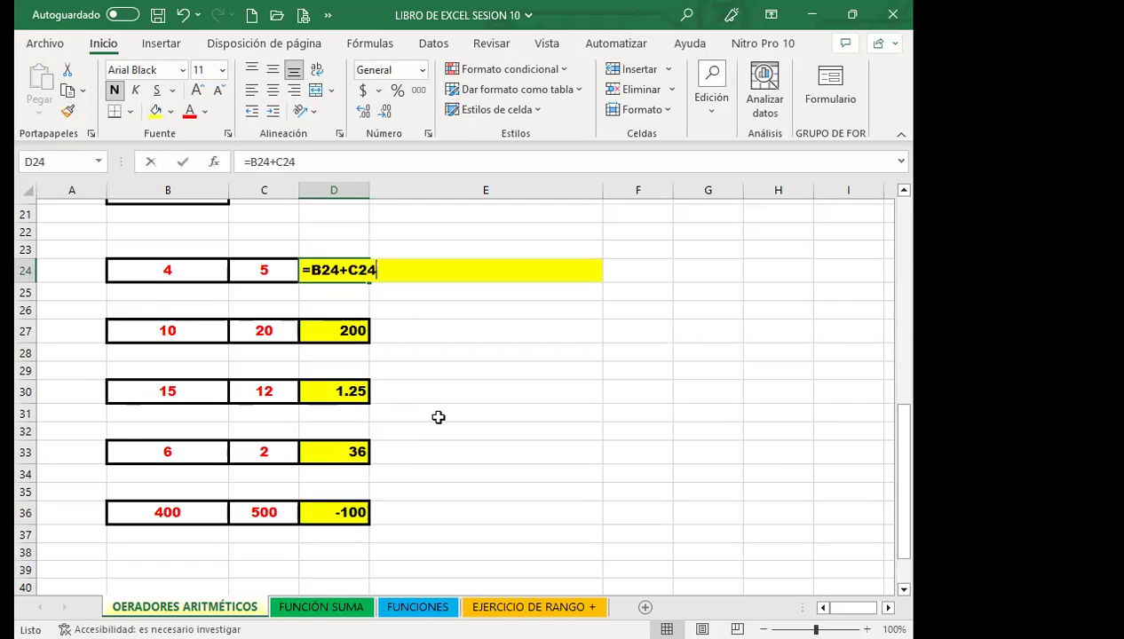
pyautogui.press('BackSpace')
pyautogui.press('BackSpace')
pyautogui.press('BackSpace')
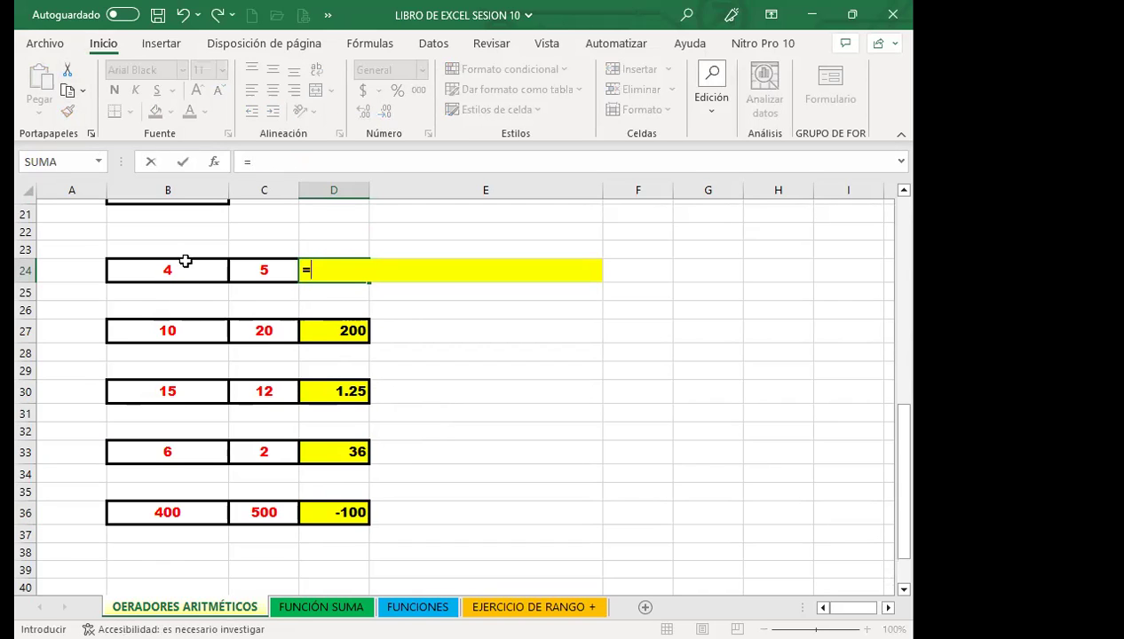
pyautogui.click(182, 264)
pyautogui.write('+')
pyautogui.click(258, 270)
pyautogui.hotkey('ctrl', 'Return')
pyautogui.click(423, 303)
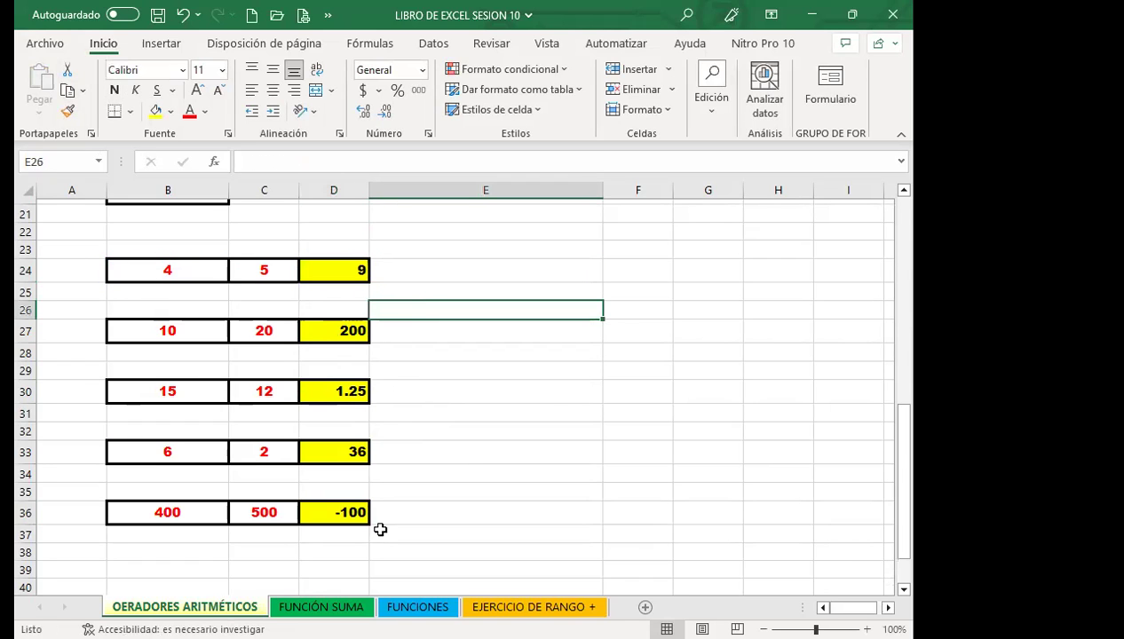
pyautogui.click(325, 512)
pyautogui.scroll(-1, 426, 493)
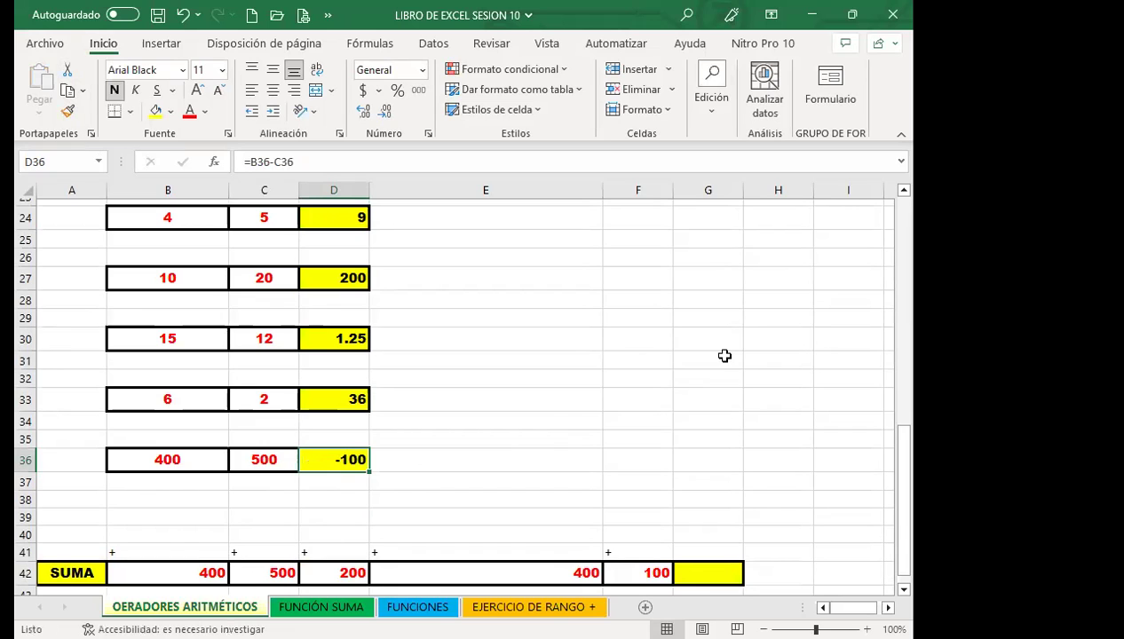
pyautogui.click(320, 401)
pyautogui.click(311, 344)
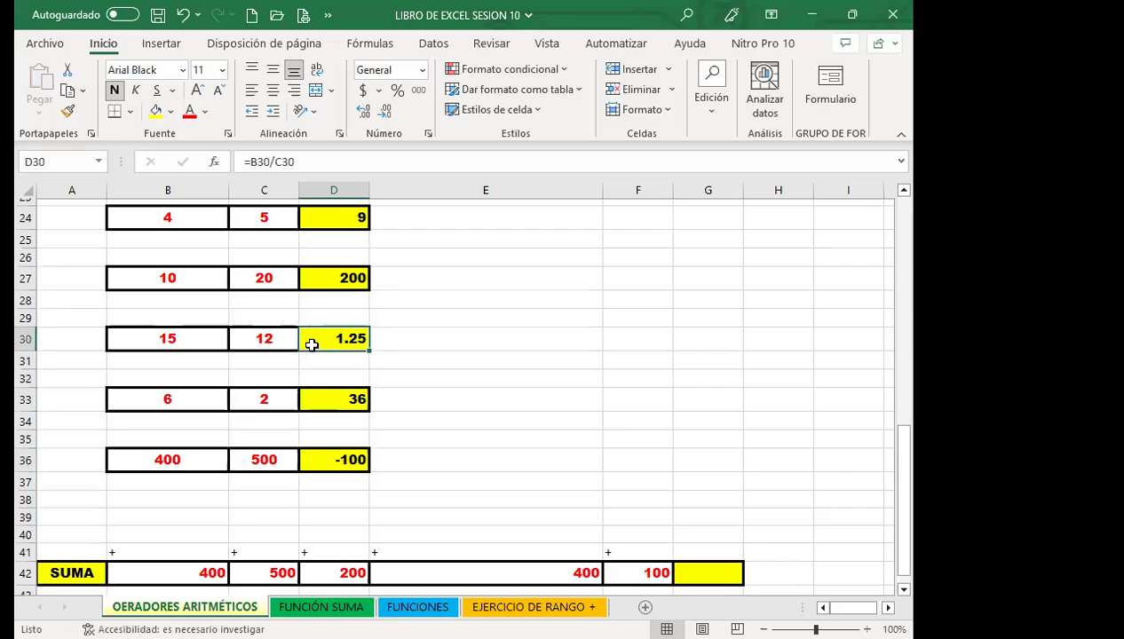
pyautogui.scroll(1, 329, 337)
pyautogui.click(329, 276)
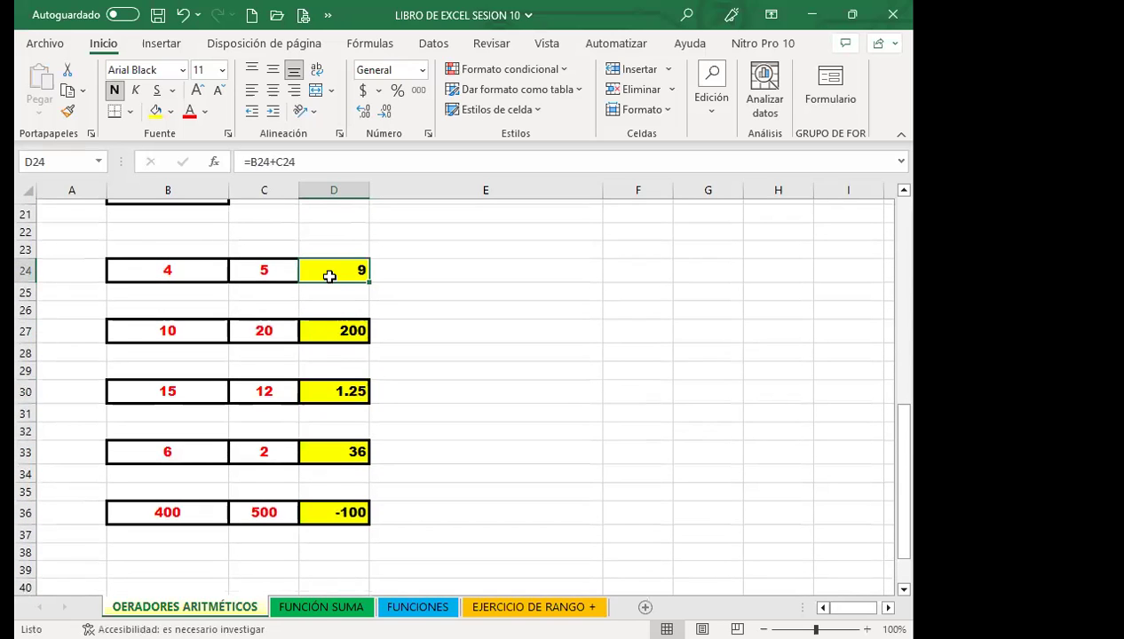
pyautogui.click(321, 332)
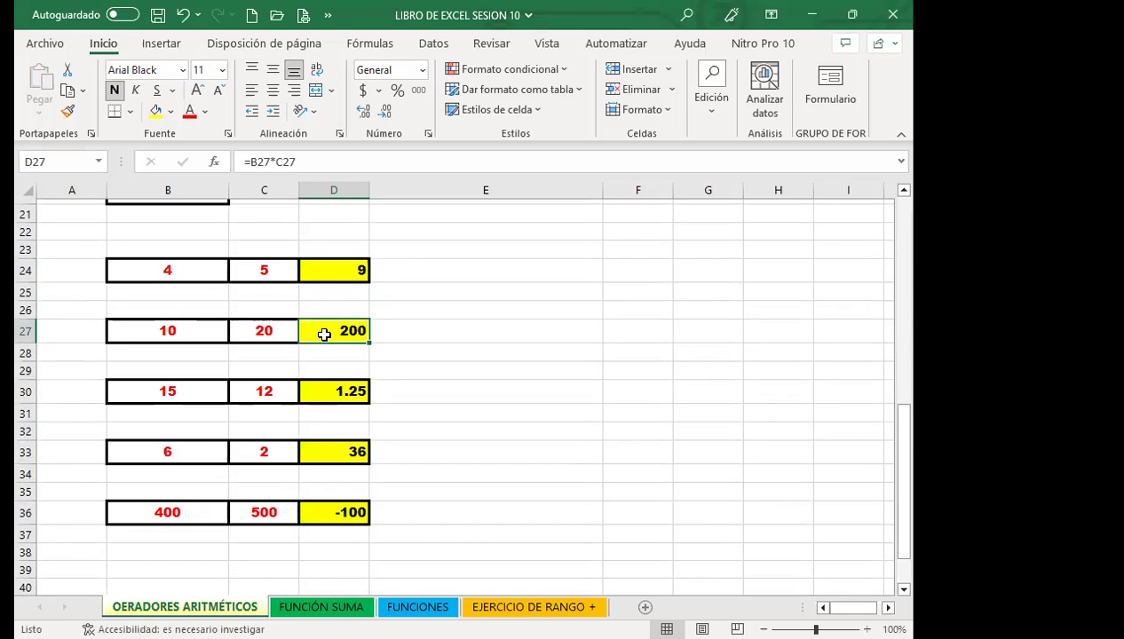
pyautogui.click(328, 394)
pyautogui.click(308, 450)
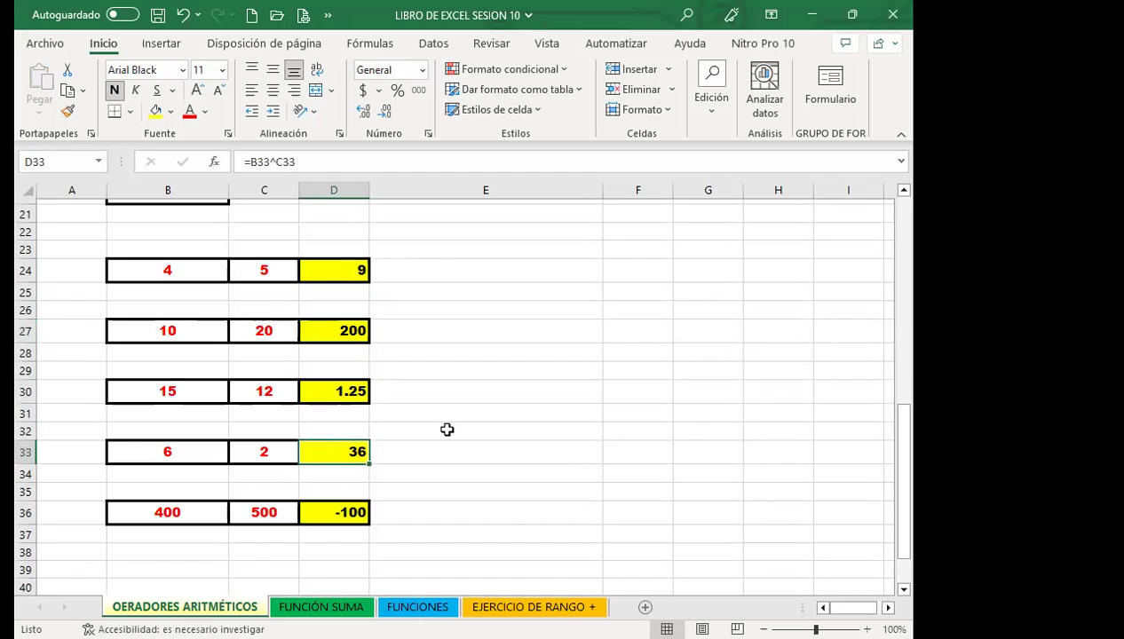
pyautogui.scroll(-2, 429, 438)
pyautogui.click(318, 411)
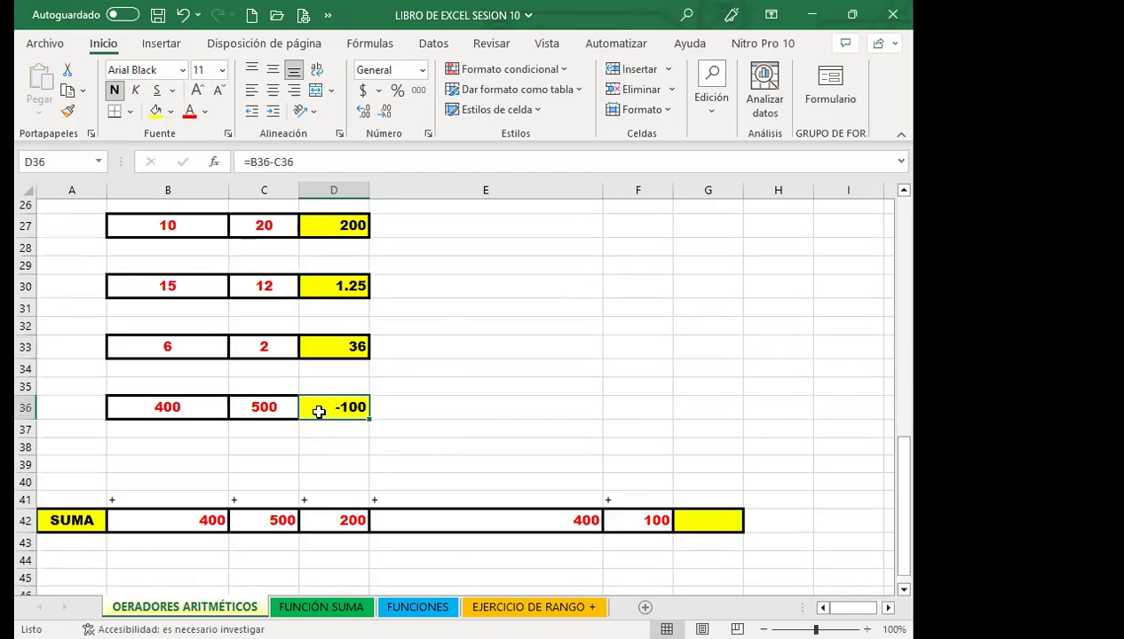
pyautogui.scroll(1, 329, 406)
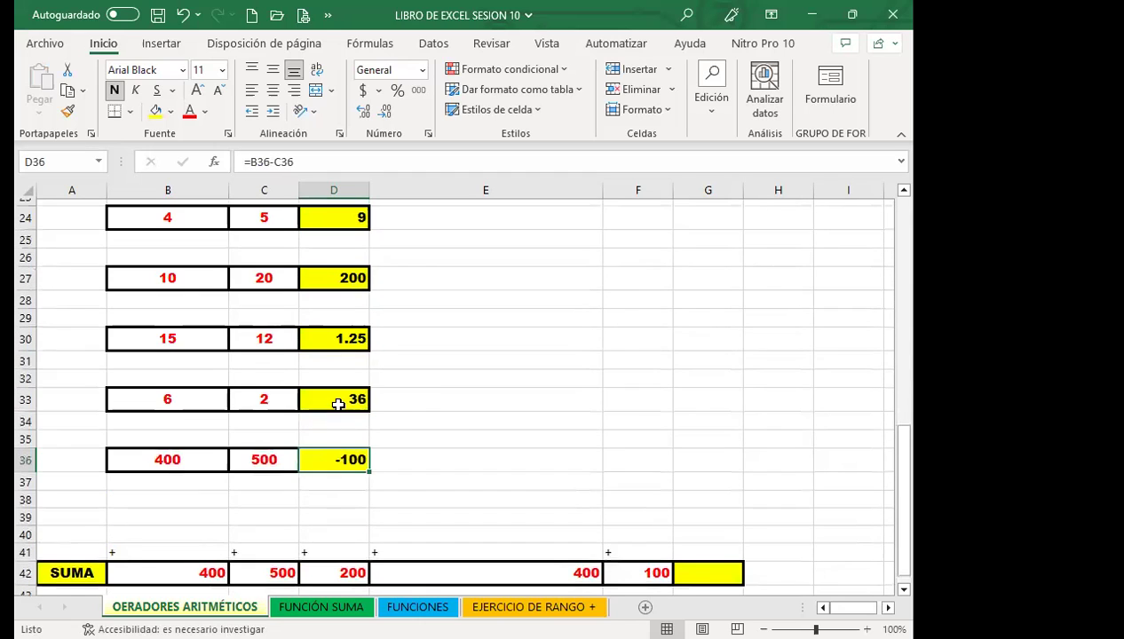
pyautogui.click(427, 424)
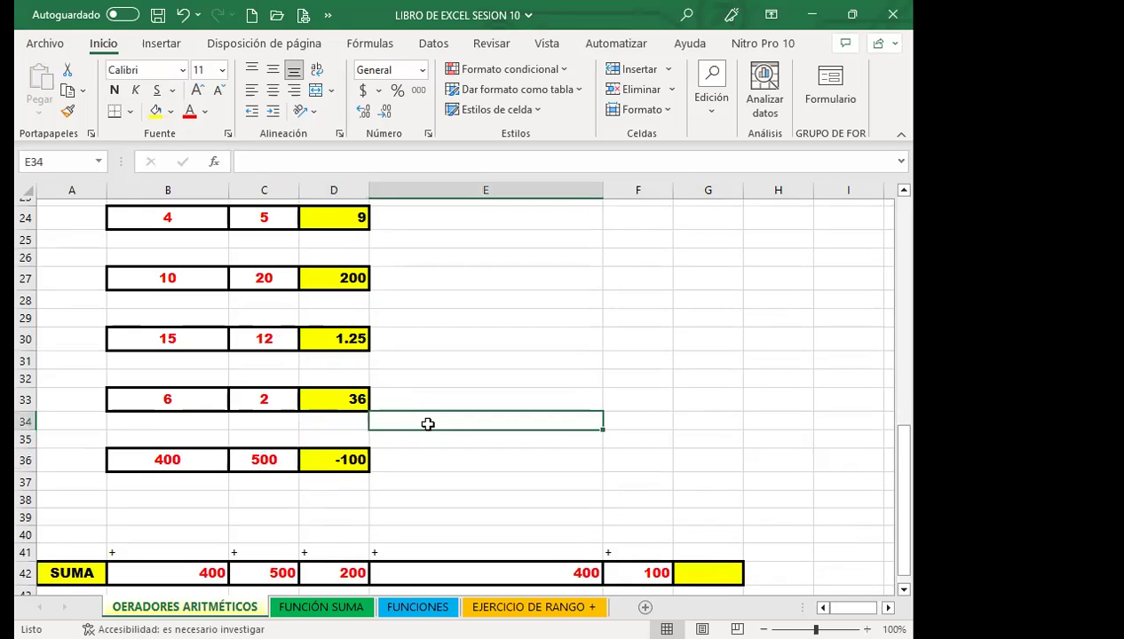
pyautogui.click(284, 458)
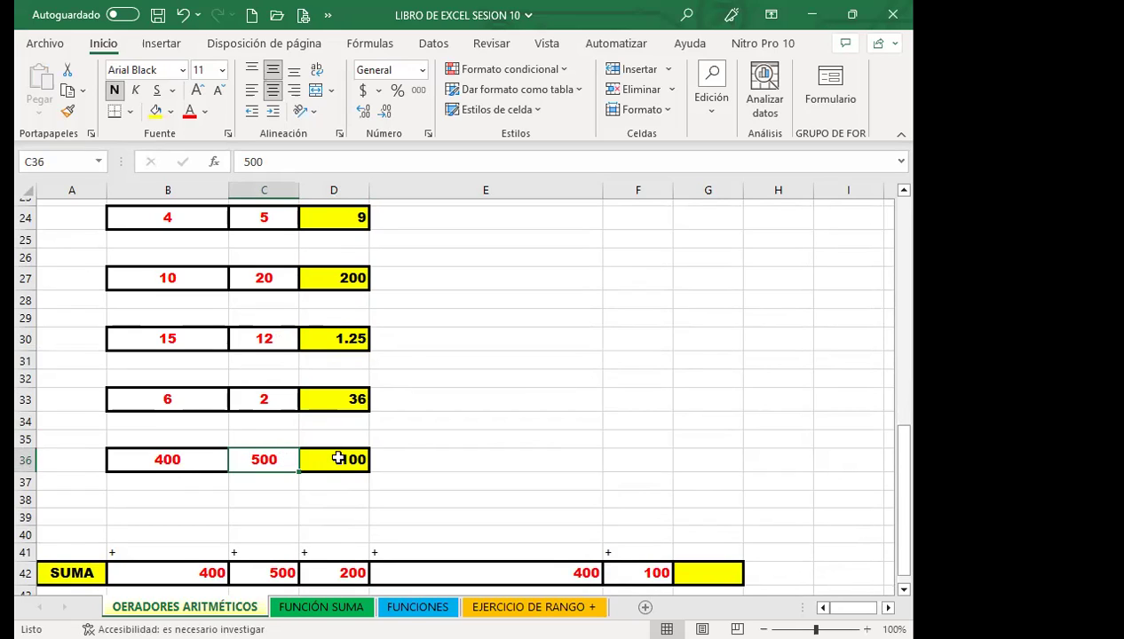
pyautogui.click(332, 458)
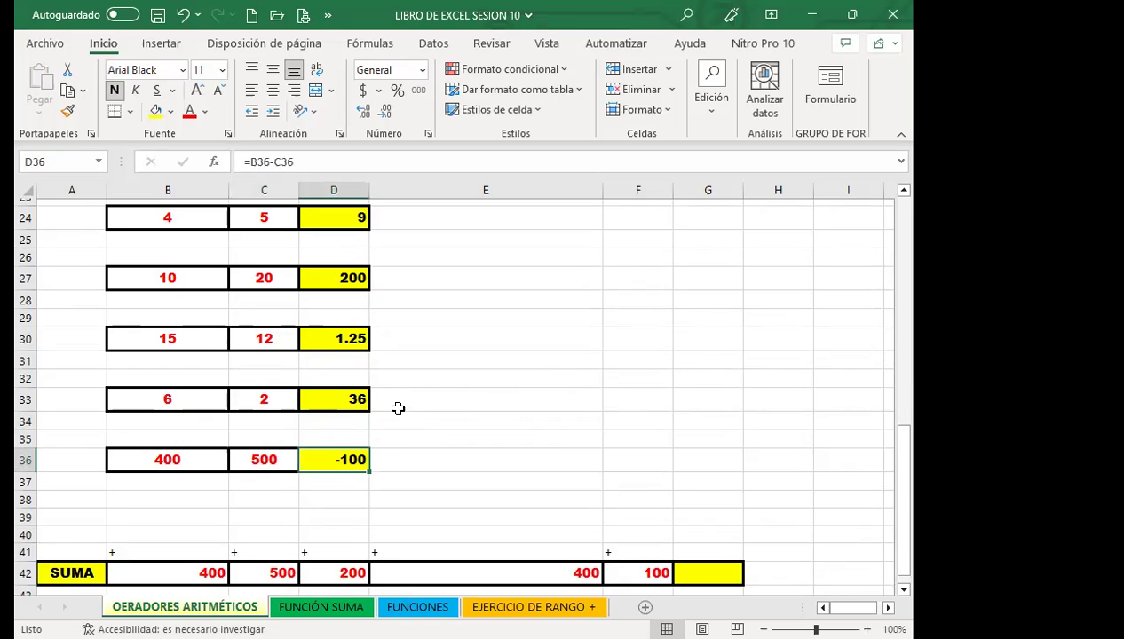
pyautogui.scroll(2, 337, 382)
pyautogui.scroll(2, 382, 391)
pyautogui.scroll(3, 362, 394)
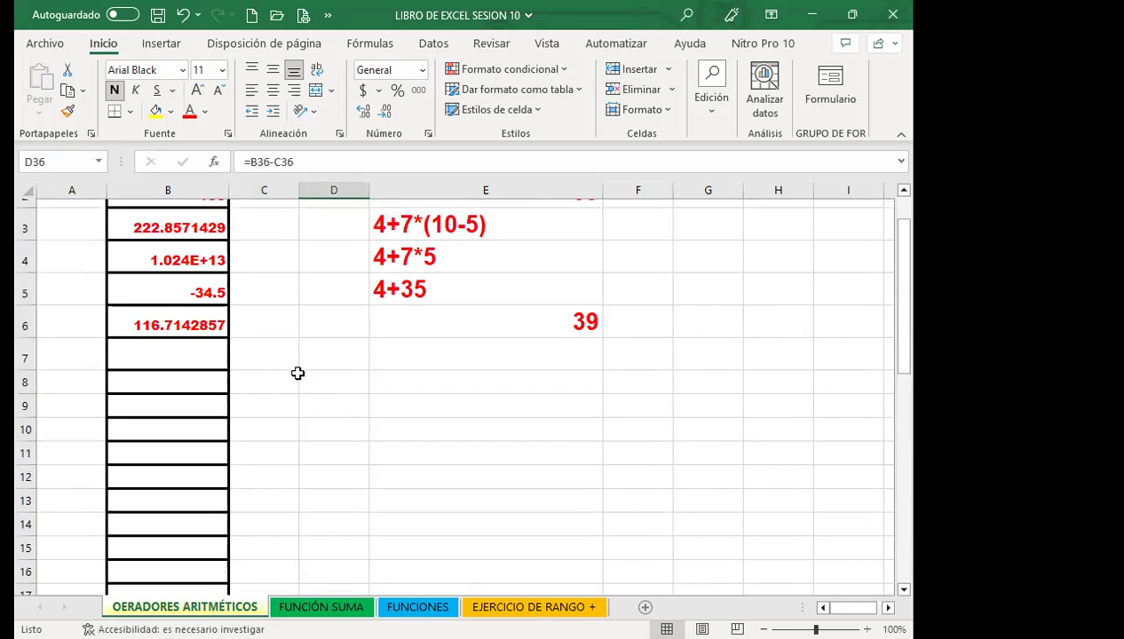
pyautogui.scroll(1, 296, 371)
pyautogui.click(188, 369)
pyautogui.scroll(-2, 286, 381)
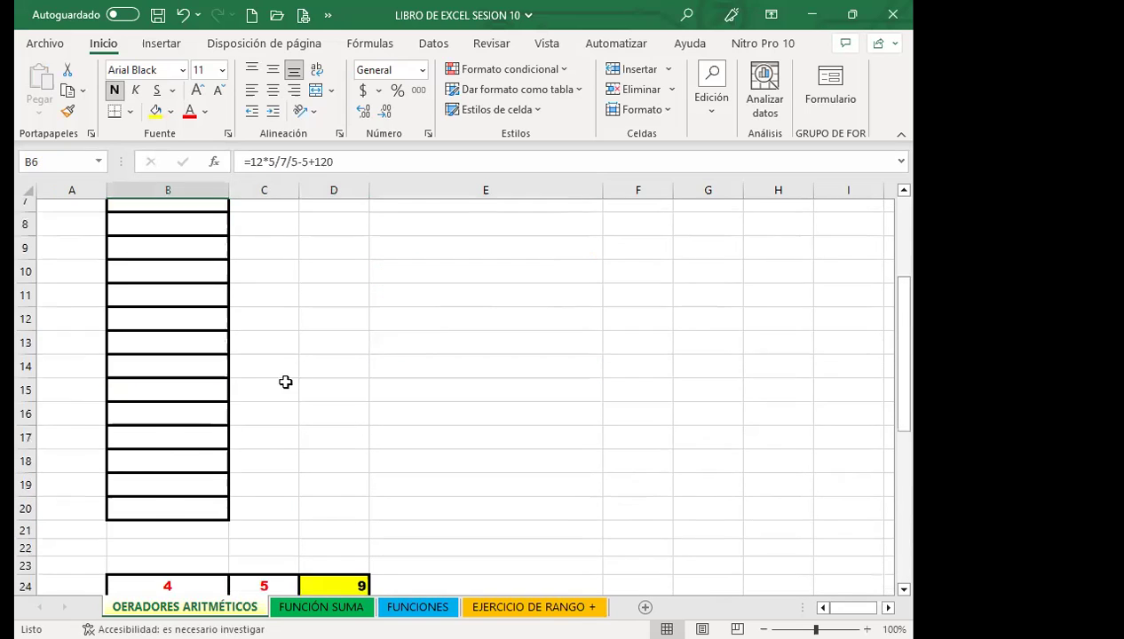
pyautogui.scroll(-3, 354, 373)
pyautogui.click(352, 376)
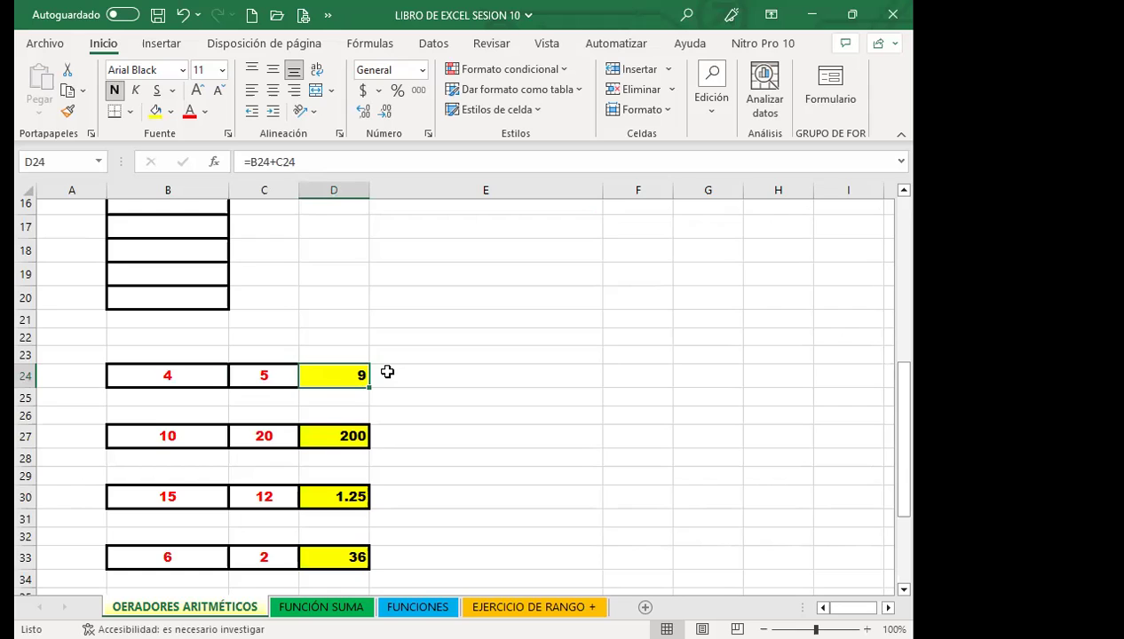
pyautogui.scroll(5, 311, 355)
pyautogui.click(185, 330)
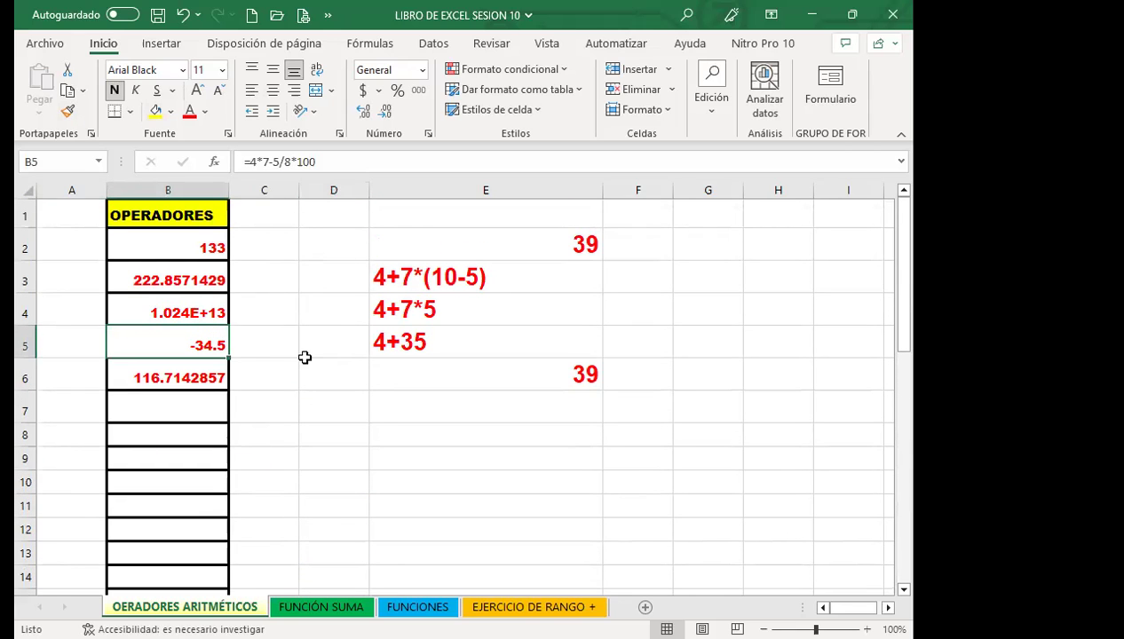
pyautogui.scroll(-3, 309, 355)
pyautogui.scroll(-4, 311, 348)
pyautogui.click(323, 271)
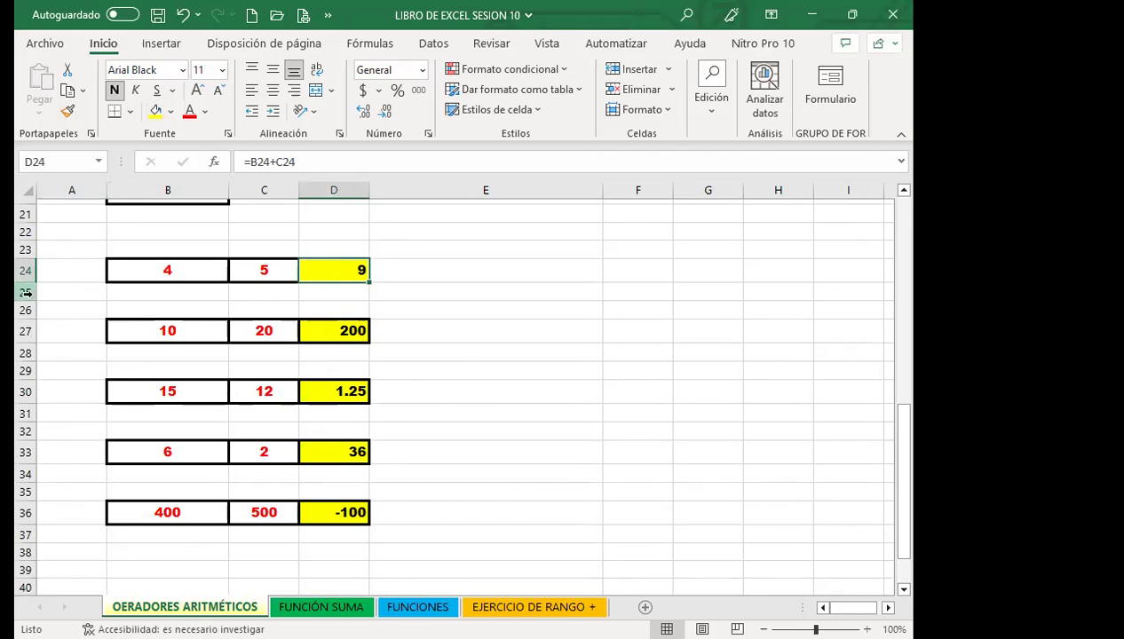
pyautogui.moveTo(369, 278); pyautogui.dragTo(353, 489)
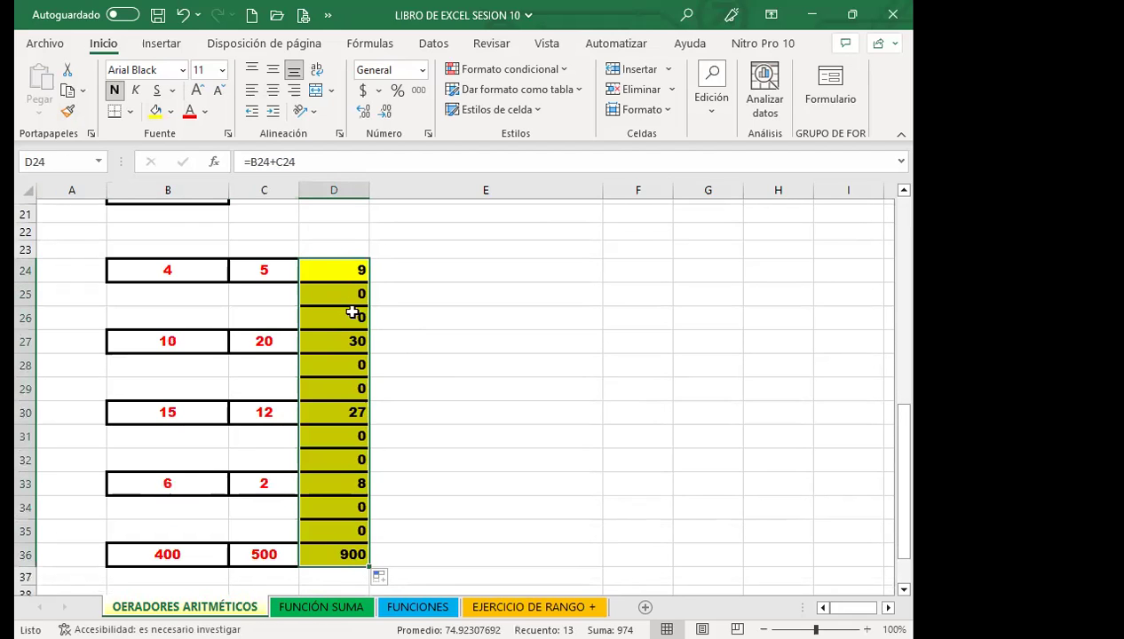
pyautogui.click(331, 270)
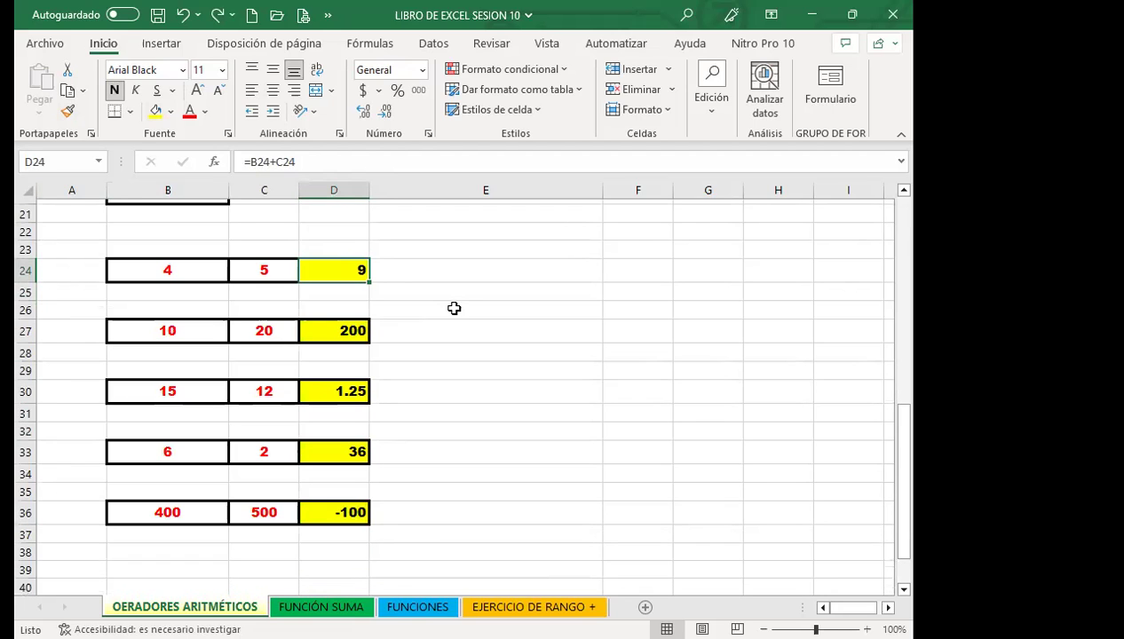
pyautogui.click(434, 270)
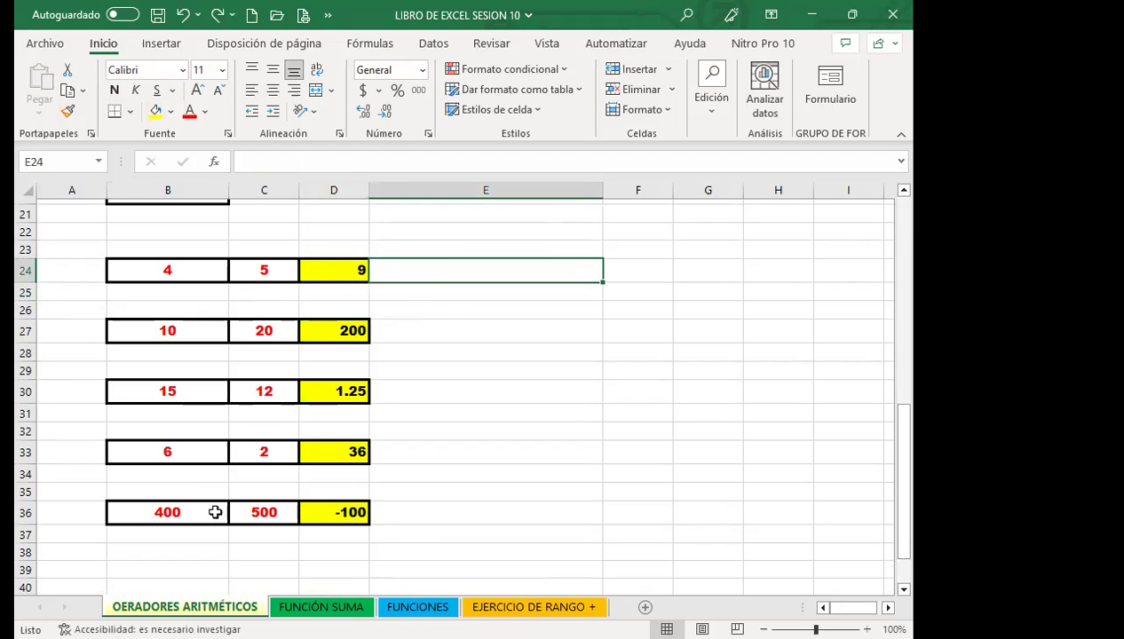
pyautogui.click(495, 285)
pyautogui.click(496, 271)
pyautogui.moveTo(452, 431); pyautogui.dragTo(445, 413)
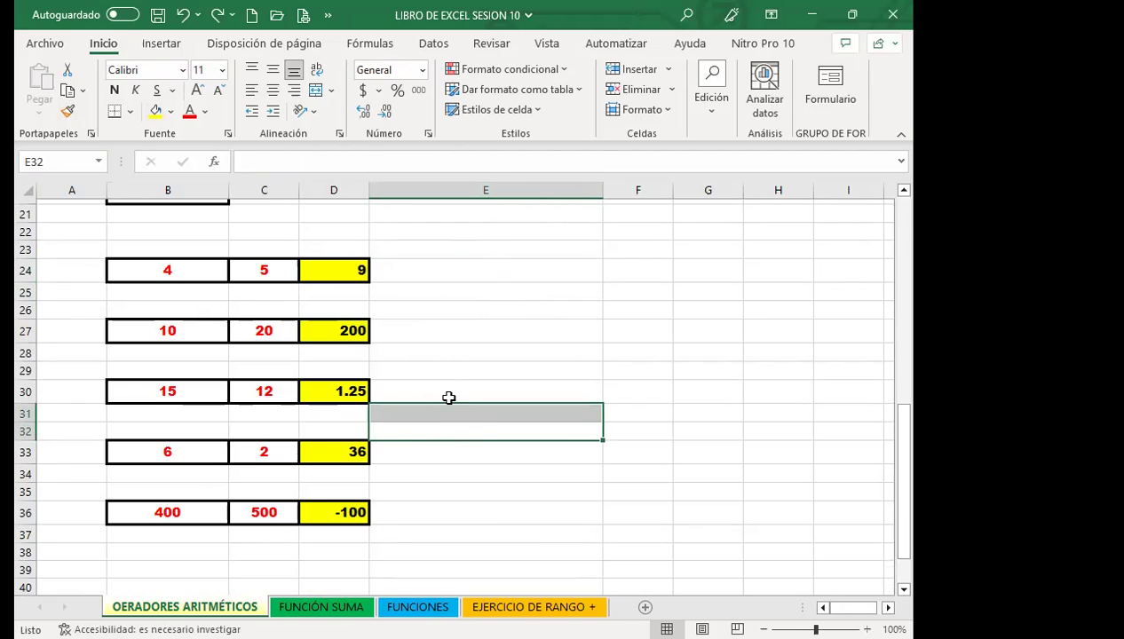
pyautogui.click(446, 357)
pyautogui.click(348, 268)
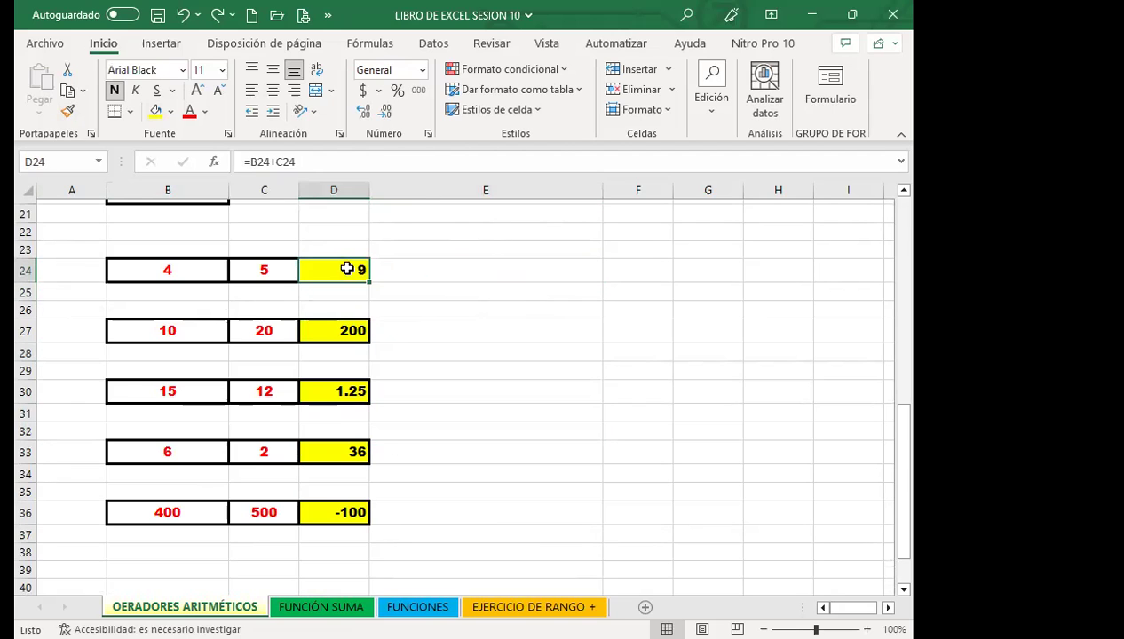
pyautogui.scroll(6, 186, 311)
pyautogui.scroll(1, 222, 302)
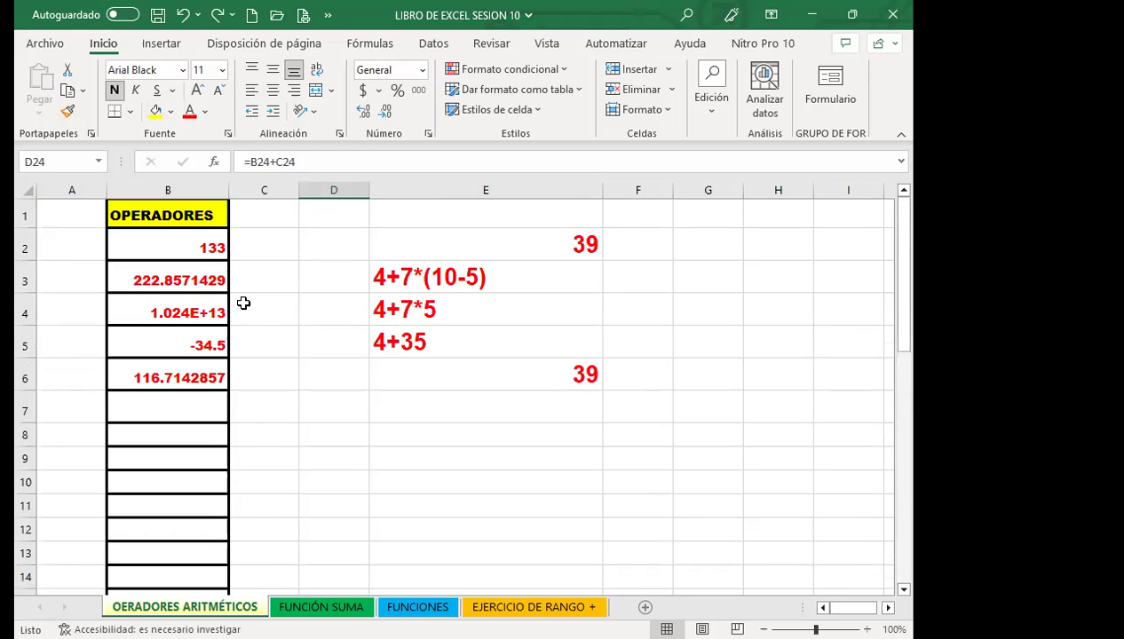
pyautogui.click(404, 331)
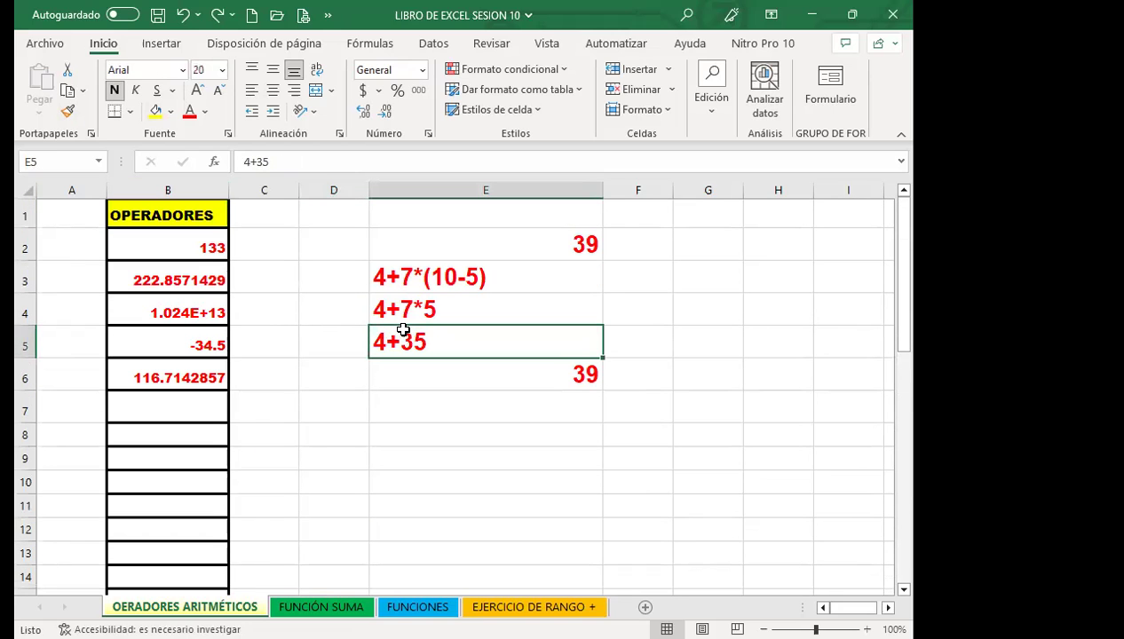
pyautogui.click(415, 377)
pyautogui.scroll(-5, 428, 406)
pyautogui.scroll(-3, 427, 409)
pyautogui.scroll(-4, 427, 408)
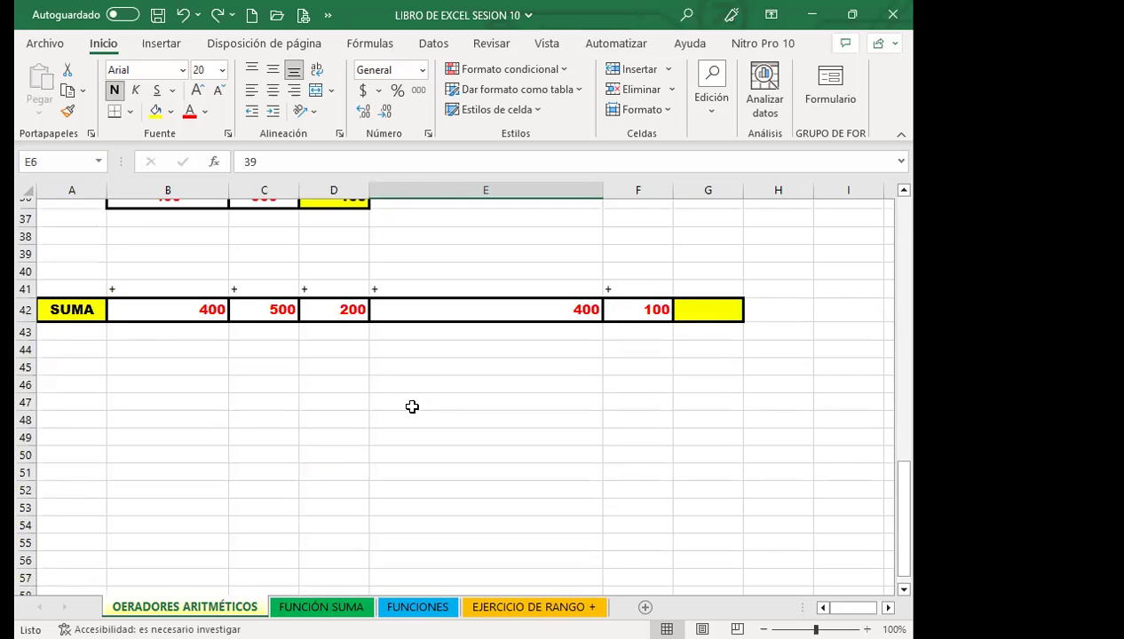
# Step: Narrow column E so the five SUMA values sit together, then select total cell G42
pyautogui.click(438, 385)
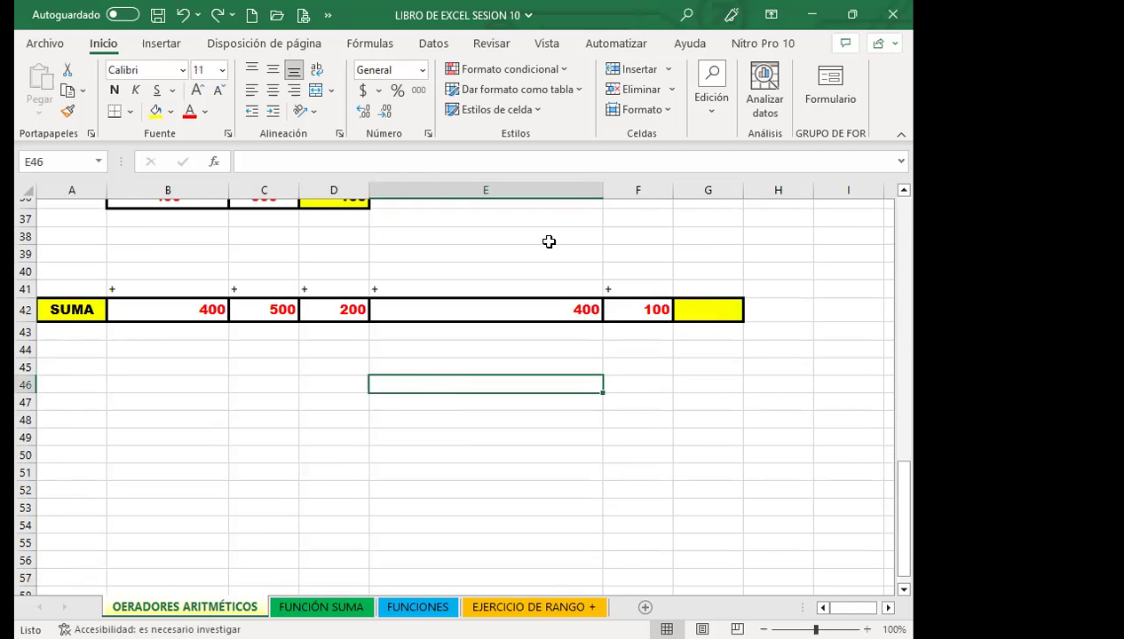
pyautogui.moveTo(602, 190); pyautogui.dragTo(434, 190)
pyautogui.click(401, 348)
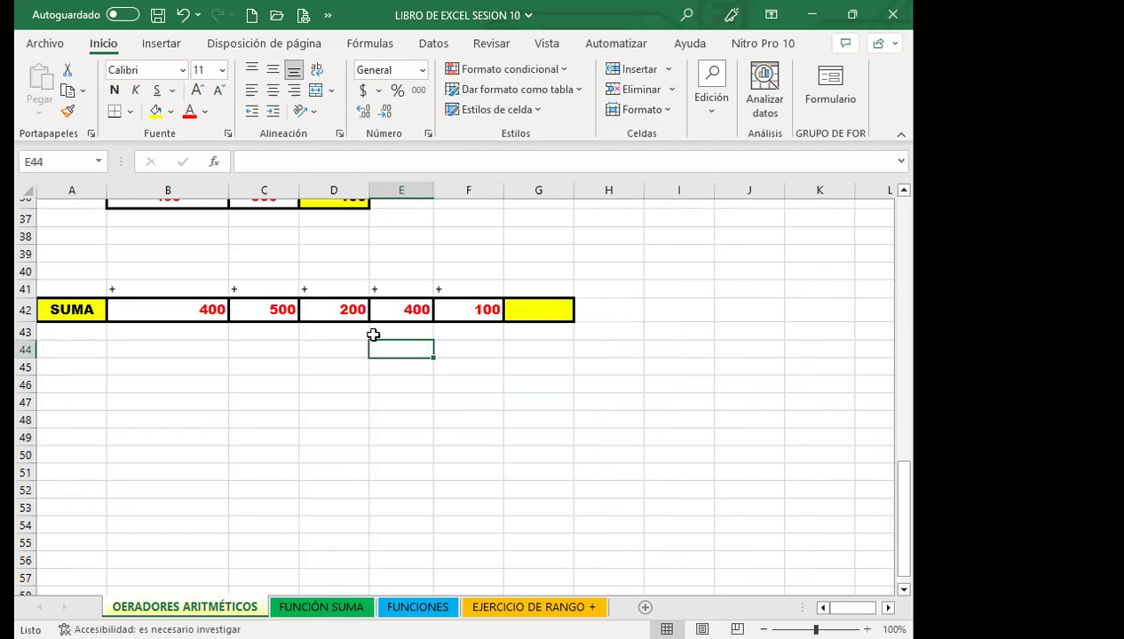
pyautogui.click(487, 307)
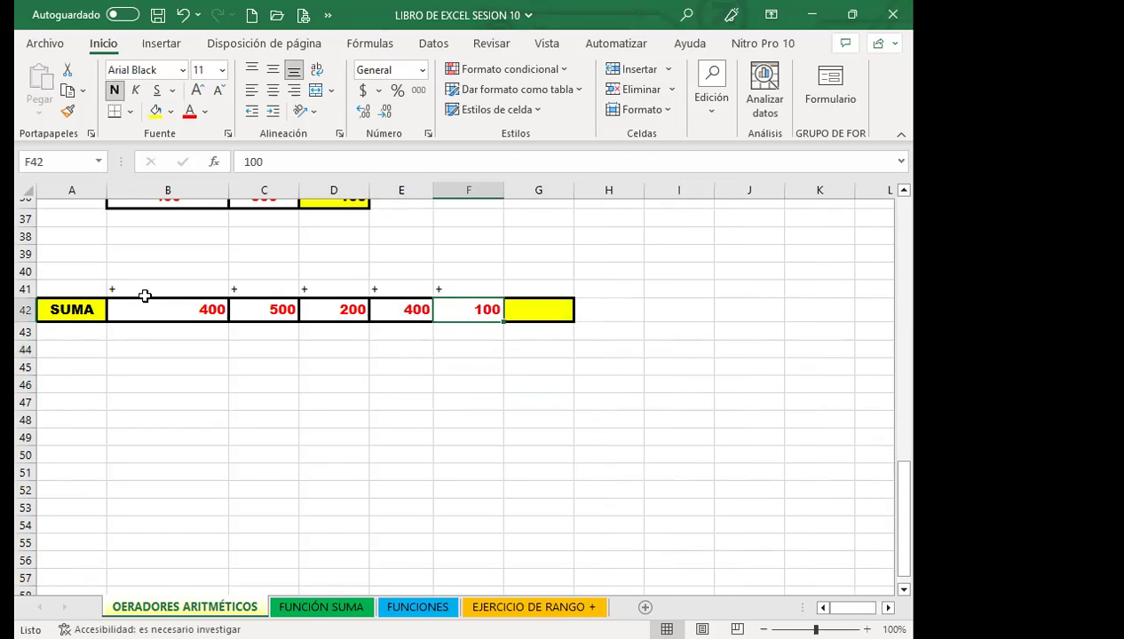
pyautogui.click(563, 308)
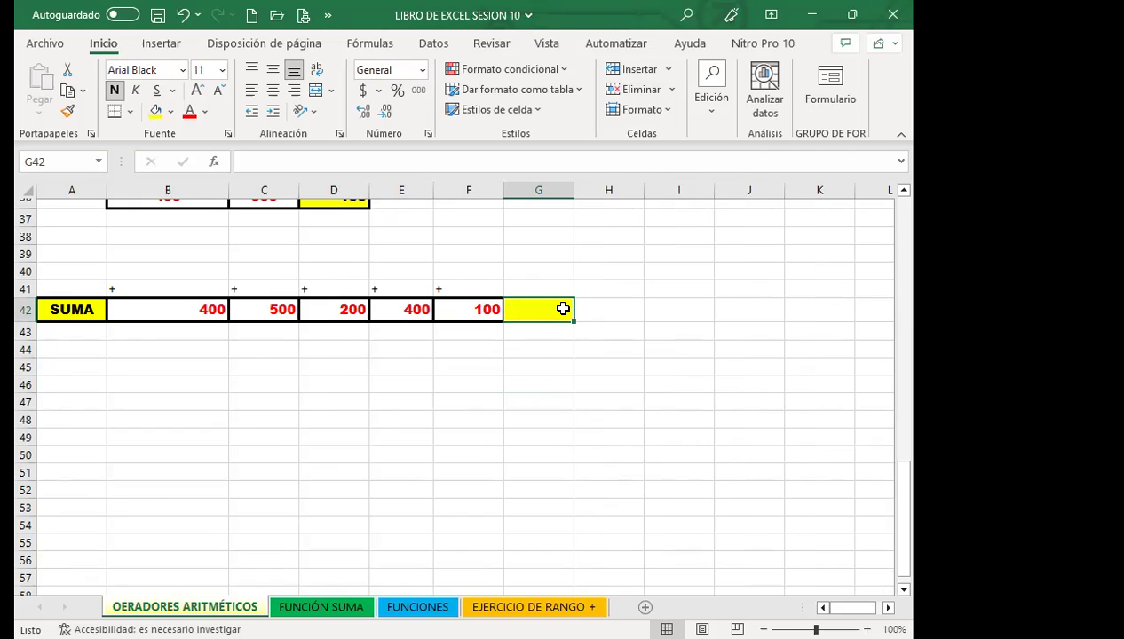
# Step: Enter =B42+C42+D42+E42+F42 in G42 to add the five SUMA values
pyautogui.write('=')
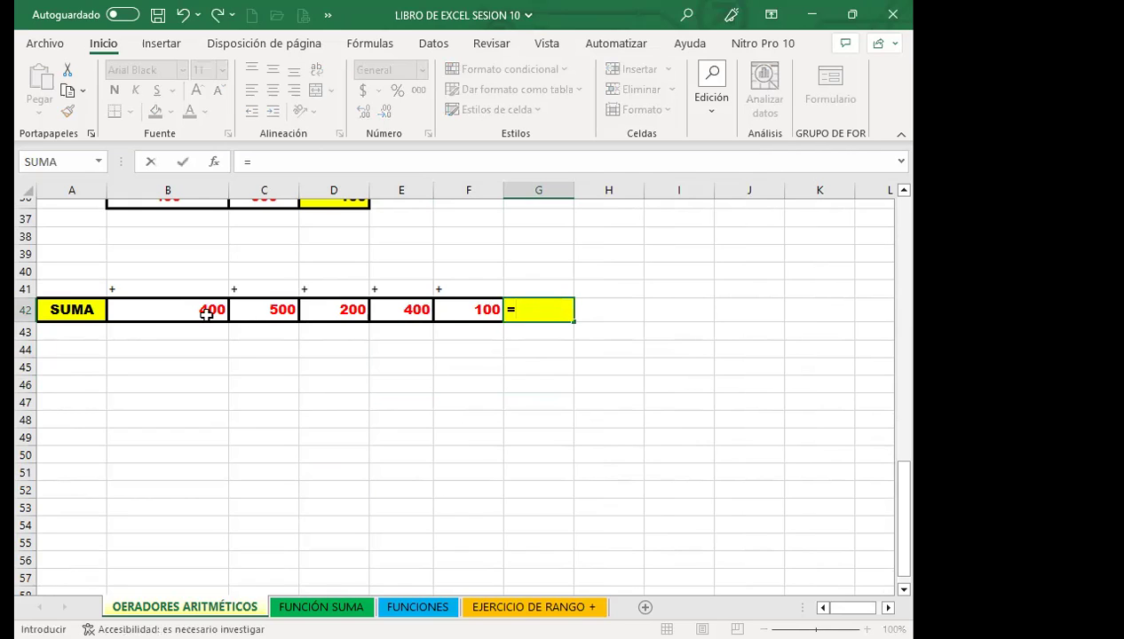
pyautogui.click(171, 309)
pyautogui.write('+')
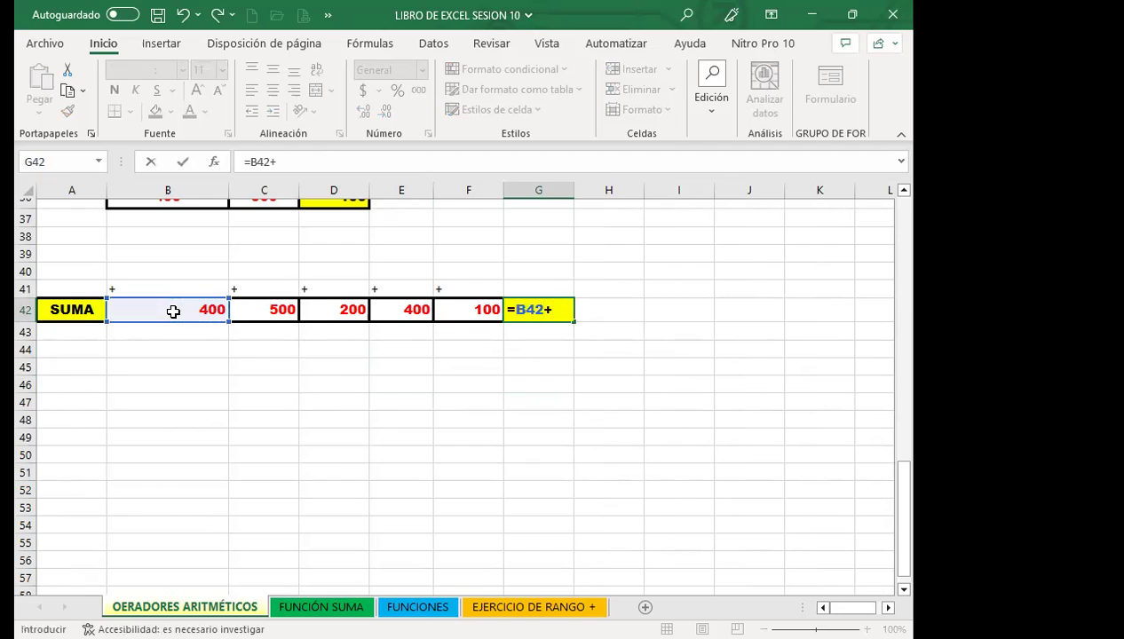
pyautogui.click(265, 309)
pyautogui.write('+')
pyautogui.click(339, 310)
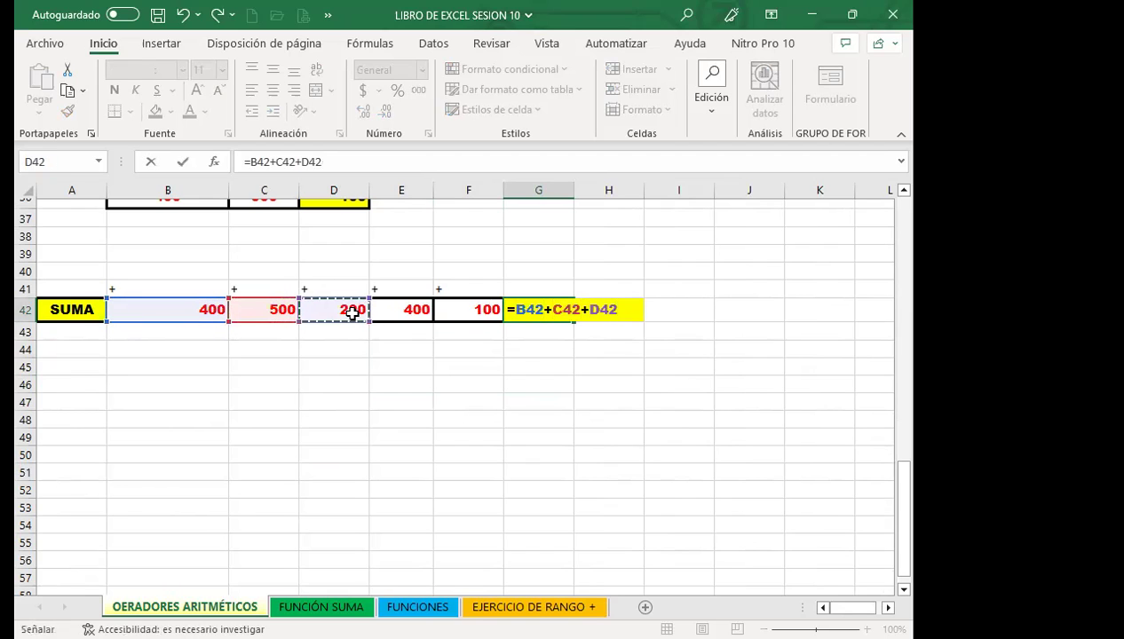
pyautogui.write('+')
pyautogui.click(401, 311)
pyautogui.write('+')
pyautogui.click(449, 313)
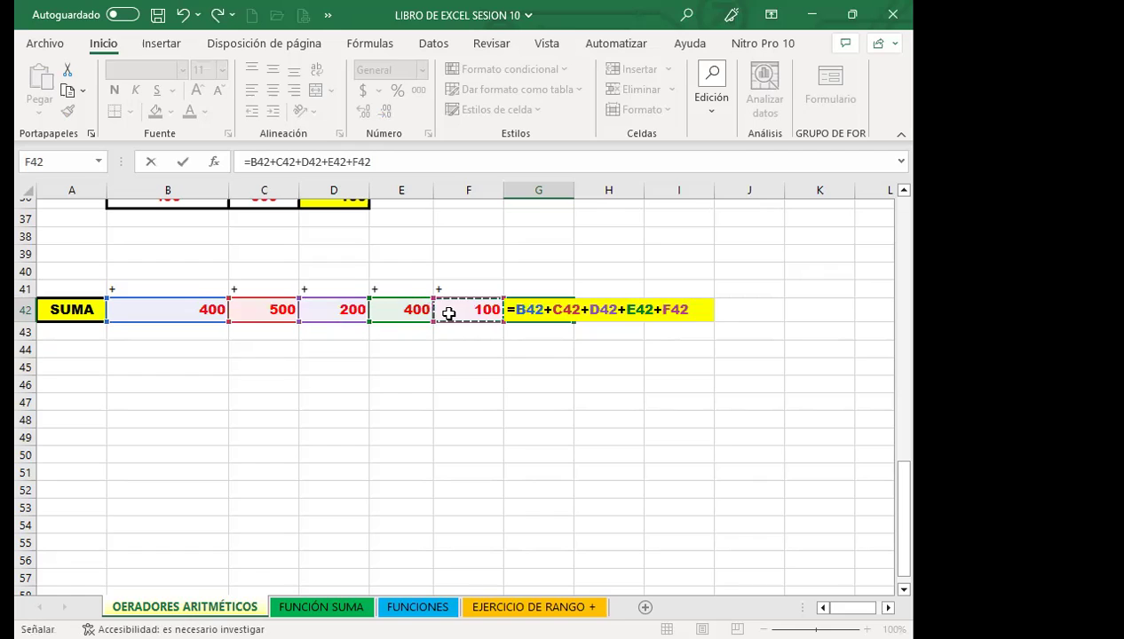
pyautogui.press('Return')
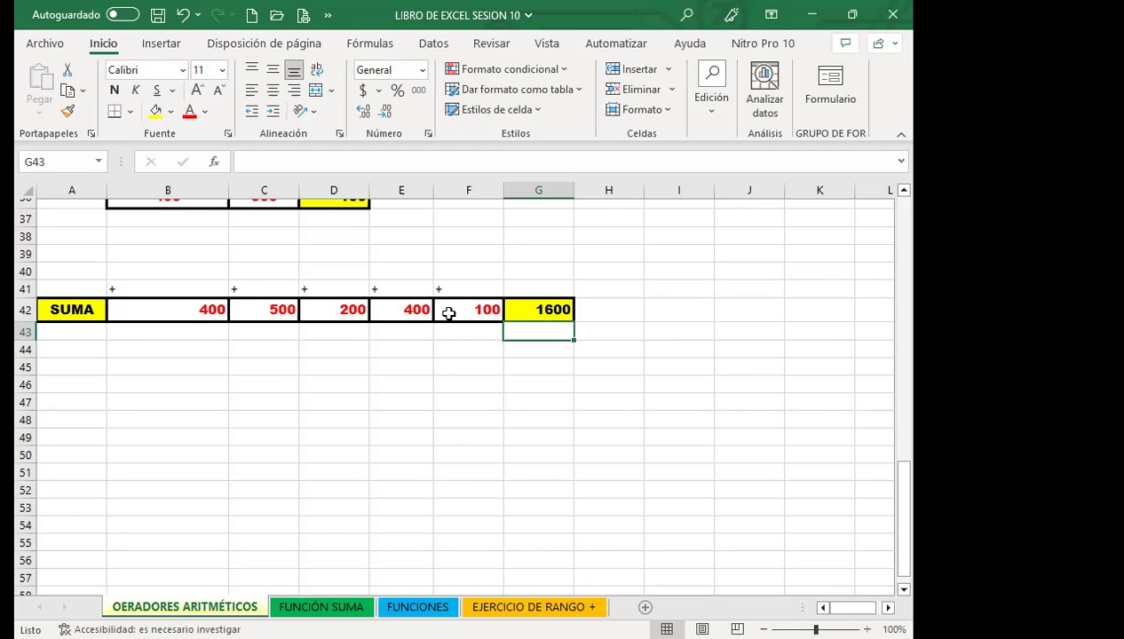
# Step: Append a trailing plus to G42's formula, decline Excel's correction, then delete the plus
pyautogui.doubleClick(548, 311)
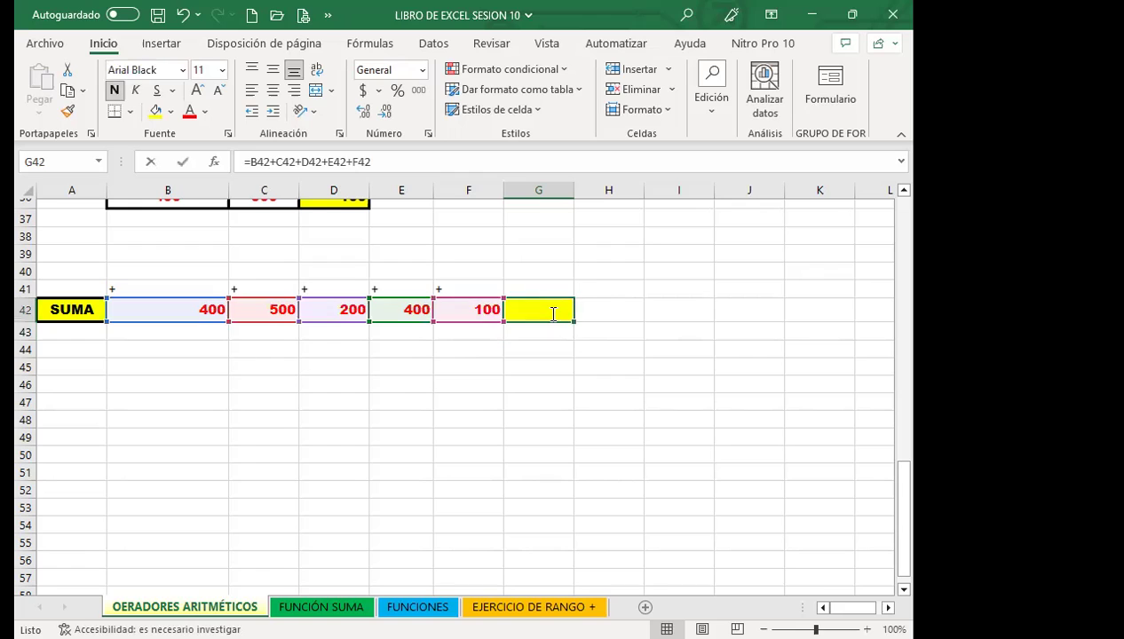
pyautogui.click(367, 159)
pyautogui.write('+')
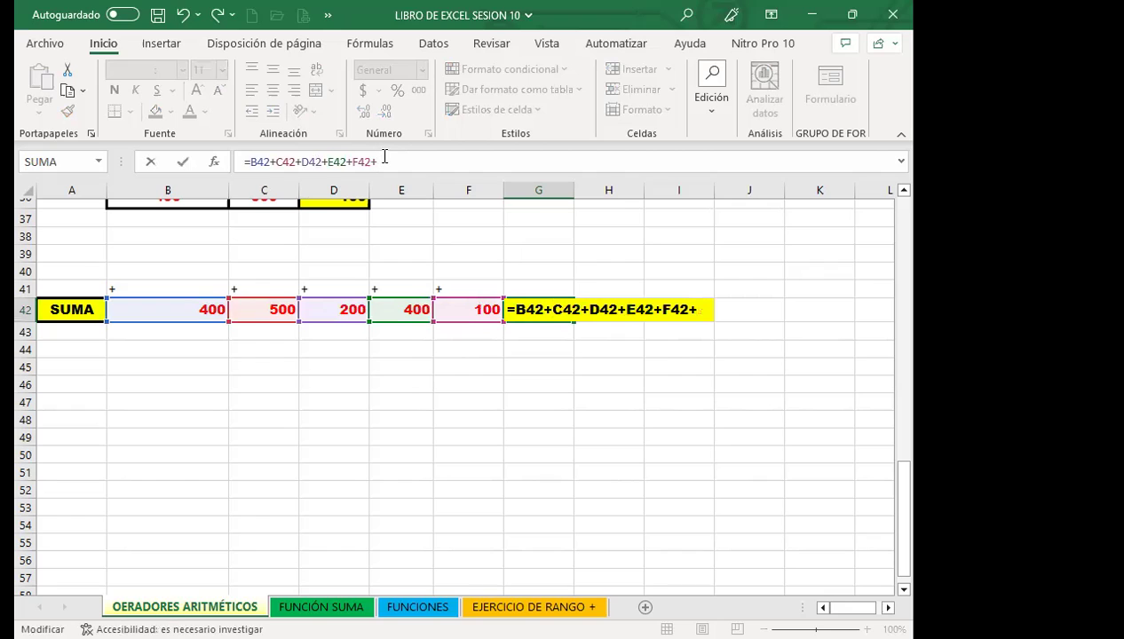
pyautogui.press('Return')
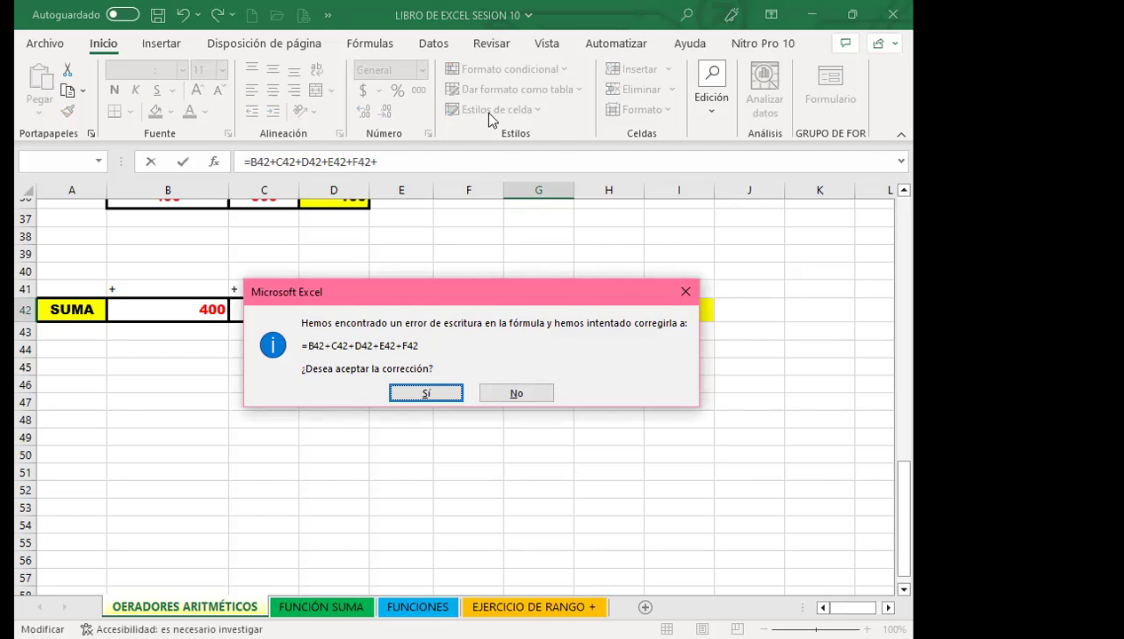
pyautogui.click(485, 399)
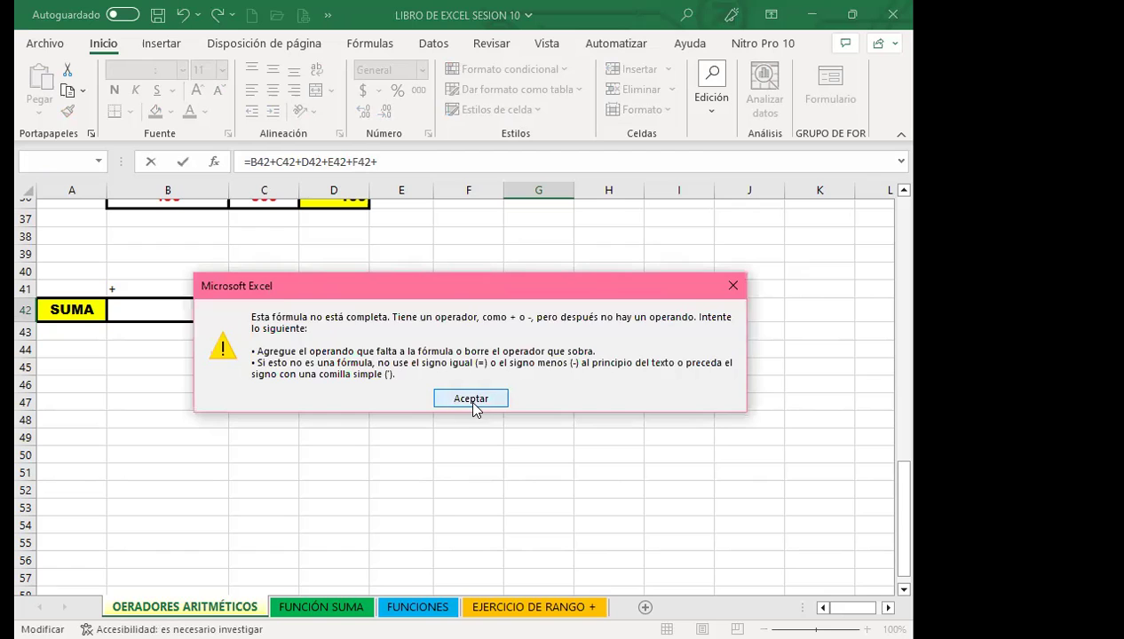
pyautogui.click(473, 401)
pyautogui.press('BackSpace')
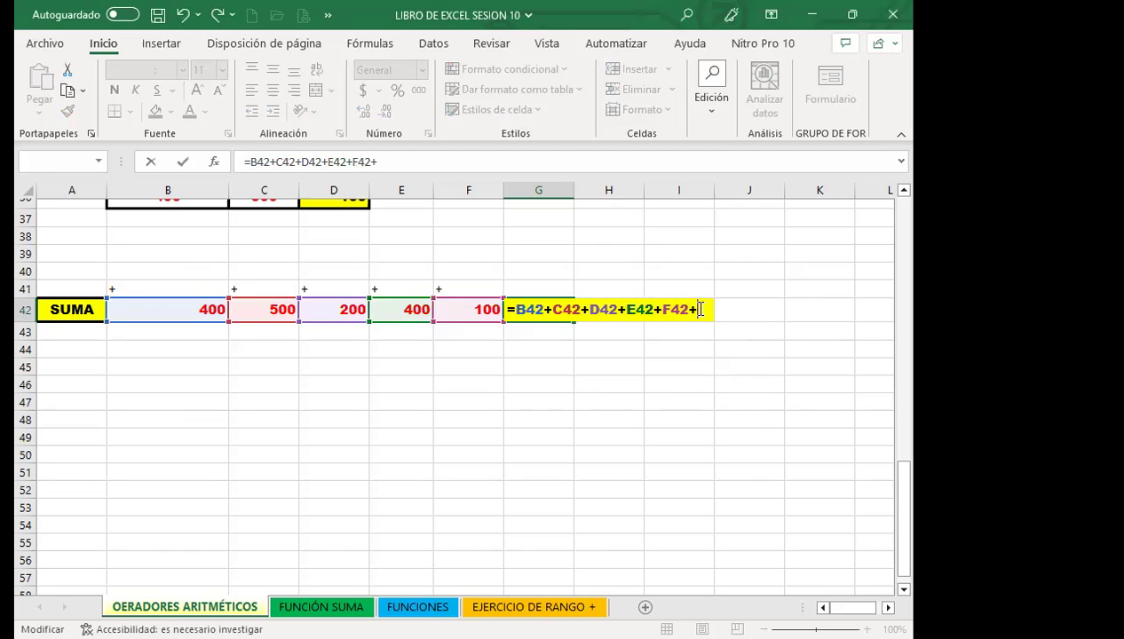
# Step: Commit the G42 total of 1600 and inspect the formula in B5
pyautogui.press('Return')
pyautogui.click(414, 441)
pyautogui.scroll(7, 270, 416)
pyautogui.scroll(2, 278, 282)
pyautogui.scroll(3, 278, 282)
pyautogui.click(145, 372)
pyautogui.click(379, 346)
pyautogui.click(195, 343)
# Step: Inspect the addition formula in cell D24
pyautogui.scroll(-3, 288, 456)
pyautogui.scroll(-4, 293, 426)
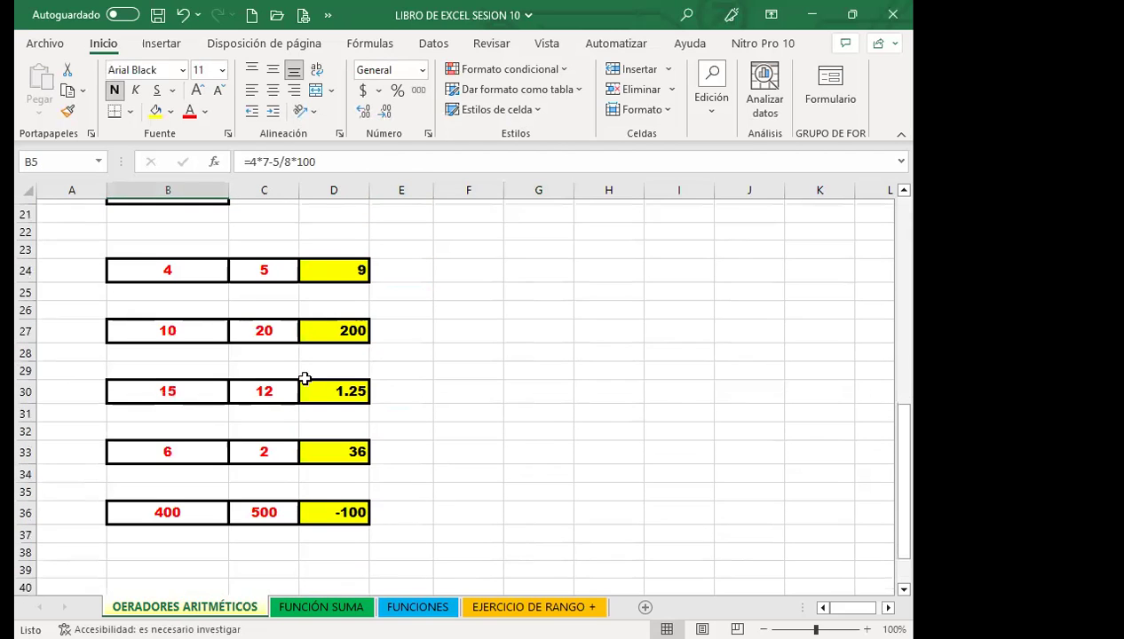
pyautogui.click(345, 347)
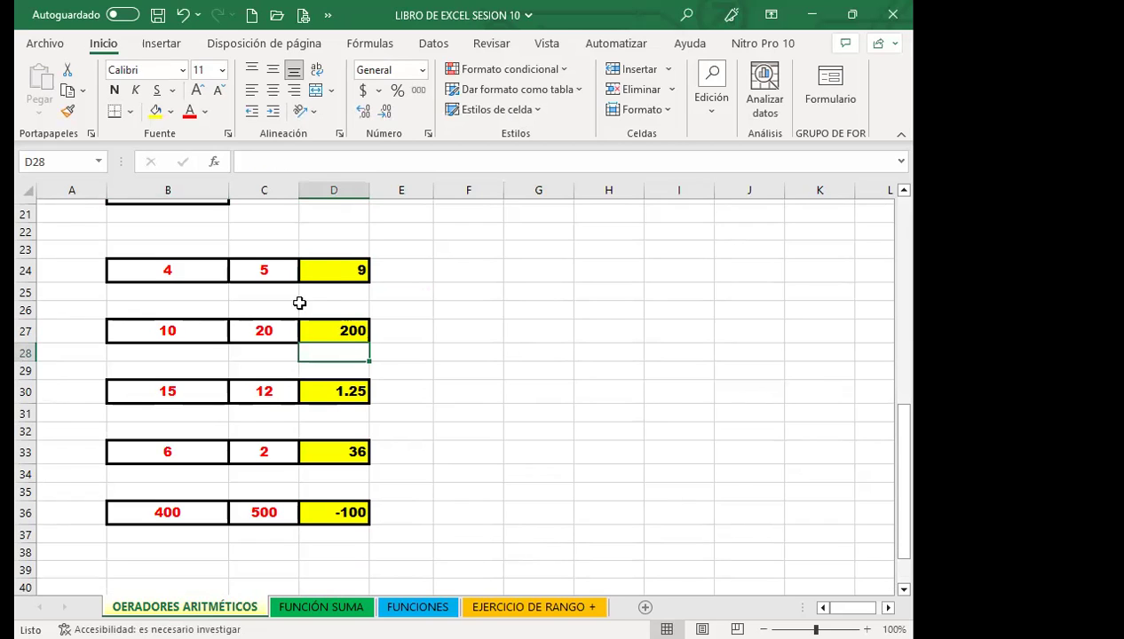
pyautogui.click(321, 268)
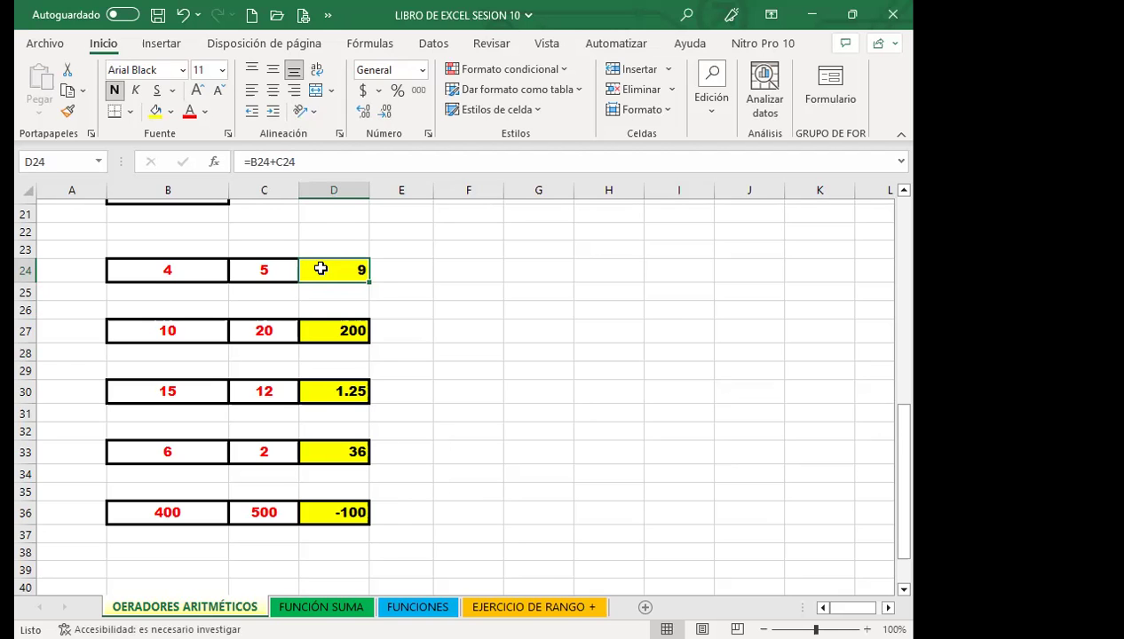
# Step: Check the value in E42, then switch to the PowerPoint function-wizard slide
pyautogui.scroll(-3, 401, 461)
pyautogui.scroll(4, 401, 461)
pyautogui.scroll(3, 403, 457)
pyautogui.scroll(-6, 401, 453)
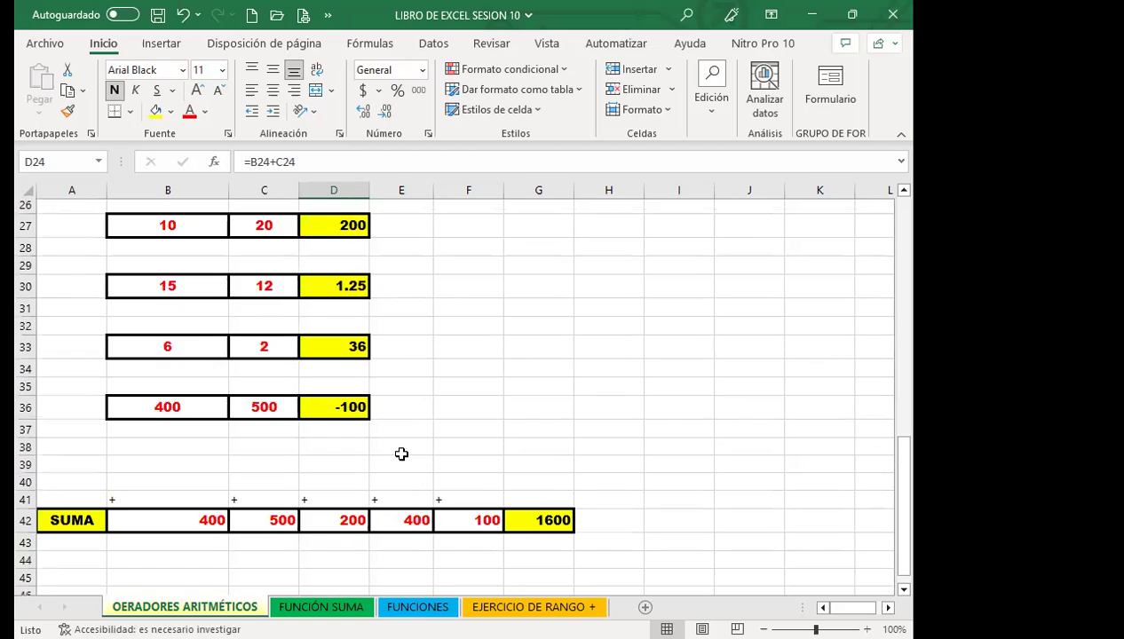
pyautogui.click(402, 454)
pyautogui.click(406, 539)
pyautogui.click(402, 521)
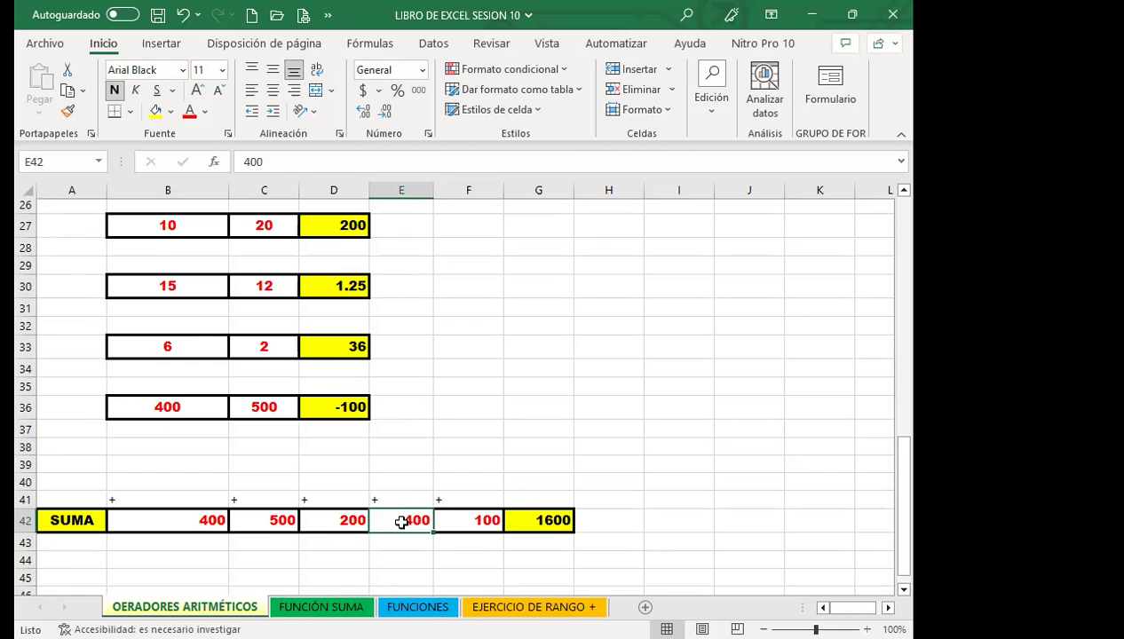
pyautogui.click(417, 426)
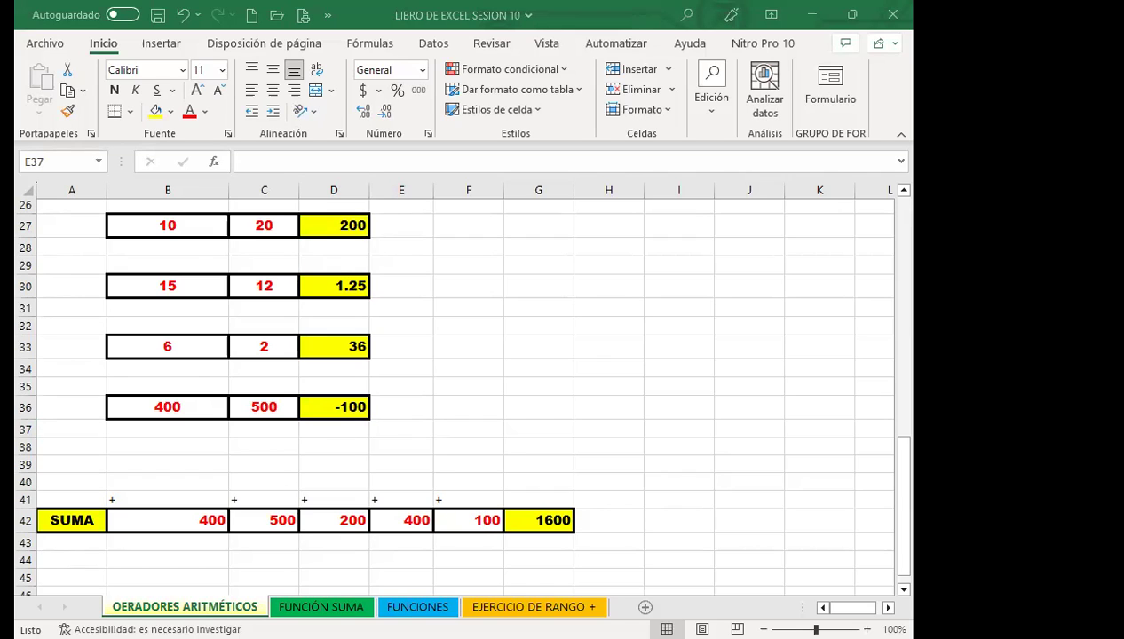
pyautogui.hotkey('alt', 'Tab')
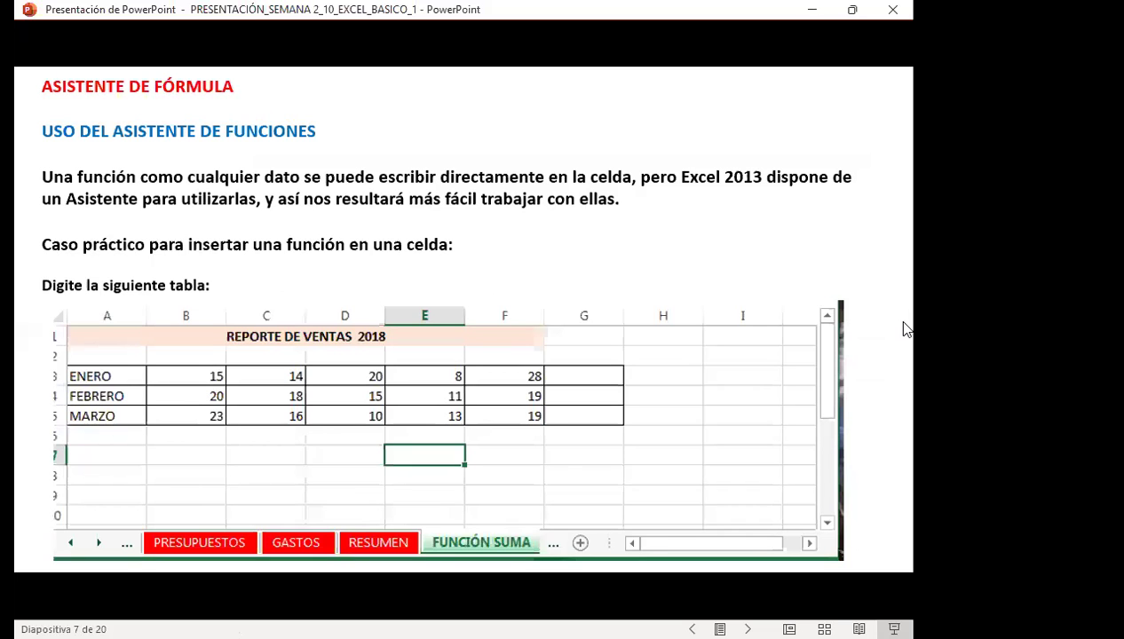
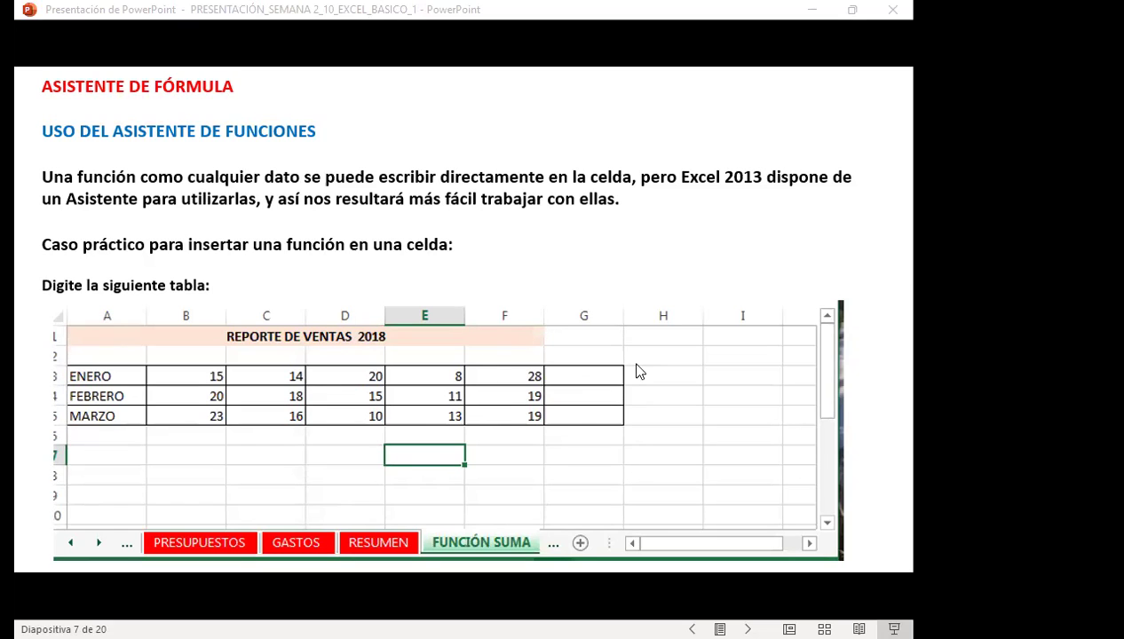
# Step: Advance the PowerPoint presentation to slide 7, 'Asistente de Fórmula', with the sales report table
pyautogui.click(695, 346)
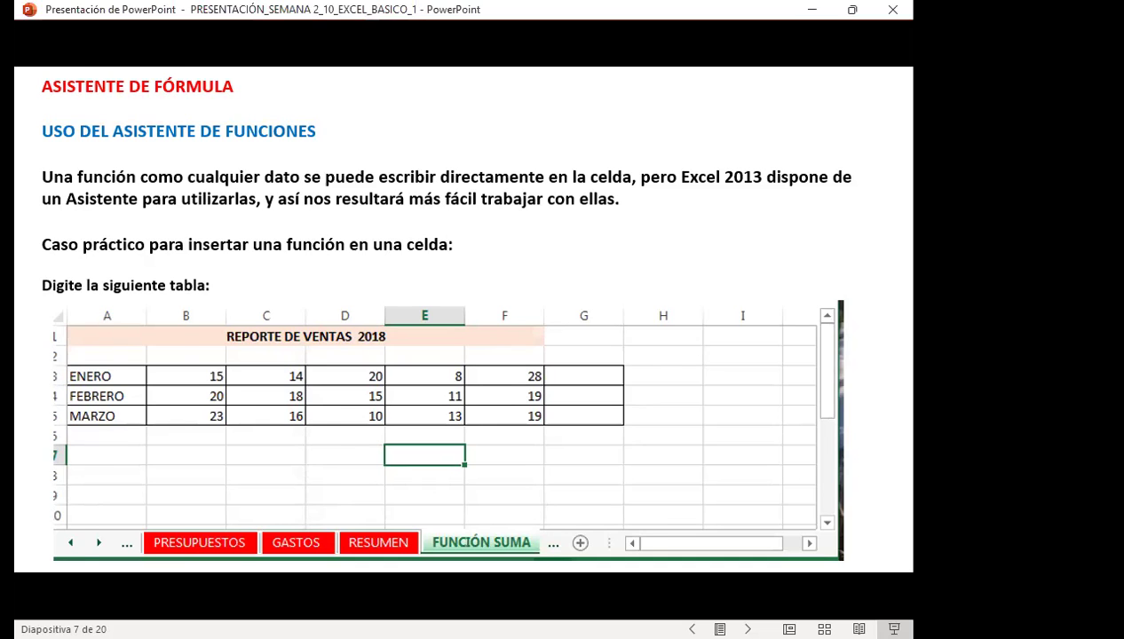
pyautogui.press('Right')
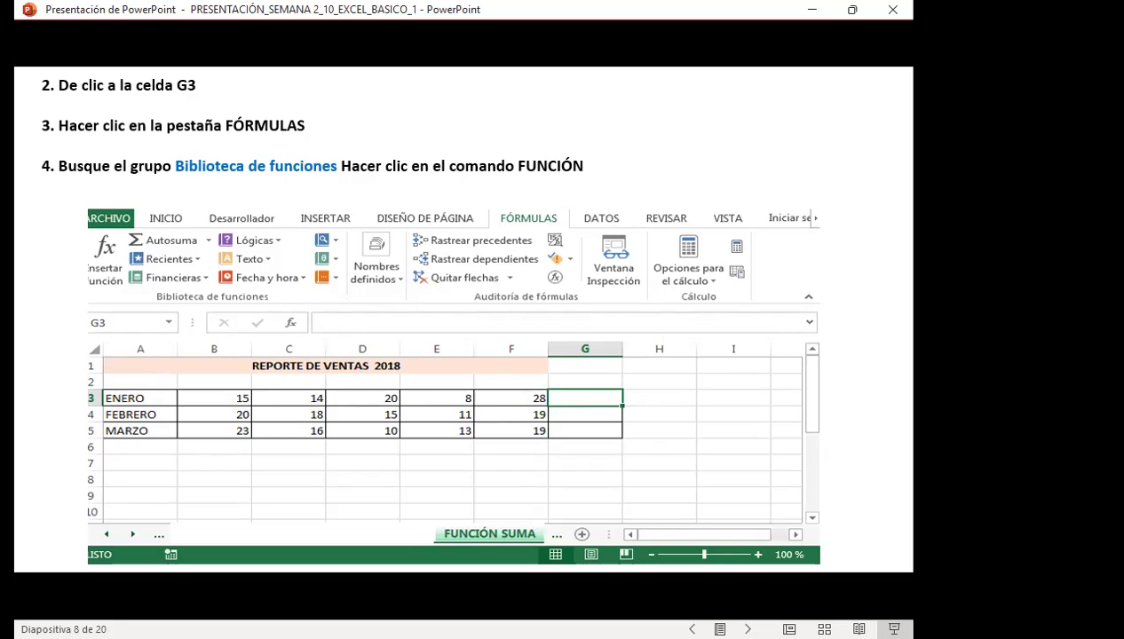
# Step: Advance two slides to steps 5–6 on the Insertar función window and choosing a category
pyautogui.press('Right')
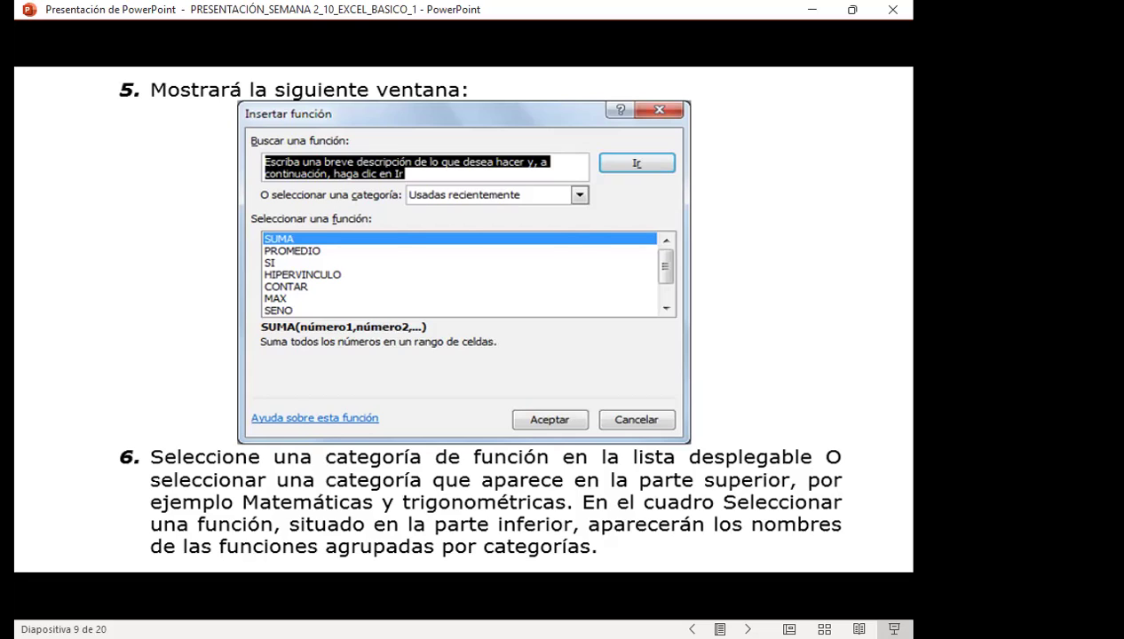
pyautogui.press('Right')
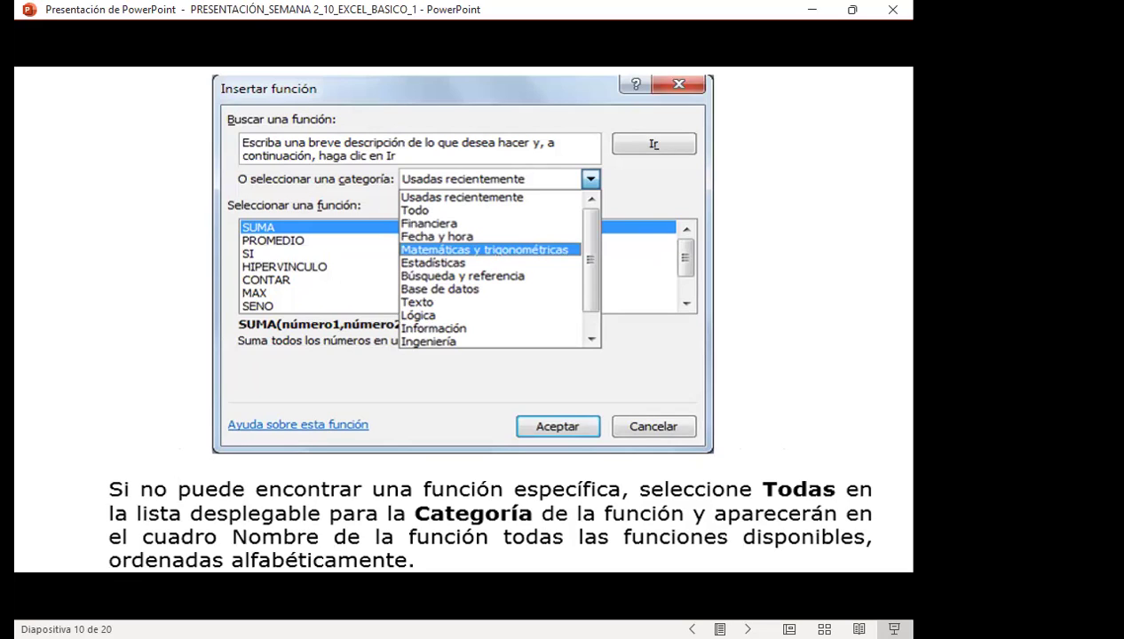
# Step: In Excel's FUNCIÓN SUMA sheet, select G3 and open the Insertar función dialog
pyautogui.hotkey('alt', 'Tab')
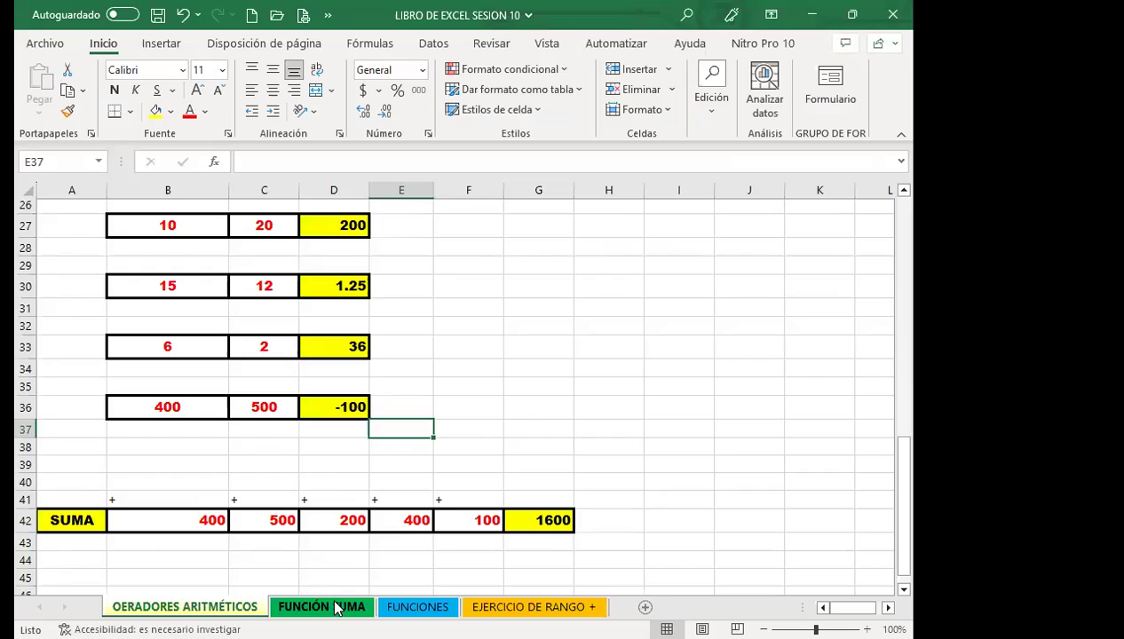
pyautogui.click(331, 606)
pyautogui.click(529, 359)
pyautogui.click(680, 266)
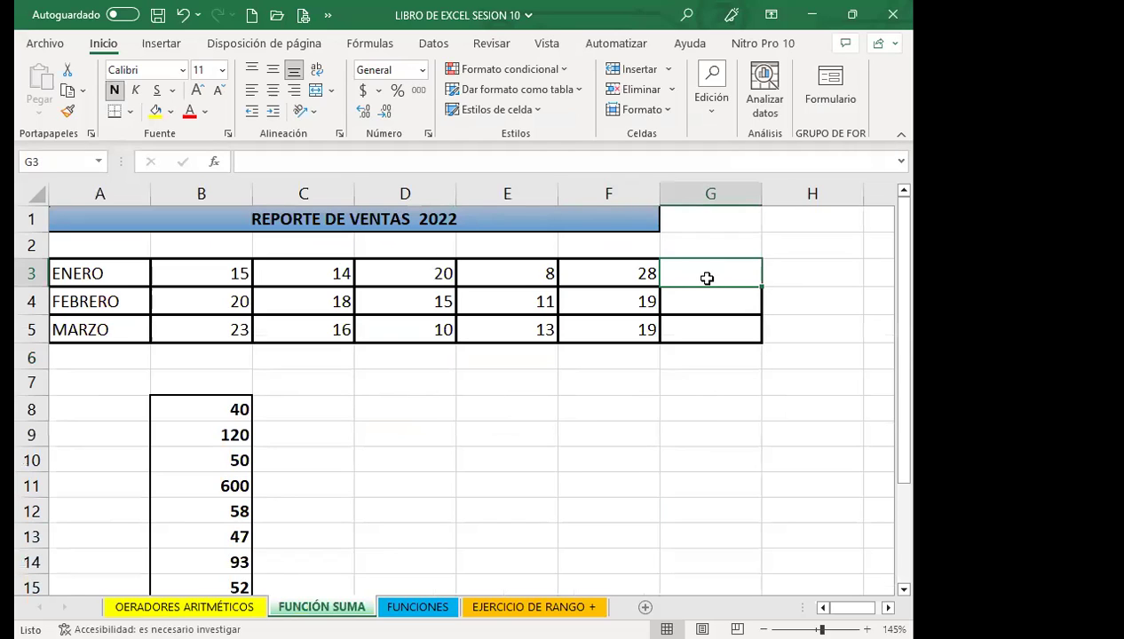
pyautogui.click(215, 163)
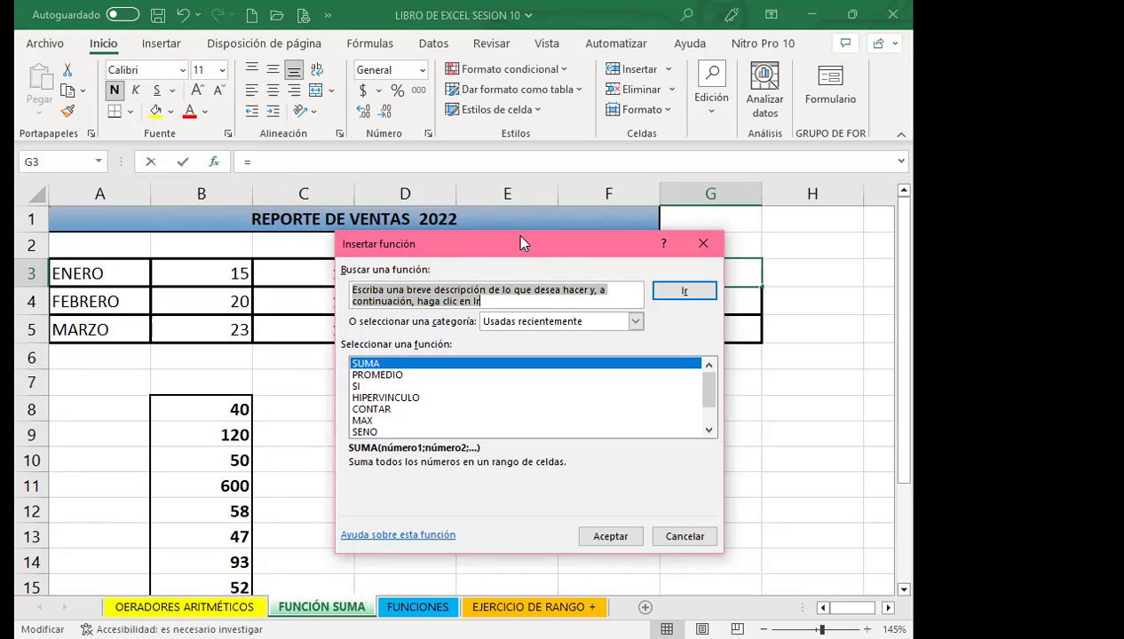
# Step: Close the function dialog and reopen Insertar función from the Fórmulas tab, moving it higher
pyautogui.click(685, 280)
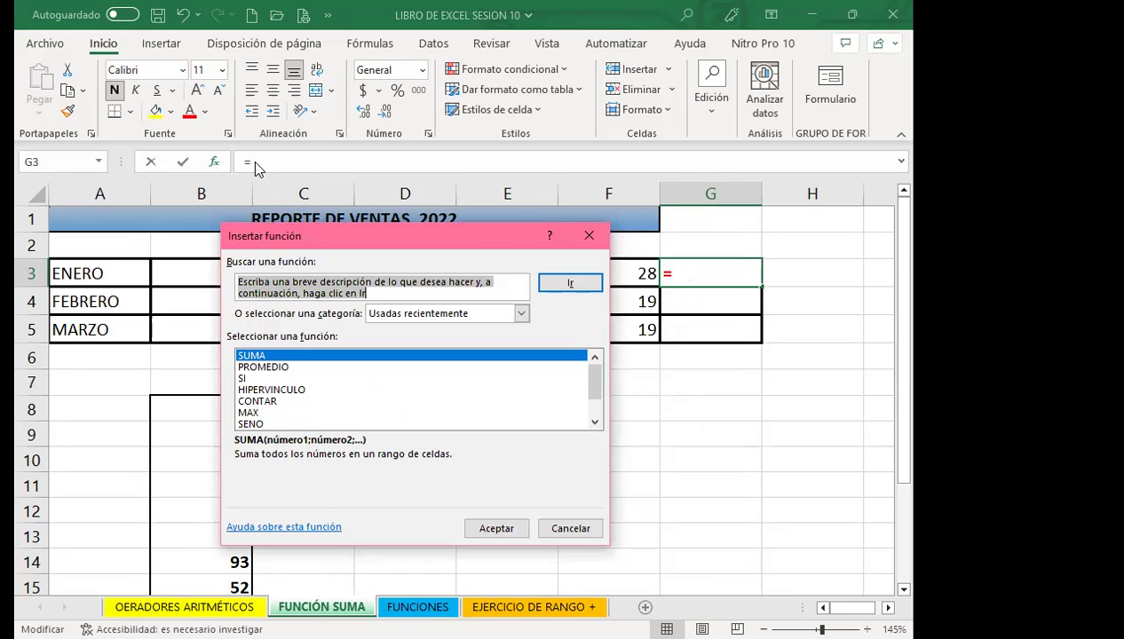
pyautogui.click(590, 237)
pyautogui.click(370, 48)
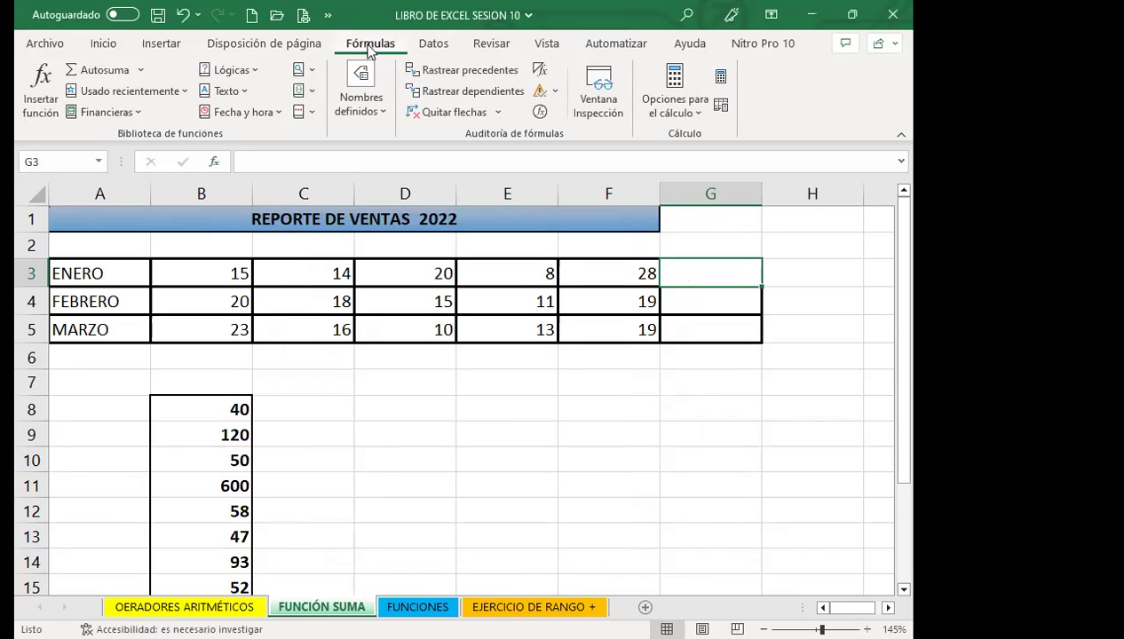
pyautogui.click(42, 98)
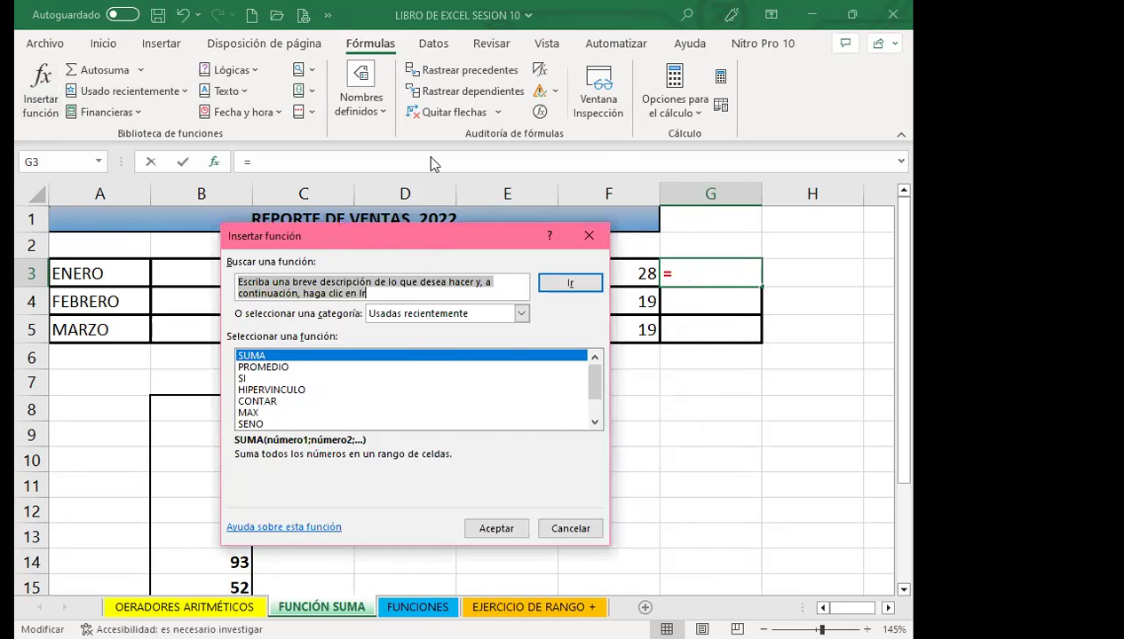
pyautogui.moveTo(425, 237); pyautogui.dragTo(429, 155)
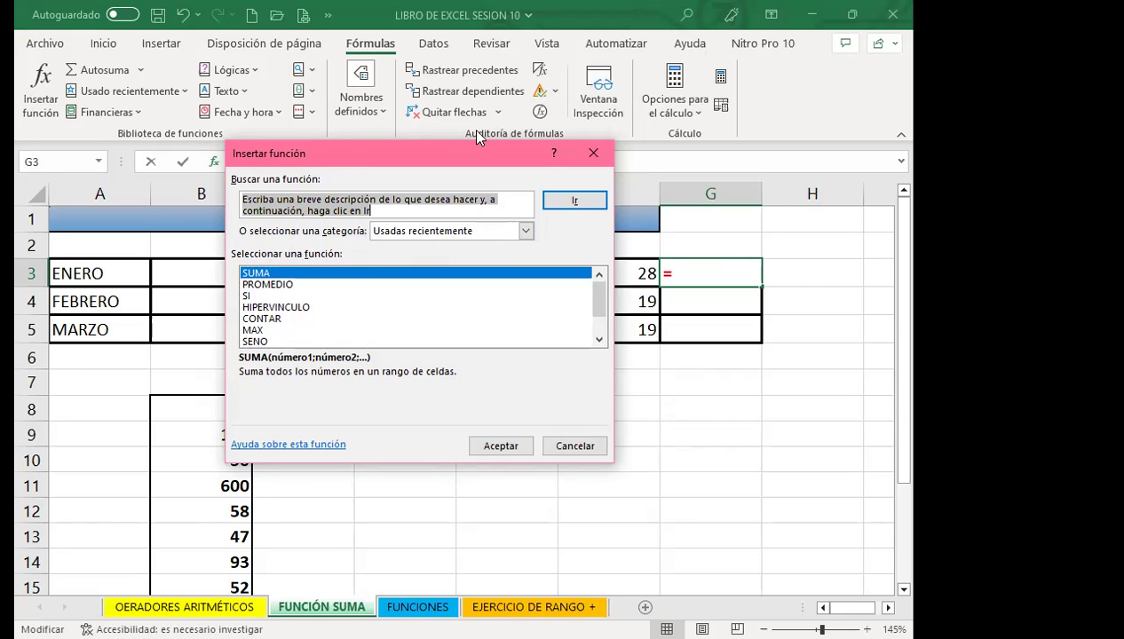
# Step: Filter the function list to Matemáticas y trigonométricas and select SUMA
pyautogui.click(525, 233)
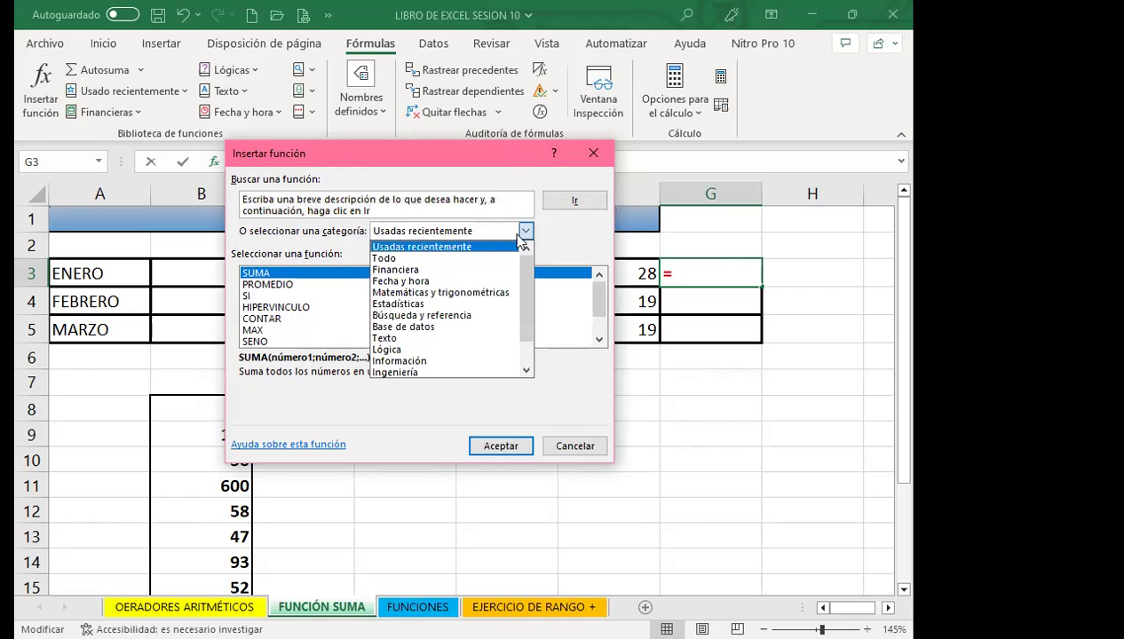
pyautogui.click(410, 293)
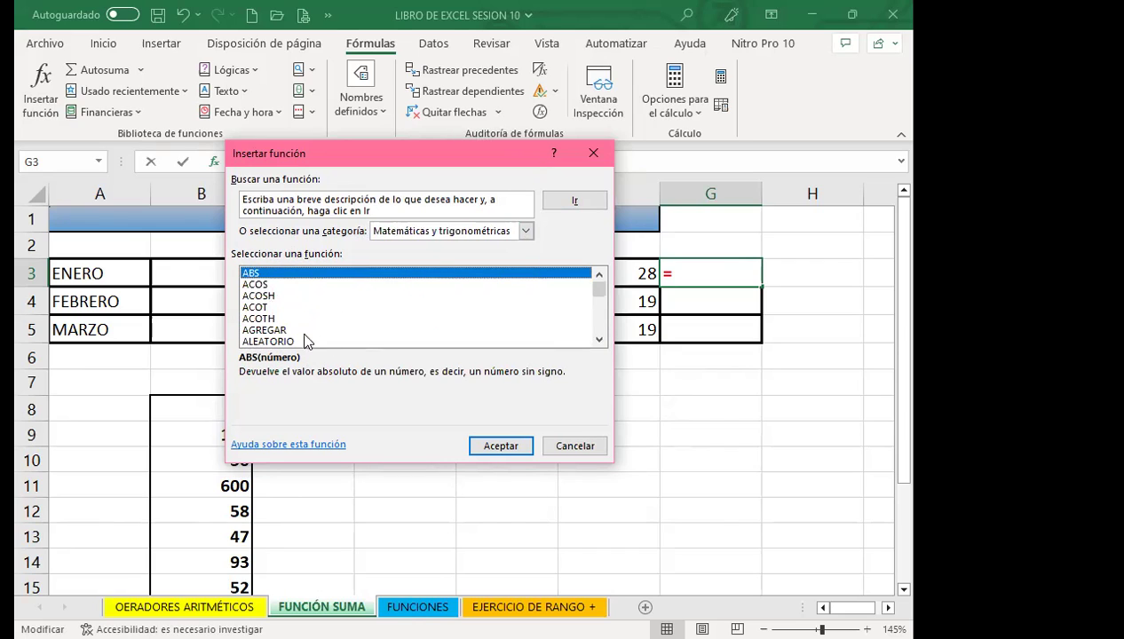
pyautogui.click(256, 320)
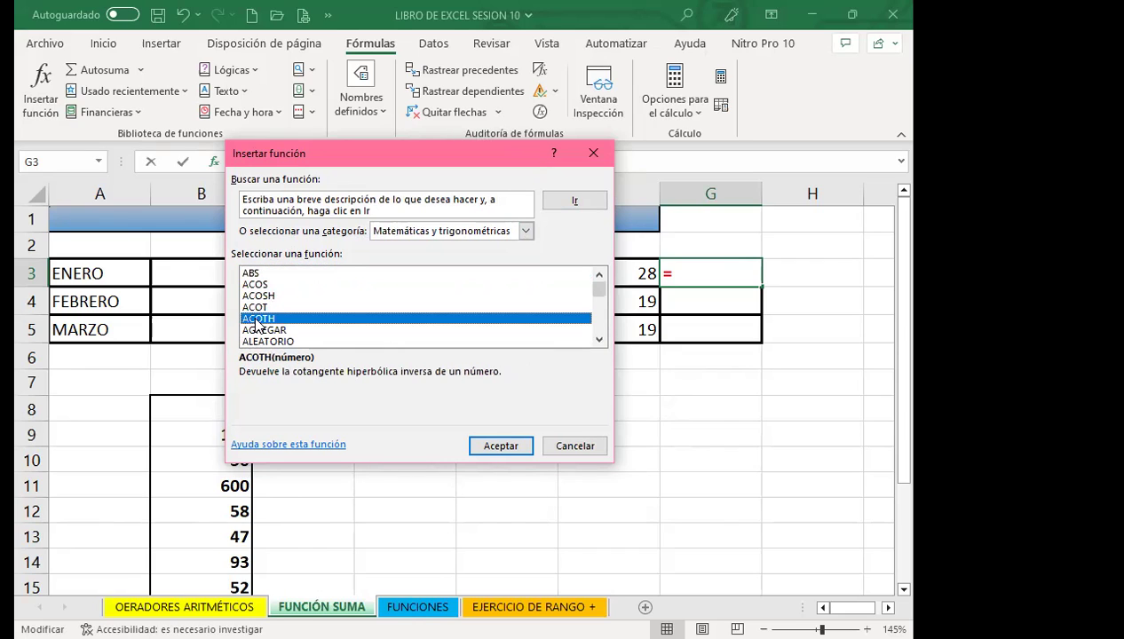
pyautogui.press('s')
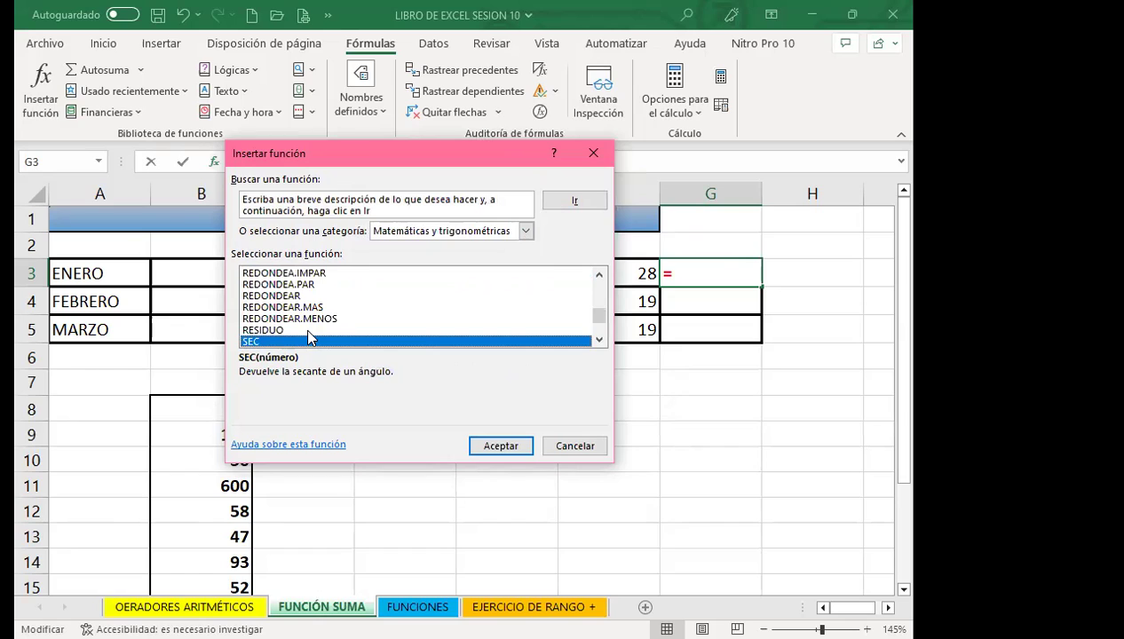
pyautogui.click(600, 340)
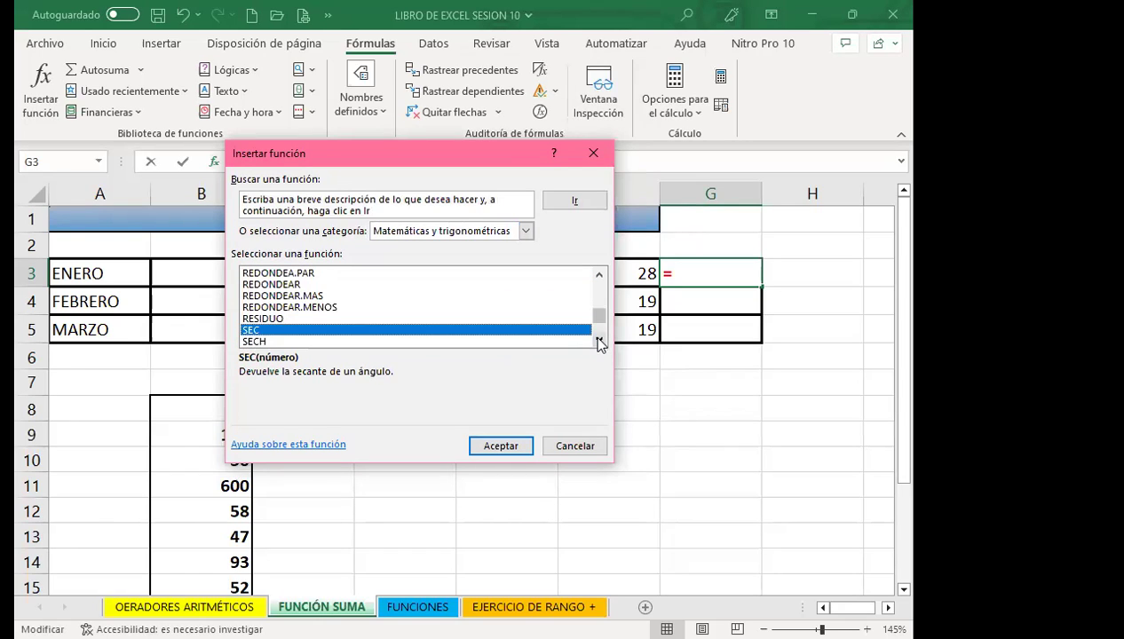
pyautogui.click(599, 342)
pyautogui.click(599, 342)
pyautogui.click(599, 342)
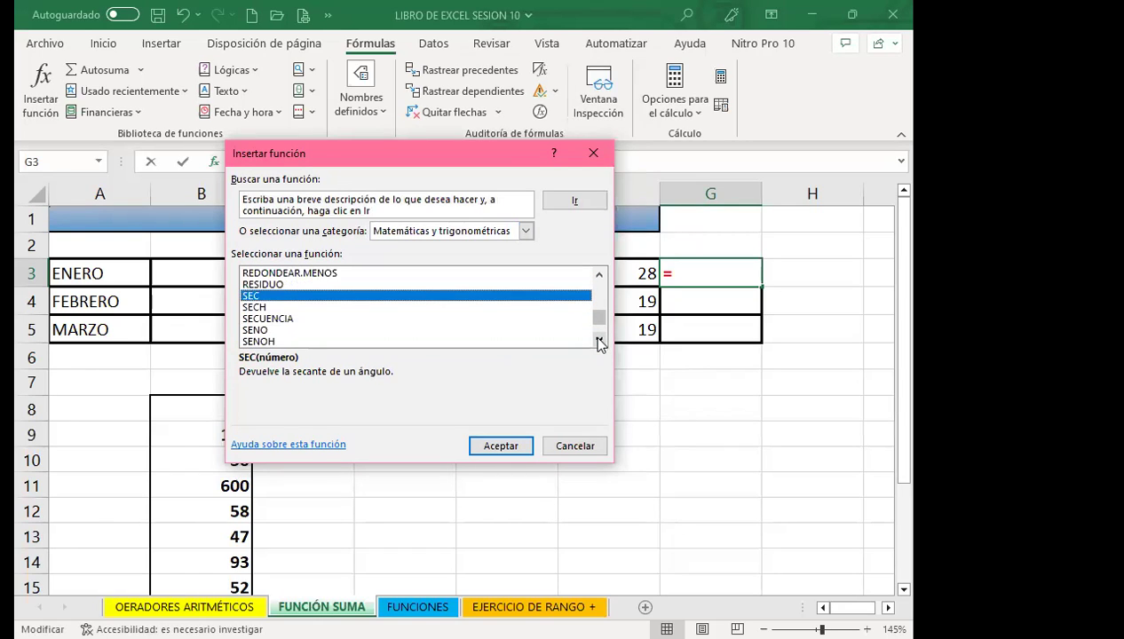
pyautogui.click(600, 341)
pyautogui.click(599, 341)
pyautogui.click(599, 342)
pyautogui.click(599, 342)
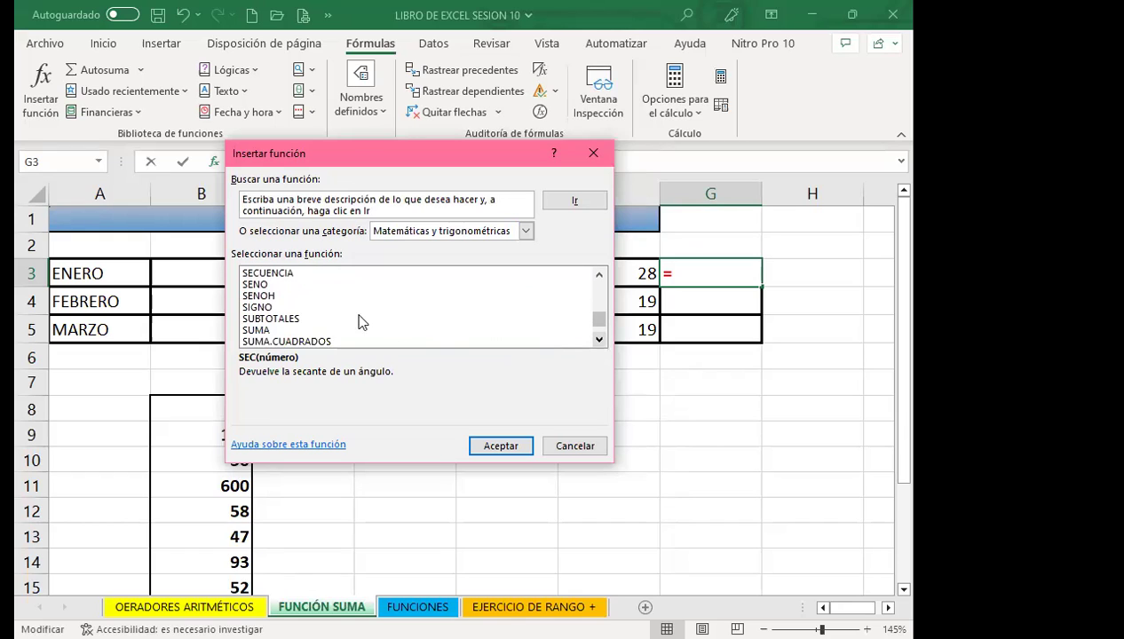
pyautogui.click(257, 329)
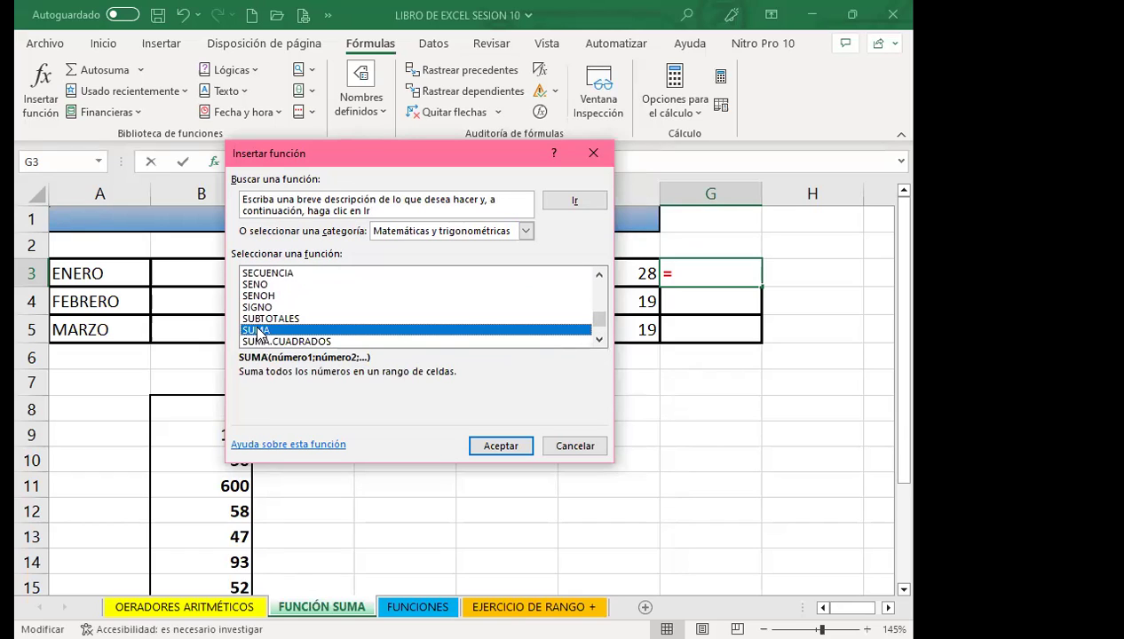
# Step: Accept SUMA with Número1 set to B3:F3 so G3 shows January's total of 85
pyautogui.click(495, 449)
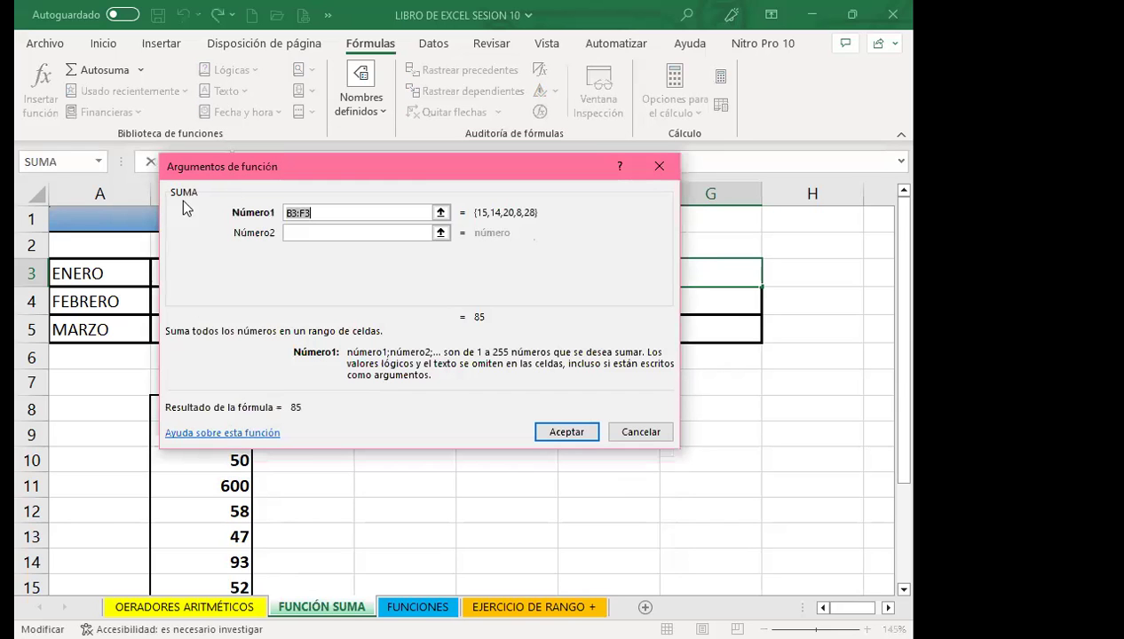
pyautogui.moveTo(427, 166); pyautogui.dragTo(453, 376)
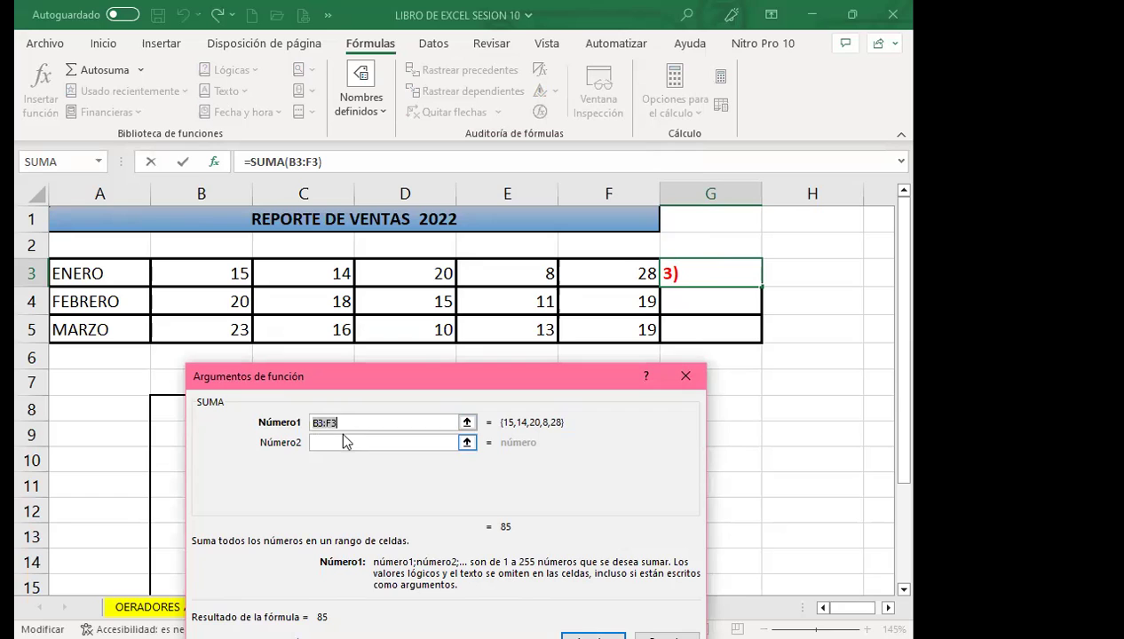
pyautogui.click(322, 424)
pyautogui.doubleClick(323, 423)
pyautogui.click(349, 444)
pyautogui.moveTo(381, 376); pyautogui.dragTo(300, 143)
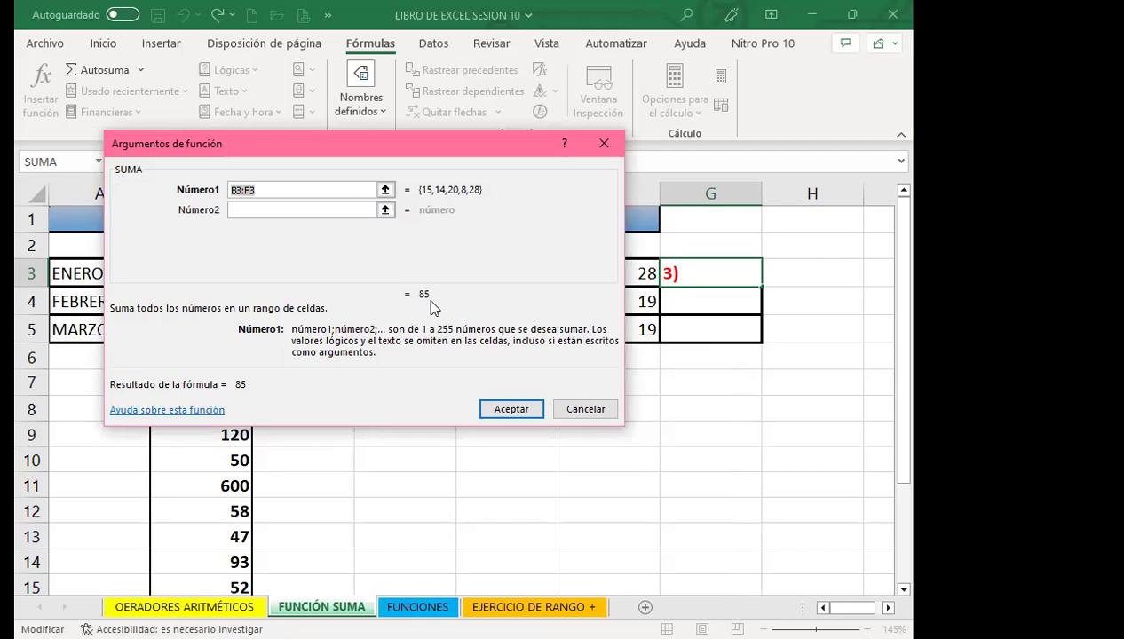
pyautogui.click(515, 410)
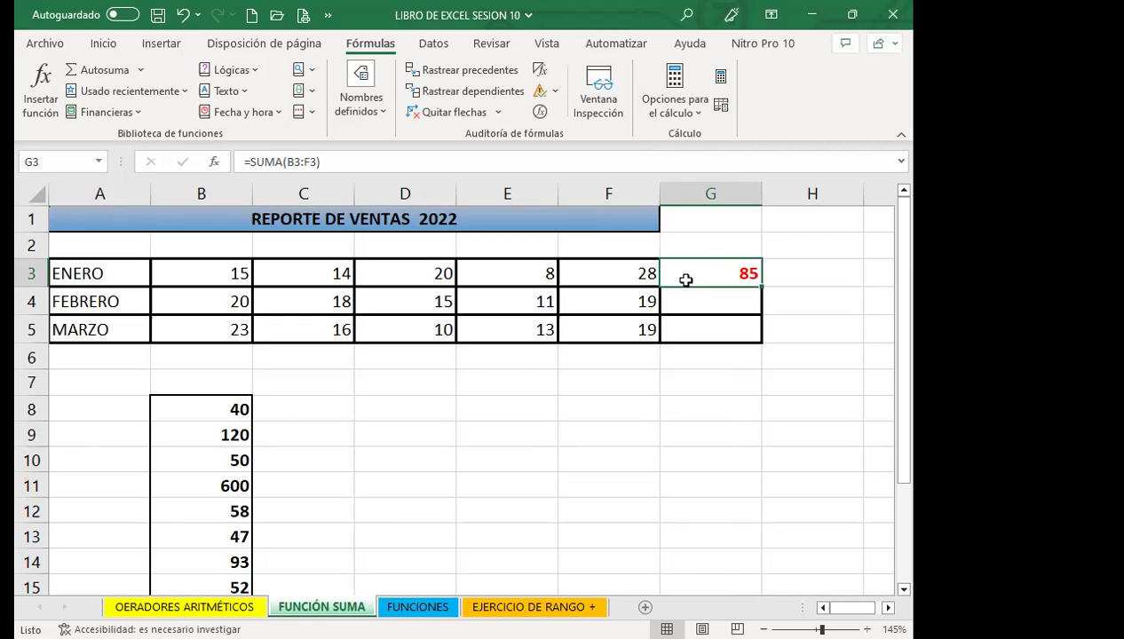
# Step: Clear the formula from G3, then browse the Usado recientemente and Fecha y hora function lists
pyautogui.press('Delete')
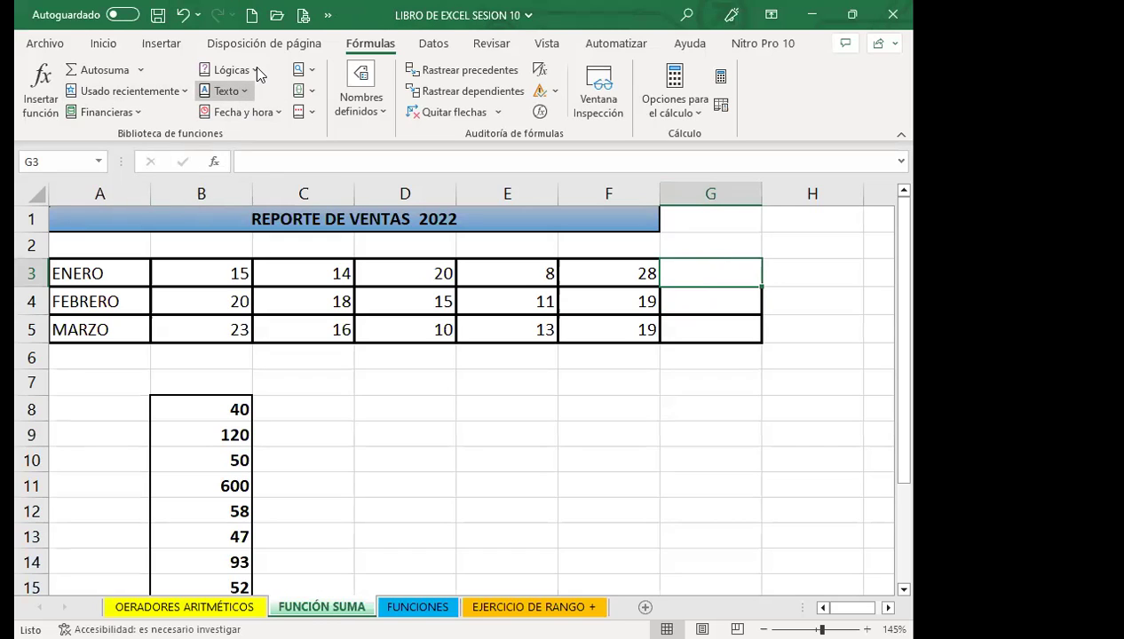
pyautogui.click(164, 92)
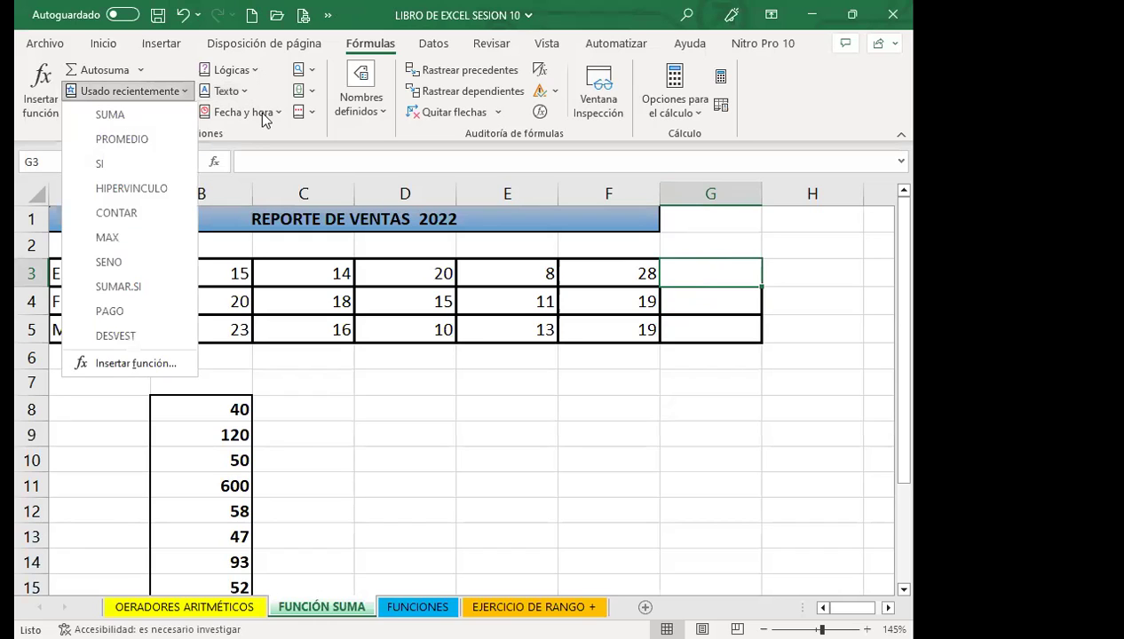
pyautogui.click(264, 113)
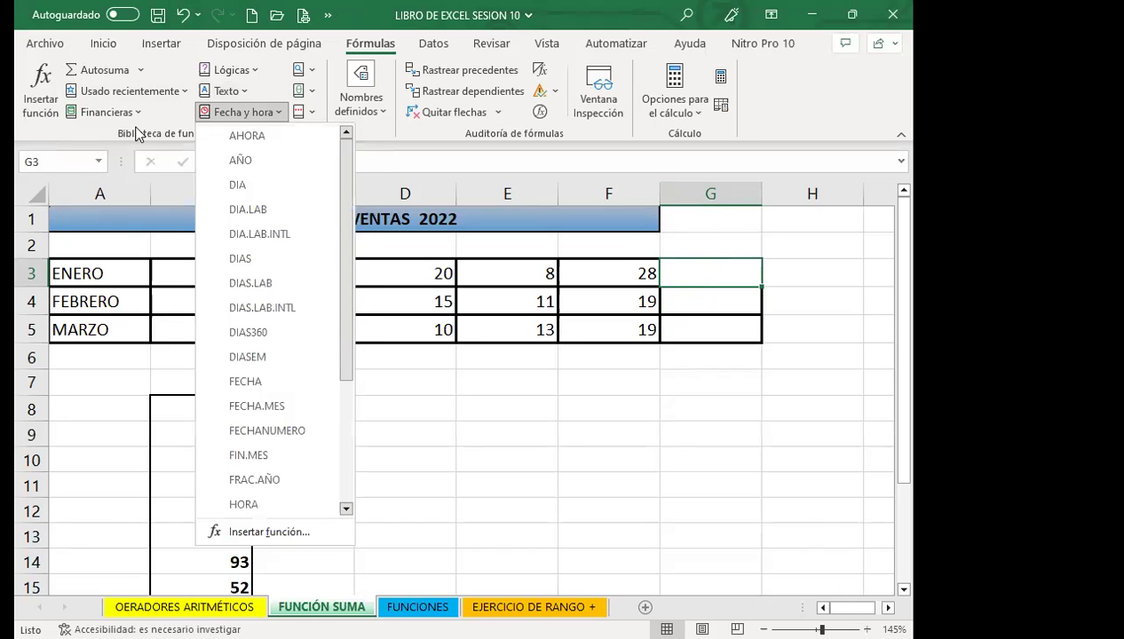
pyautogui.click(355, 161)
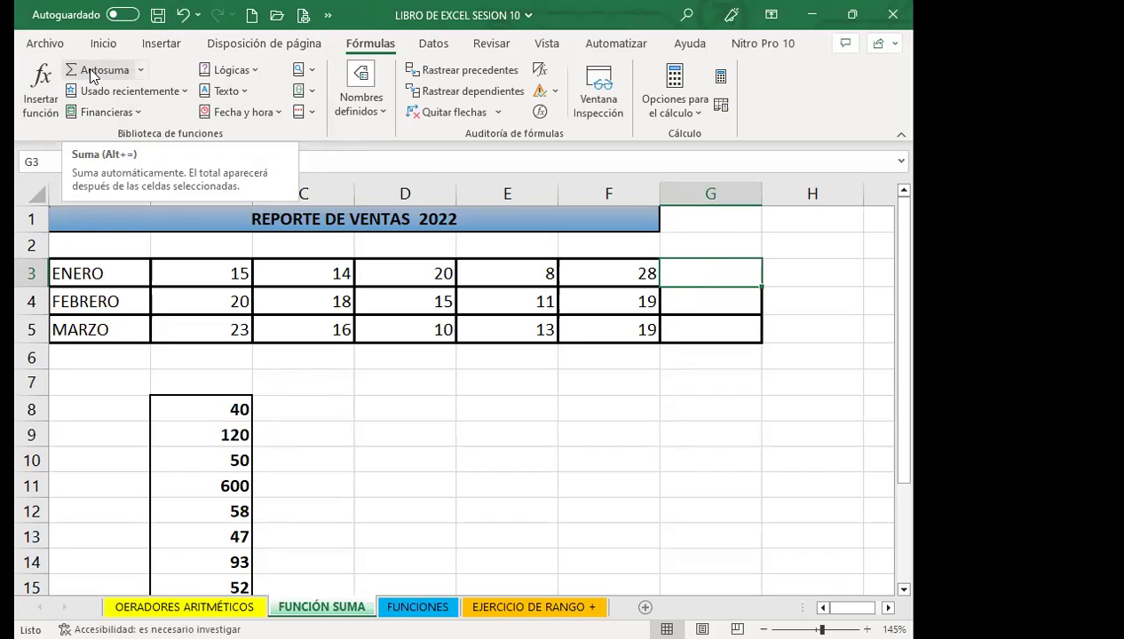
# Step: Insert an automatic SUMA total in G3 and check its formula
pyautogui.click(93, 74)
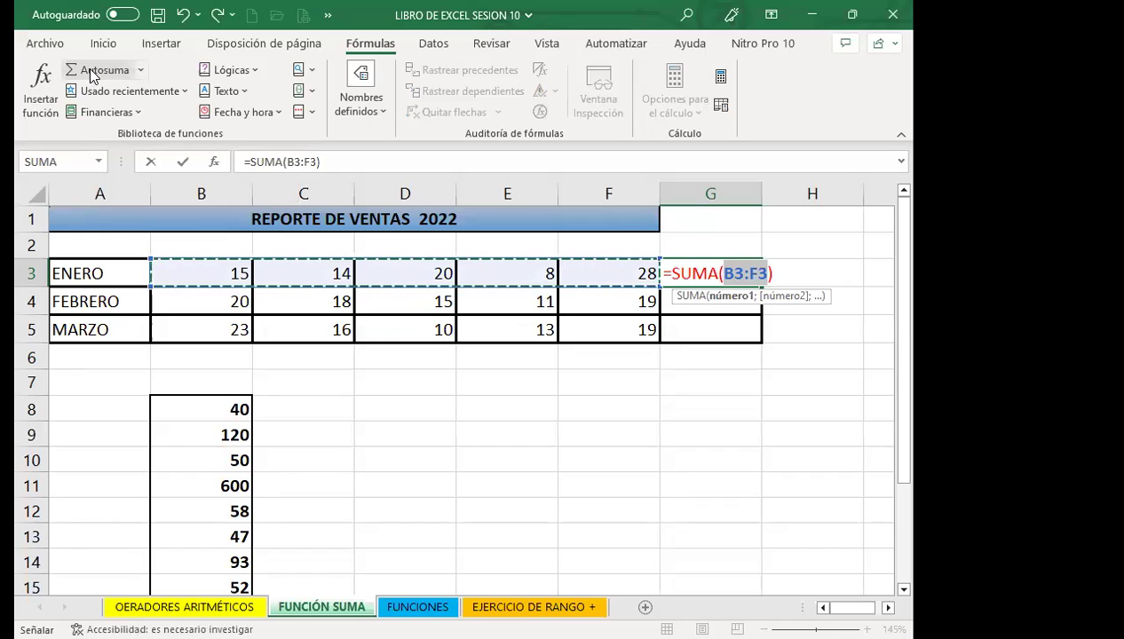
pyautogui.press('Return')
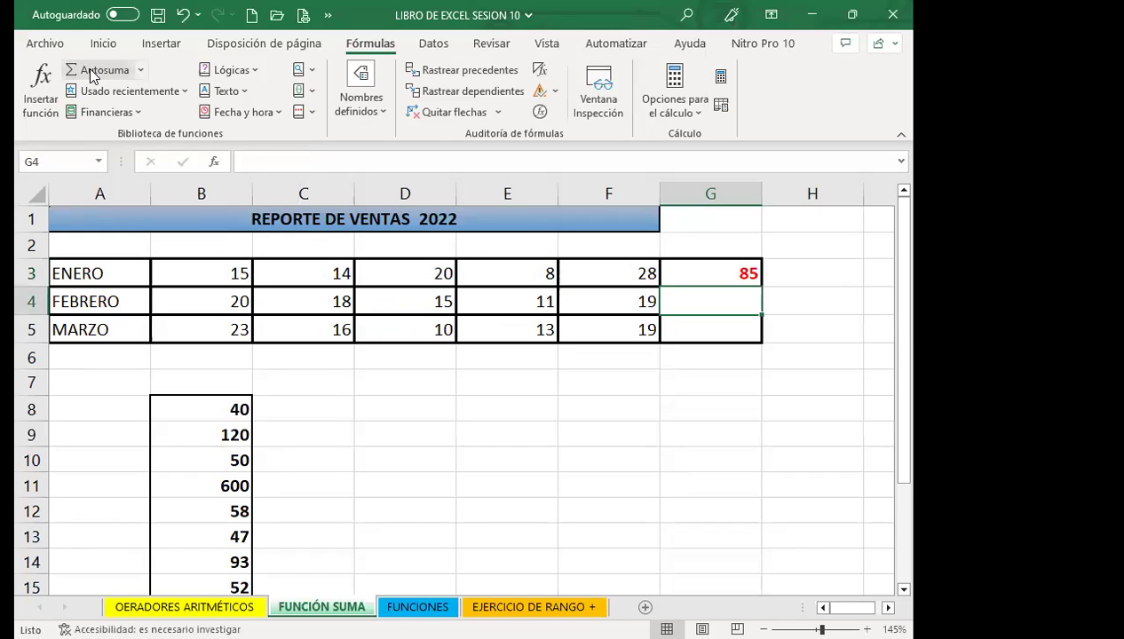
pyautogui.click(689, 275)
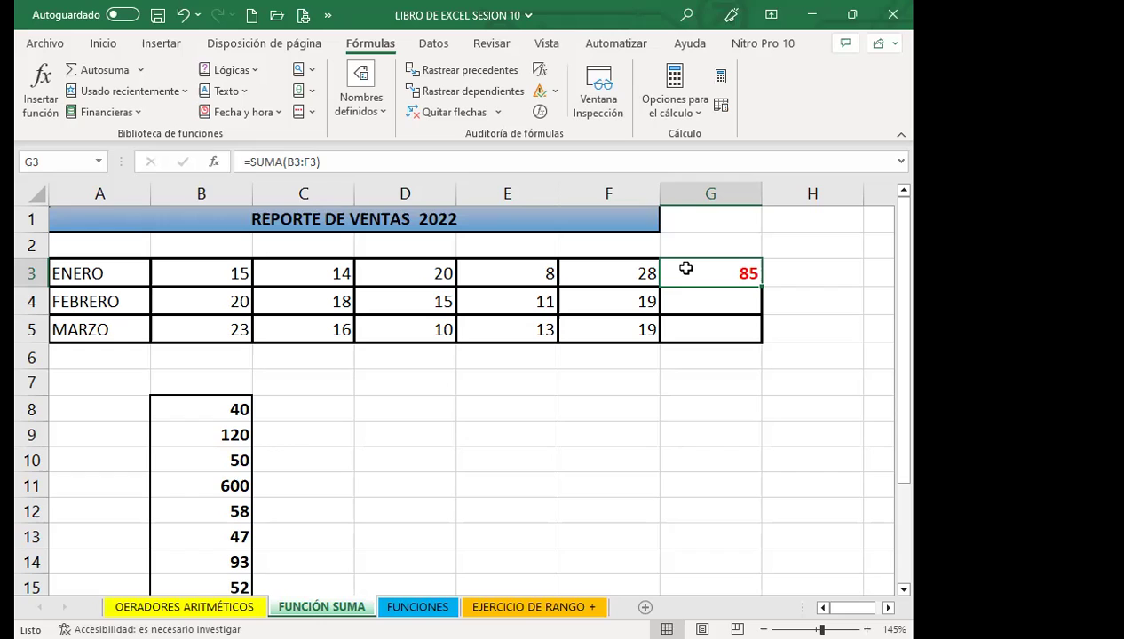
# Step: Start a formula with = in the FEBRERO total cell G4, then cancel it
pyautogui.click(668, 304)
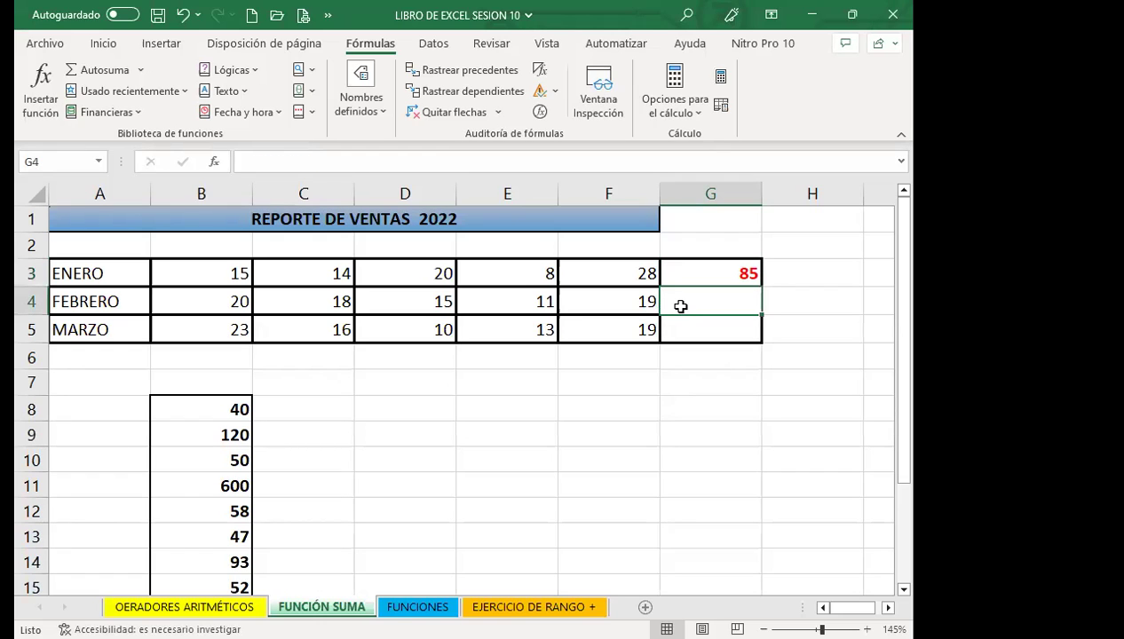
pyautogui.write('=')
pyautogui.press('Escape')
# Step: Delete the ENERO total from G3 and reselect the cell
pyautogui.click(700, 275)
pyautogui.press('Delete')
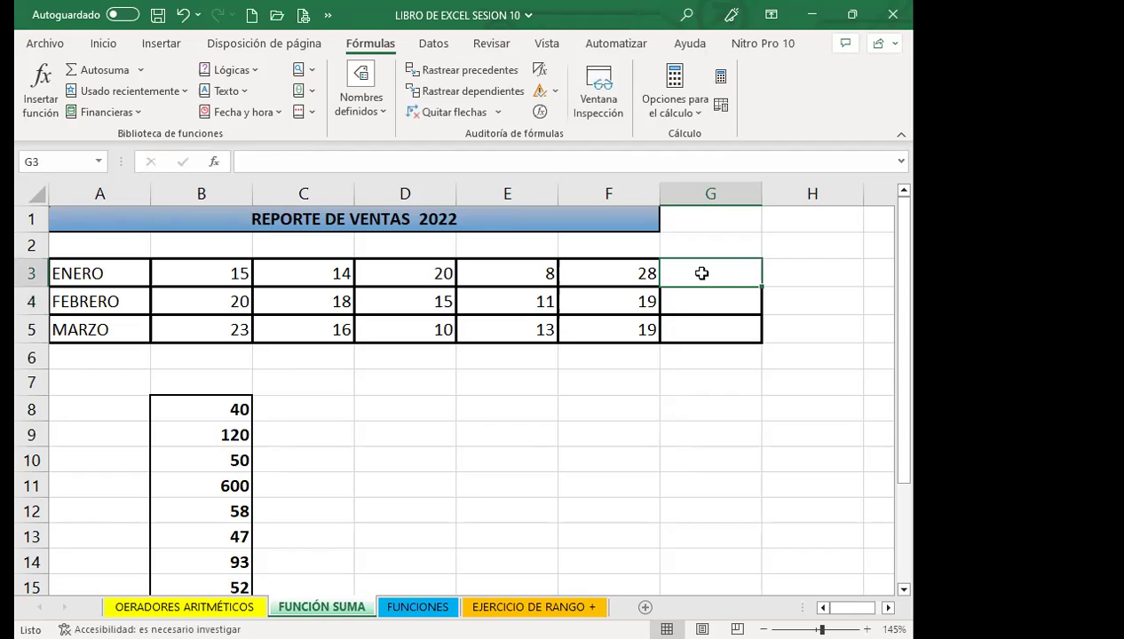
pyautogui.click(672, 307)
pyautogui.click(685, 271)
# Step: Insert SUMA from Matemáticas y trigonométricas into G3, accepting B3:F3 to show 85
pyautogui.click(216, 160)
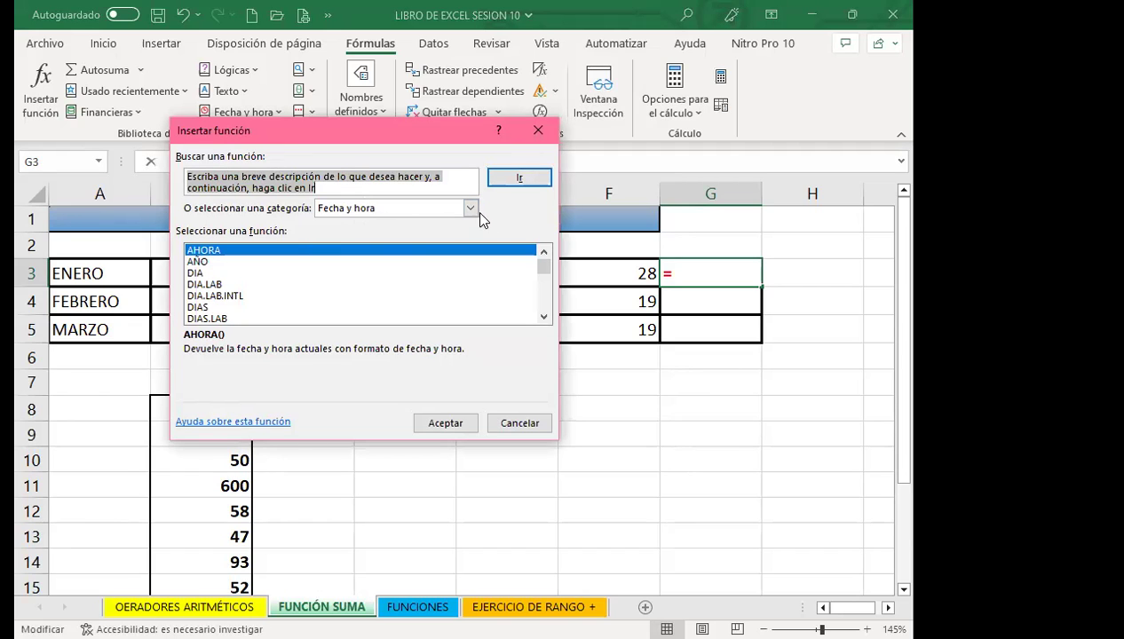
pyautogui.click(469, 207)
pyautogui.click(394, 270)
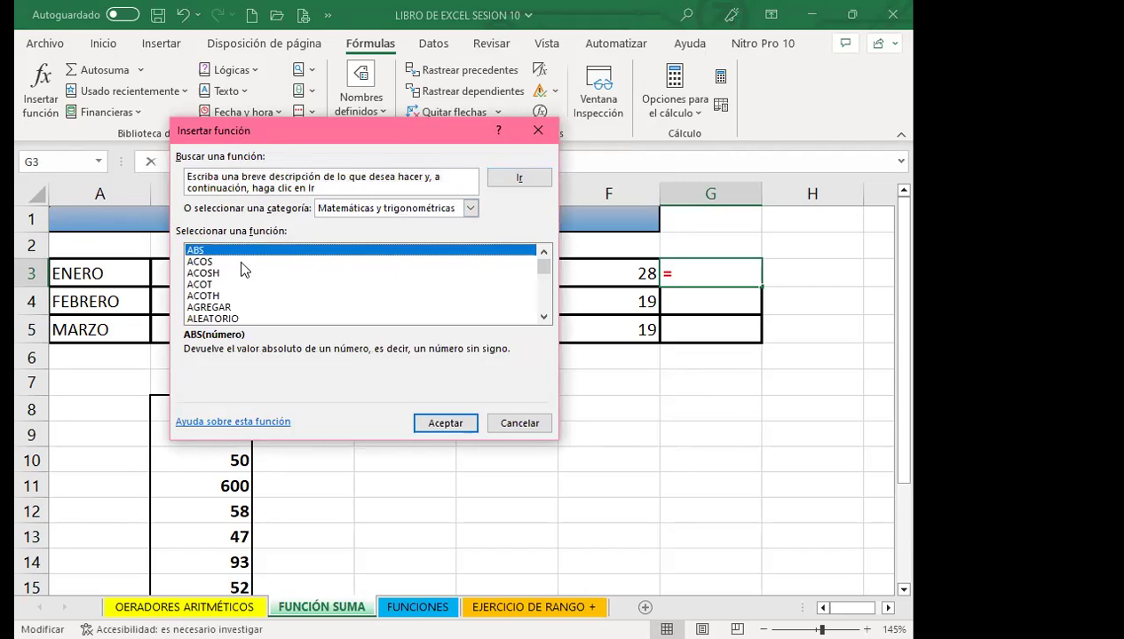
pyautogui.click(203, 285)
pyautogui.scroll(-20, 209, 289)
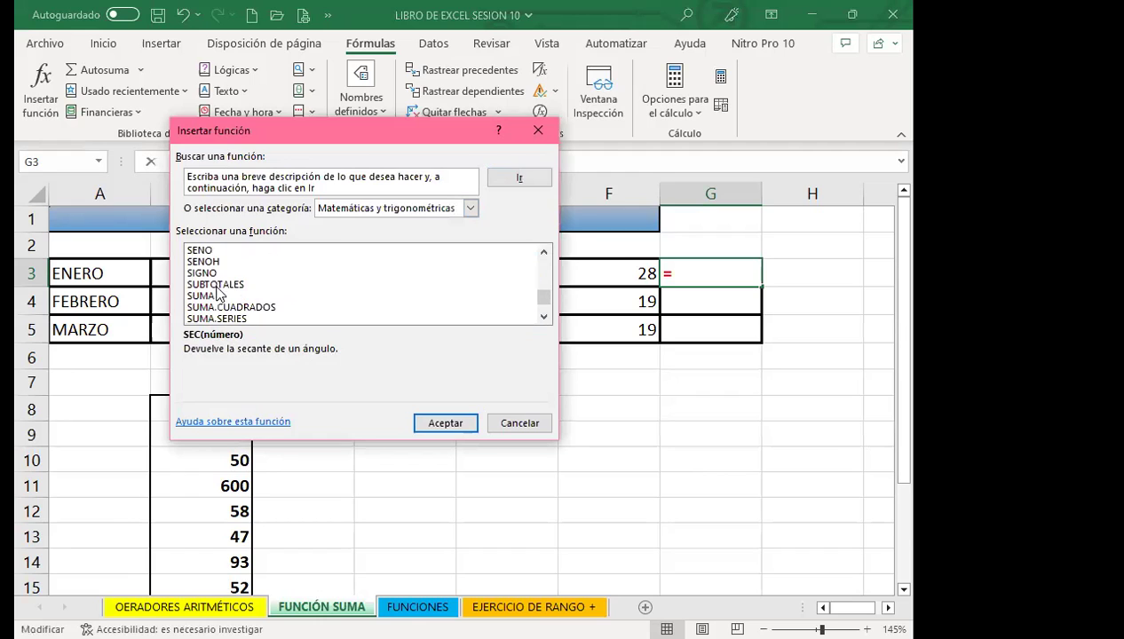
pyautogui.click(217, 296)
pyautogui.click(443, 421)
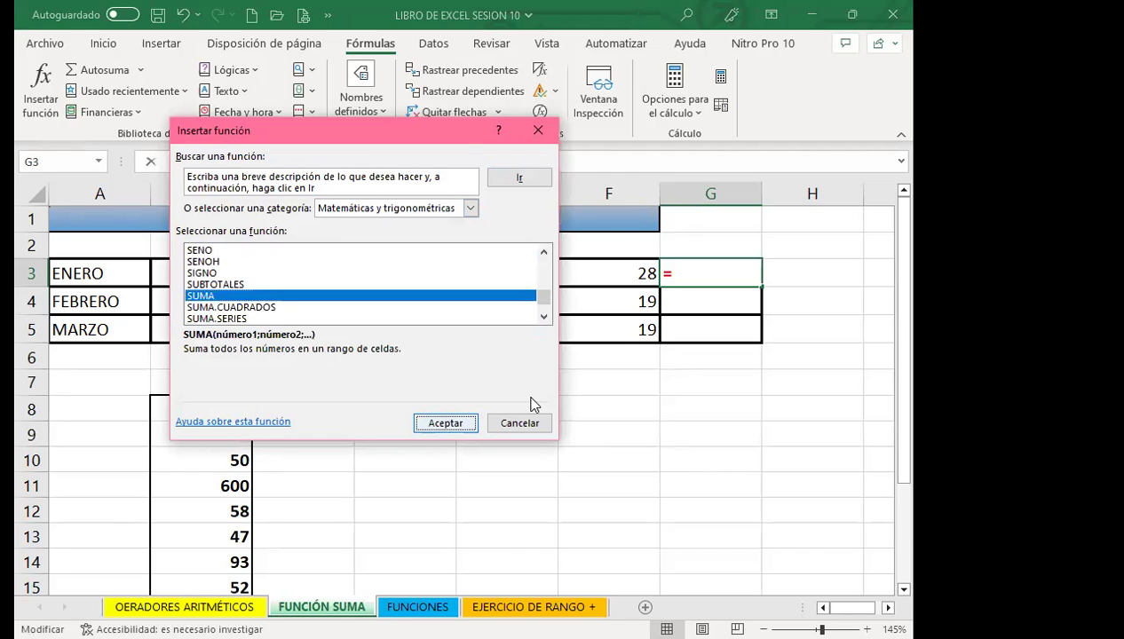
pyautogui.click(445, 422)
pyautogui.click(583, 406)
pyautogui.click(689, 306)
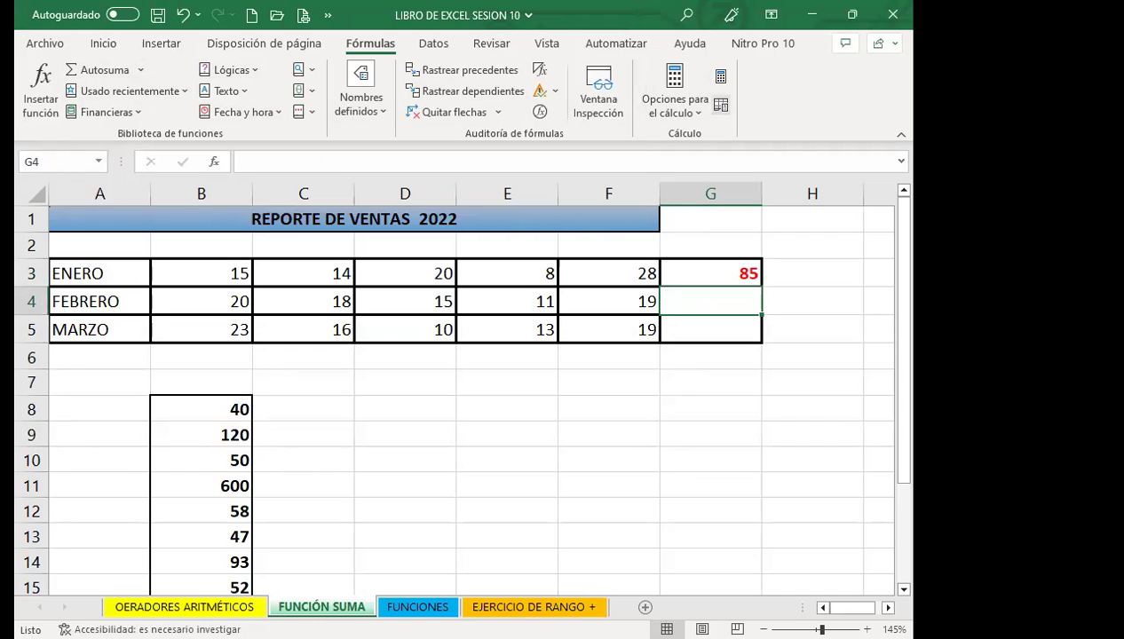
# Step: Use Autosuma from the Inicio tab's Edición group to total B4:F4 in G4, giving 83
pyautogui.click(103, 44)
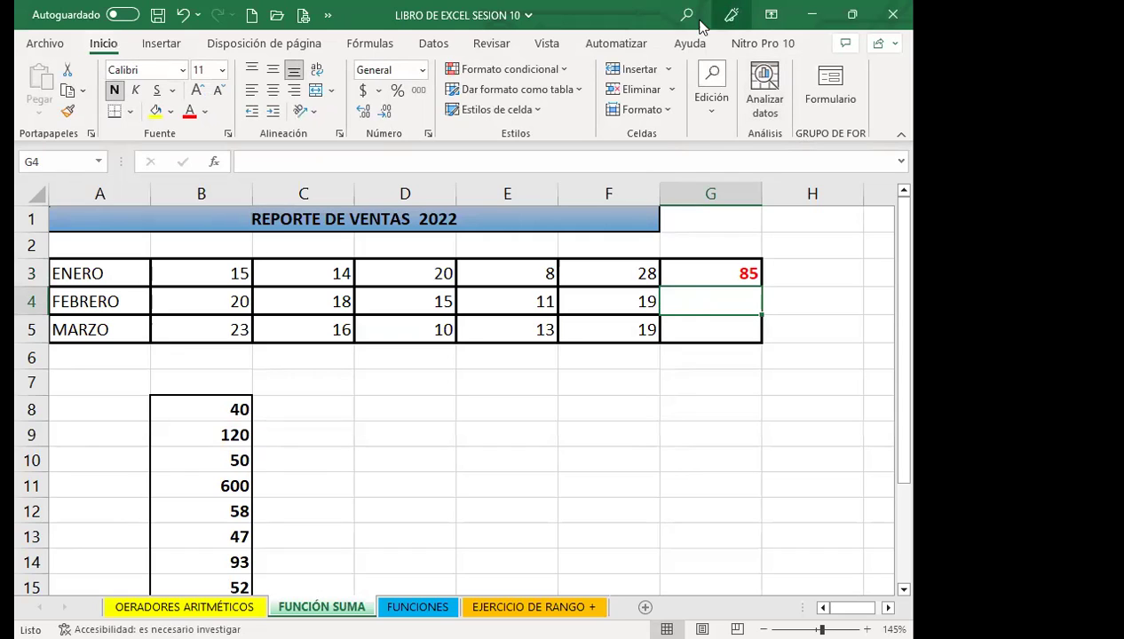
pyautogui.click(716, 118)
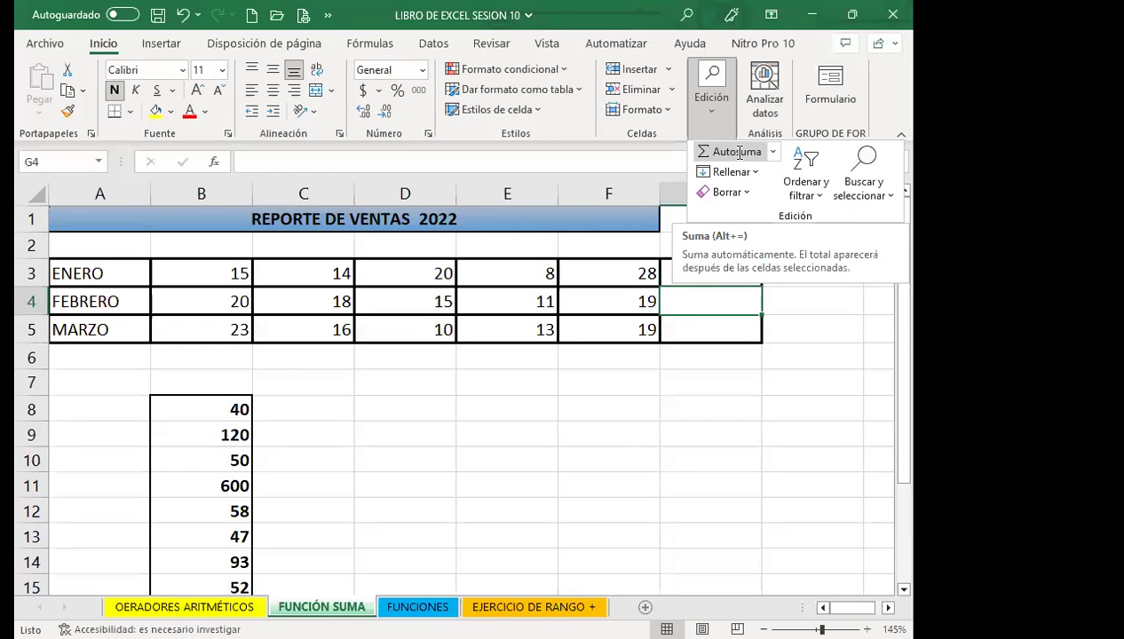
pyautogui.click(737, 152)
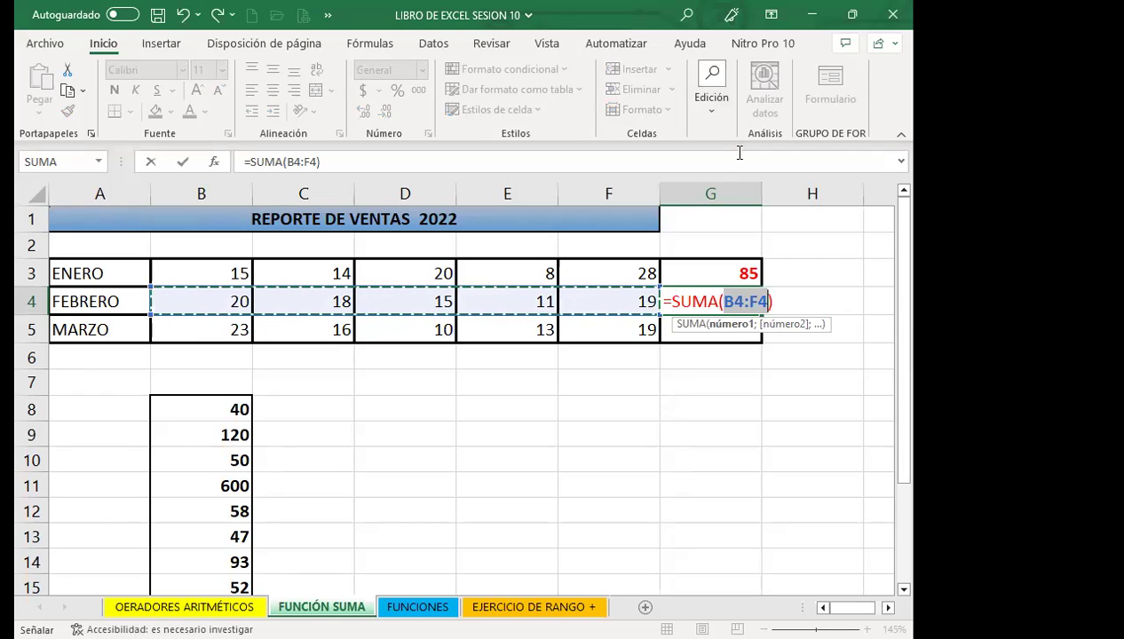
pyautogui.press('Return')
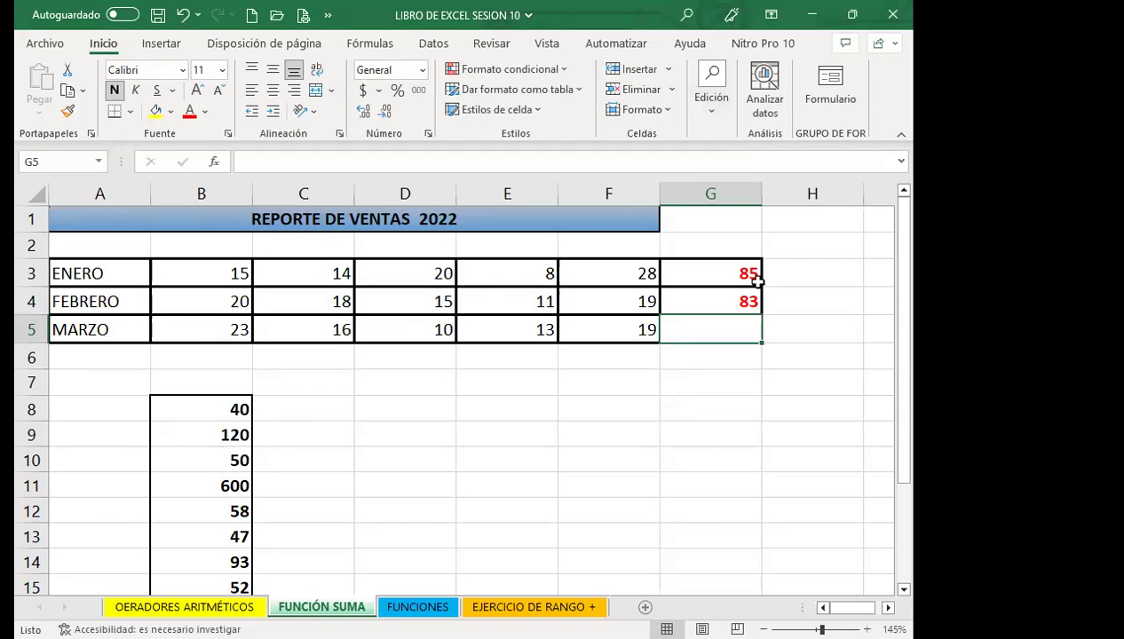
# Step: Compare the G3 and G4 formulas, then select the empty MARZO total cell G5
pyautogui.click(723, 302)
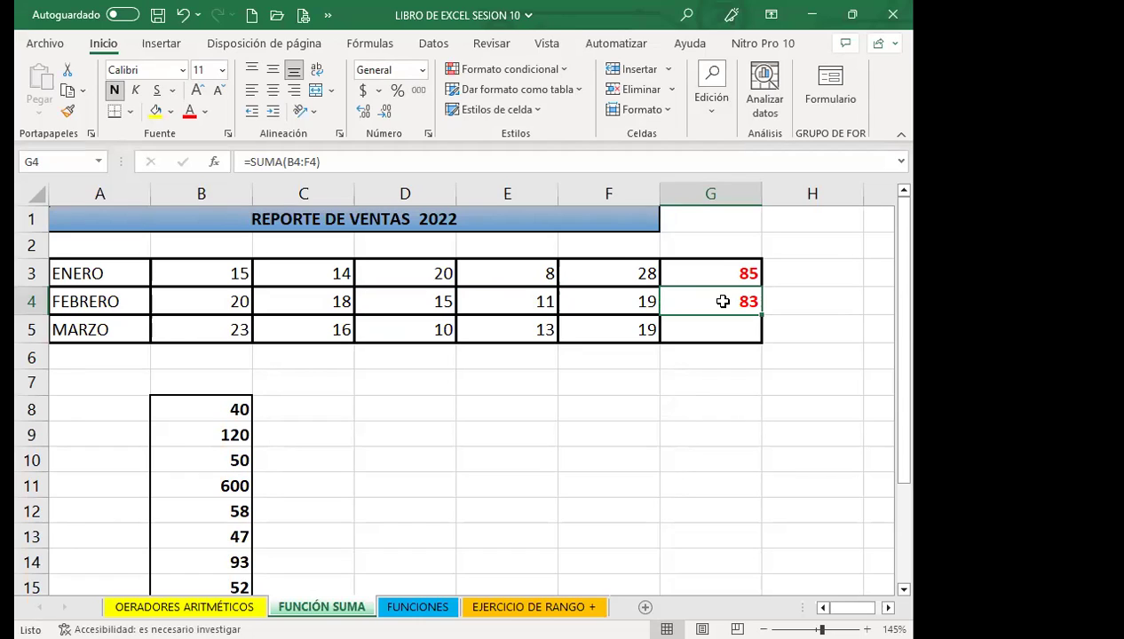
pyautogui.click(703, 272)
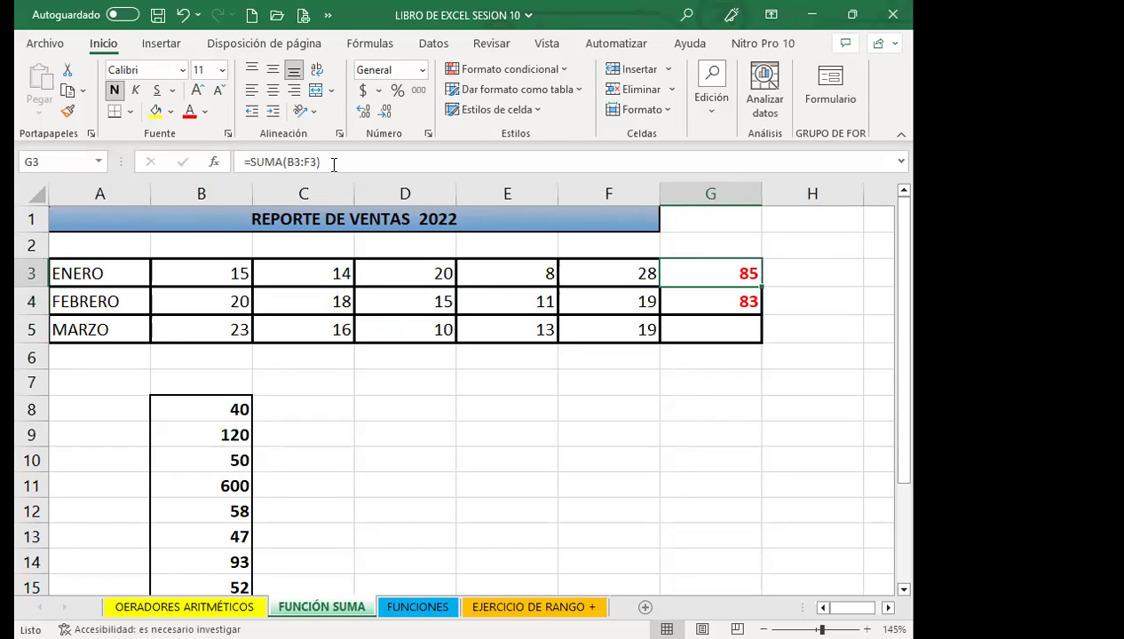
pyautogui.click(697, 305)
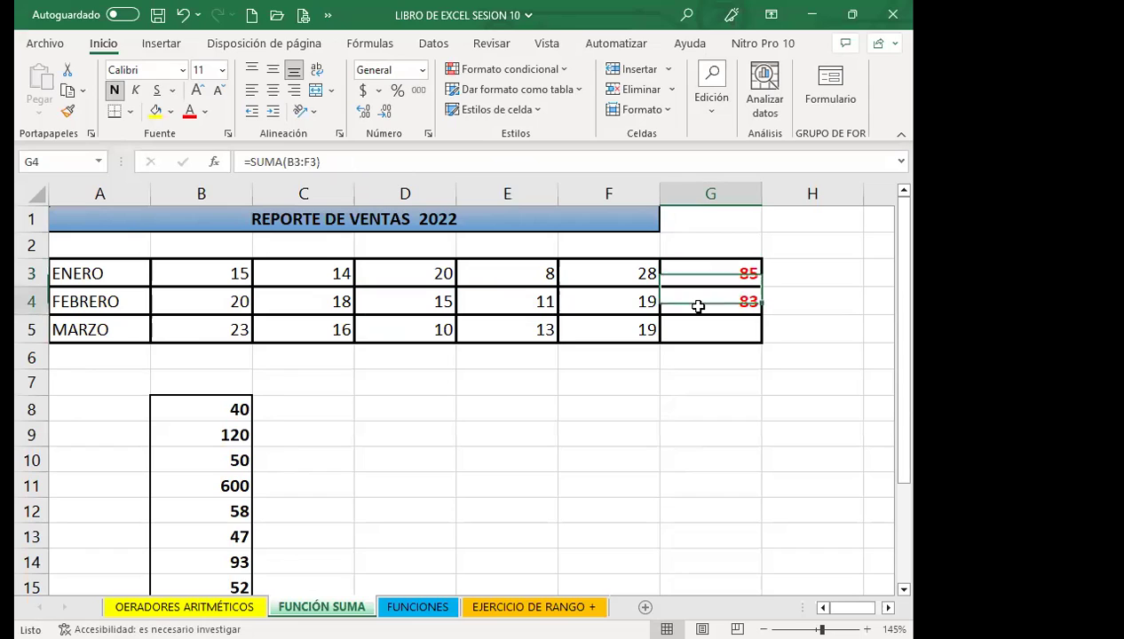
pyautogui.click(695, 277)
pyautogui.click(702, 302)
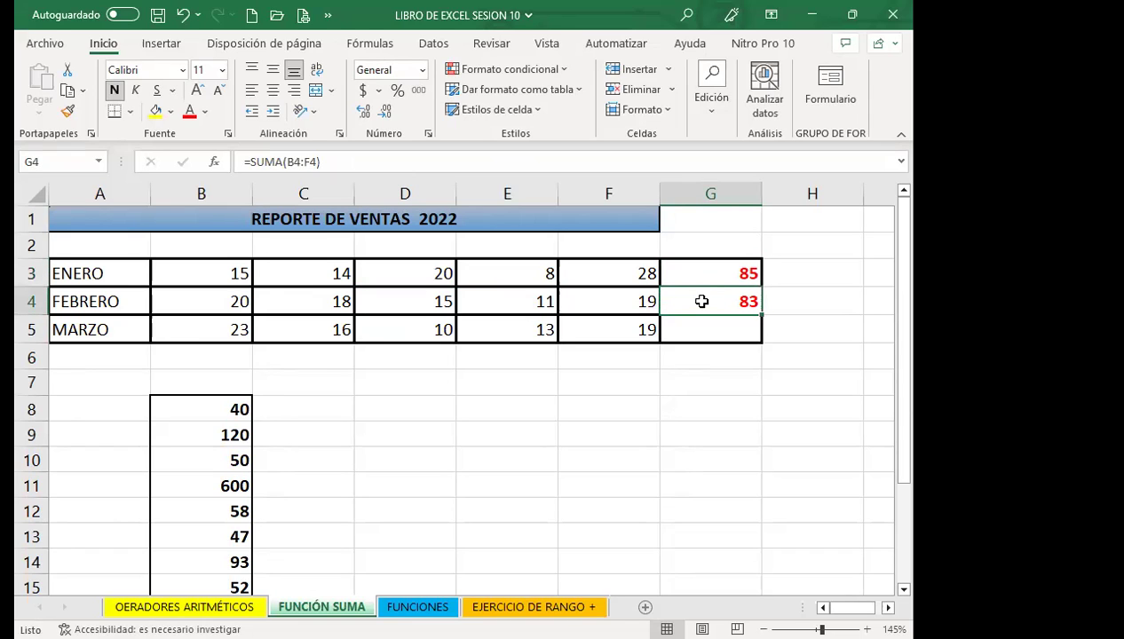
pyautogui.click(692, 330)
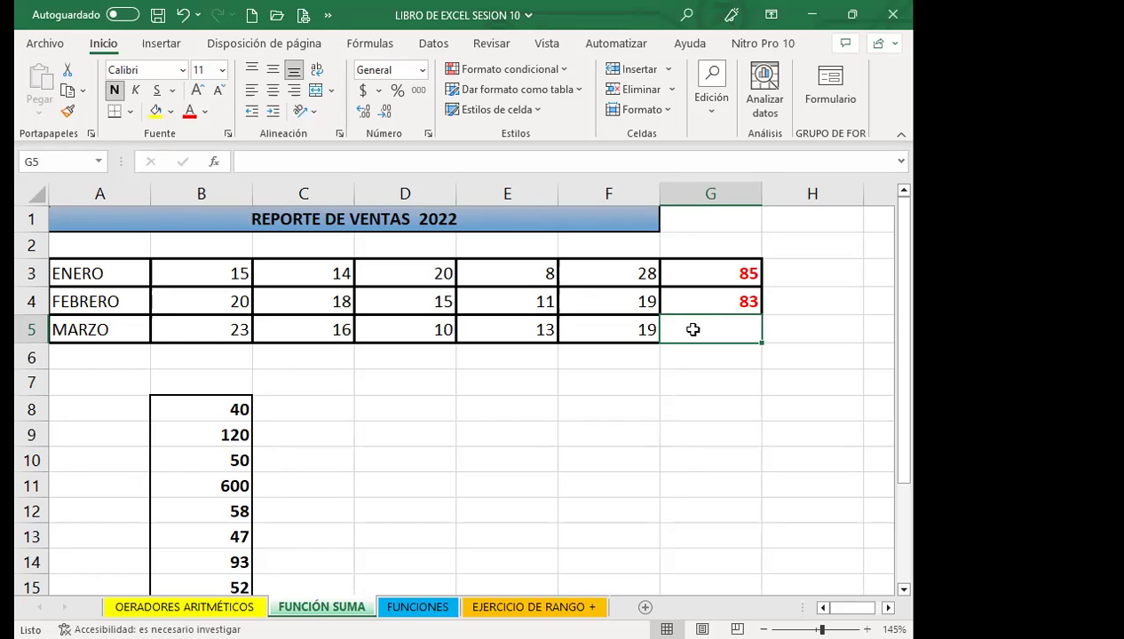
# Step: Start the MARZO total in G5 by typing =SUMA and picking SUMA from autocomplete
pyautogui.write('=')
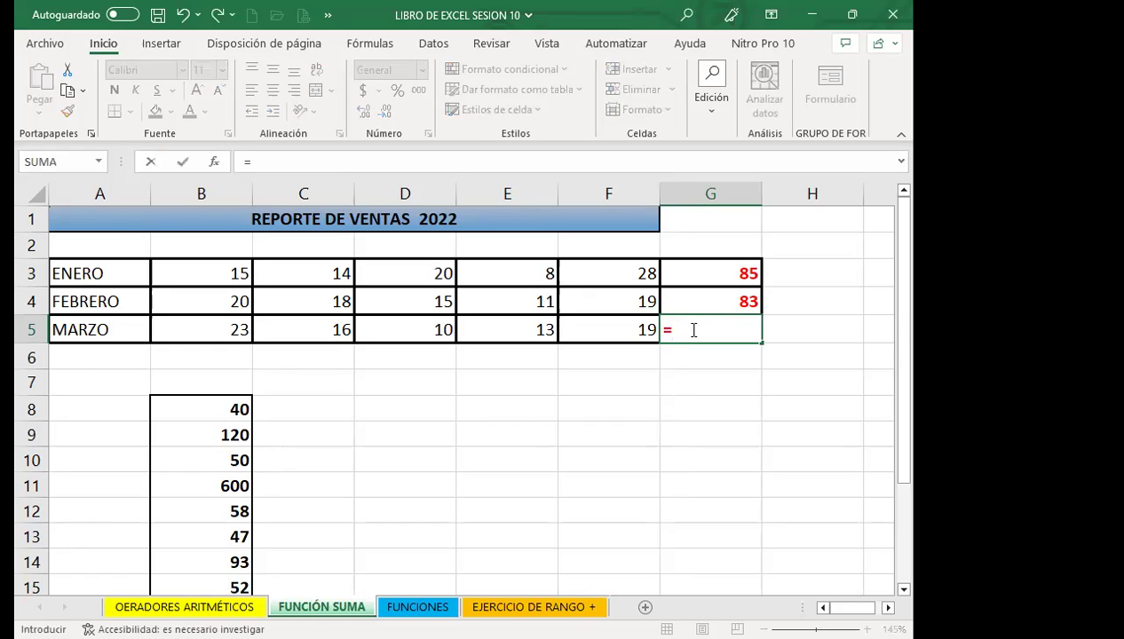
pyautogui.write('S')
pyautogui.write('UMA')
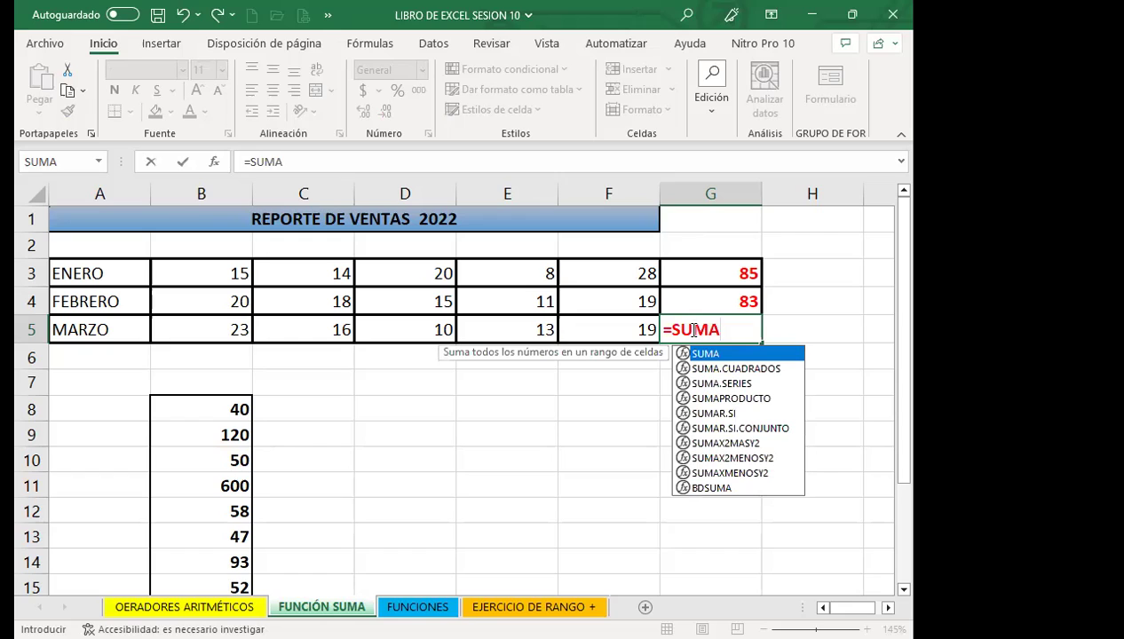
pyautogui.press('BackSpace')
pyautogui.press('BackSpace')
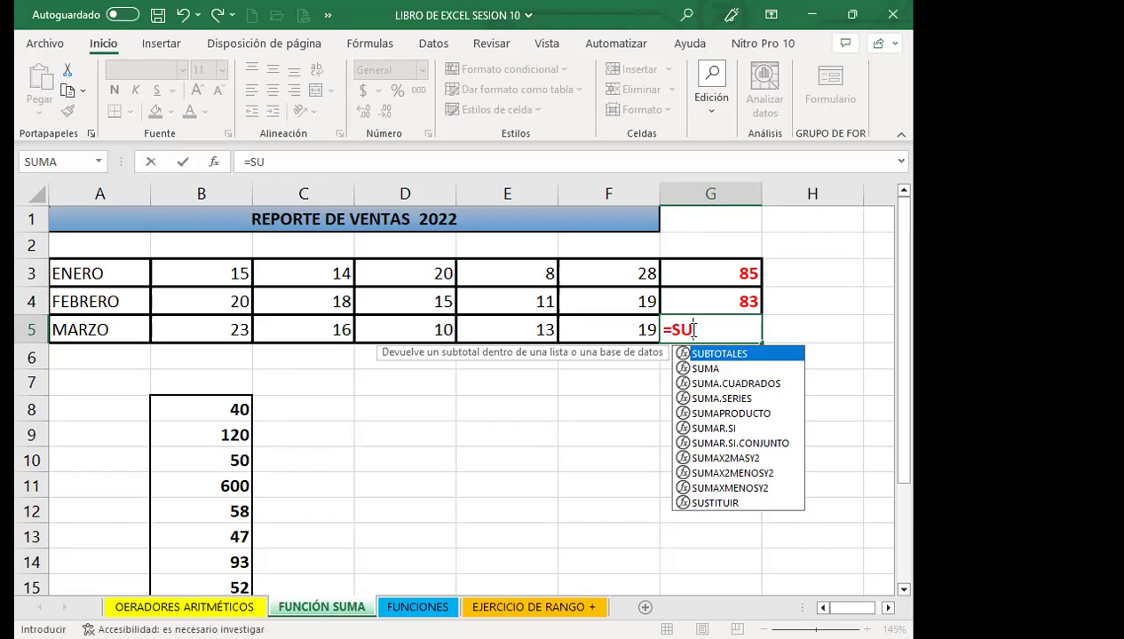
pyautogui.click(708, 368)
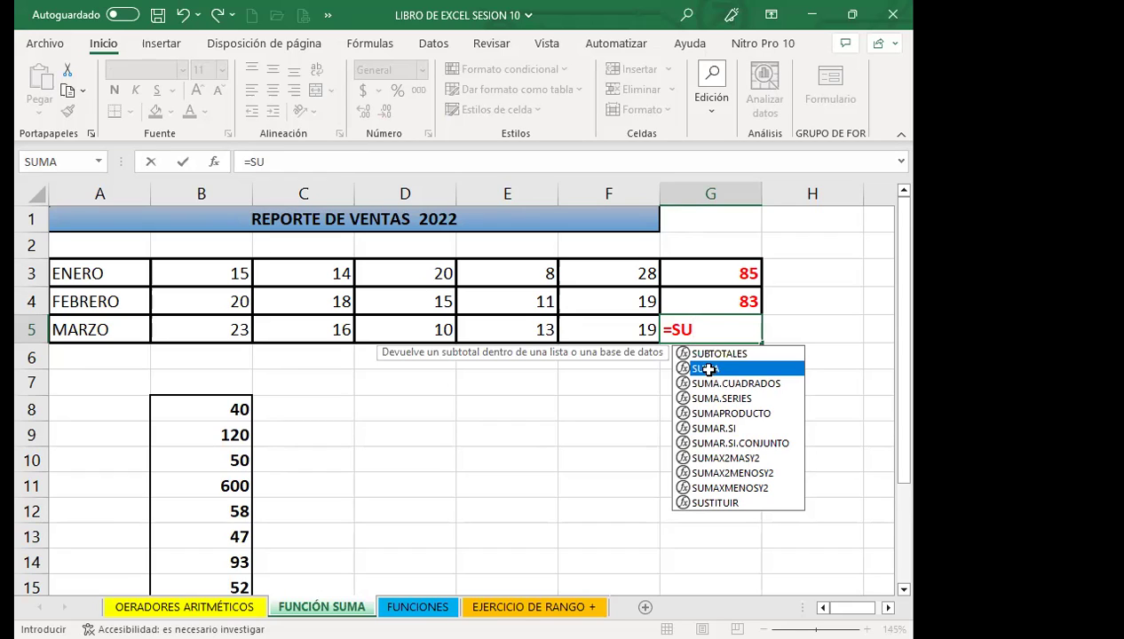
pyautogui.doubleClick(708, 369)
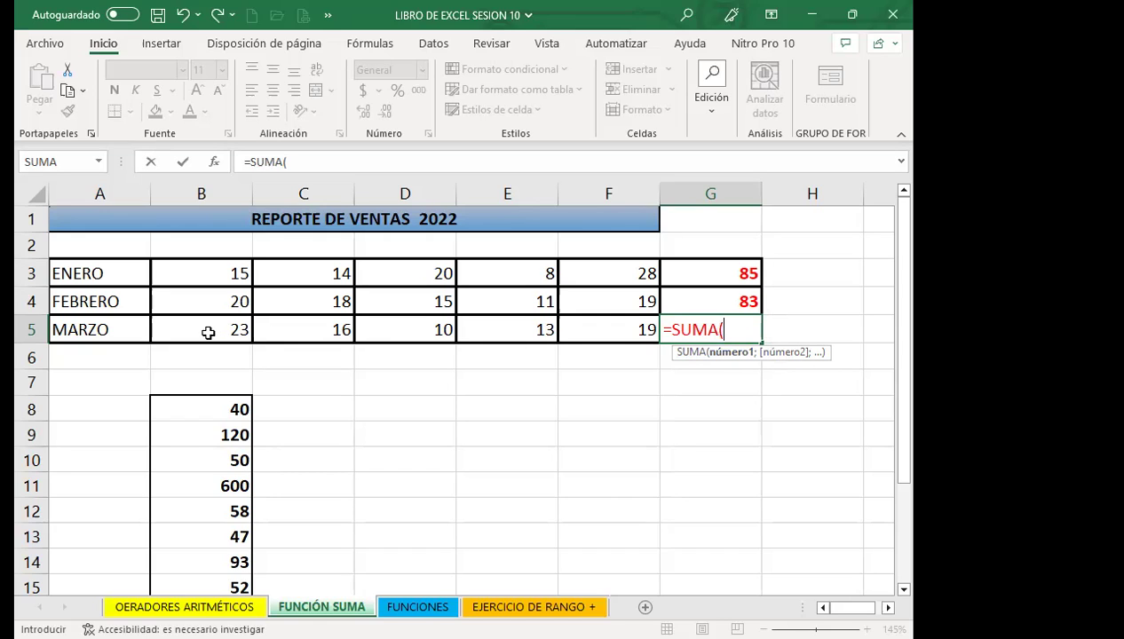
# Step: Finish G5's MARZO total as =SUMA(B5:F5), giving 81, and check the result
pyautogui.click(244, 329)
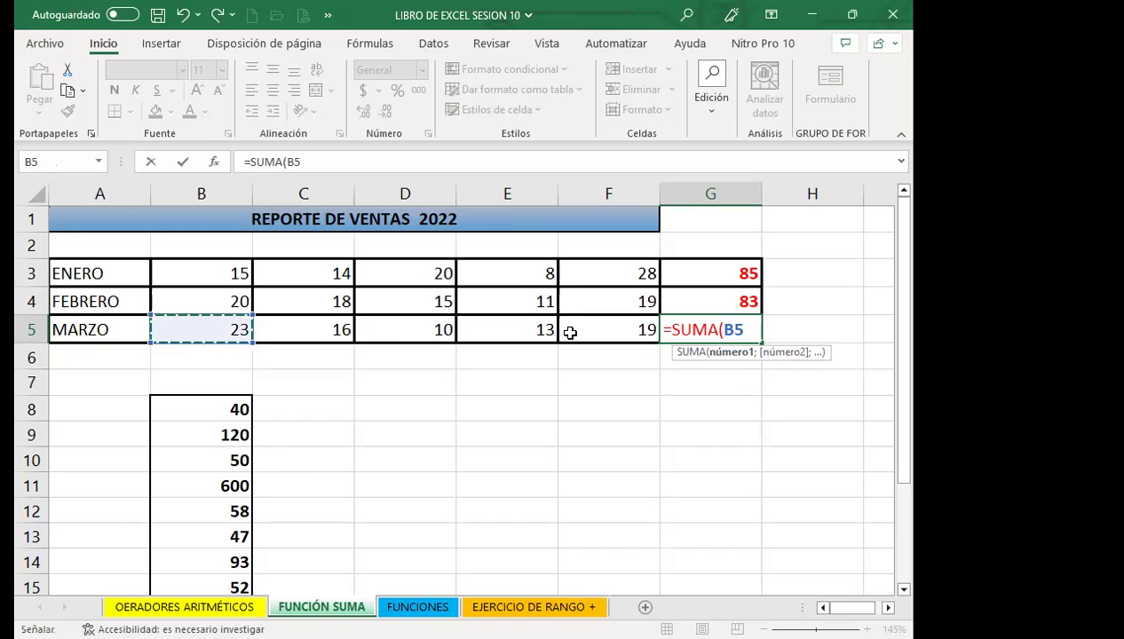
pyautogui.keyDown('shift'); pyautogui.click(569, 332); pyautogui.keyUp('shift')
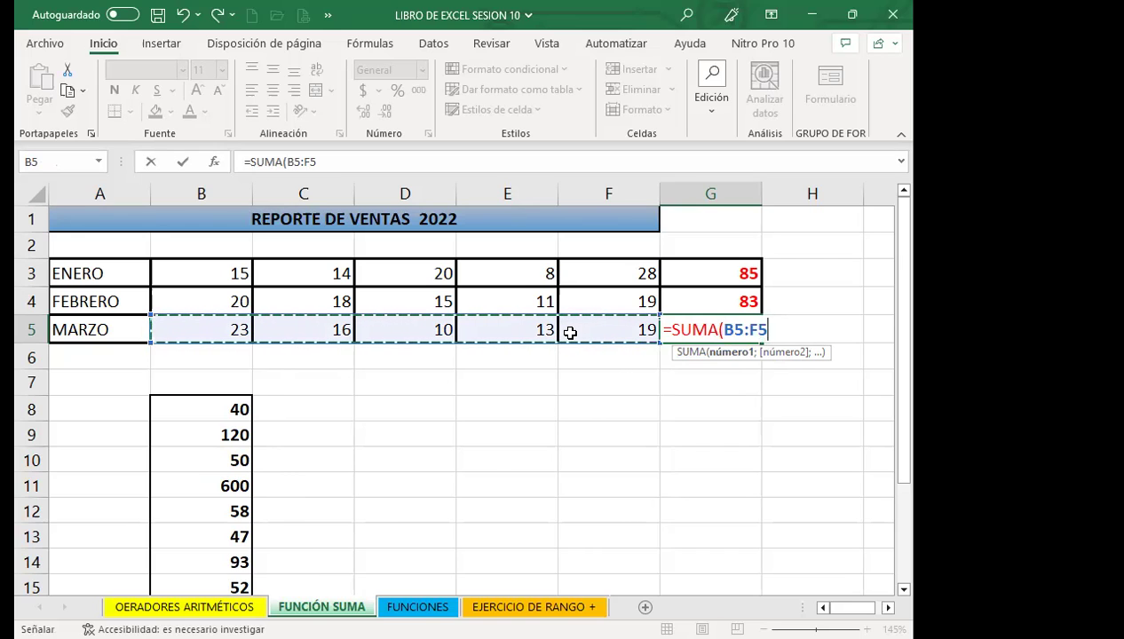
pyautogui.press('Return')
pyautogui.click(693, 330)
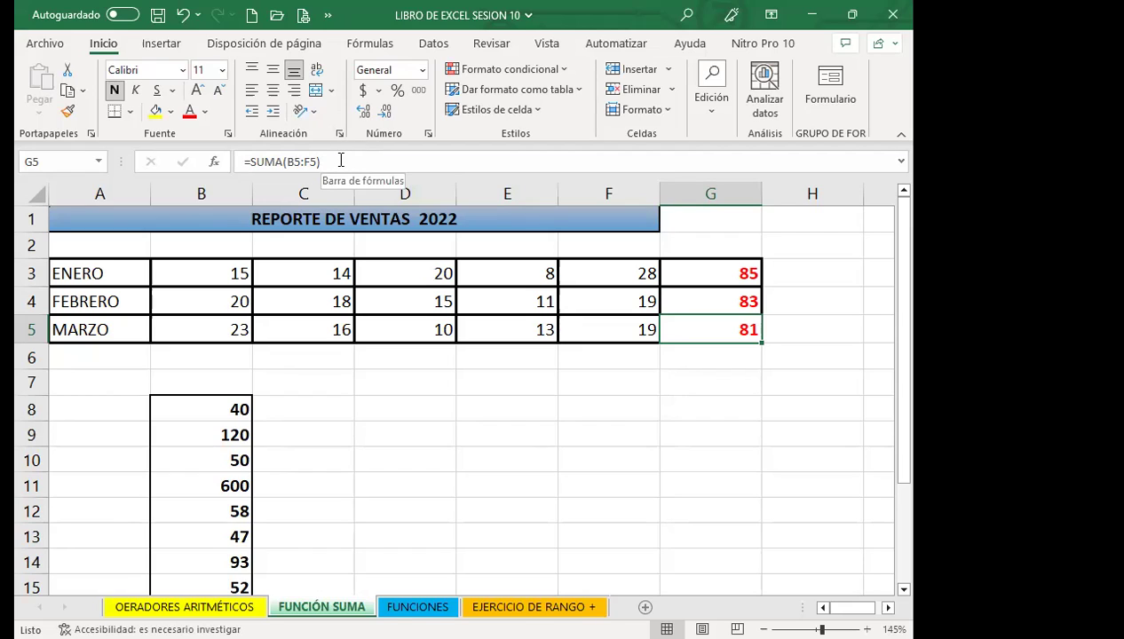
pyautogui.click(677, 277)
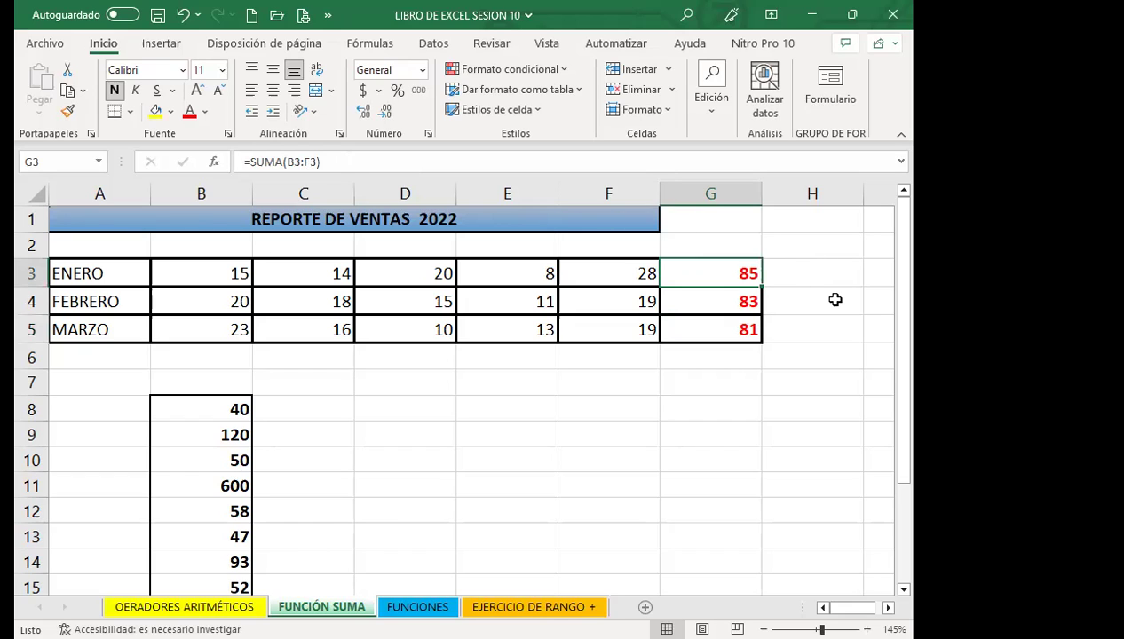
pyautogui.press('Down')
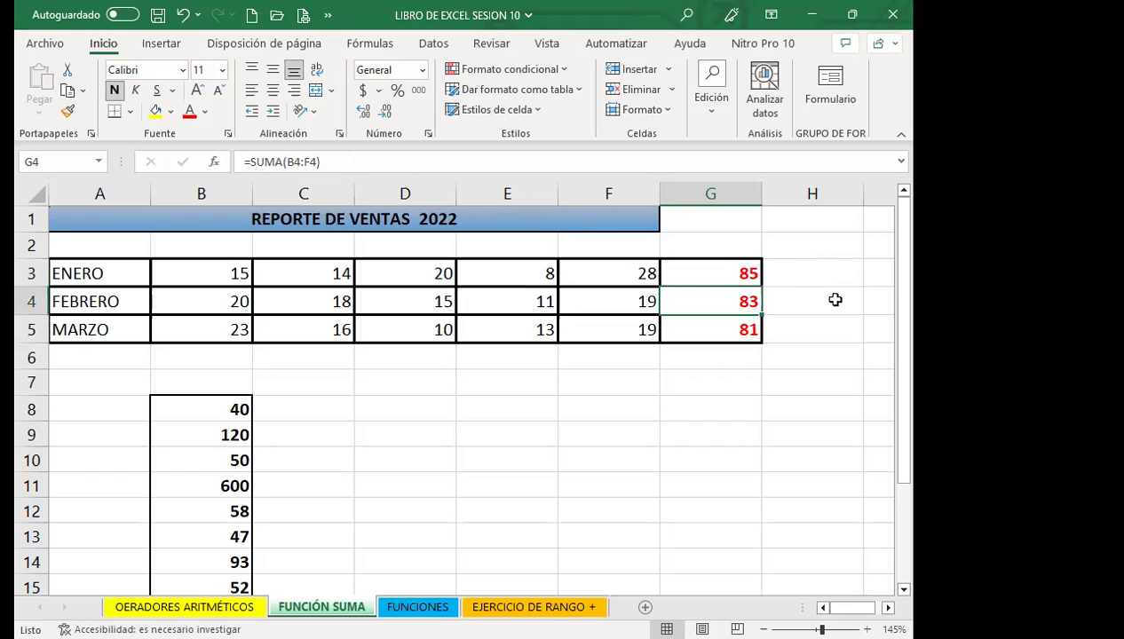
pyautogui.press('Down')
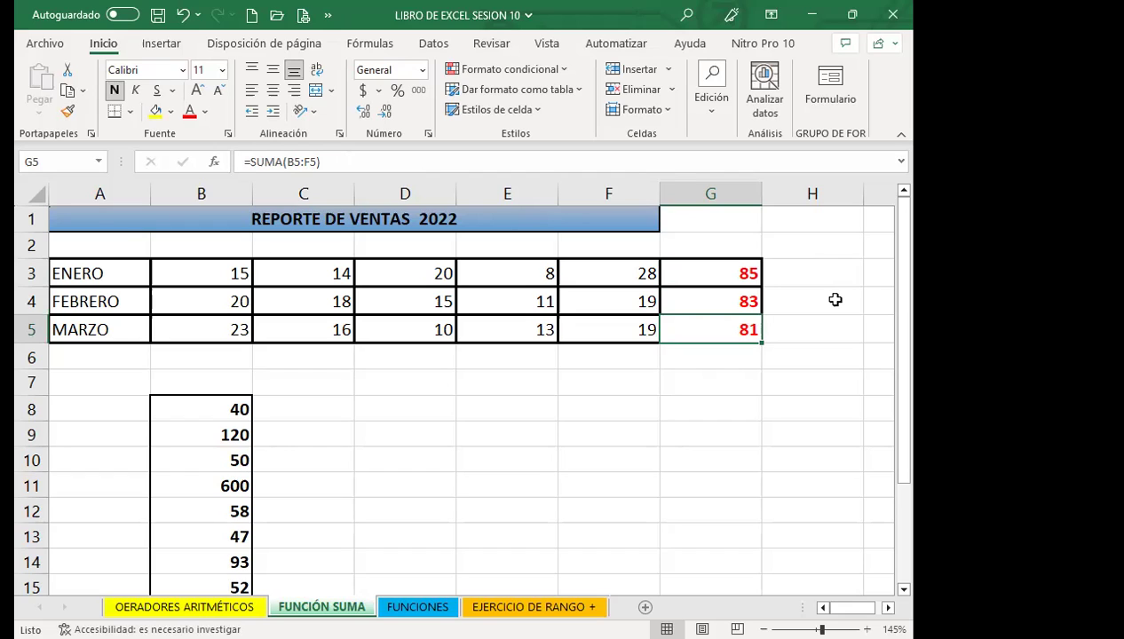
# Step: Replace the value 8 in E3 with the word HOLA
pyautogui.click(519, 278)
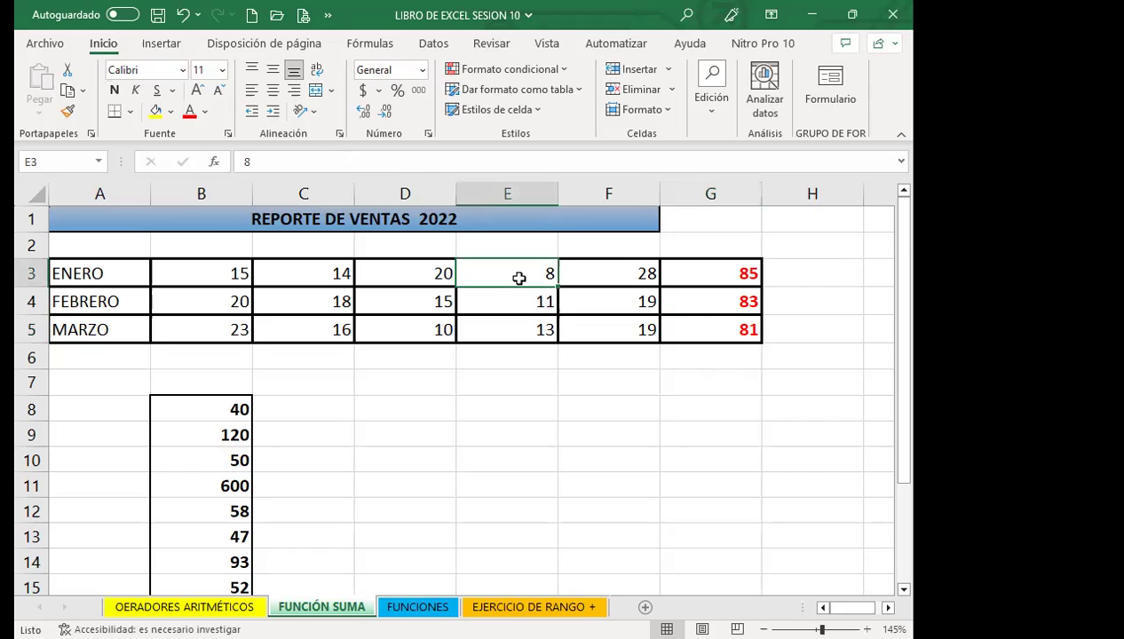
pyautogui.write('HOLA')
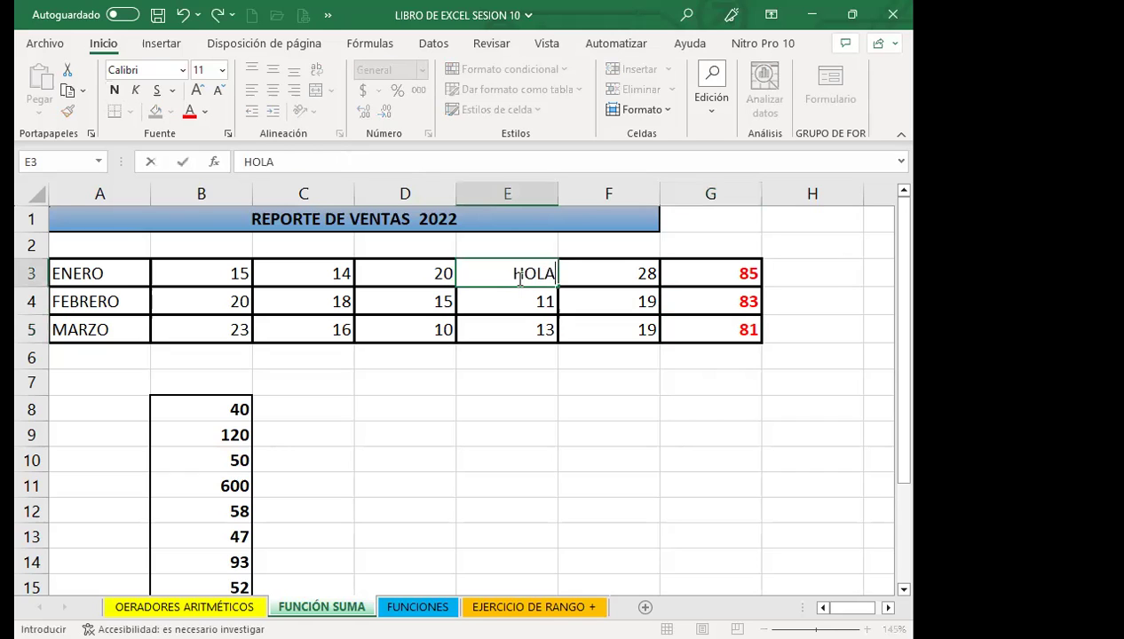
pyautogui.press('Return')
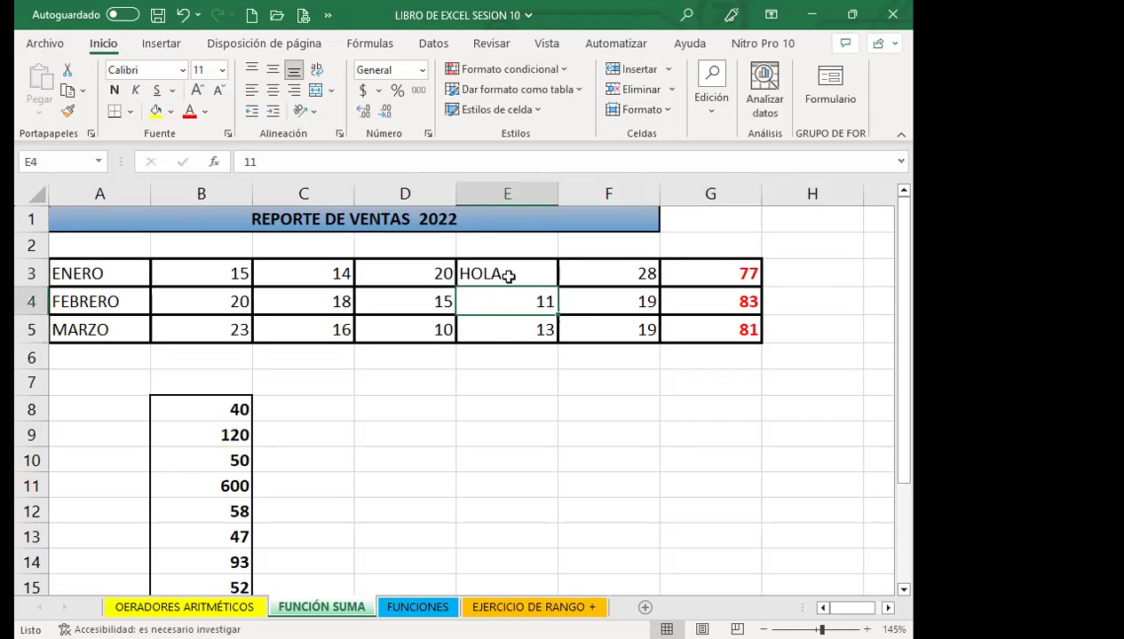
# Step: Compare January's row 3 values with the G3 total, which now ignores HOLA
pyautogui.click(511, 275)
pyautogui.click(712, 277)
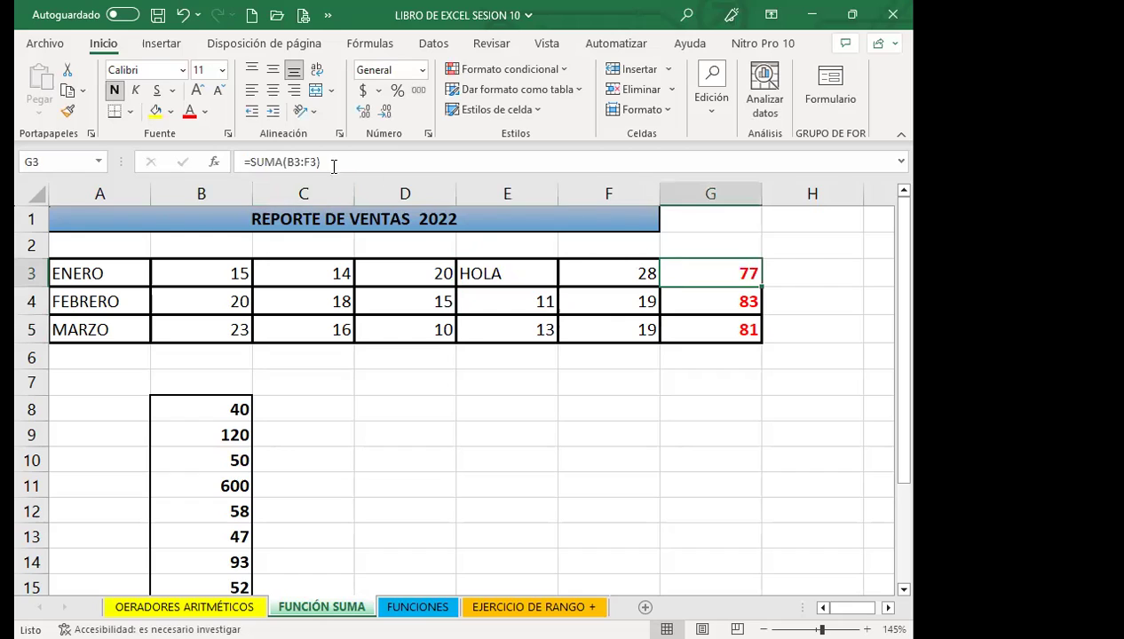
pyautogui.click(499, 279)
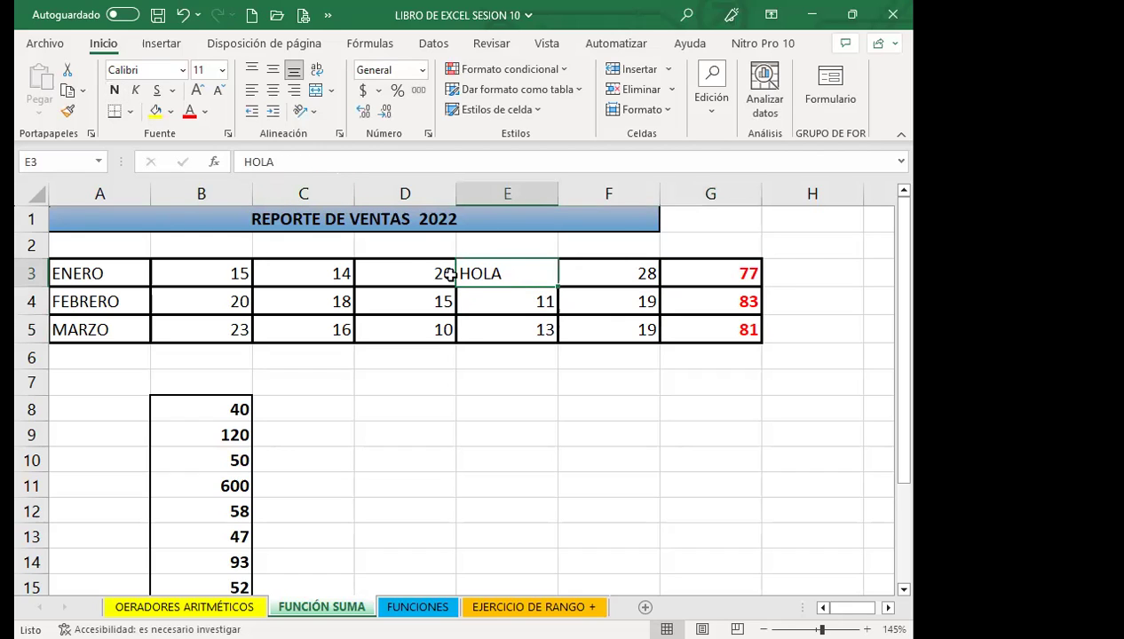
pyautogui.click(400, 277)
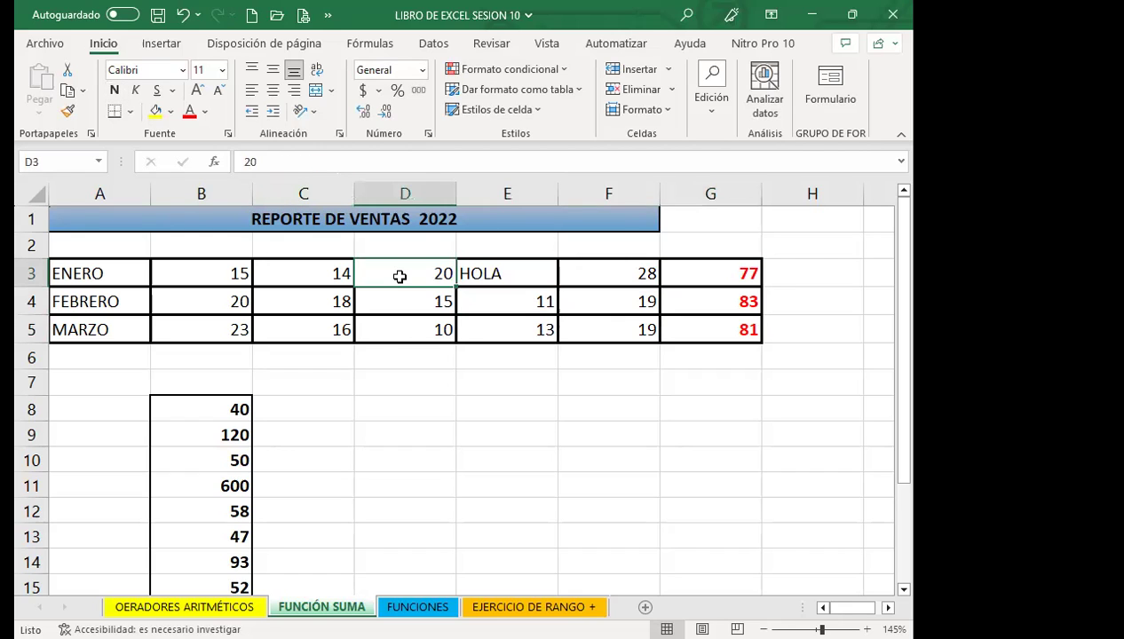
pyautogui.click(524, 282)
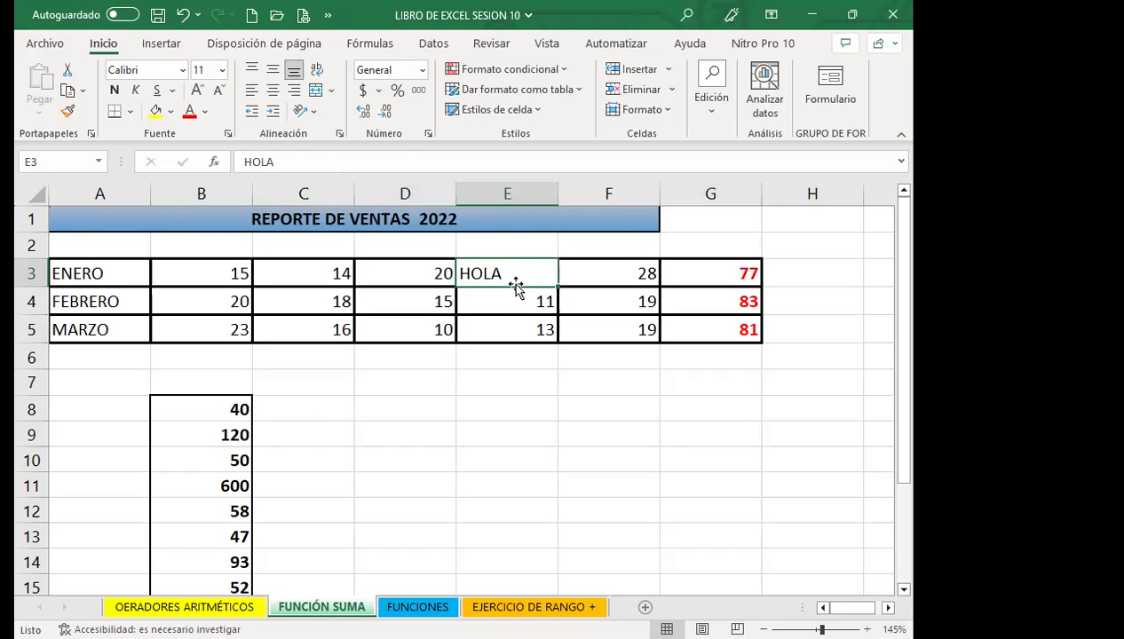
pyautogui.click(397, 268)
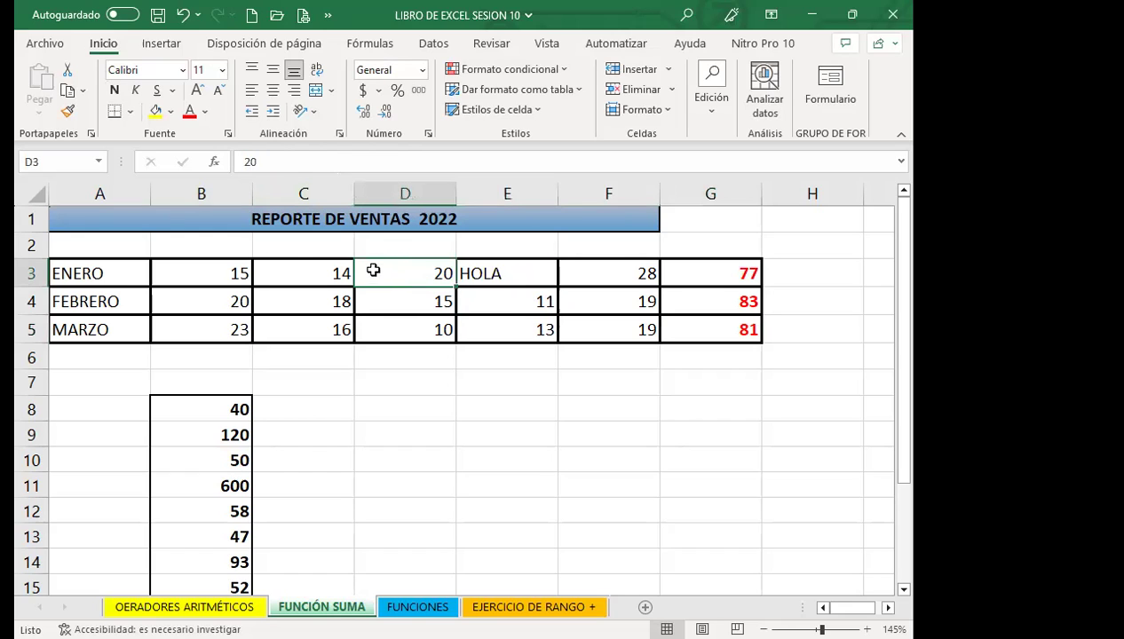
pyautogui.click(301, 269)
pyautogui.click(223, 267)
pyautogui.click(596, 280)
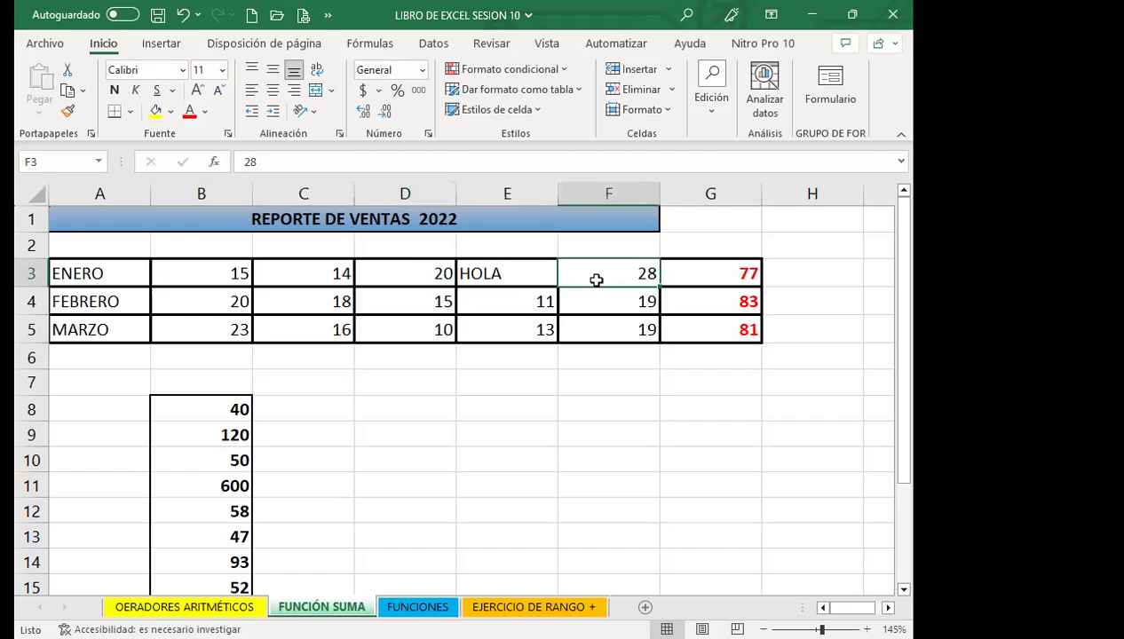
pyautogui.click(691, 276)
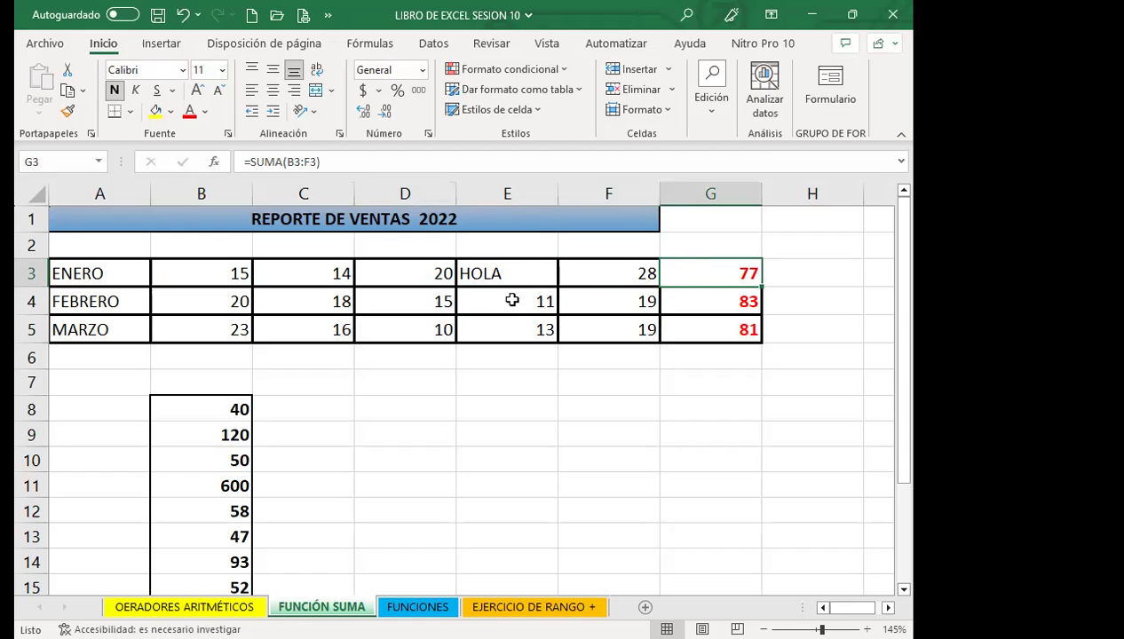
# Step: Recheck HOLA in E3 and the G3 total, stepping back through January's values to F3
pyautogui.click(521, 273)
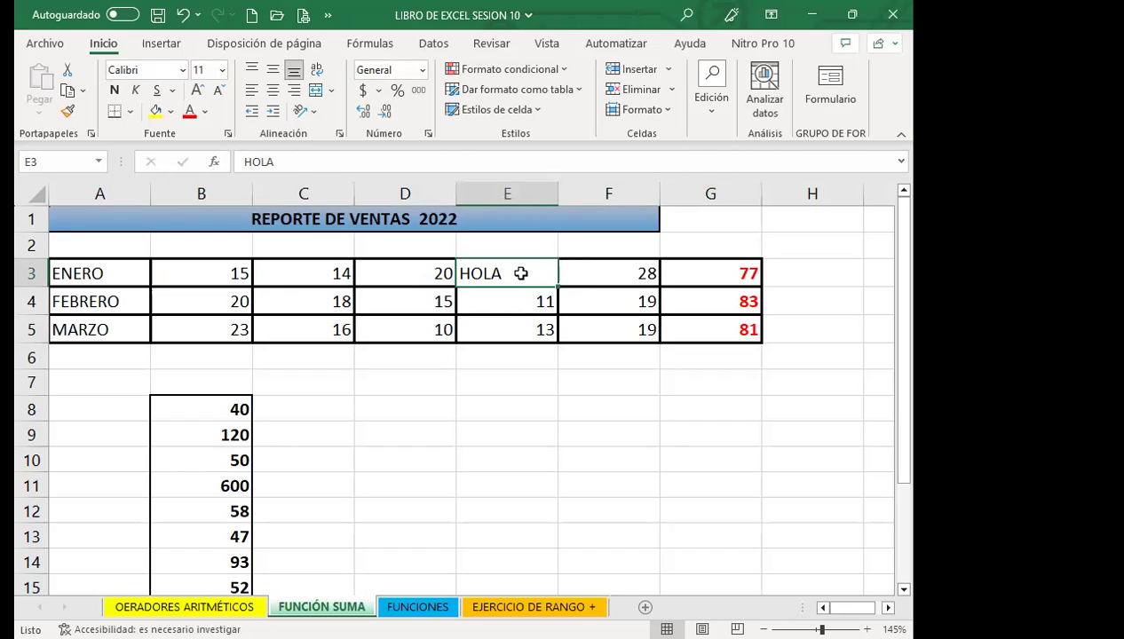
pyautogui.click(688, 264)
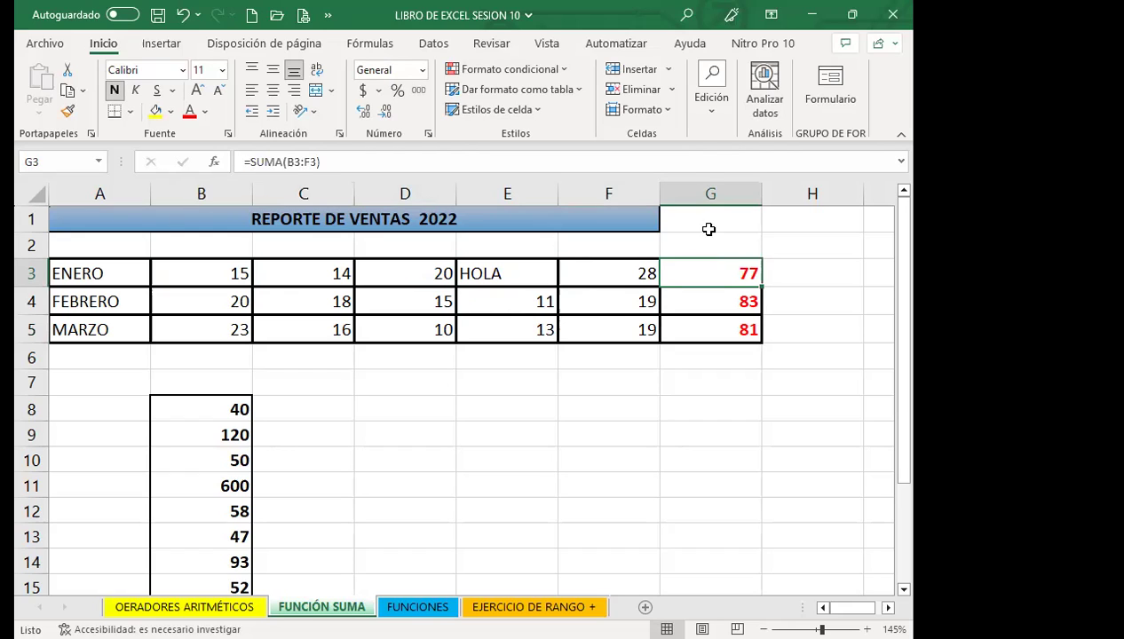
pyautogui.click(621, 280)
pyautogui.click(431, 273)
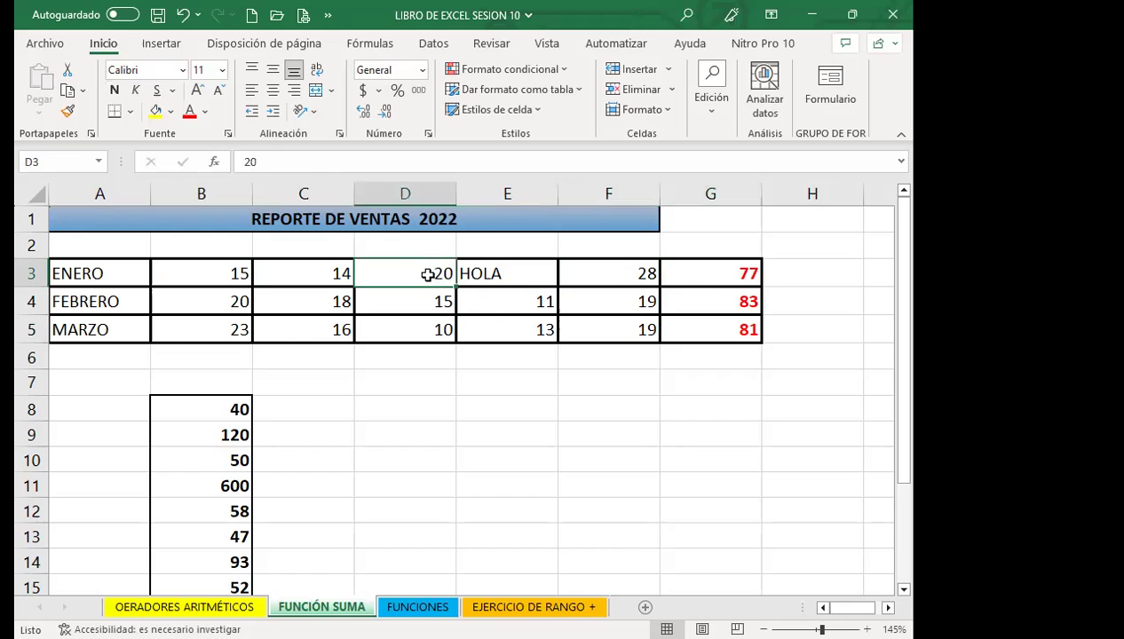
pyautogui.click(315, 276)
pyautogui.click(227, 276)
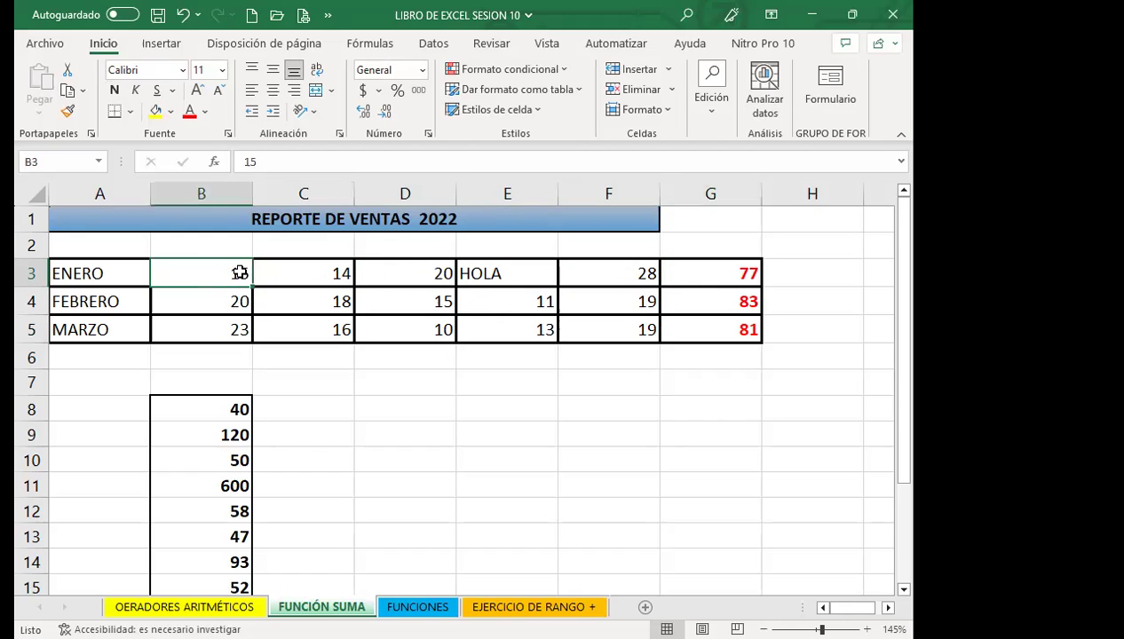
pyautogui.click(590, 272)
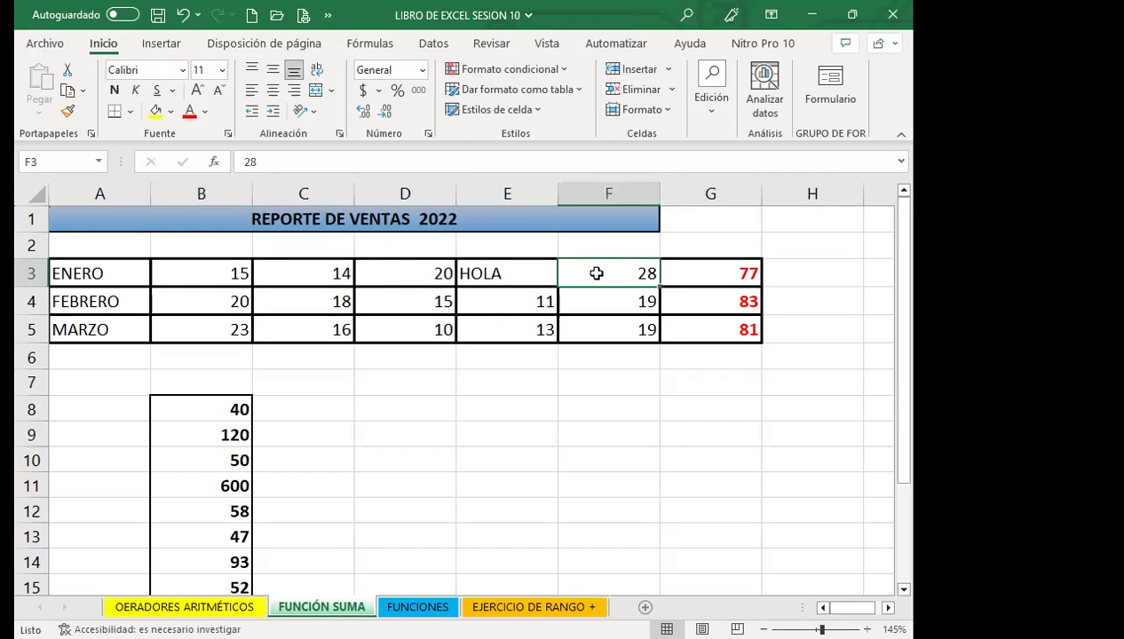
pyautogui.hotkey('ctrl', 'z')
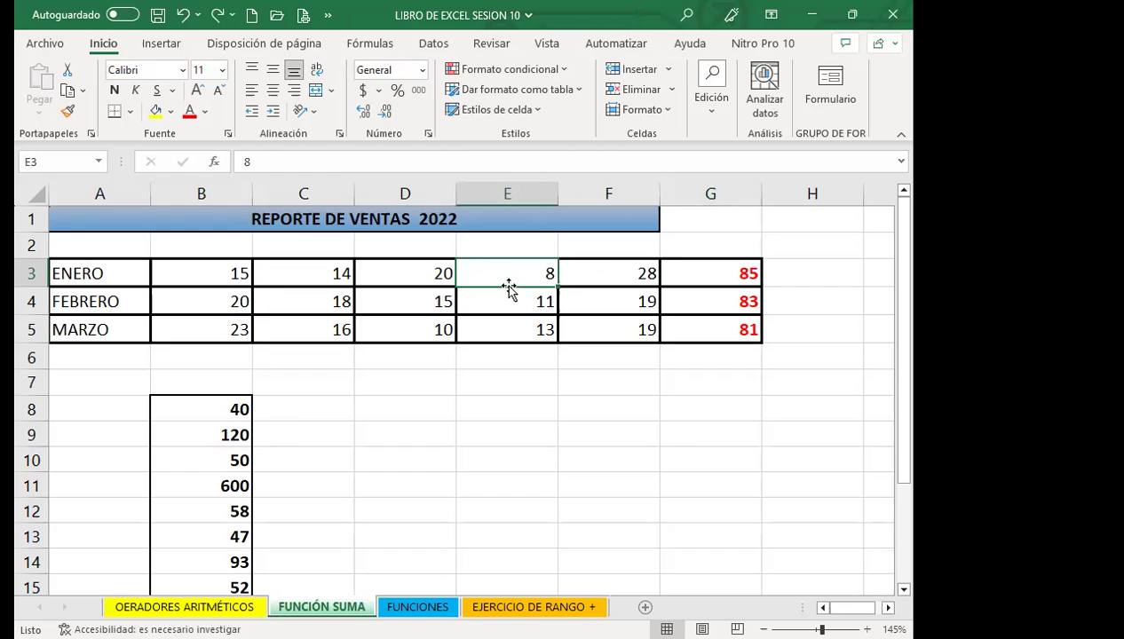
pyautogui.click(605, 270)
pyautogui.click(684, 271)
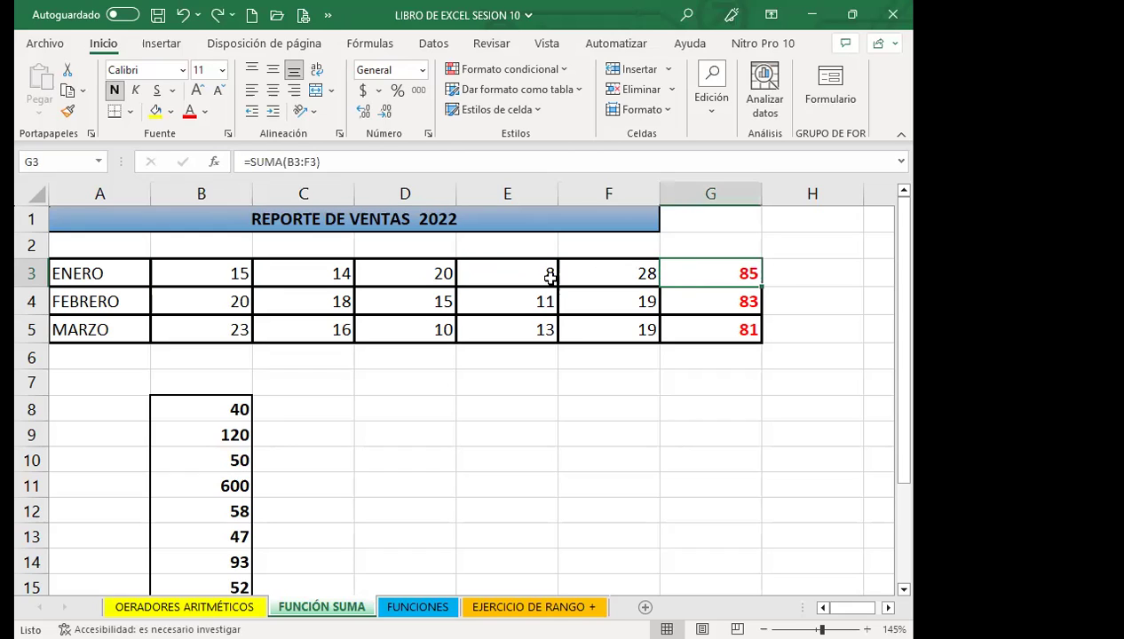
pyautogui.click(485, 279)
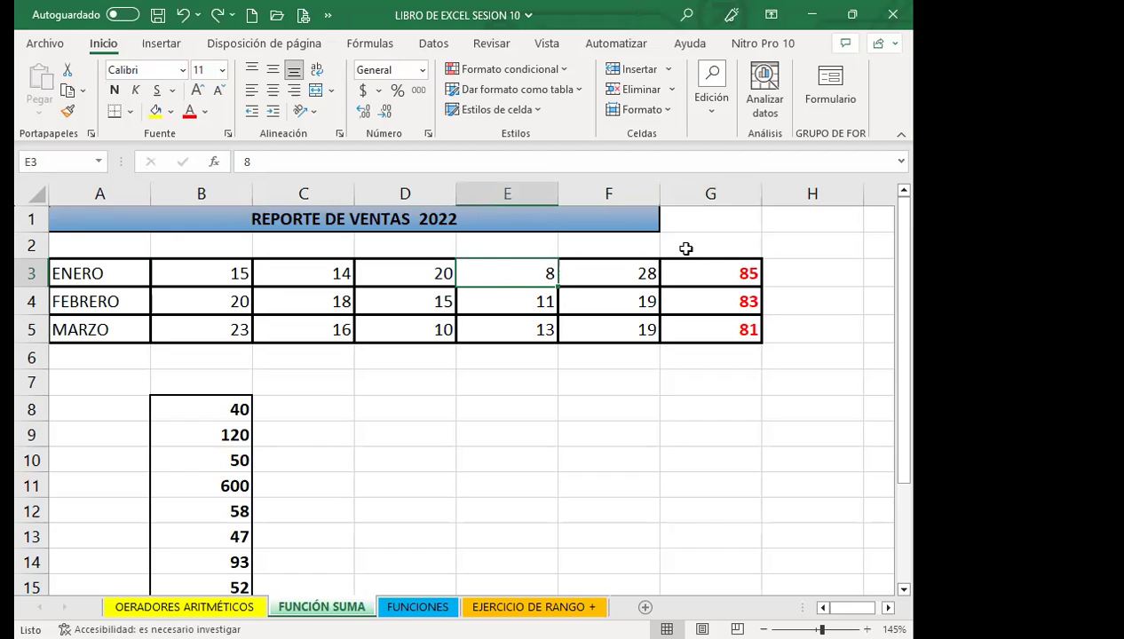
pyautogui.click(714, 275)
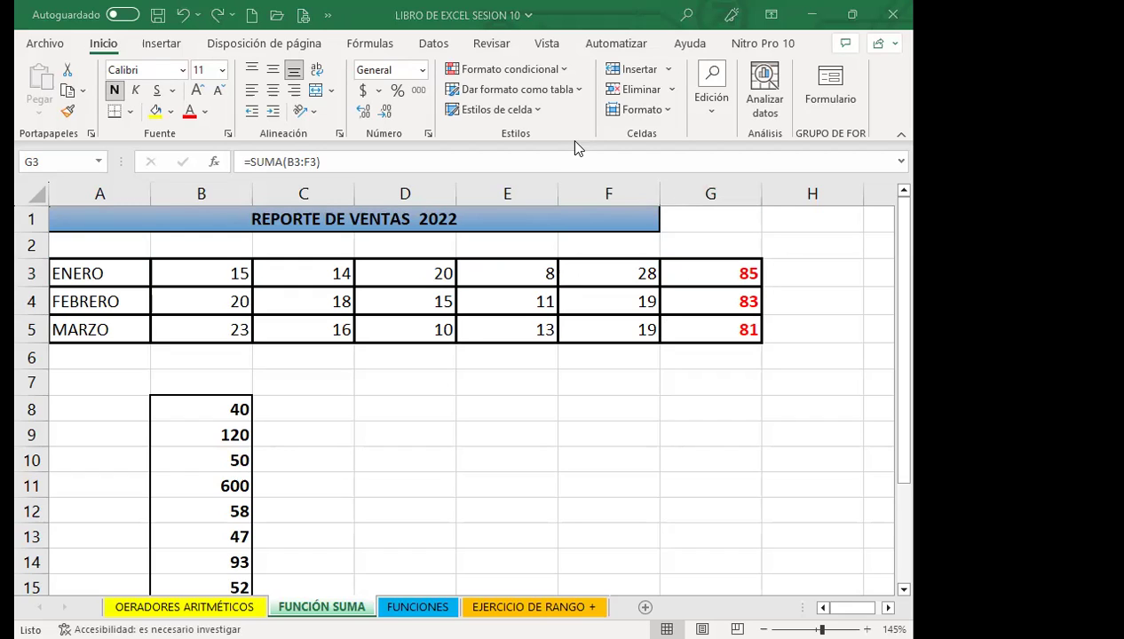
pyautogui.click(414, 274)
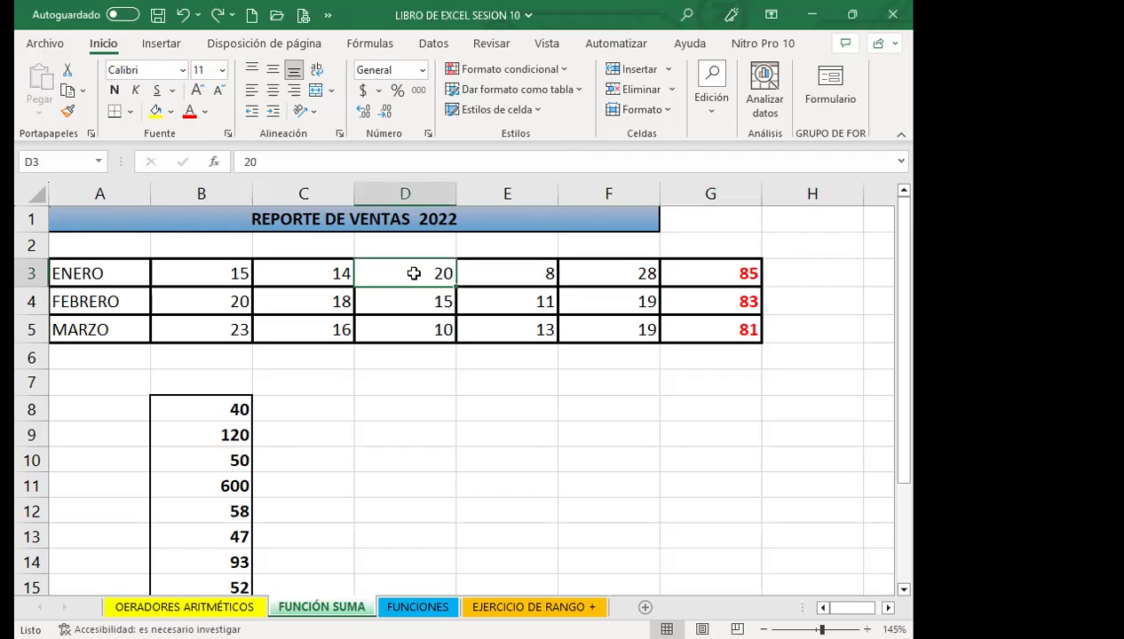
# Step: Clear FEBRERO's values in C4 and D4, dropping its total to 50
pyautogui.click(696, 301)
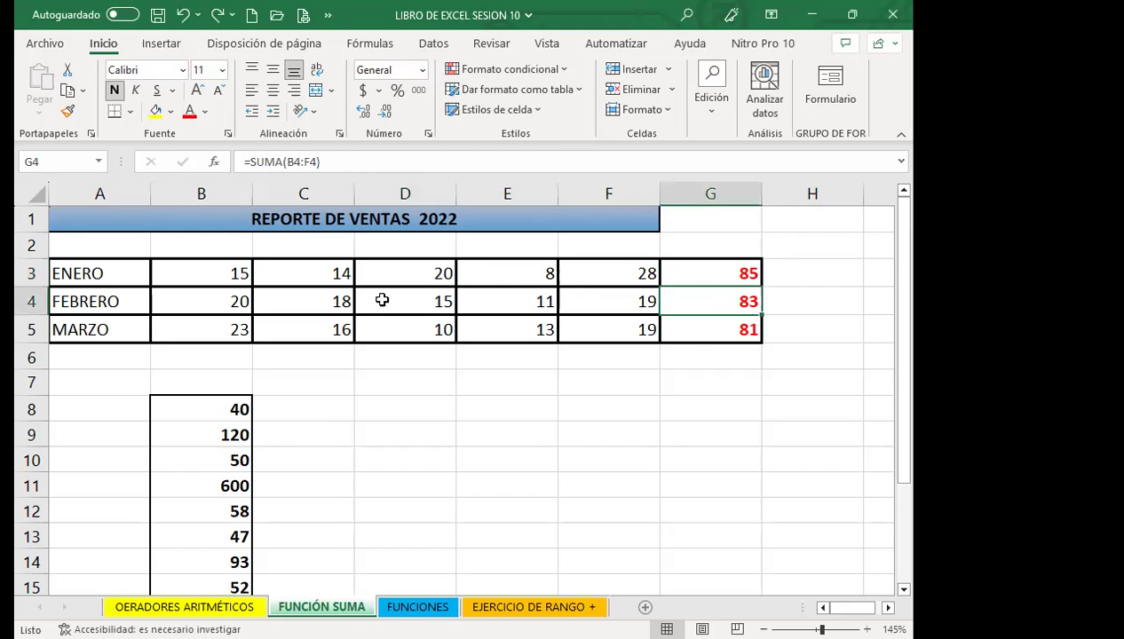
pyautogui.moveTo(304, 301); pyautogui.dragTo(410, 302)
pyautogui.press('Delete')
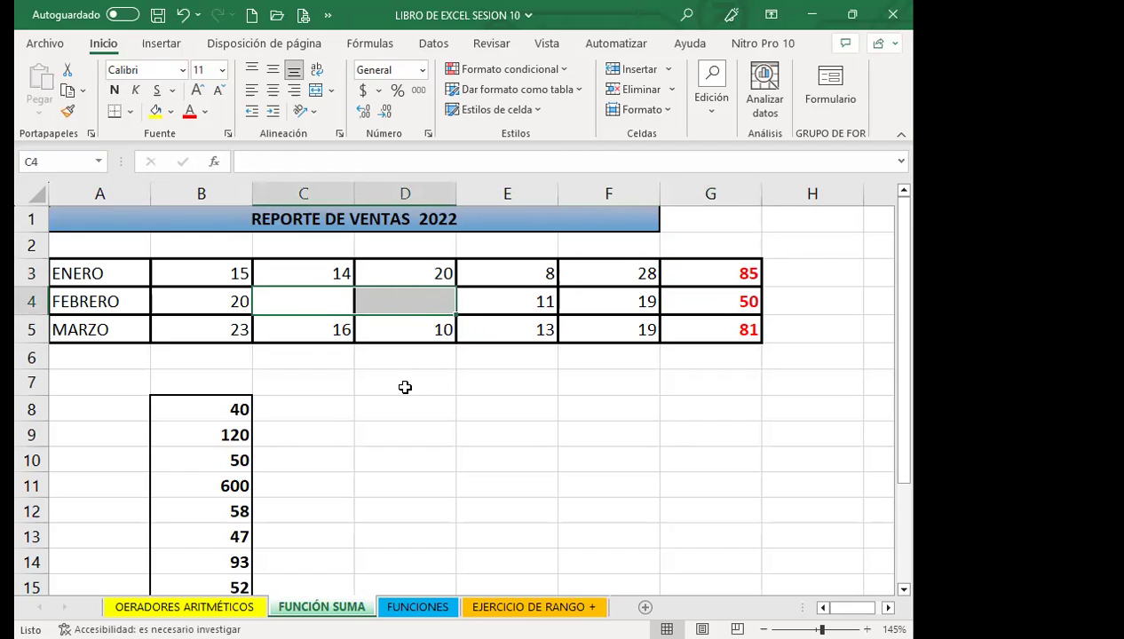
pyautogui.click(407, 405)
pyautogui.click(703, 297)
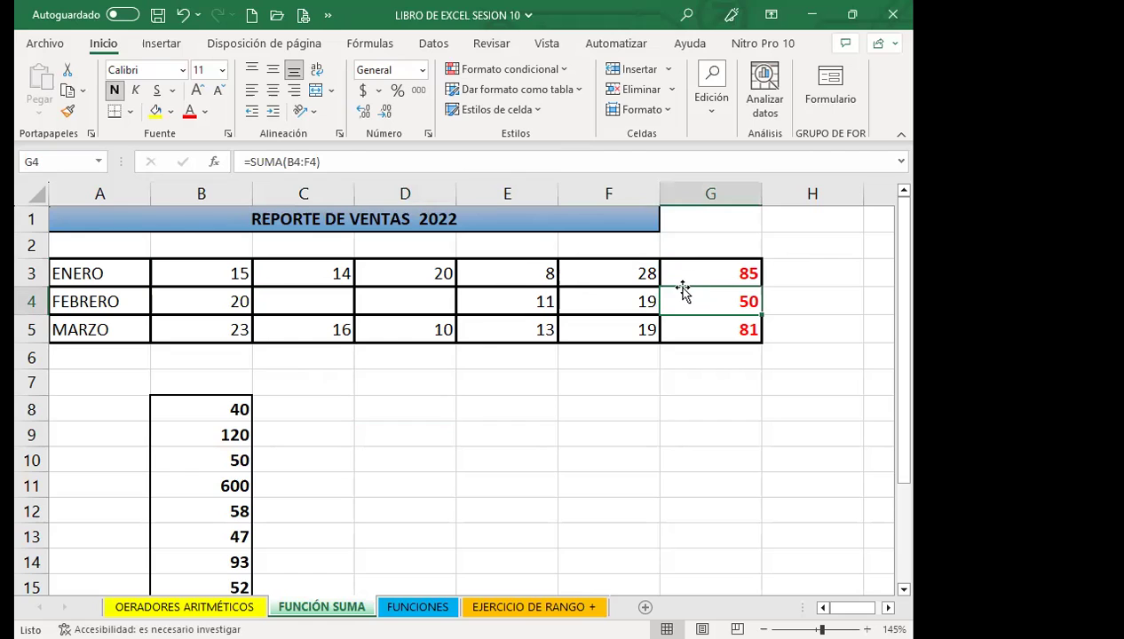
# Step: Delete the G4 total and rebuild it with AutoSum over B4:F4
pyautogui.press('Delete')
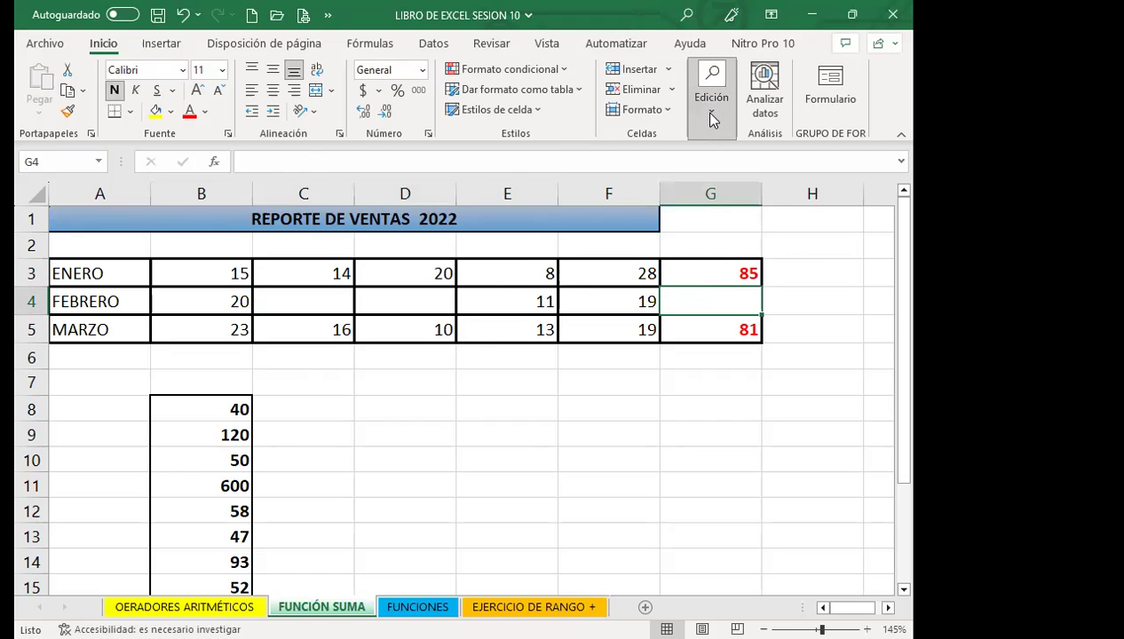
pyautogui.hotkey('alt', '=')
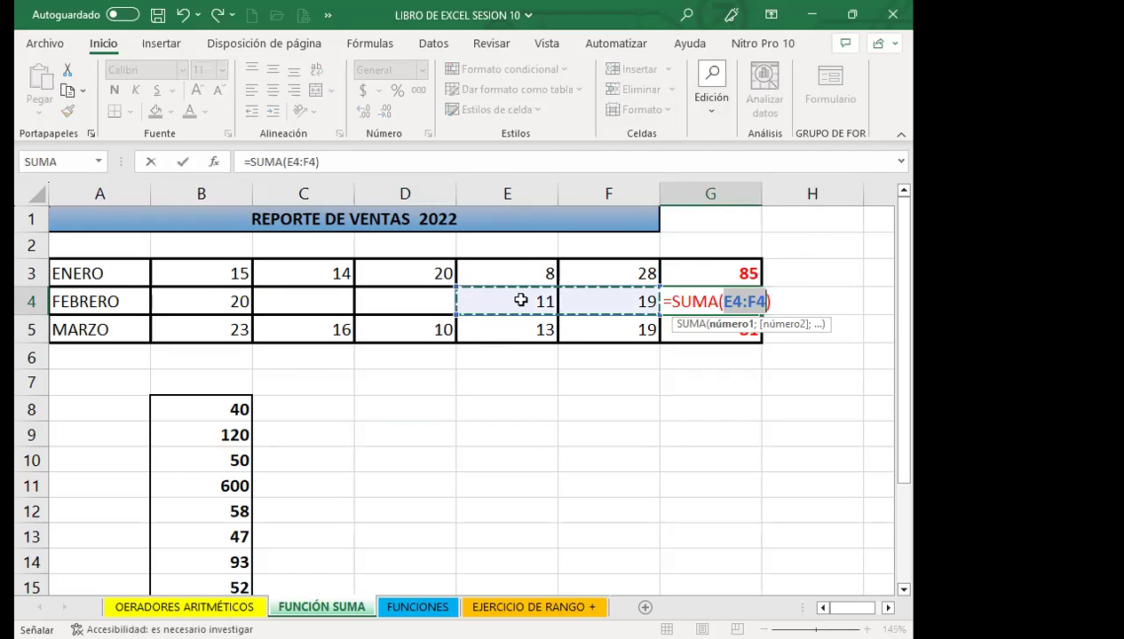
pyautogui.click(215, 300)
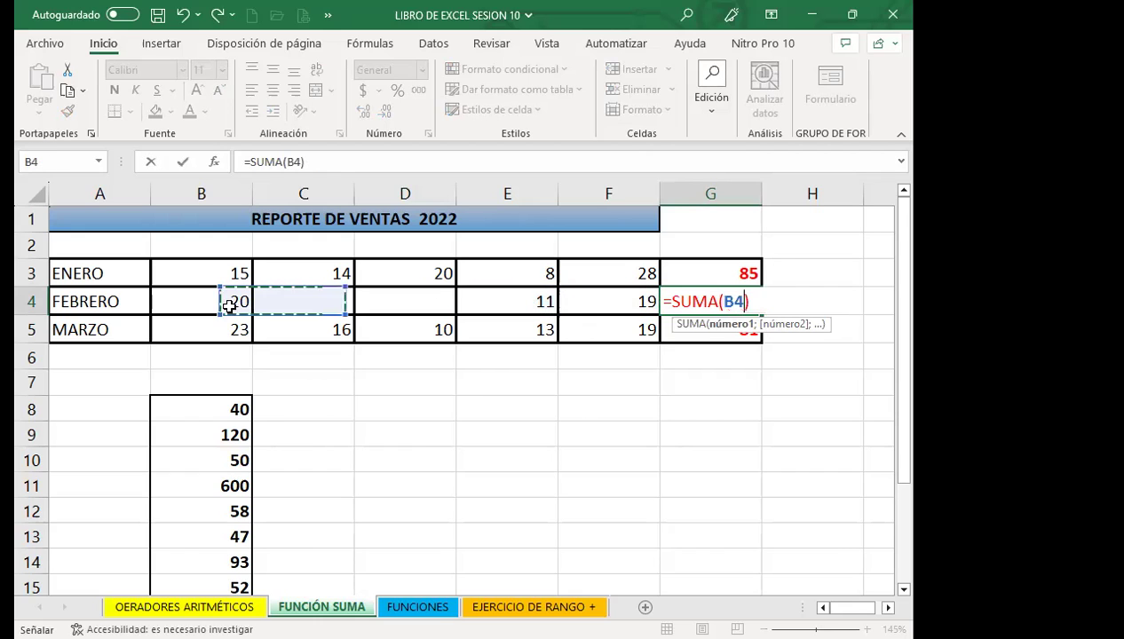
pyautogui.keyDown('shift'); pyautogui.click(577, 305); pyautogui.keyUp('shift')
pyautogui.hotkey('ctrl', 'Return')
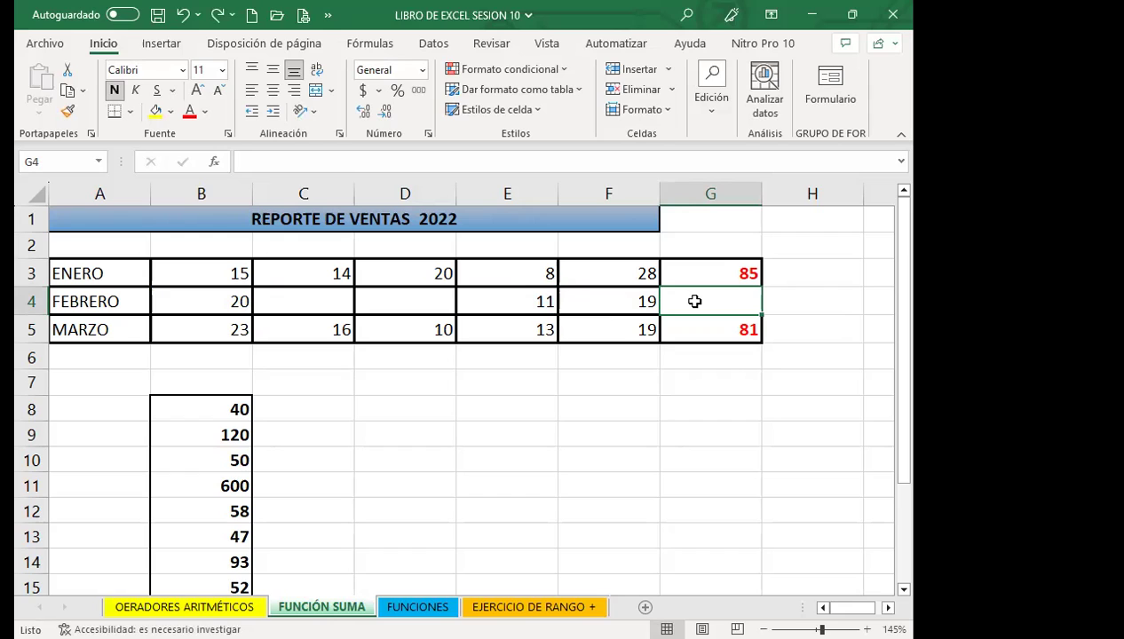
# Step: Undo the deletion so C4 and D4 hold 18 and 15 again, and check G4
pyautogui.click(561, 303)
pyautogui.hotkey('ctrl', 'z')
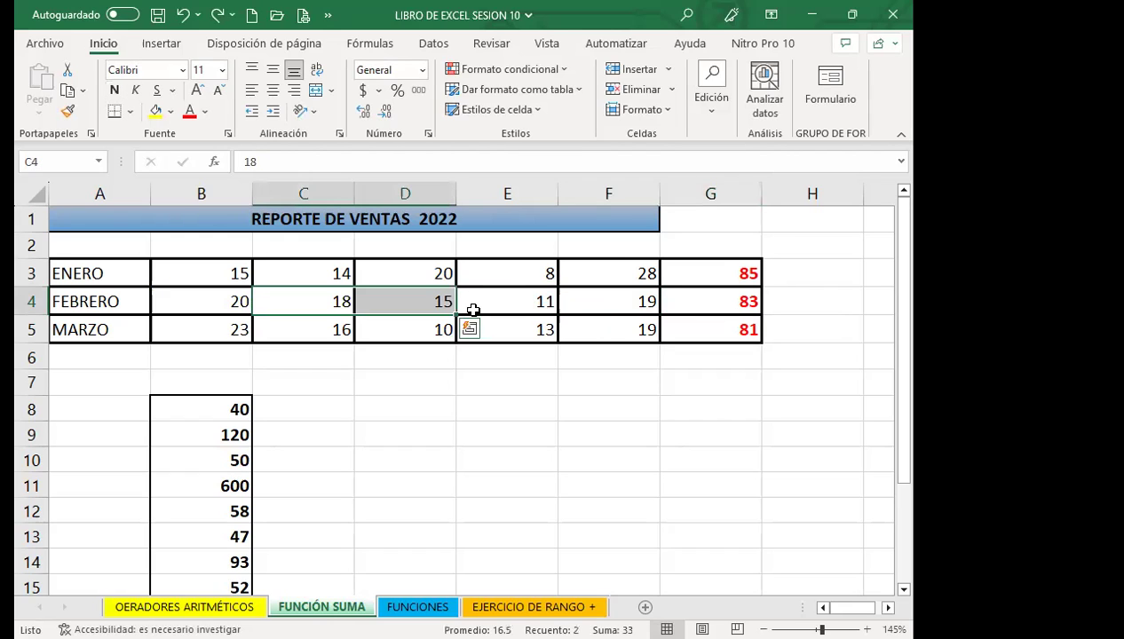
pyautogui.click(498, 309)
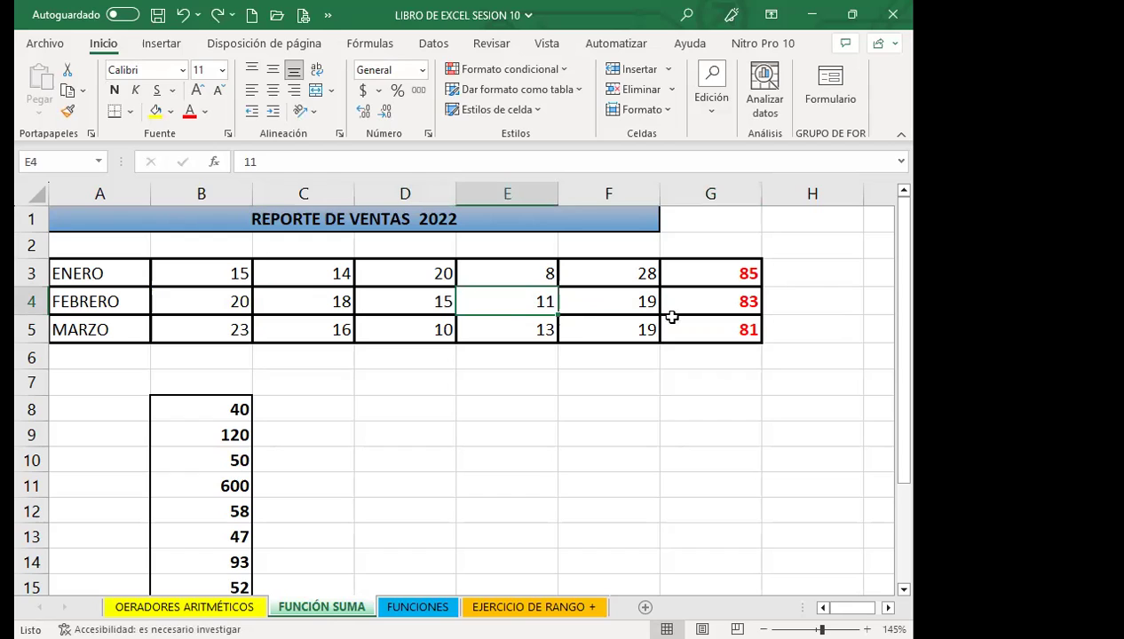
pyautogui.click(700, 303)
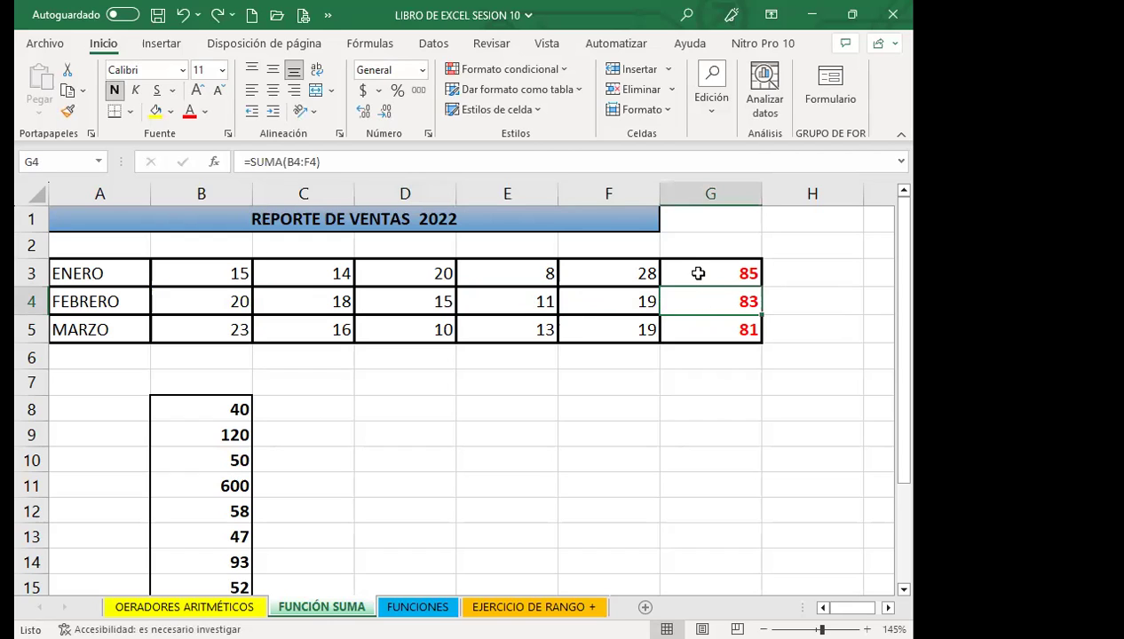
# Step: Review the G3 and G4 totals and step through the MARZO values in row 5
pyautogui.click(698, 275)
pyautogui.click(687, 301)
pyautogui.click(324, 331)
pyautogui.click(404, 330)
pyautogui.click(506, 331)
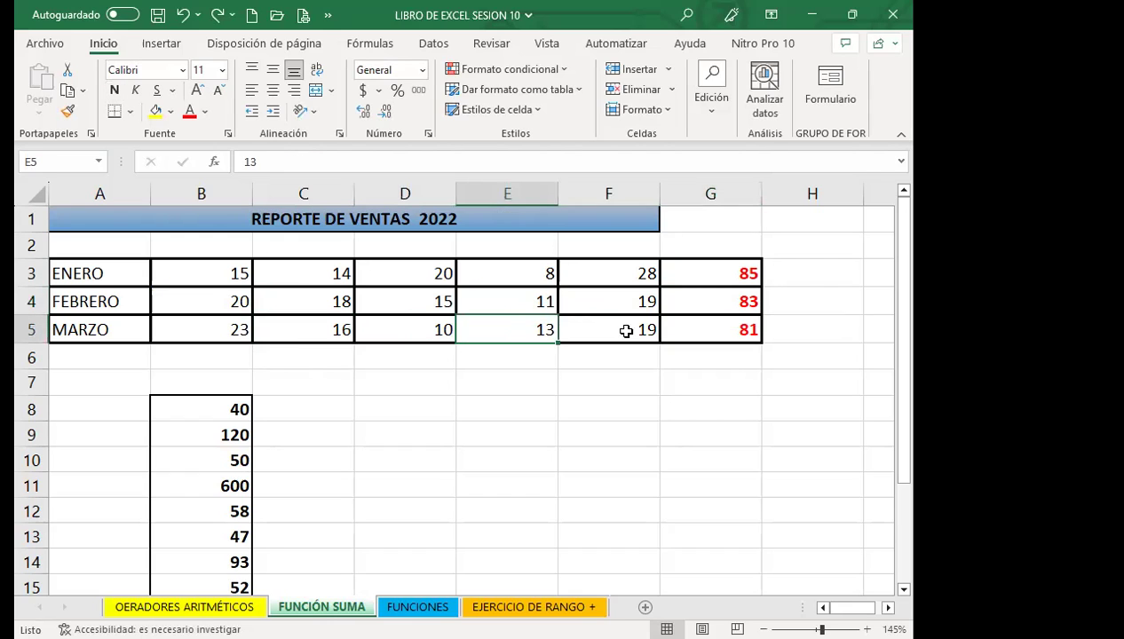
pyautogui.click(625, 328)
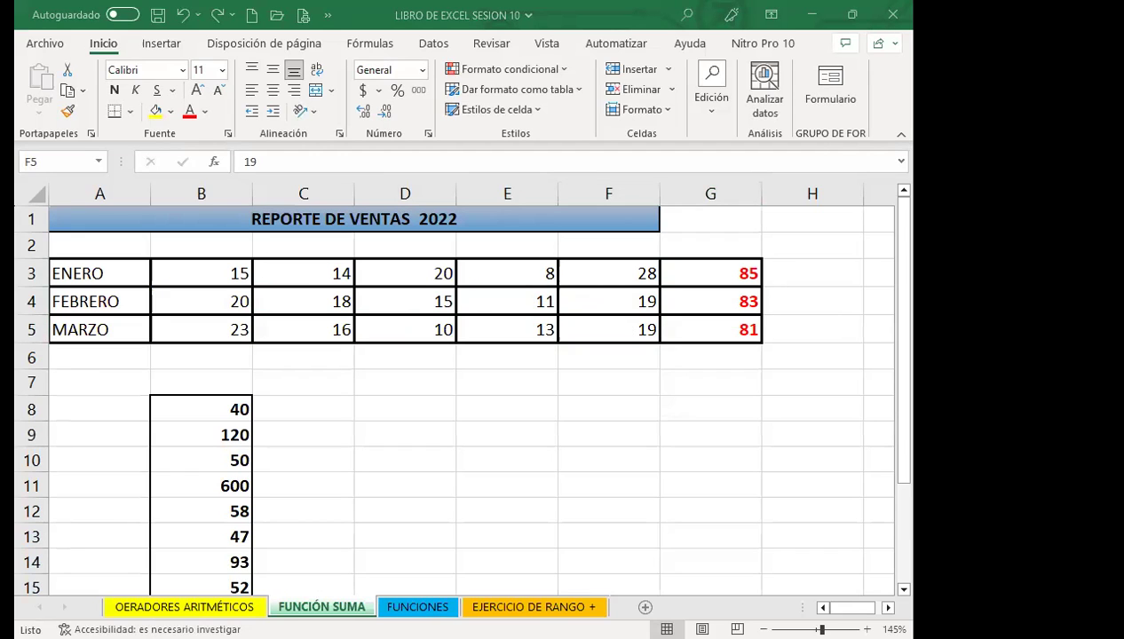
# Step: Start a formula in the TOTAL cell B17 below the column B numbers
pyautogui.click(189, 452)
pyautogui.scroll(-2, 308, 438)
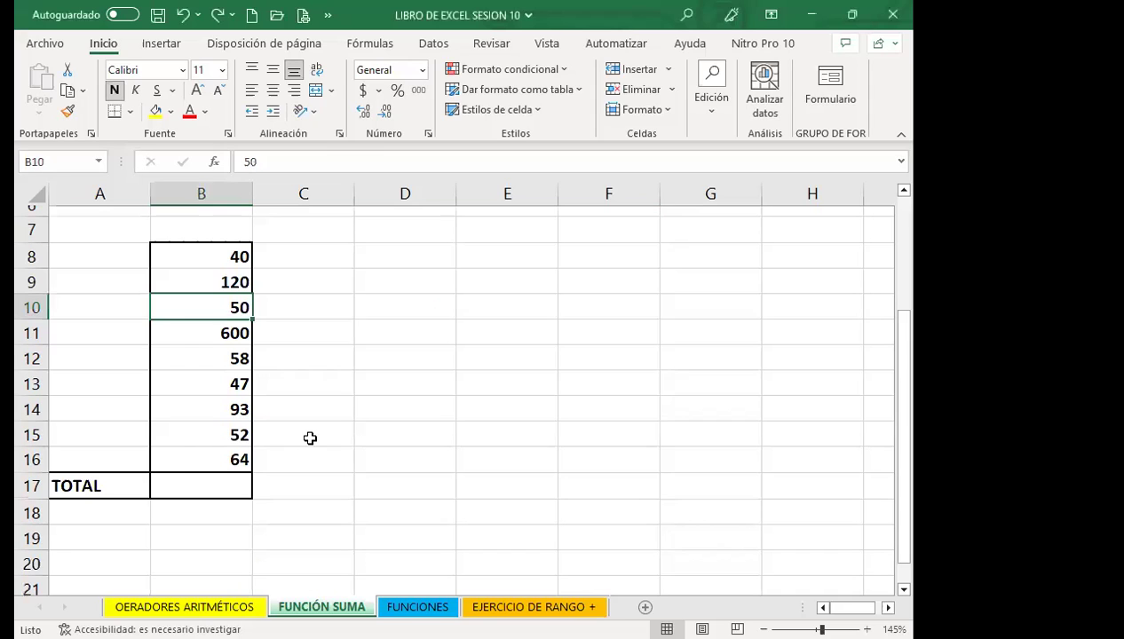
pyautogui.click(197, 485)
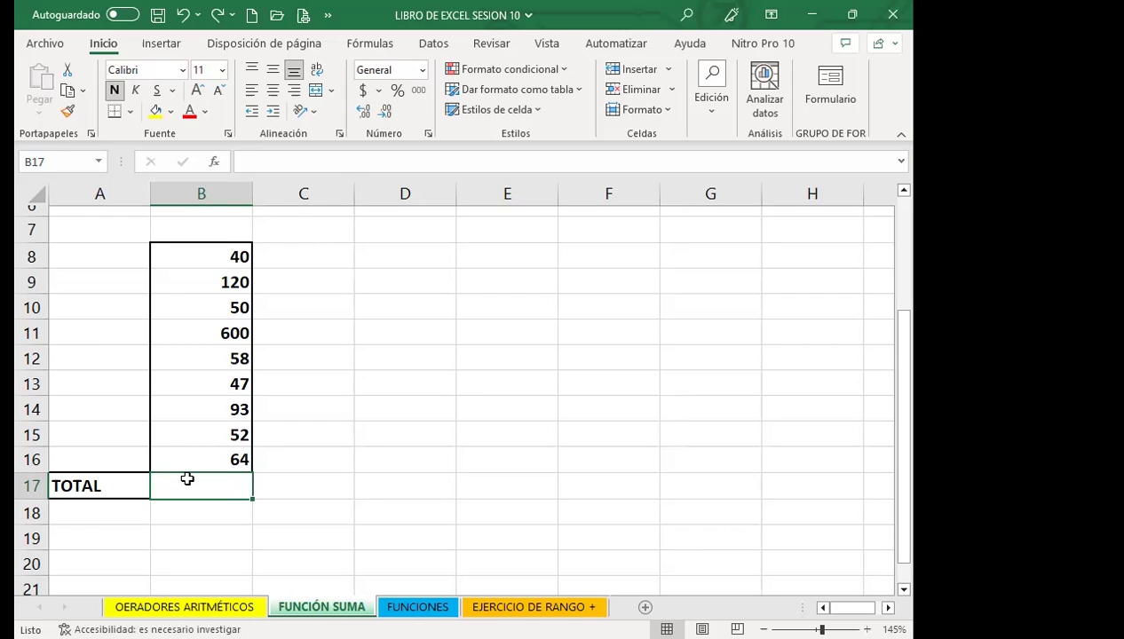
pyautogui.write('=')
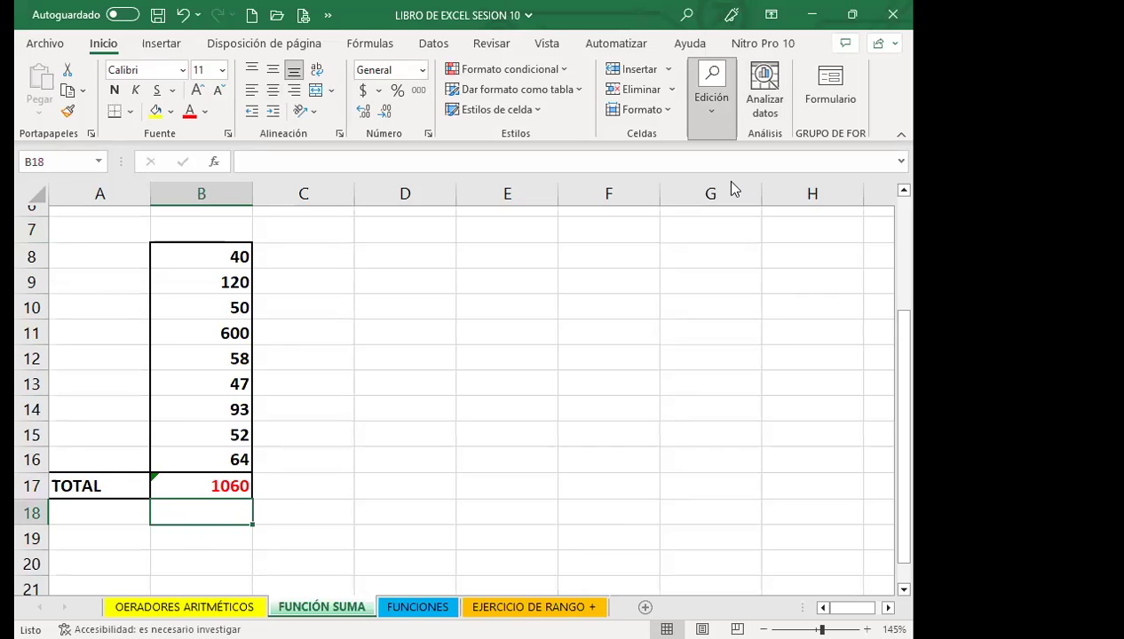
# Step: Enter =SUMA(B8:B16) in B18, giving 1124, and compare it with B17's TOTAL
pyautogui.hotkey('alt', '=')
pyautogui.click(212, 258)
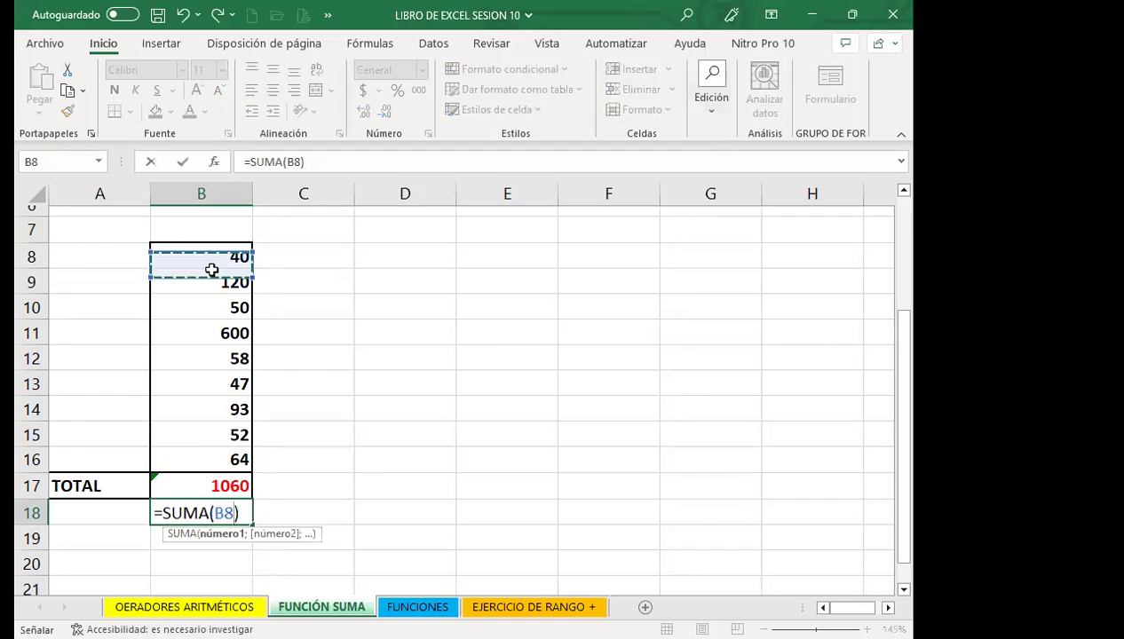
pyautogui.keyDown('shift'); pyautogui.click(210, 455); pyautogui.keyUp('shift')
pyautogui.press('Return')
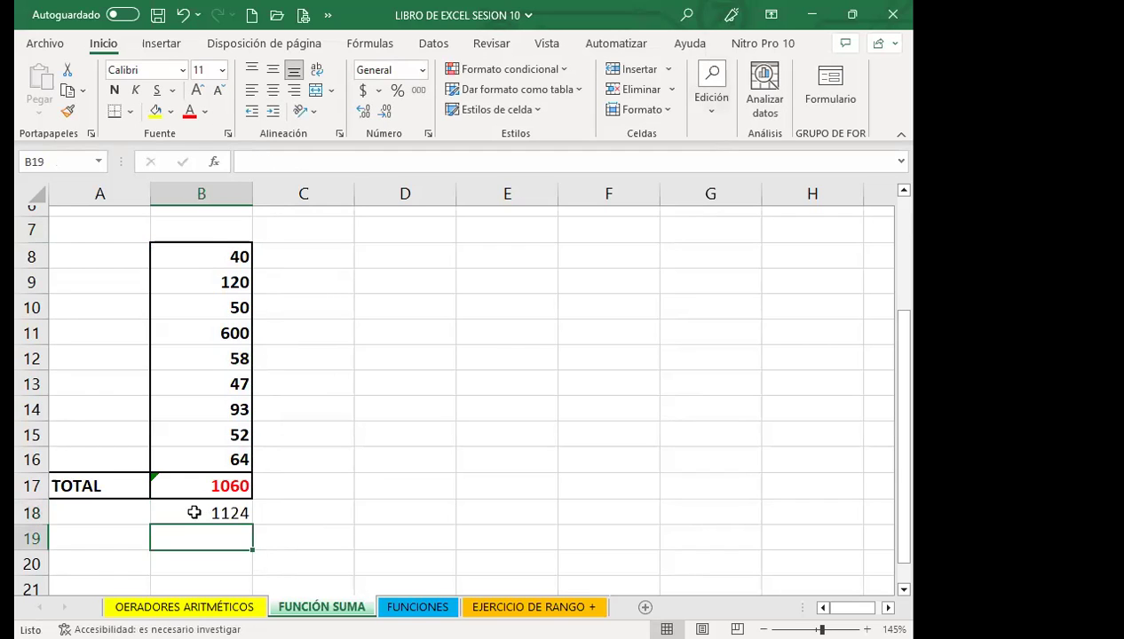
pyautogui.click(190, 508)
pyautogui.click(189, 485)
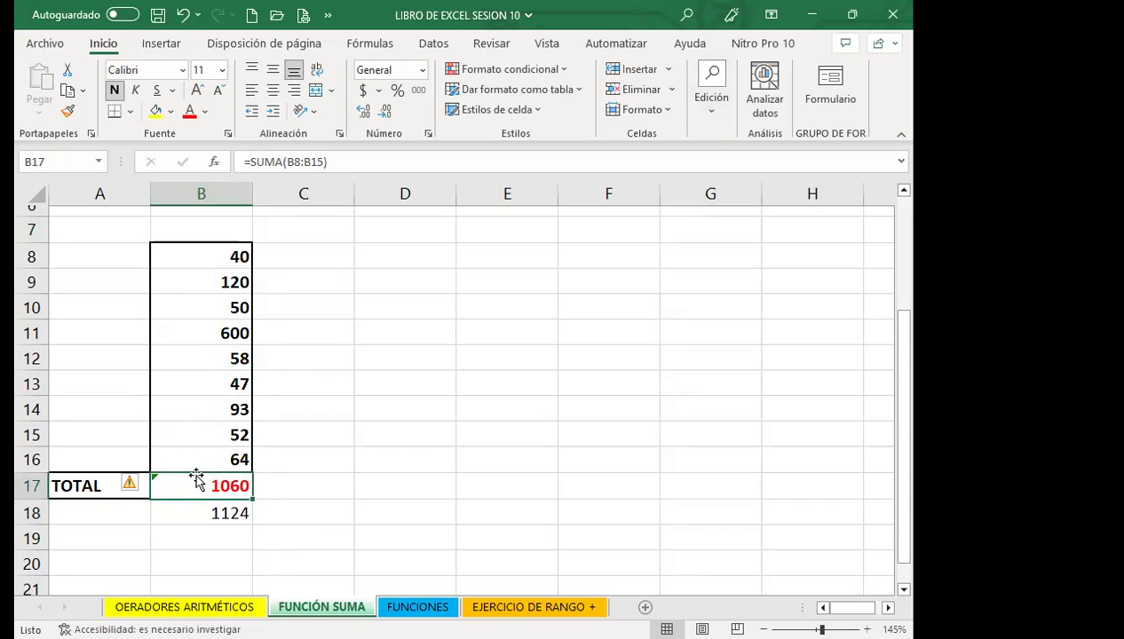
pyautogui.click(189, 511)
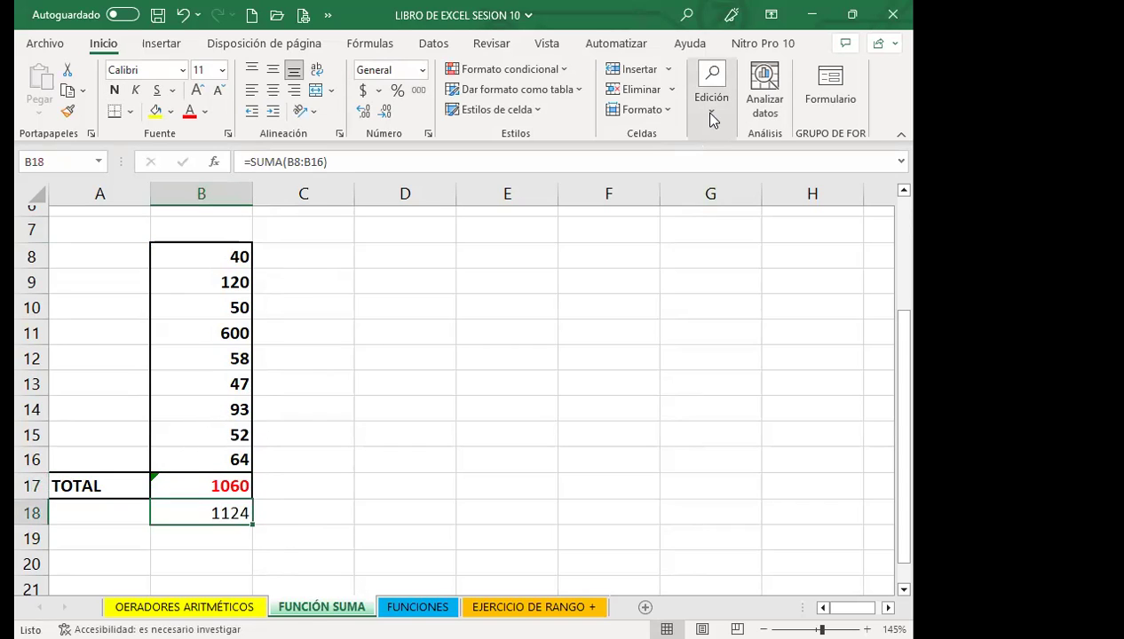
# Step: Rewrite B17 as =SUMA starting the range at B8, comparing it against B18
pyautogui.doubleClick(159, 506)
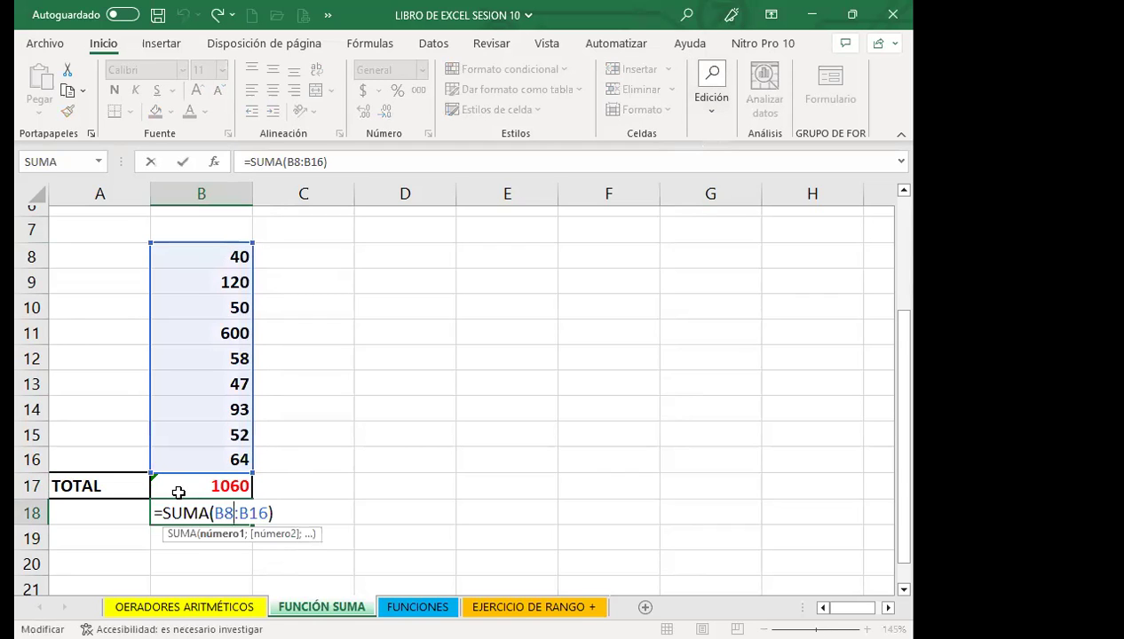
pyautogui.click(183, 489)
pyautogui.write('=')
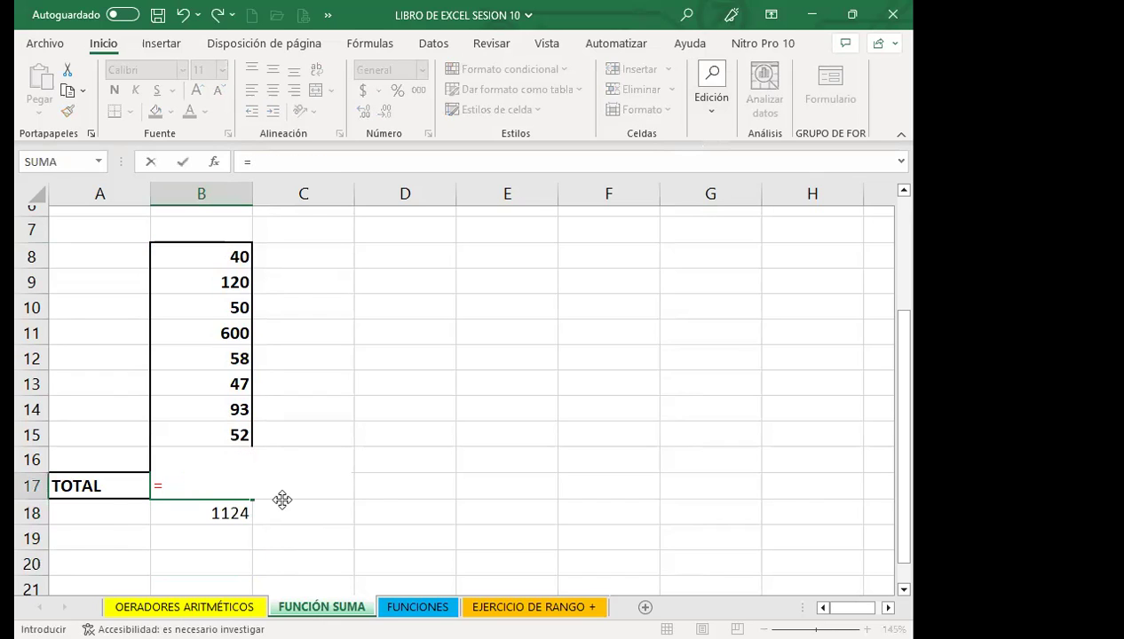
pyautogui.write('SUMA')
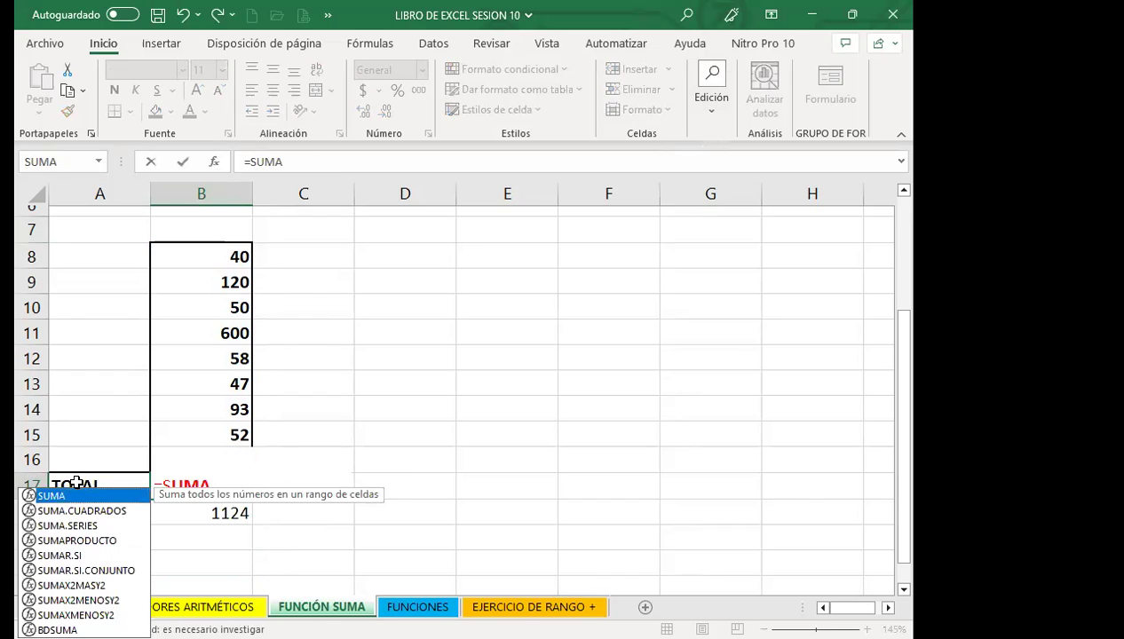
pyautogui.press('Tab')
pyautogui.click(214, 257)
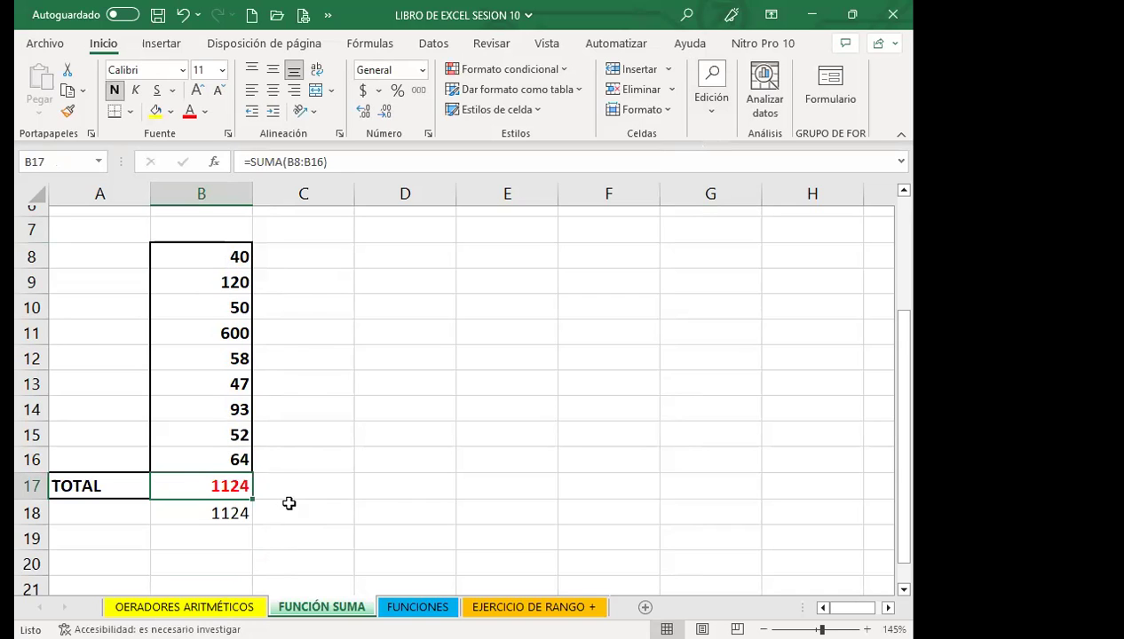
pyautogui.click(191, 514)
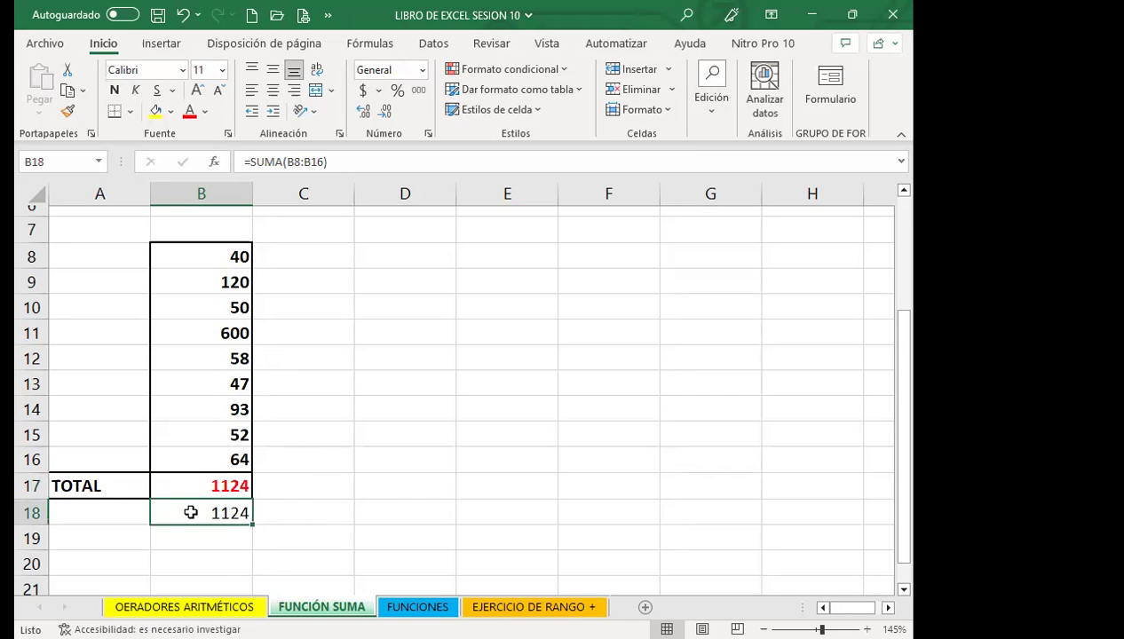
pyautogui.click(205, 486)
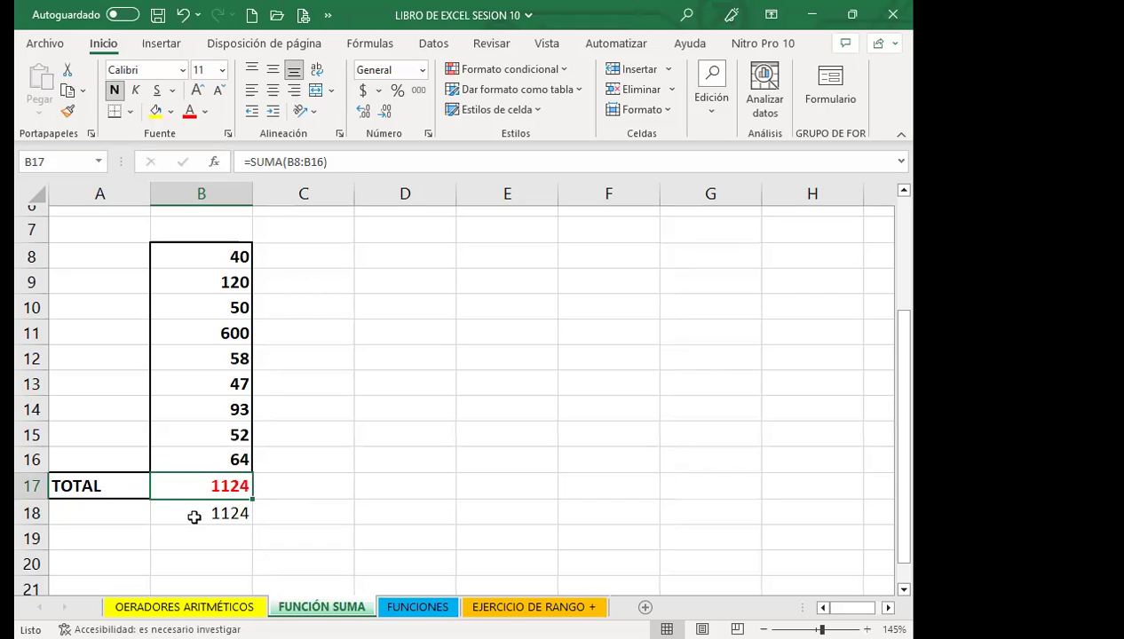
pyautogui.click(195, 517)
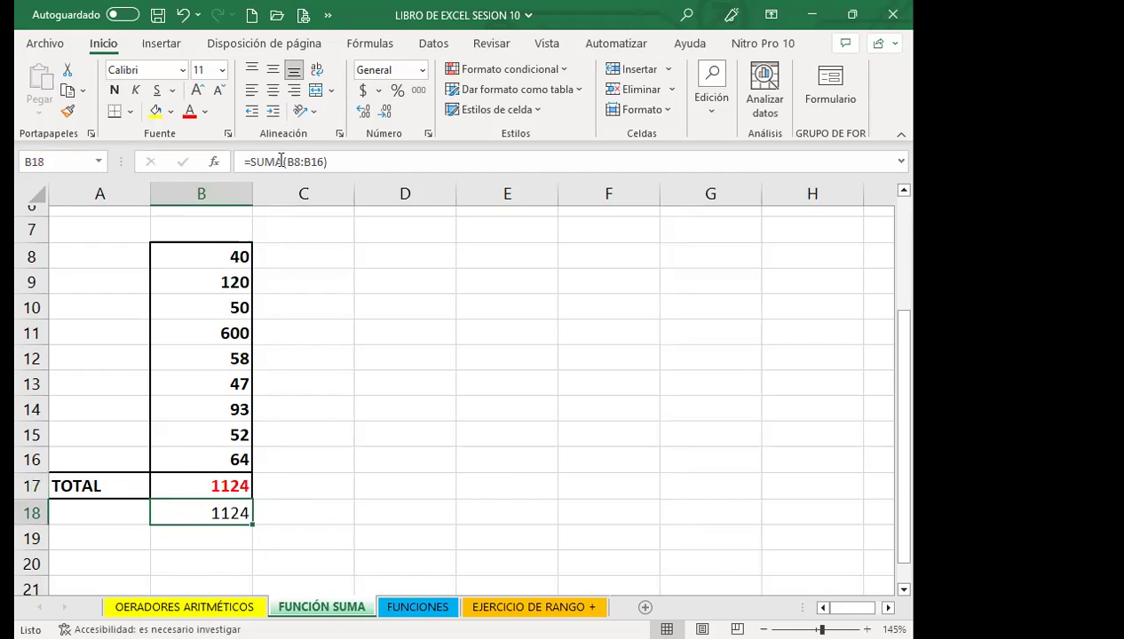
# Step: Confirm B17's formula as =SUMA(B8:B16) so the TOTAL shows 1124
pyautogui.click(183, 482)
pyautogui.click(342, 153)
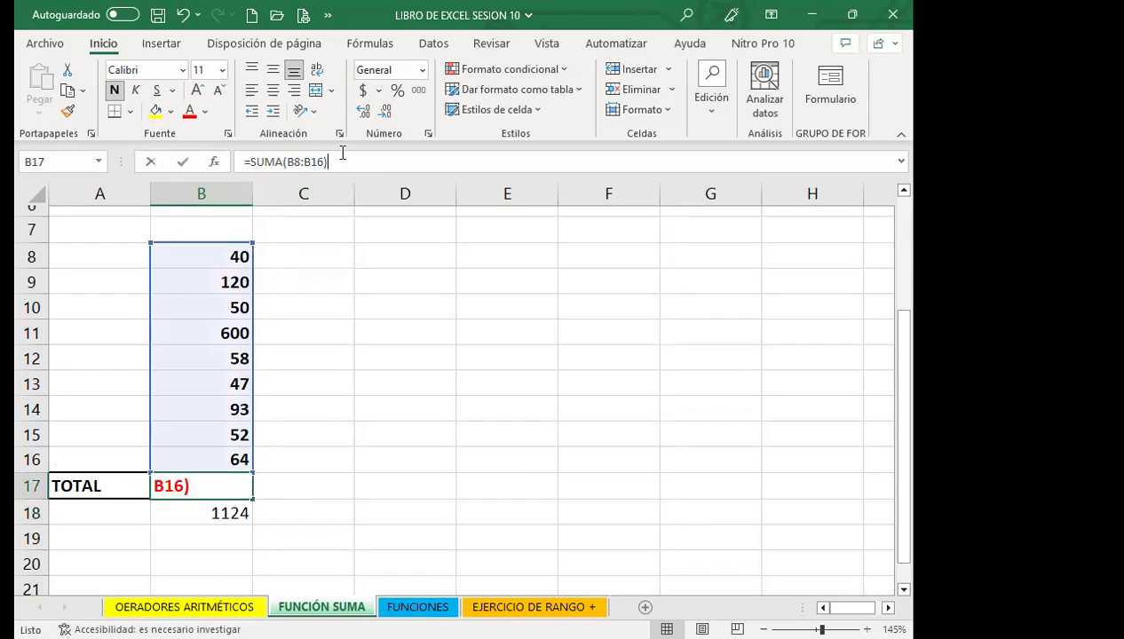
pyautogui.press('Return')
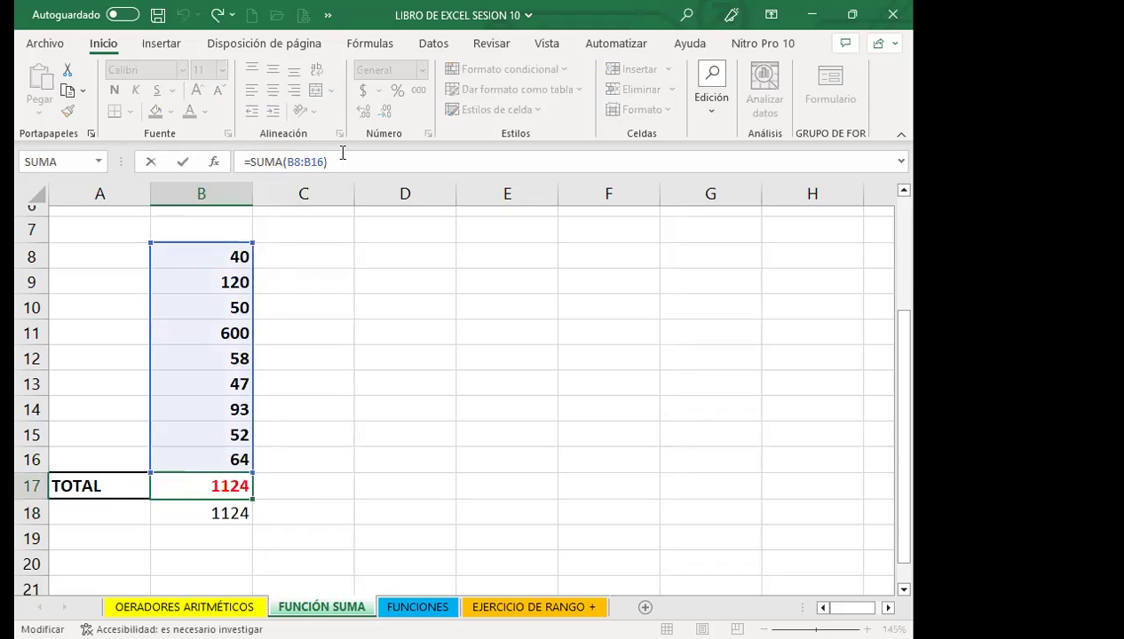
pyautogui.click(168, 486)
pyautogui.scroll(-2, 189, 484)
pyautogui.scroll(2, 295, 476)
pyautogui.scroll(2, 391, 475)
pyautogui.click(407, 481)
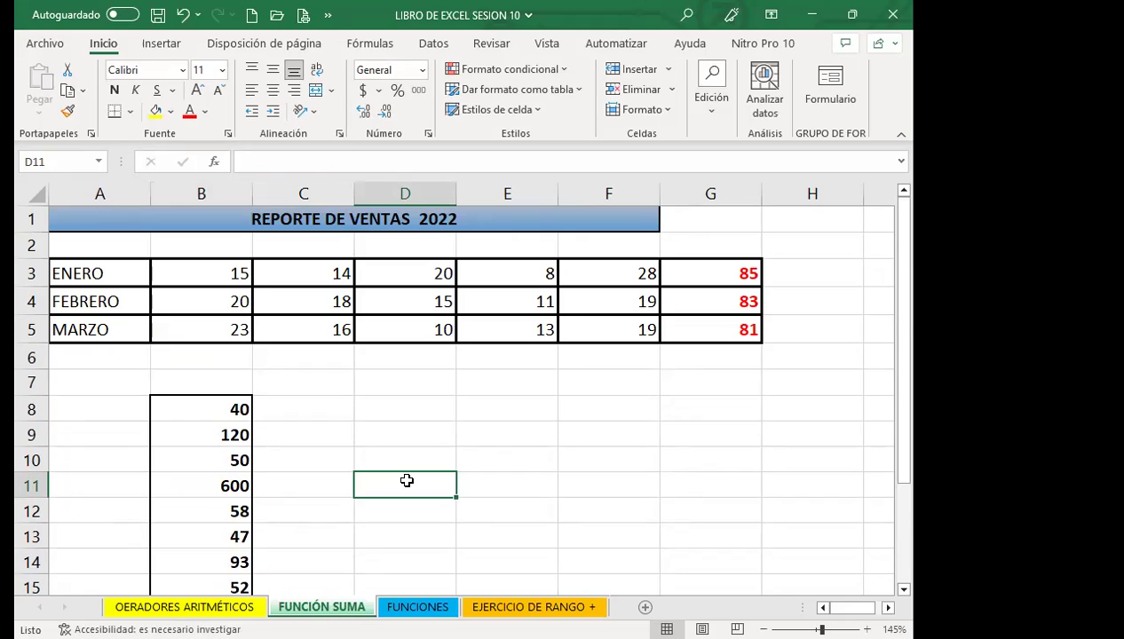
pyautogui.click(463, 460)
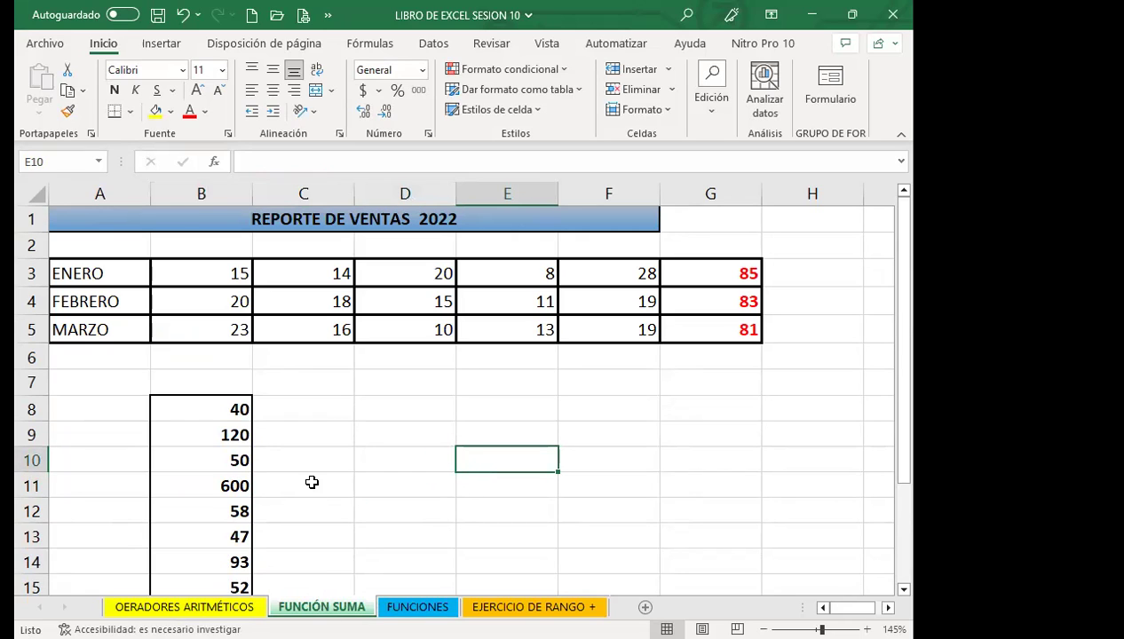
pyautogui.scroll(-2, 311, 482)
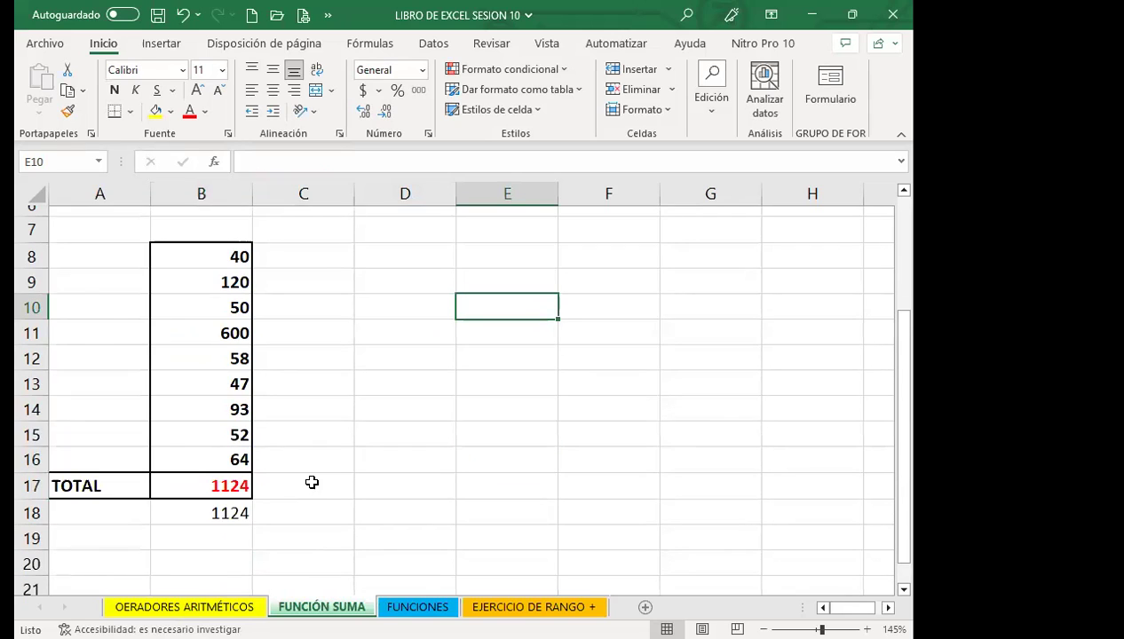
pyautogui.scroll(2, 312, 482)
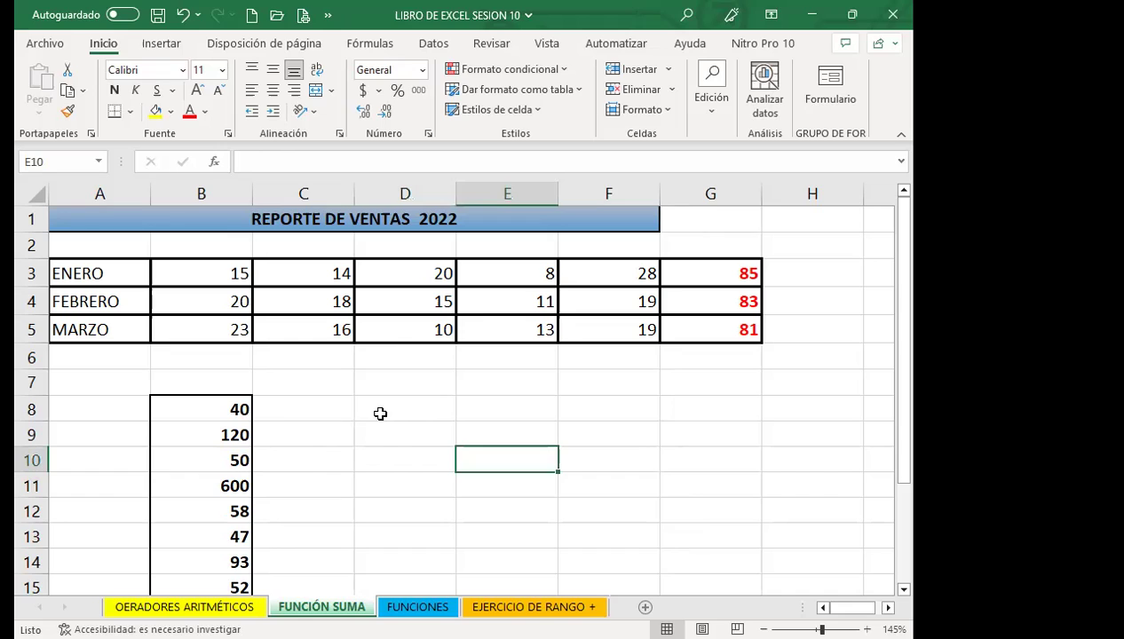
pyautogui.click(690, 275)
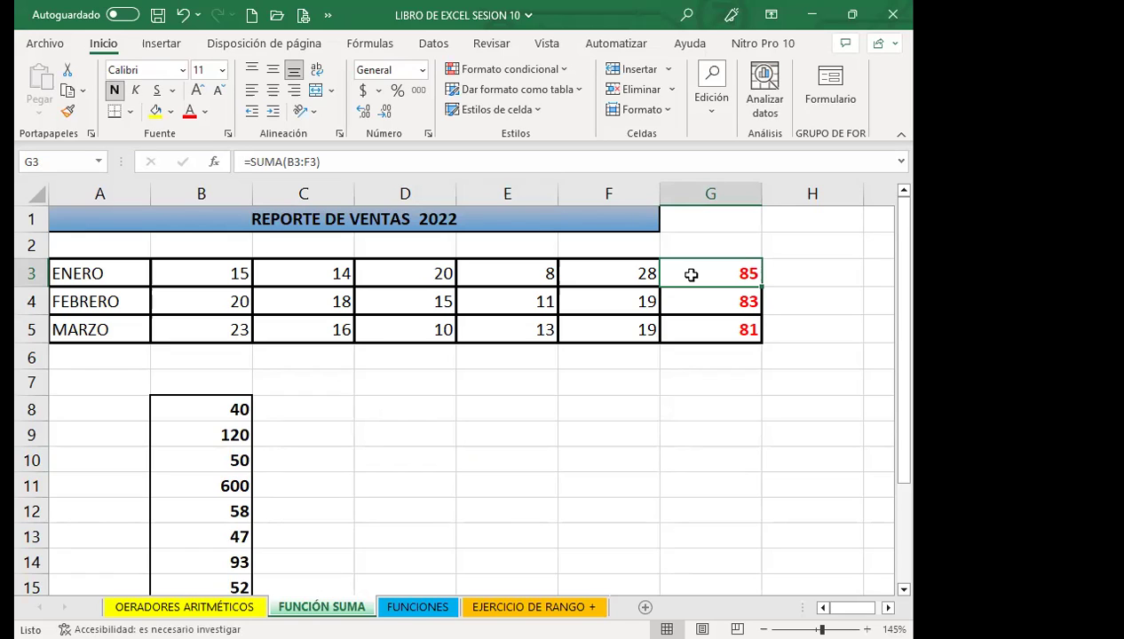
pyautogui.click(614, 377)
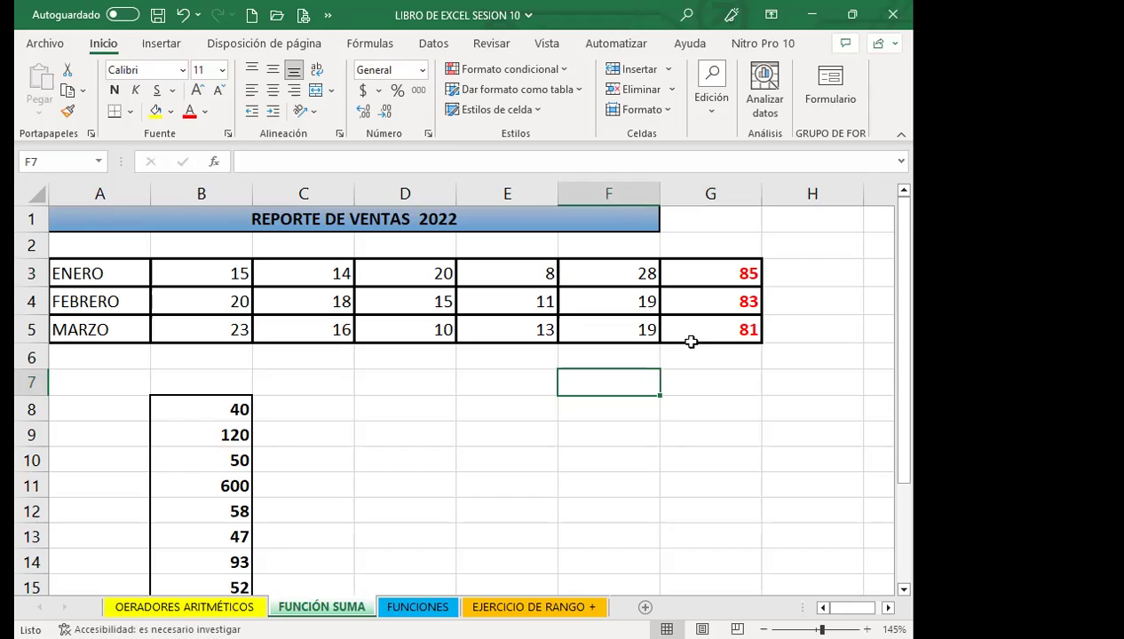
pyautogui.click(793, 266)
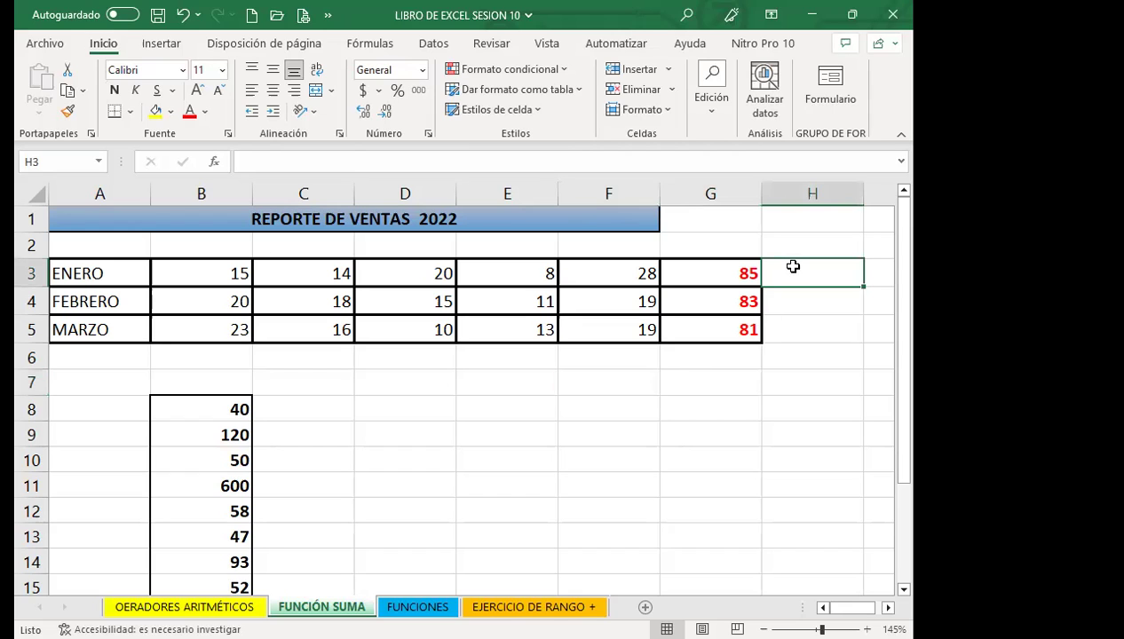
# Step: Try the SI function in H3, then replace it with PROMEDIO
pyautogui.write('=')
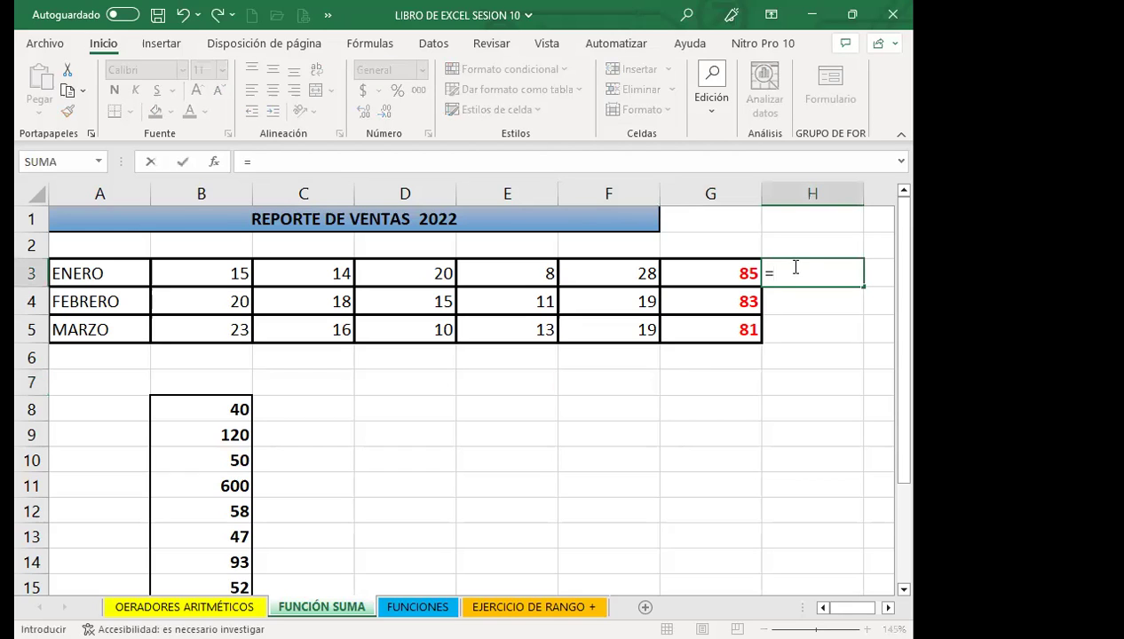
pyautogui.write('SI')
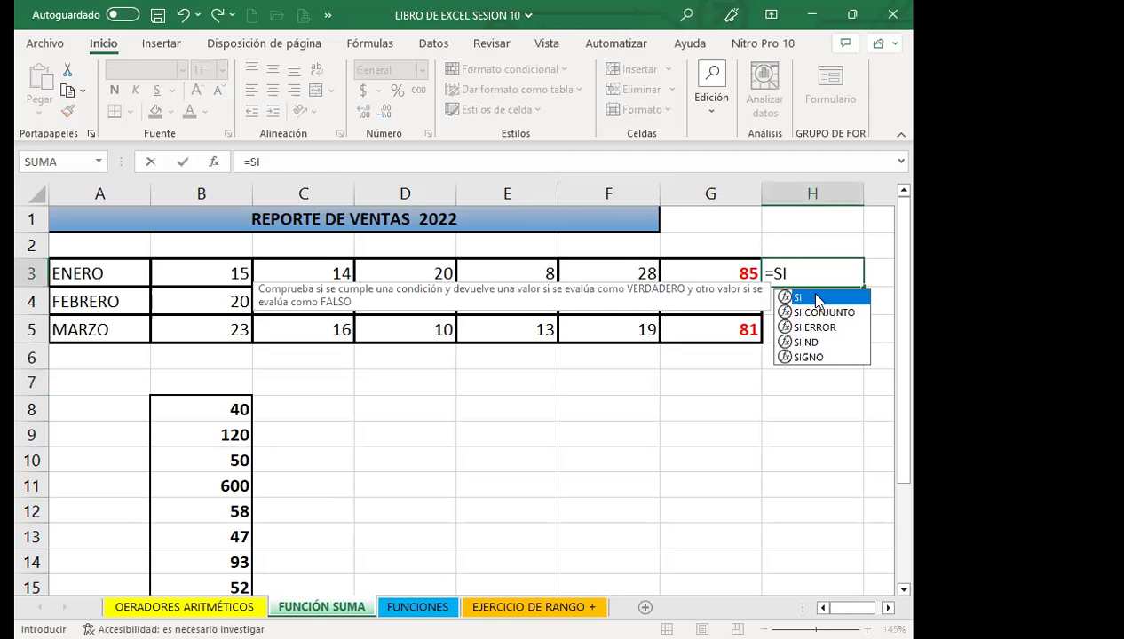
pyautogui.doubleClick(814, 298)
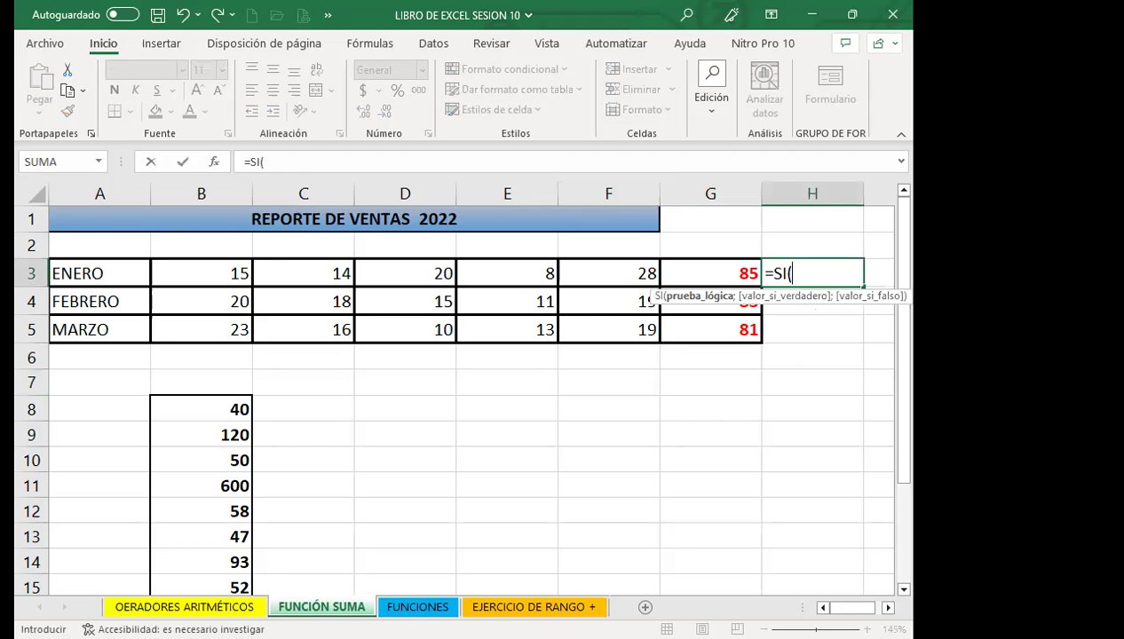
pyautogui.hscroll(3, 799, 418)
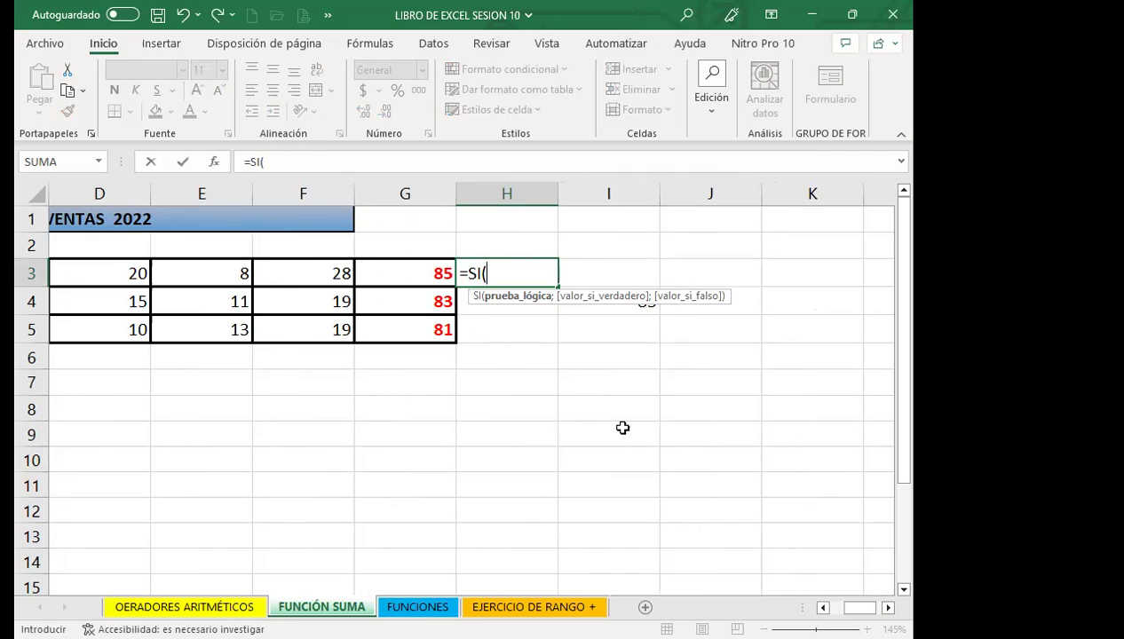
pyautogui.press('BackSpace')
pyautogui.press('BackSpace')
pyautogui.press('BackSpace')
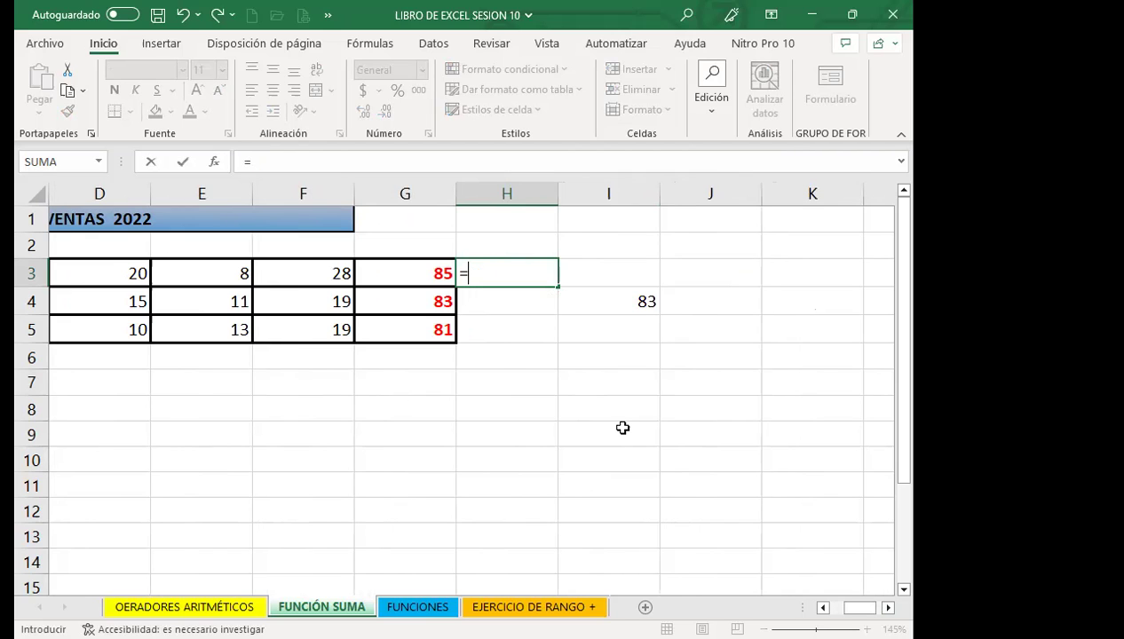
pyautogui.write('PRO')
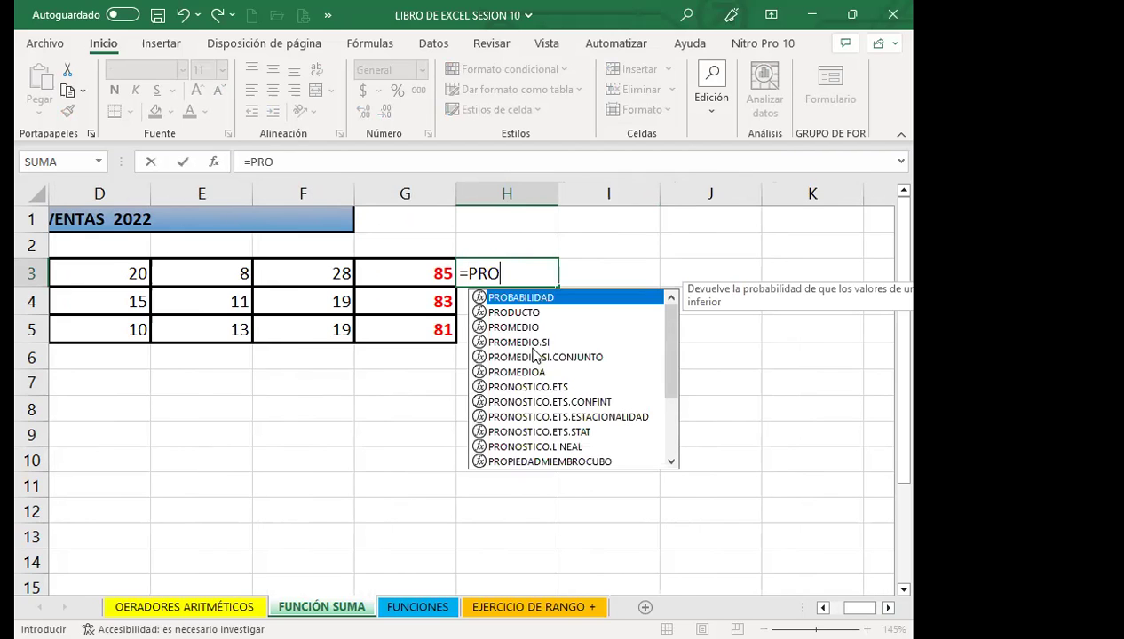
pyautogui.doubleClick(565, 326)
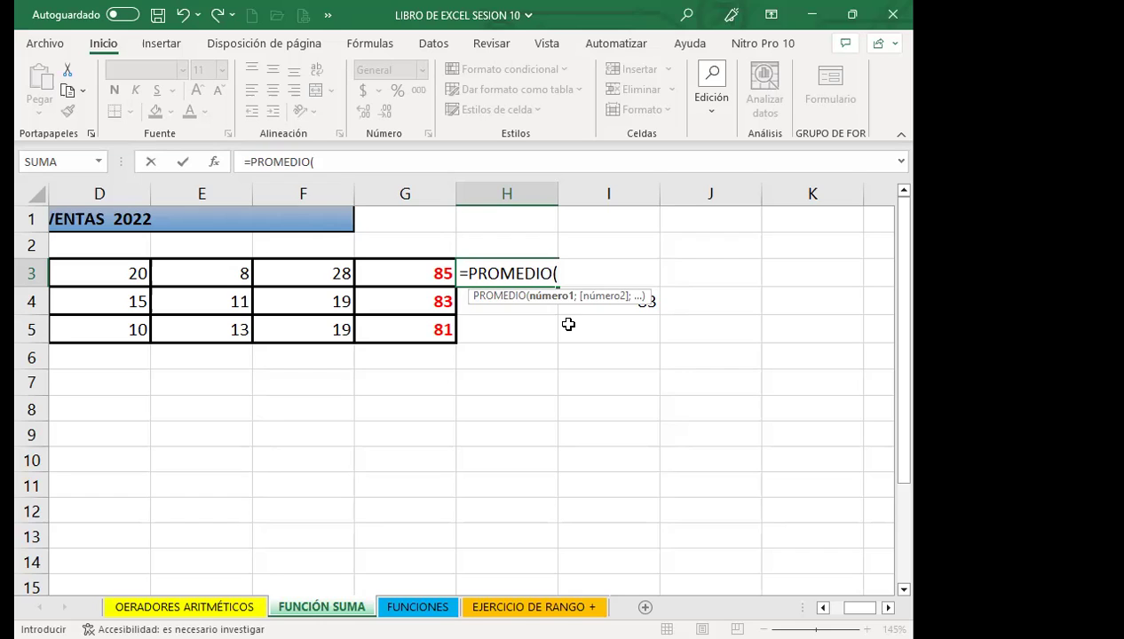
# Step: Swap PROMEDIO for CONTAR.SI, then settle on CONTAR.BLANCO in H3
pyautogui.press('BackSpace')
pyautogui.press('BackSpace')
pyautogui.press('BackSpace')
pyautogui.write('C')
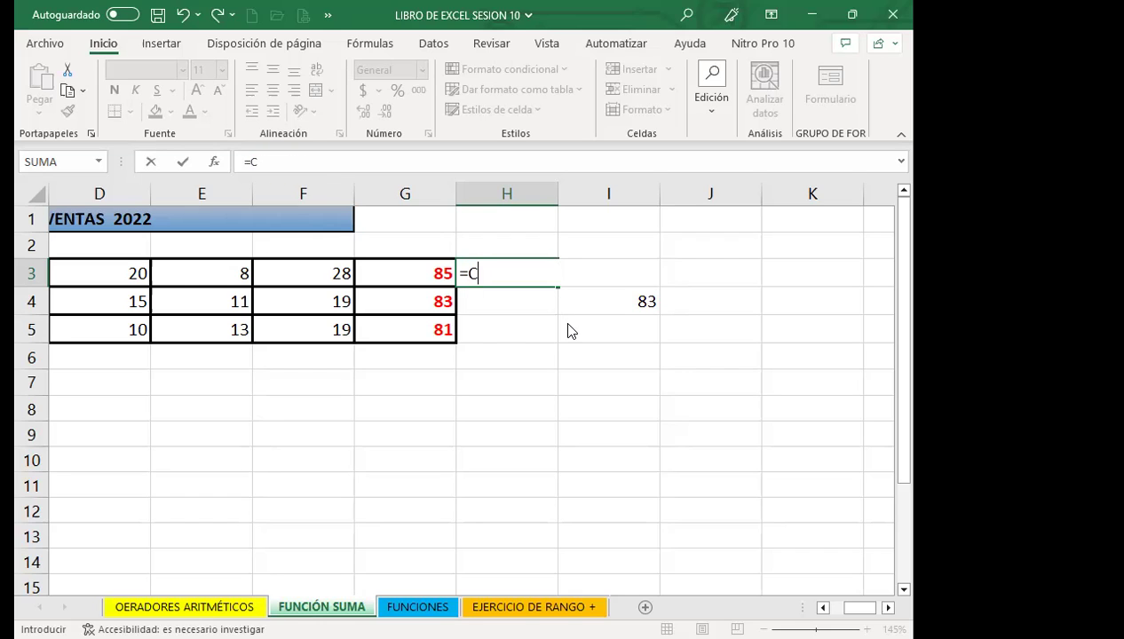
pyautogui.write('ONTAR')
pyautogui.doubleClick(522, 322)
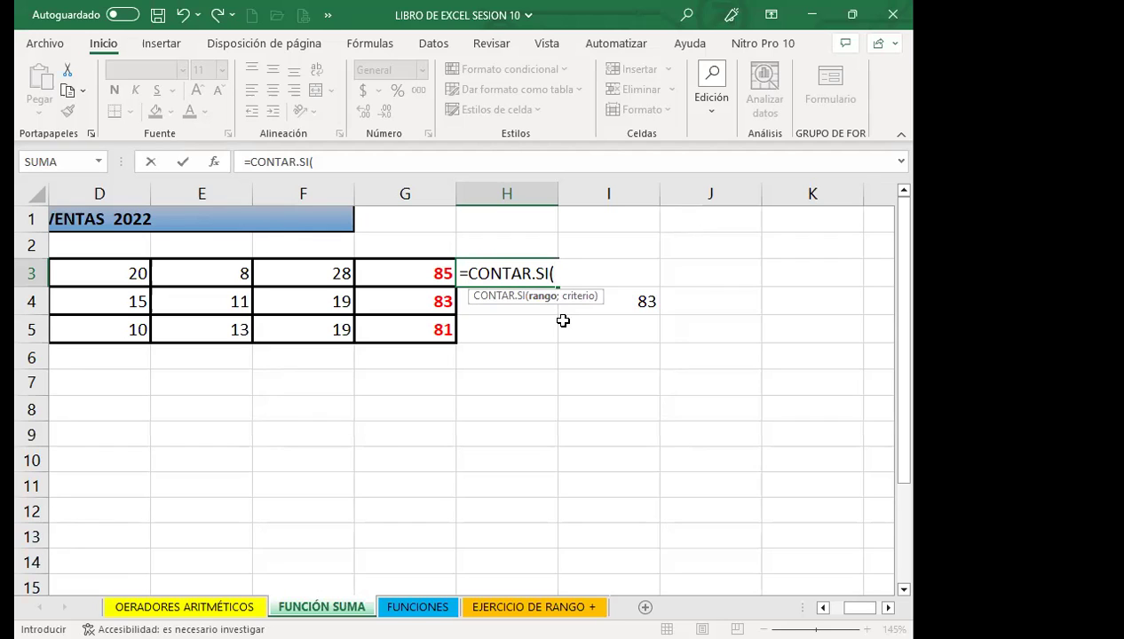
pyautogui.press('BackSpace')
pyautogui.press('BackSpace')
pyautogui.press('BackSpace')
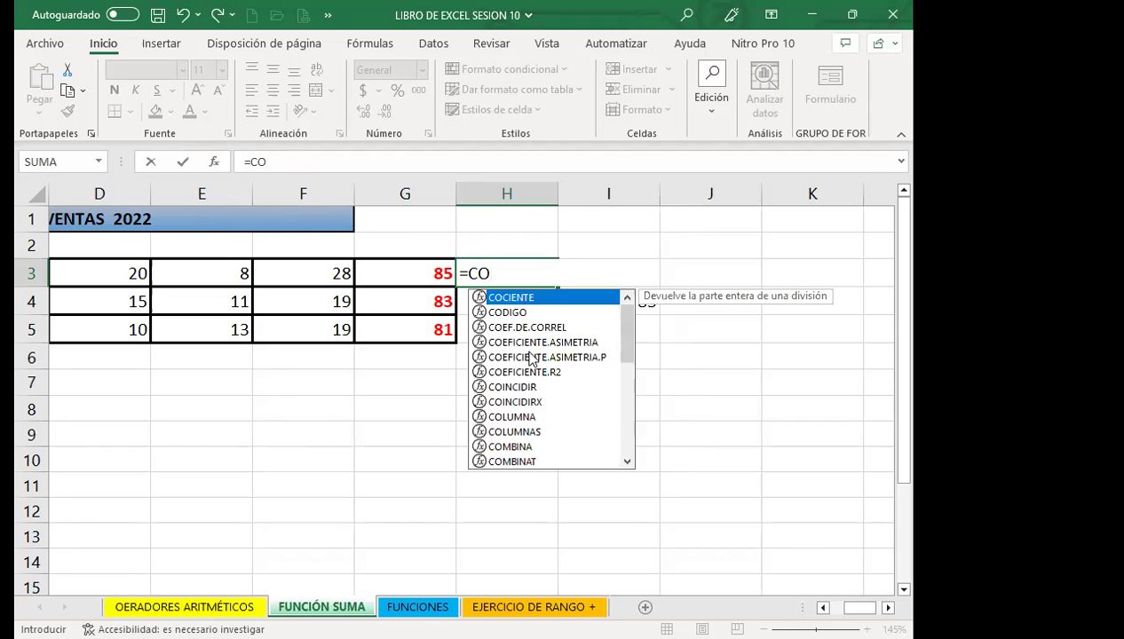
pyautogui.write('N')
pyautogui.click(541, 343)
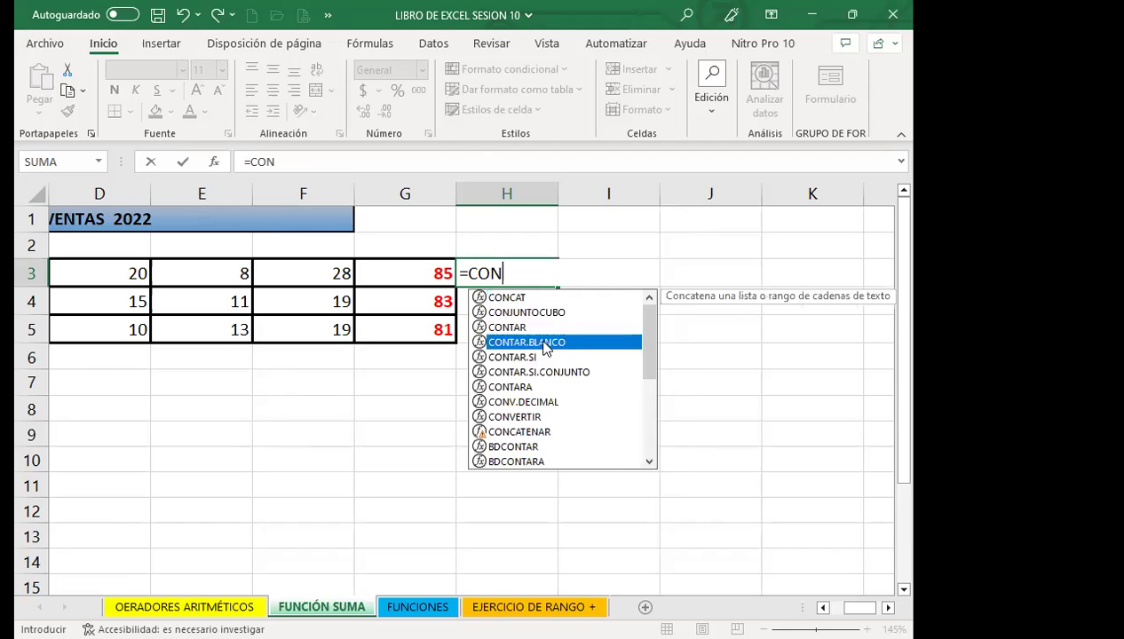
pyautogui.press('Tab')
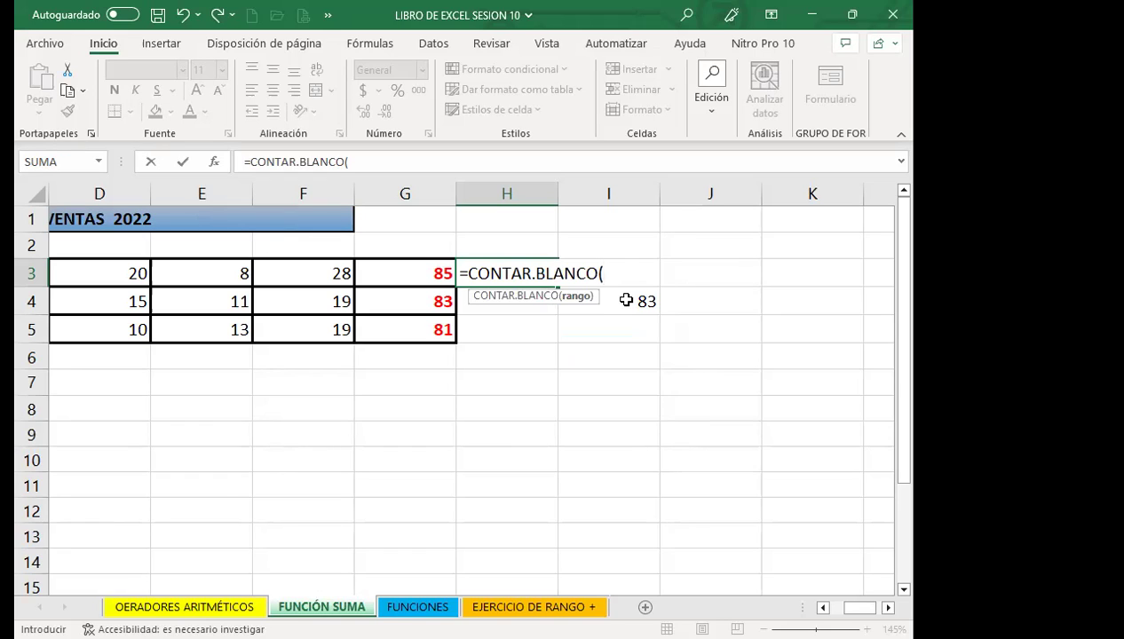
# Step: Count the blank cells in J1:J14 with CONTAR.BLANCO, returning 14
pyautogui.click(719, 229)
pyautogui.click(719, 229)
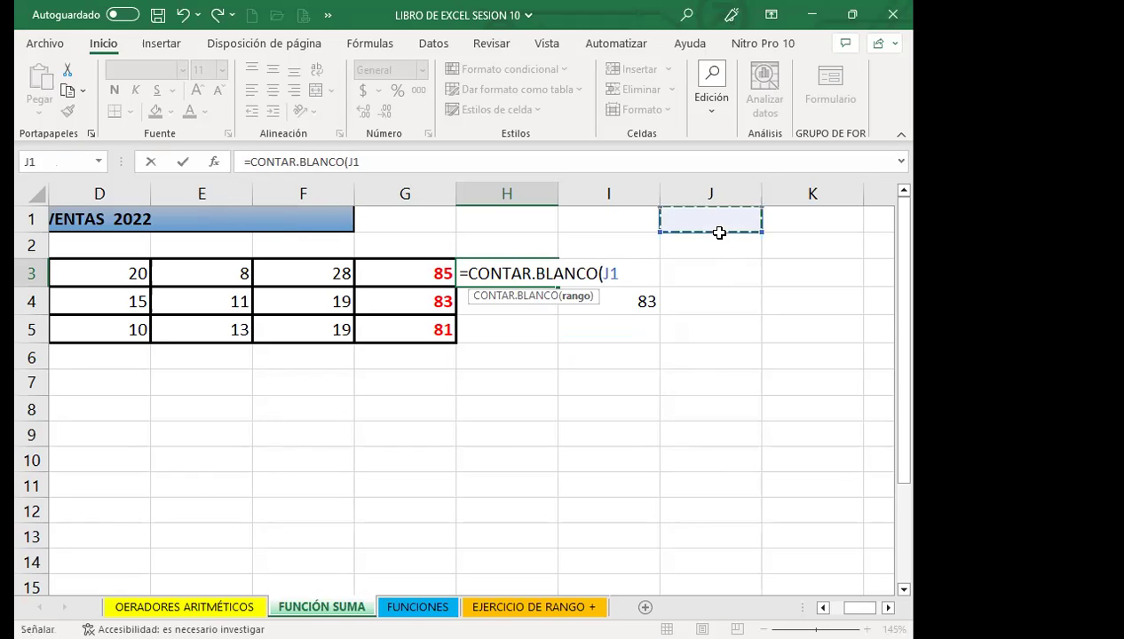
pyautogui.moveTo(719, 233); pyautogui.dragTo(711, 562)
pyautogui.press('Return')
pyautogui.click(533, 267)
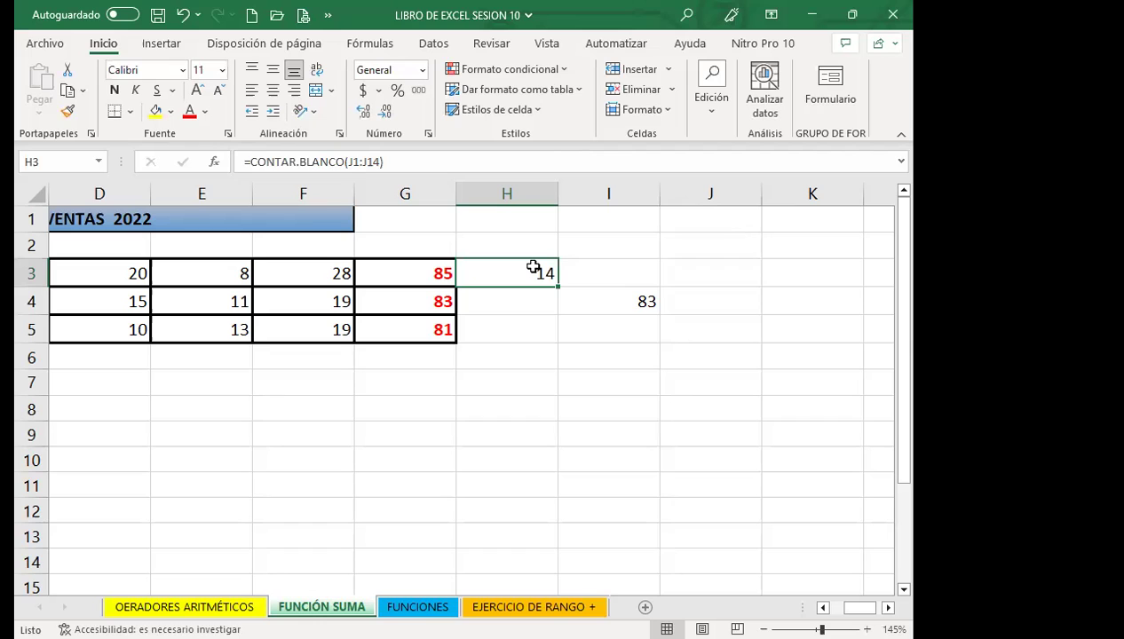
# Step: Clear H3, then check the SUMA formulas in G4 and G3
pyautogui.press('BackSpace')
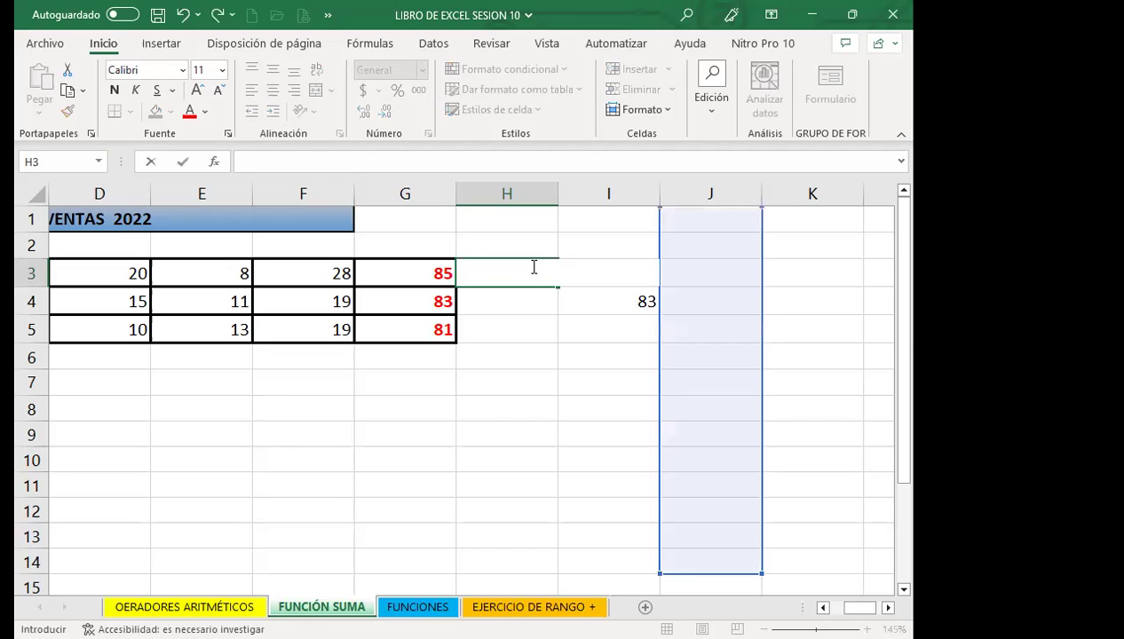
pyautogui.click(458, 317)
pyautogui.click(409, 302)
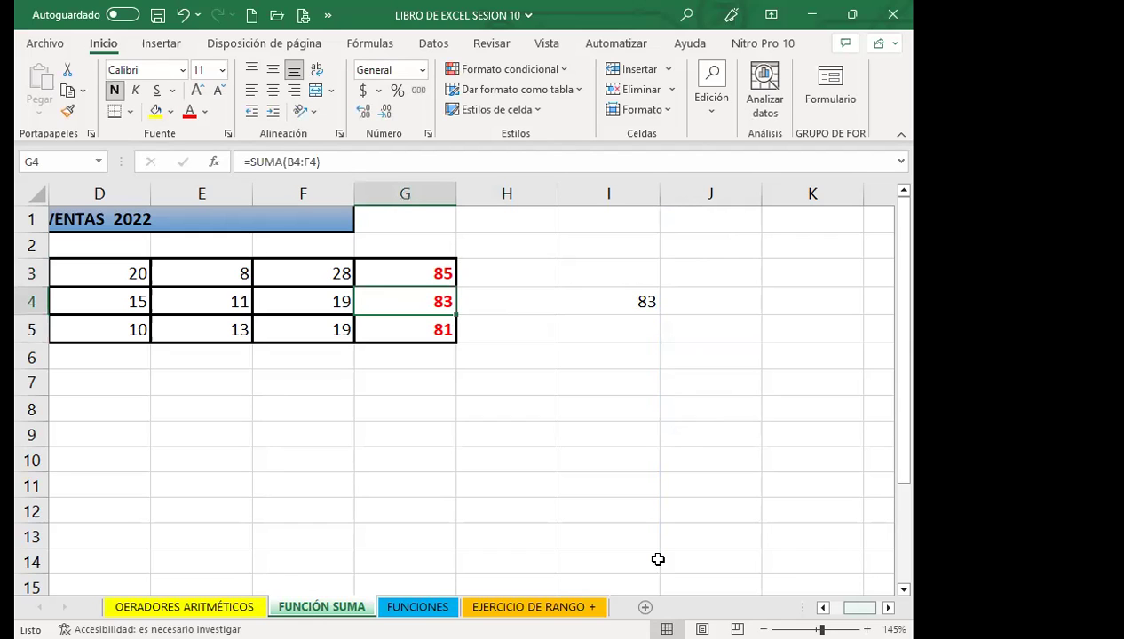
pyautogui.hscroll(-3, 637, 527)
pyautogui.click(743, 281)
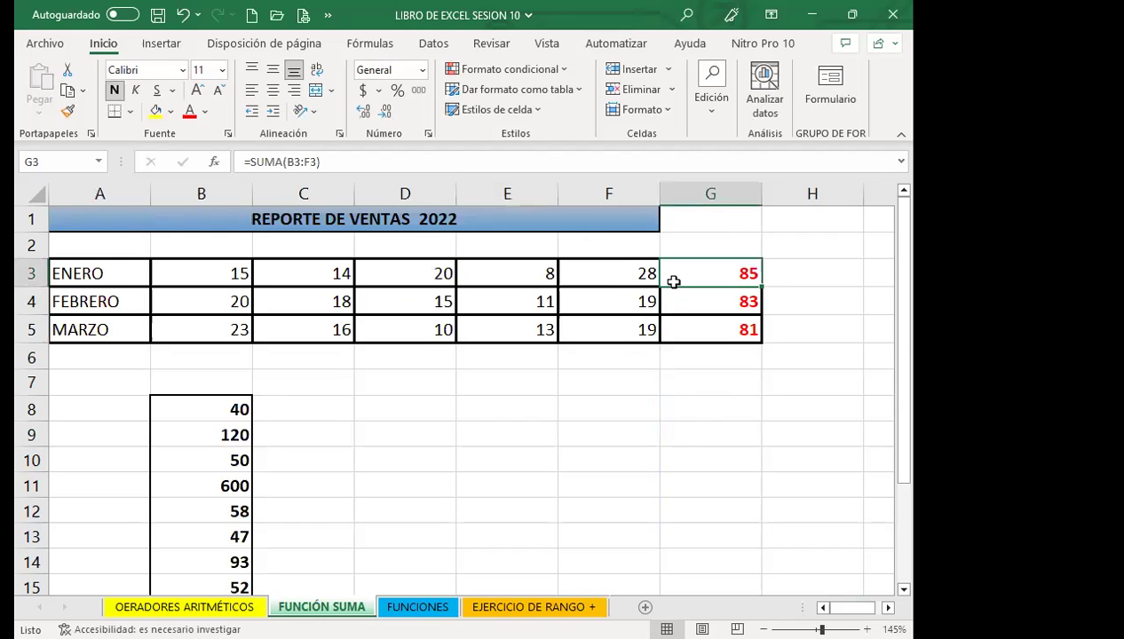
pyautogui.scroll(-3, 197, 481)
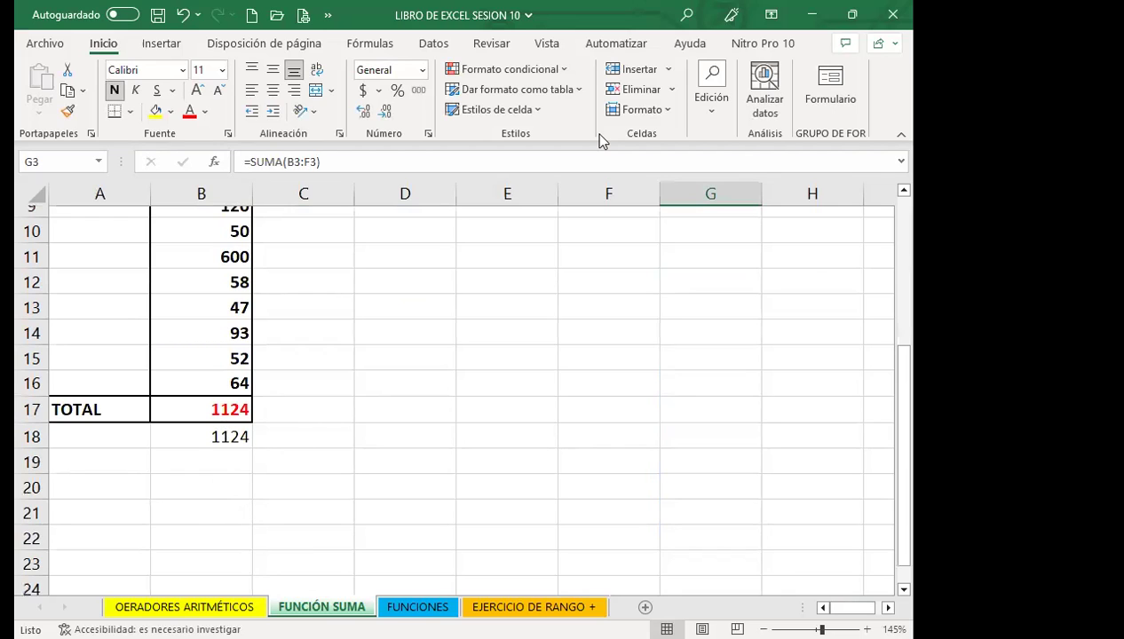
# Step: On the FUNCIONES sheet, AutoSum C2:C15 into the TOTAL cell C16
pyautogui.click(403, 606)
pyautogui.click(377, 441)
pyautogui.scroll(5, 304, 389)
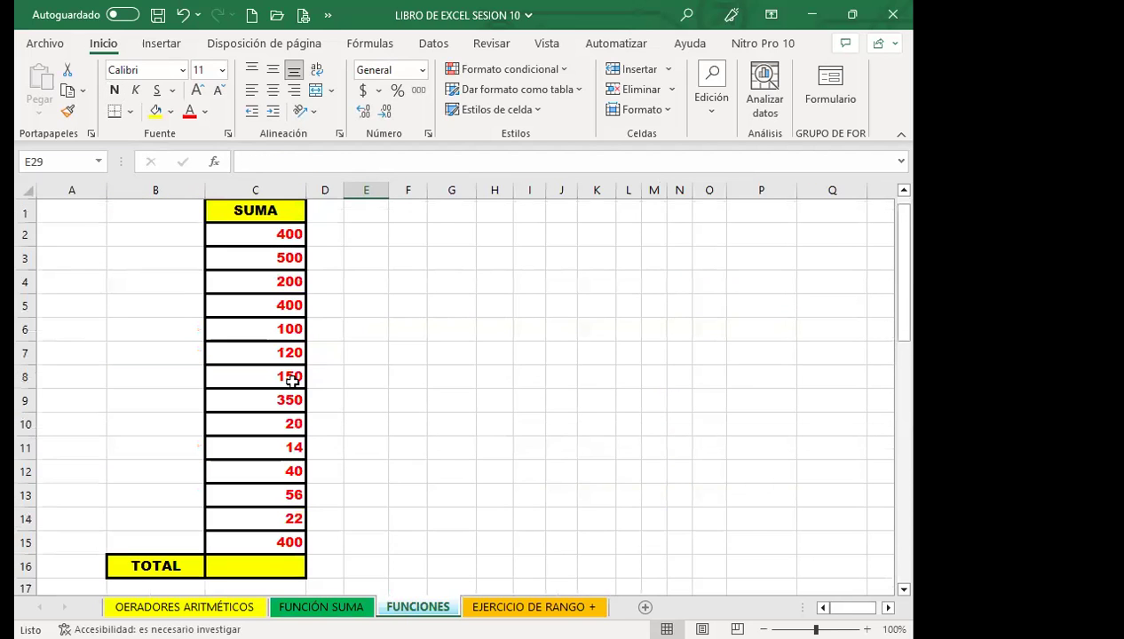
pyautogui.click(249, 568)
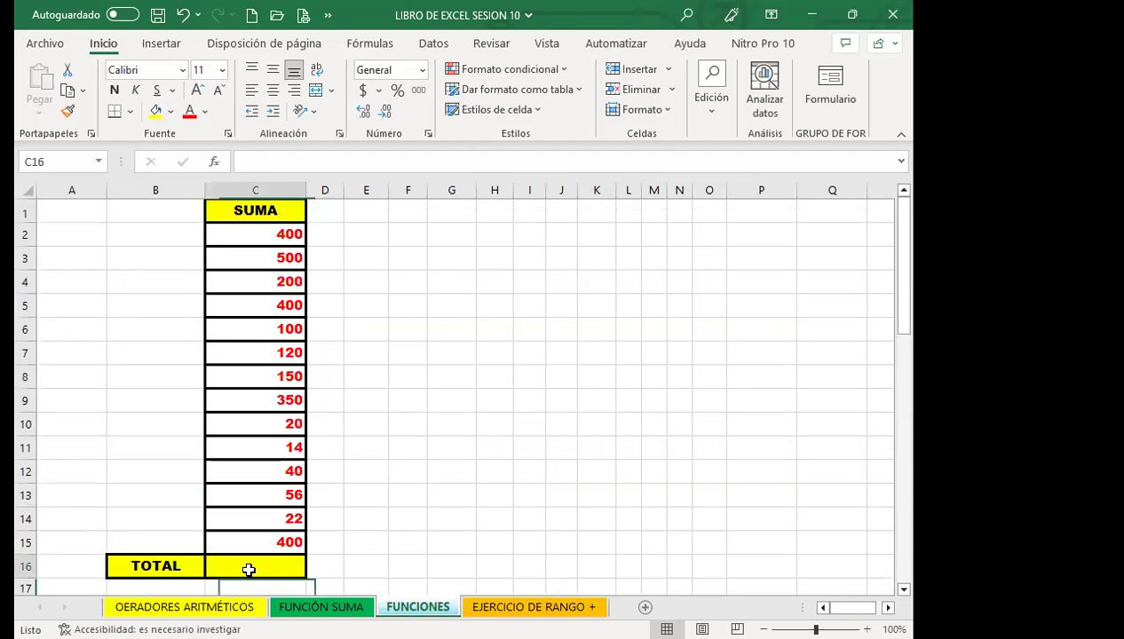
pyautogui.click(705, 109)
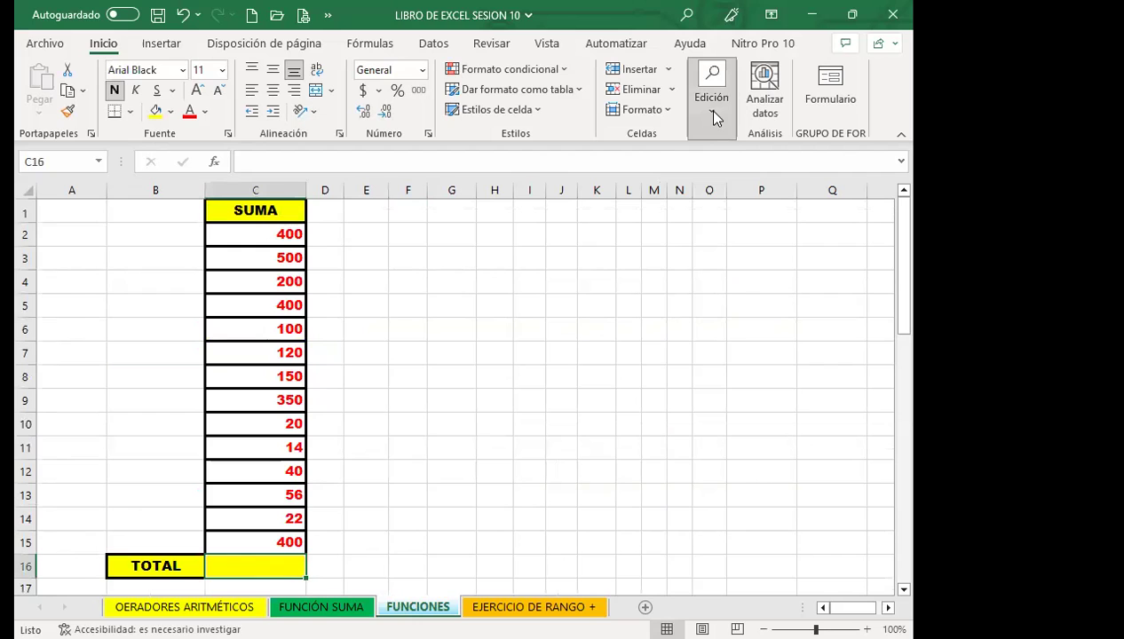
pyautogui.hotkey('alt', '=')
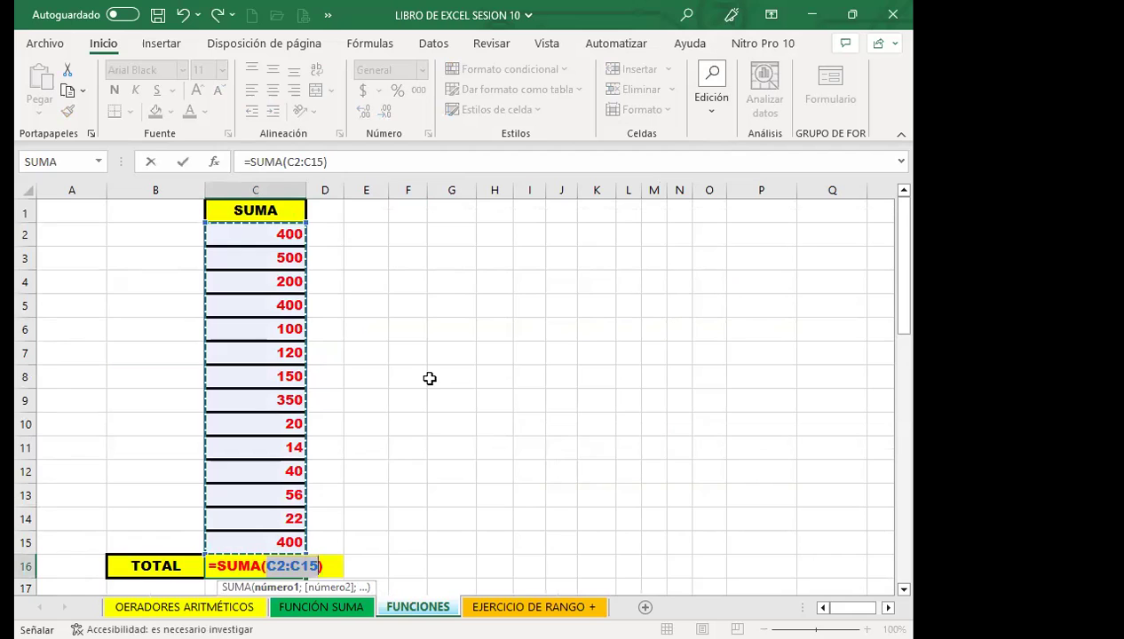
pyautogui.press('Return')
# Step: AutoSum B23:O23 into P23 to total the SUMA row
pyautogui.scroll(-3, 377, 468)
pyautogui.click(752, 471)
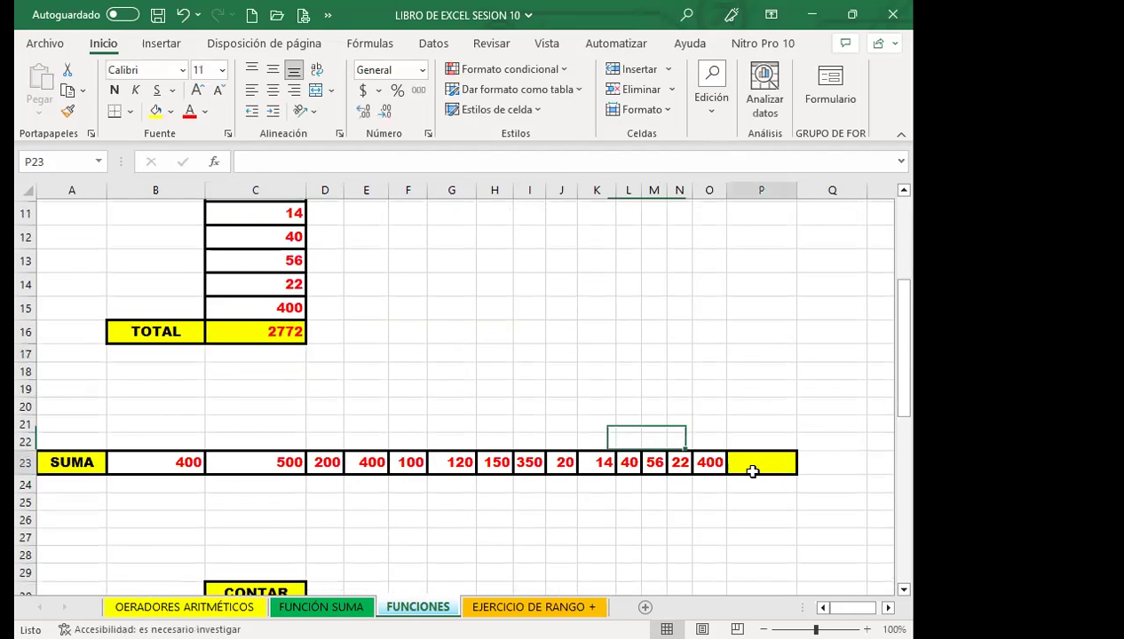
pyautogui.scroll(3, 270, 306)
pyautogui.scroll(-4, 378, 459)
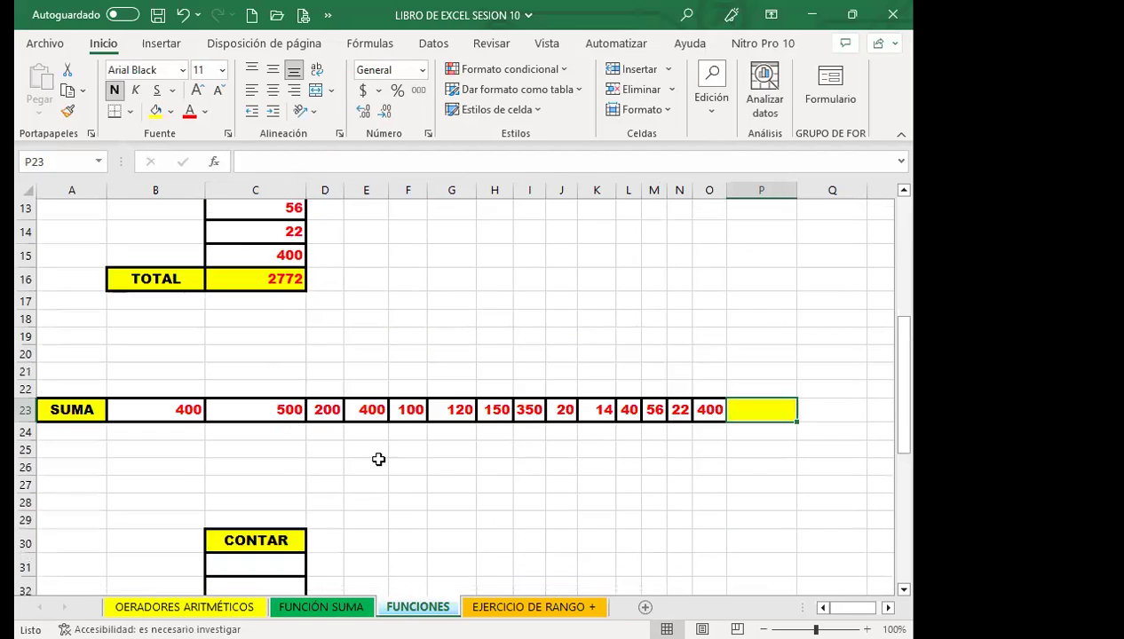
pyautogui.scroll(-1, 378, 459)
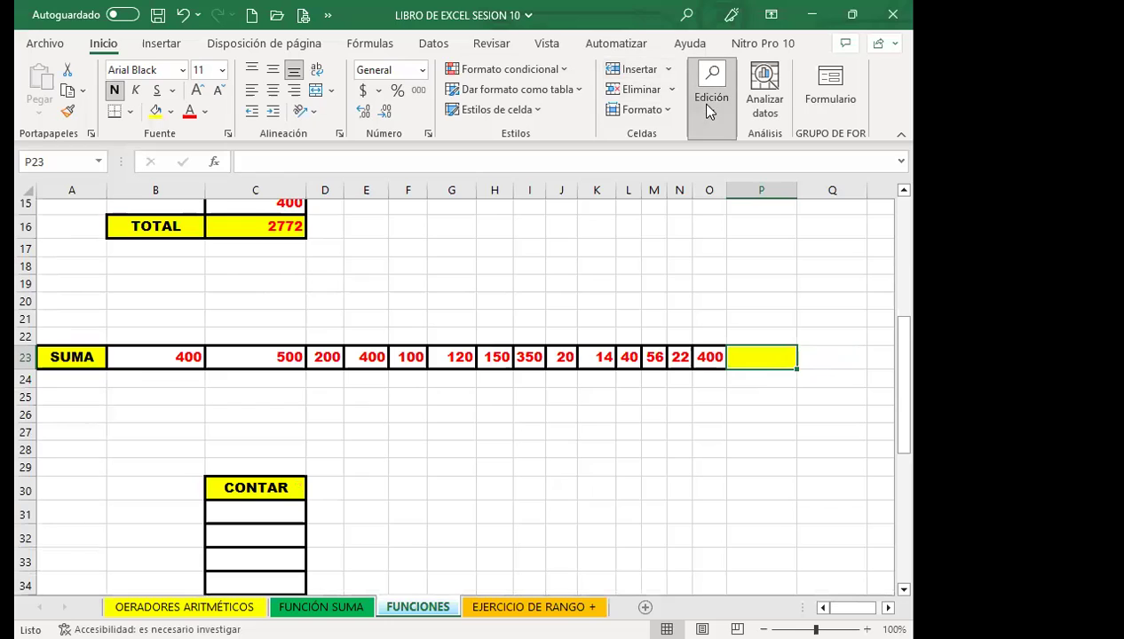
pyautogui.hotkey('alt', '=')
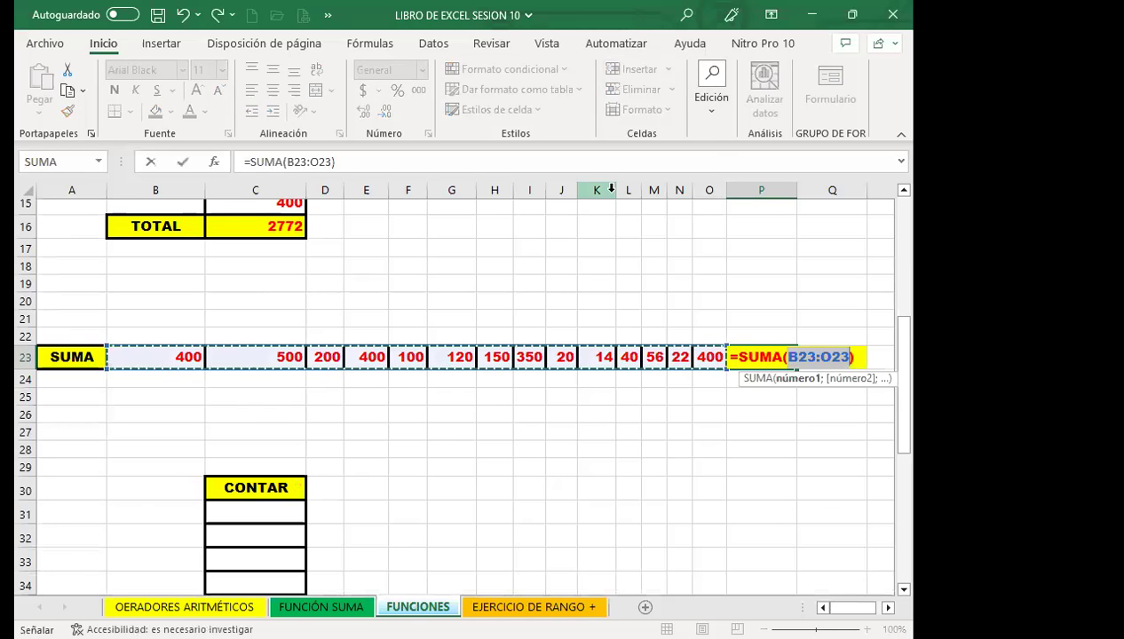
pyautogui.press('Return')
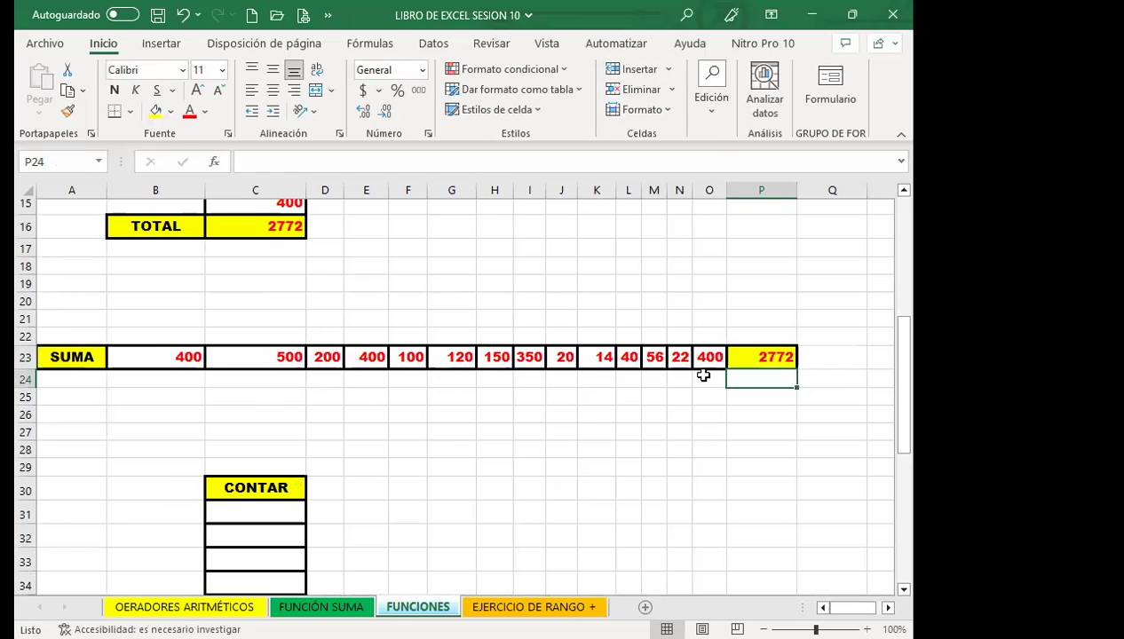
# Step: Compare P23's row total with C16 and the row 23 values, both showing 2772
pyautogui.click(749, 351)
pyautogui.click(178, 351)
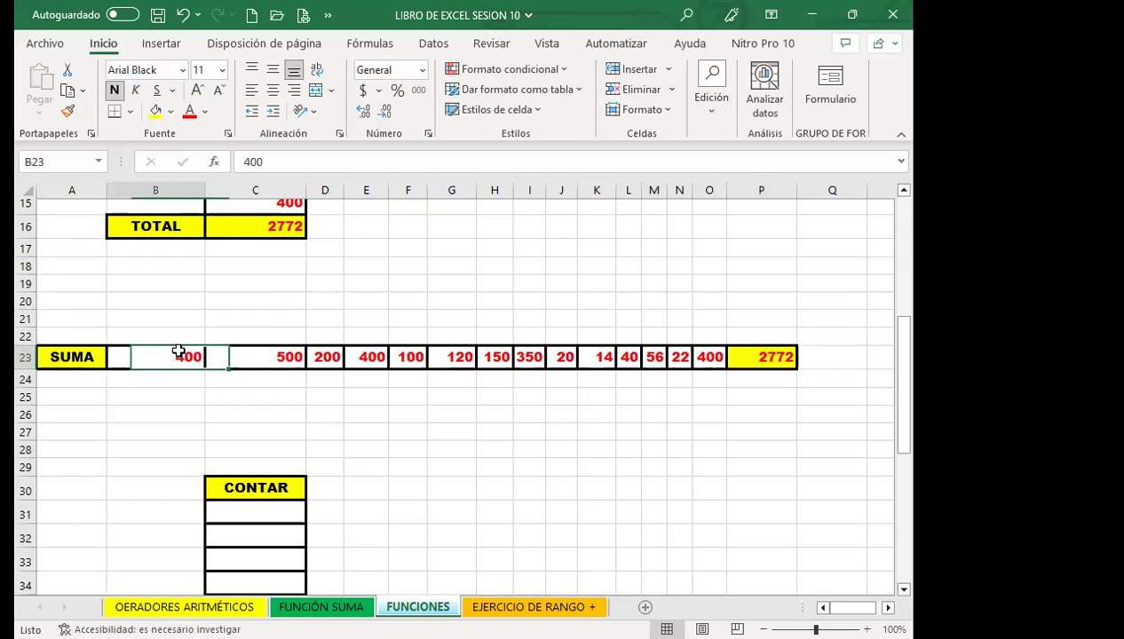
pyautogui.click(263, 222)
pyautogui.click(750, 351)
pyautogui.click(251, 225)
pyautogui.click(765, 353)
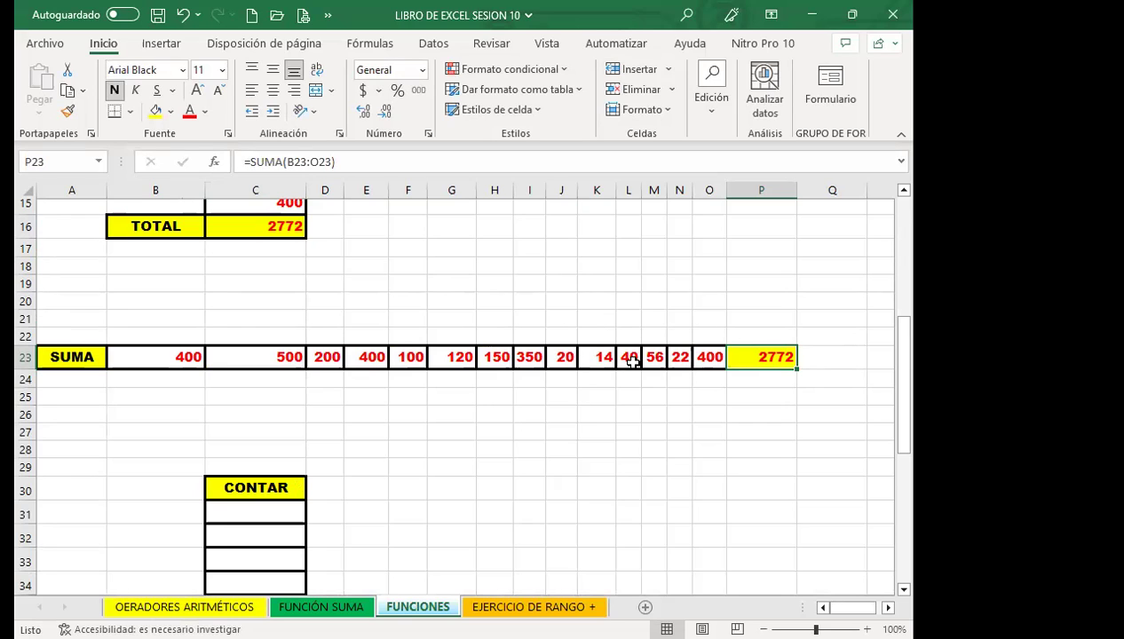
pyautogui.click(272, 357)
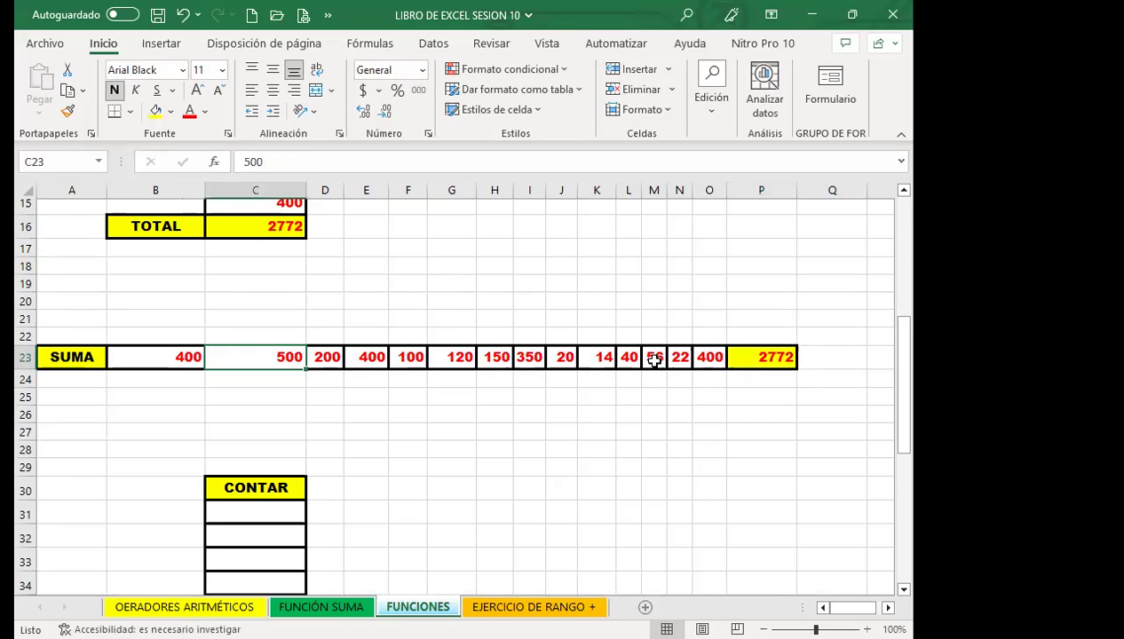
pyautogui.click(761, 357)
# Step: Paste the values copied from EJERCICIOS DÍA 8_.xlsx into the CONTAR table starting at C31
pyautogui.scroll(-2, 366, 451)
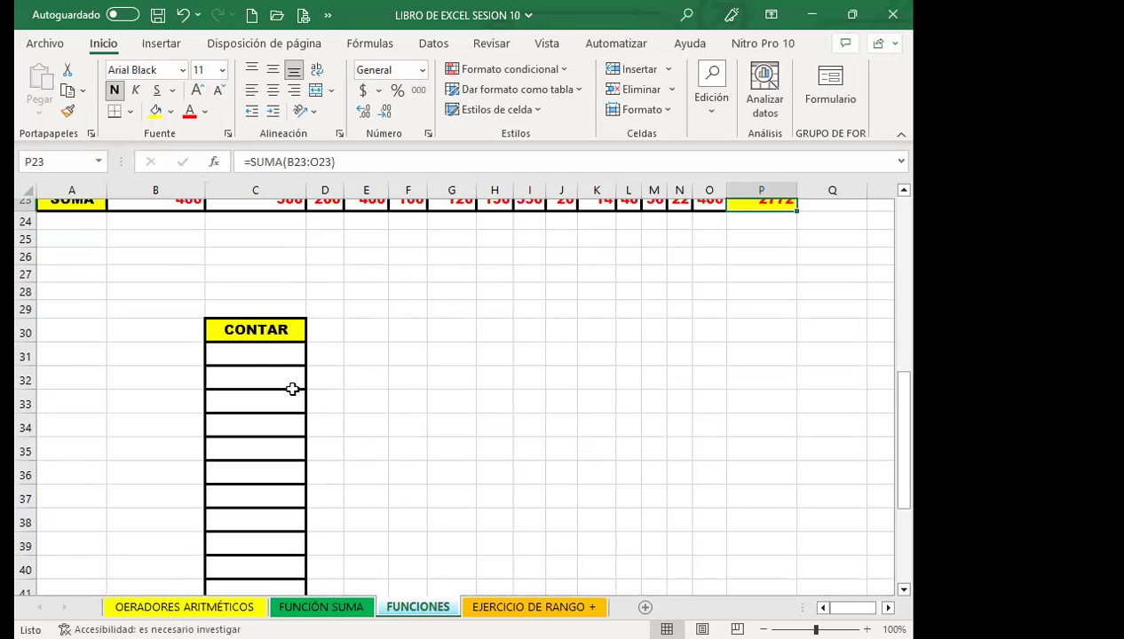
pyautogui.click(272, 352)
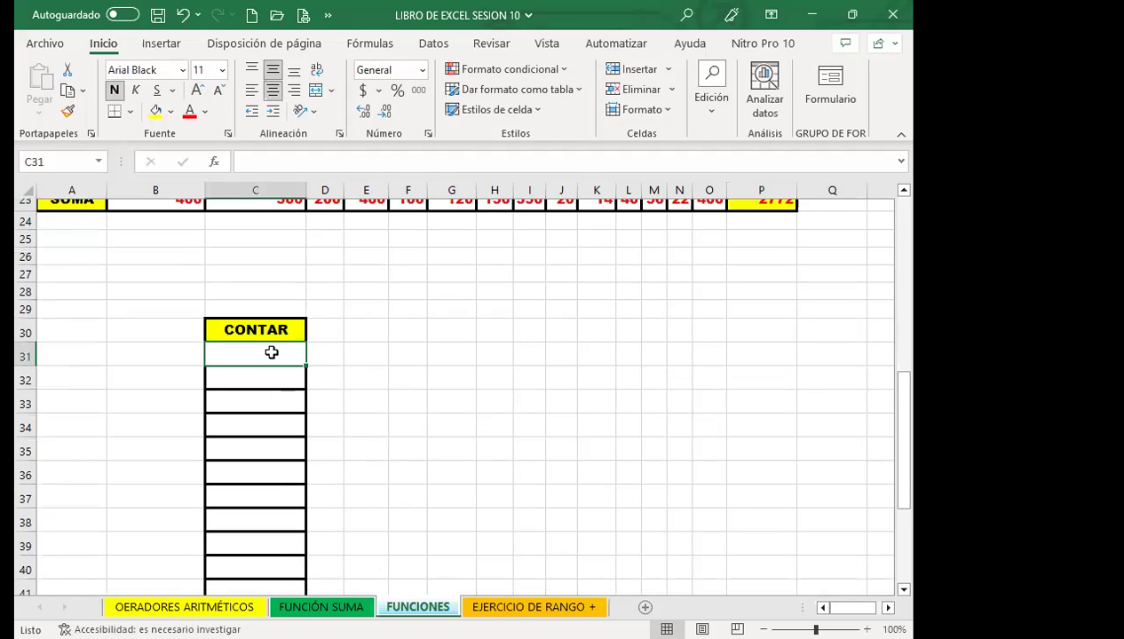
pyautogui.scroll(-4, 257, 399)
pyautogui.scroll(2, 256, 398)
pyautogui.scroll(3, 248, 324)
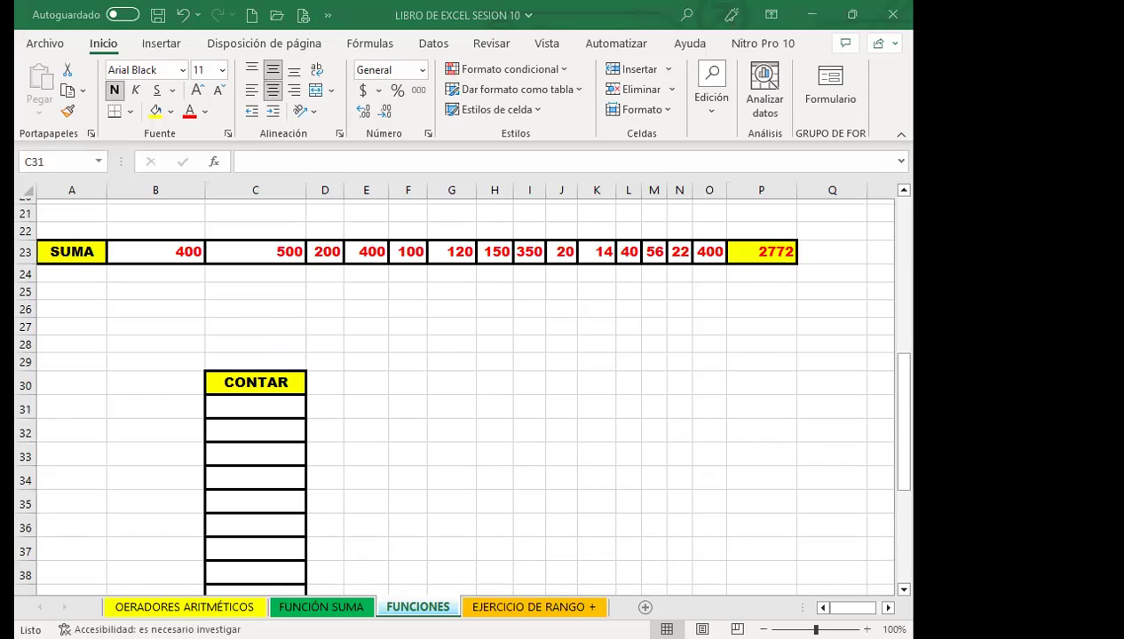
pyautogui.click(435, 383)
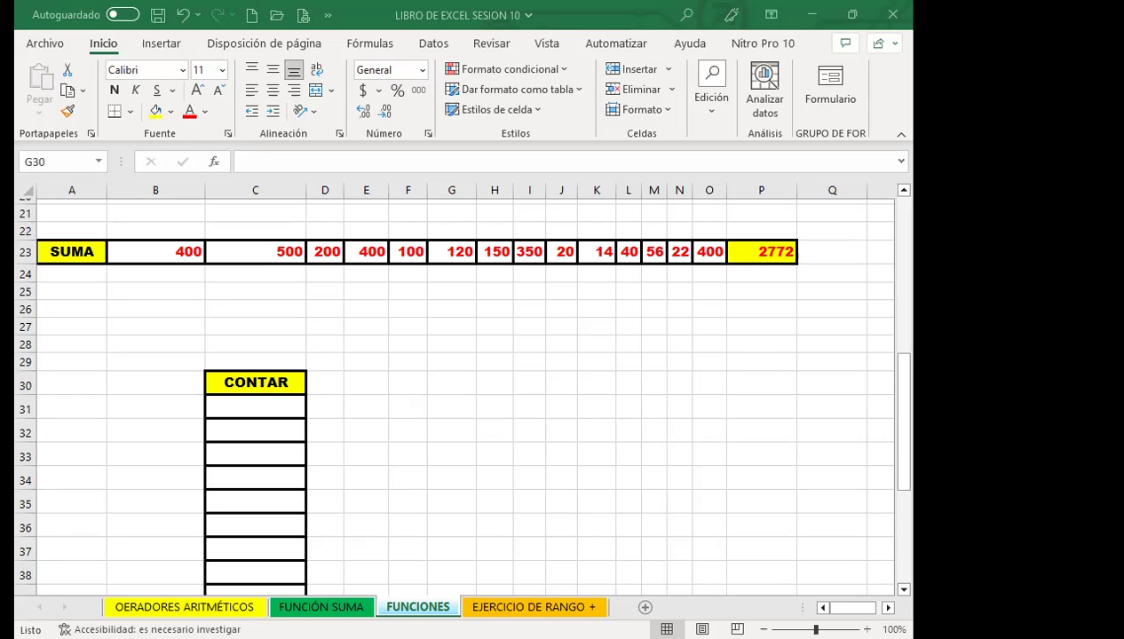
pyautogui.click(271, 413)
pyautogui.hotkey('ctrl', 'v')
# Step: Undo the change at C44 and return to the first CONTAR cell C31
pyautogui.scroll(-3, 302, 479)
pyautogui.scroll(-1, 298, 492)
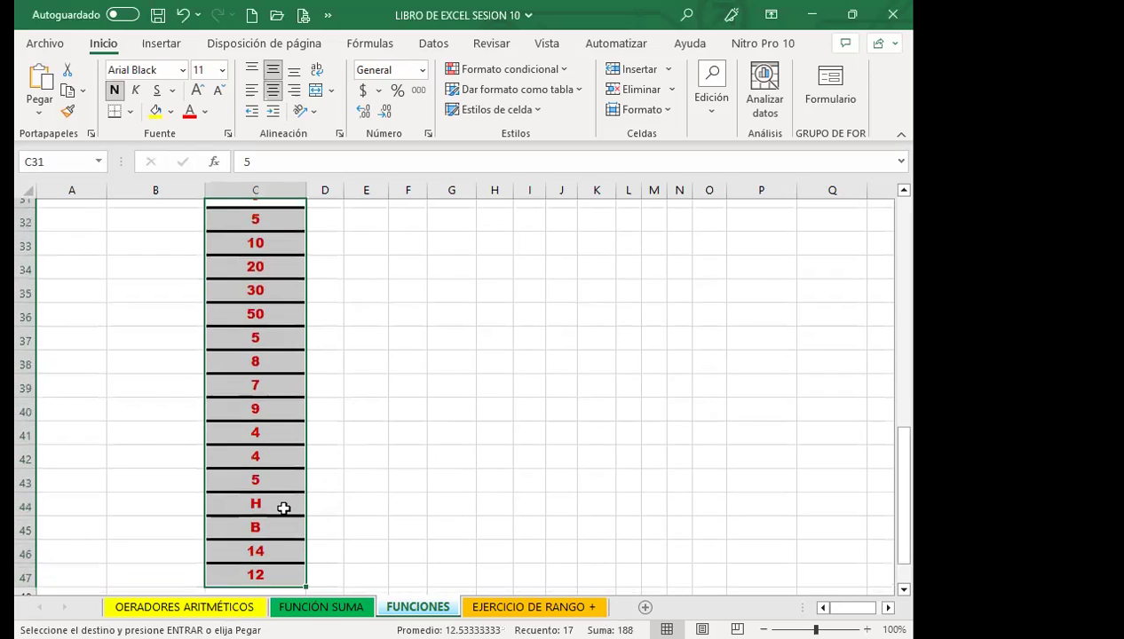
pyautogui.click(285, 507)
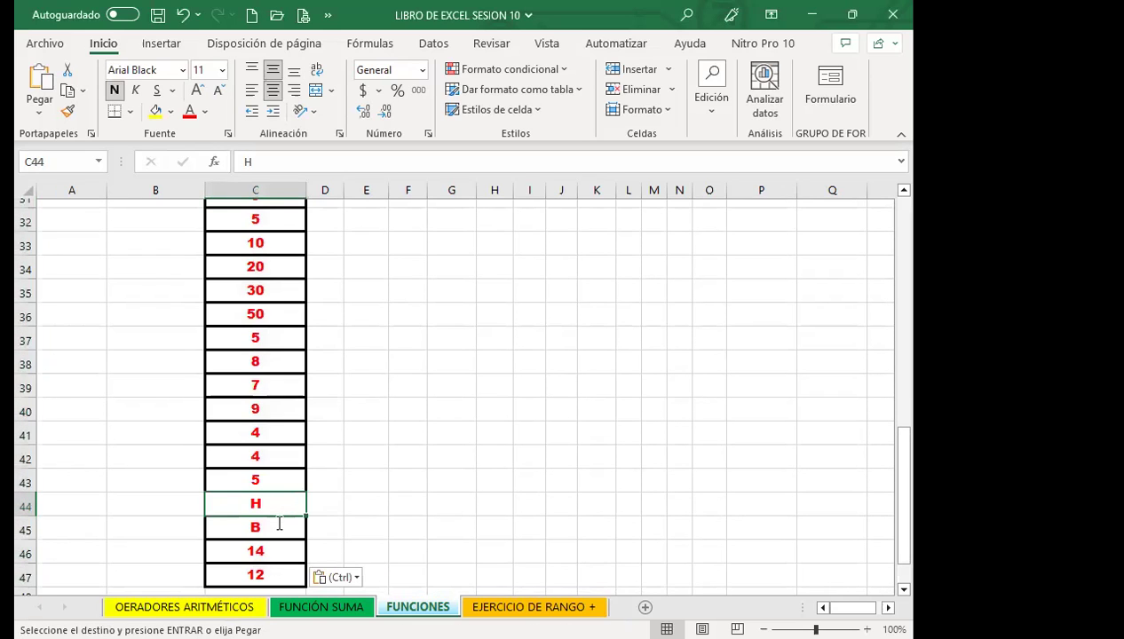
pyautogui.hotkey('ctrl', 'z')
pyautogui.scroll(3, 293, 462)
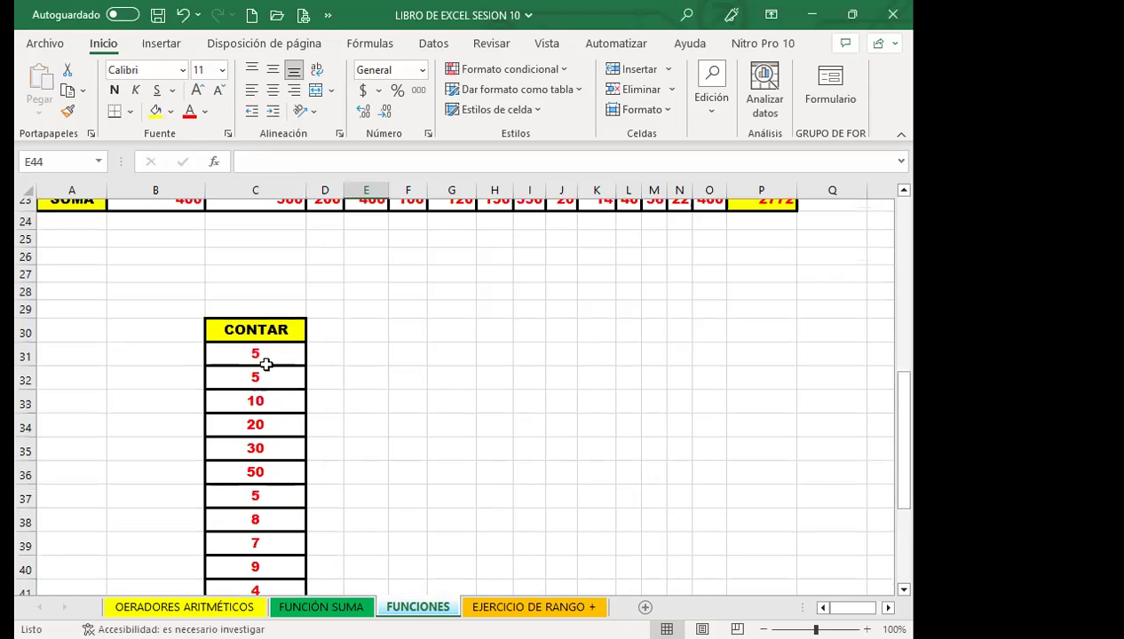
pyautogui.click(265, 363)
# Step: Select the empty RESPUESTA cell C49 below the CONTAR list
pyautogui.scroll(-1, 329, 311)
pyautogui.scroll(5, 261, 280)
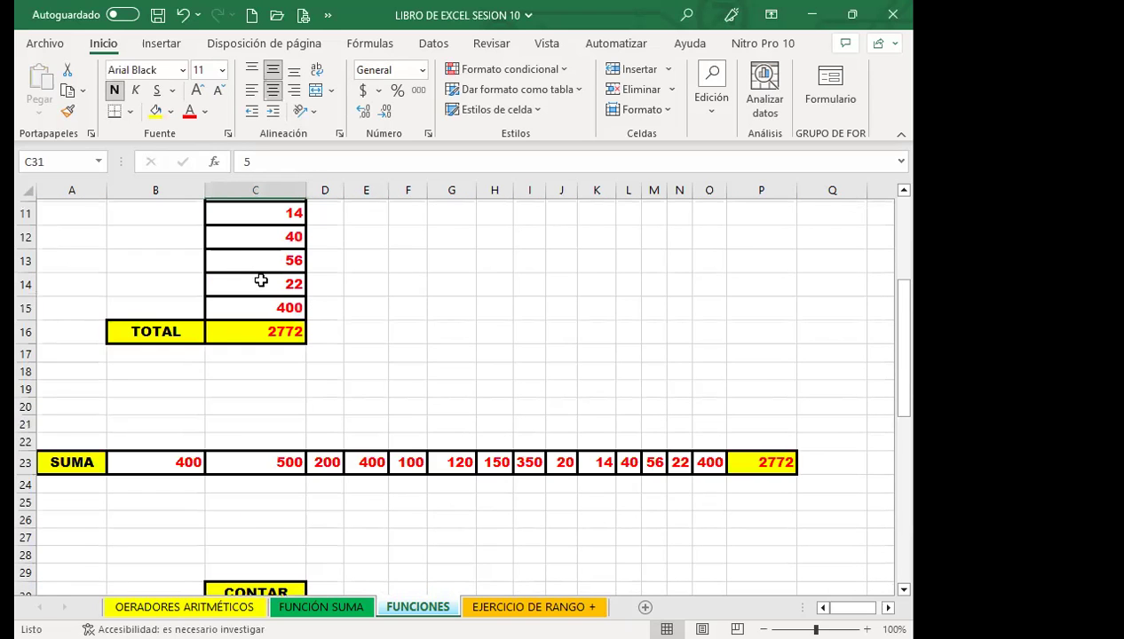
pyautogui.click(261, 280)
pyautogui.scroll(-4, 313, 413)
pyautogui.scroll(-3, 294, 463)
pyautogui.scroll(-2, 286, 459)
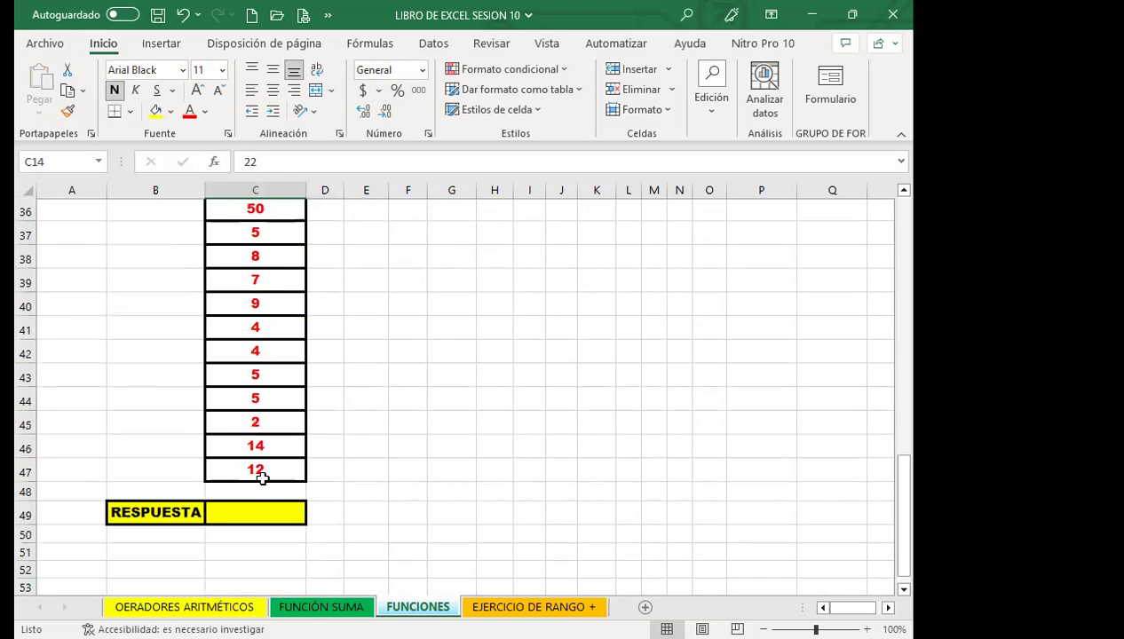
pyautogui.click(244, 514)
pyautogui.scroll(2, 361, 435)
pyautogui.scroll(3, 360, 443)
pyautogui.scroll(-5, 360, 443)
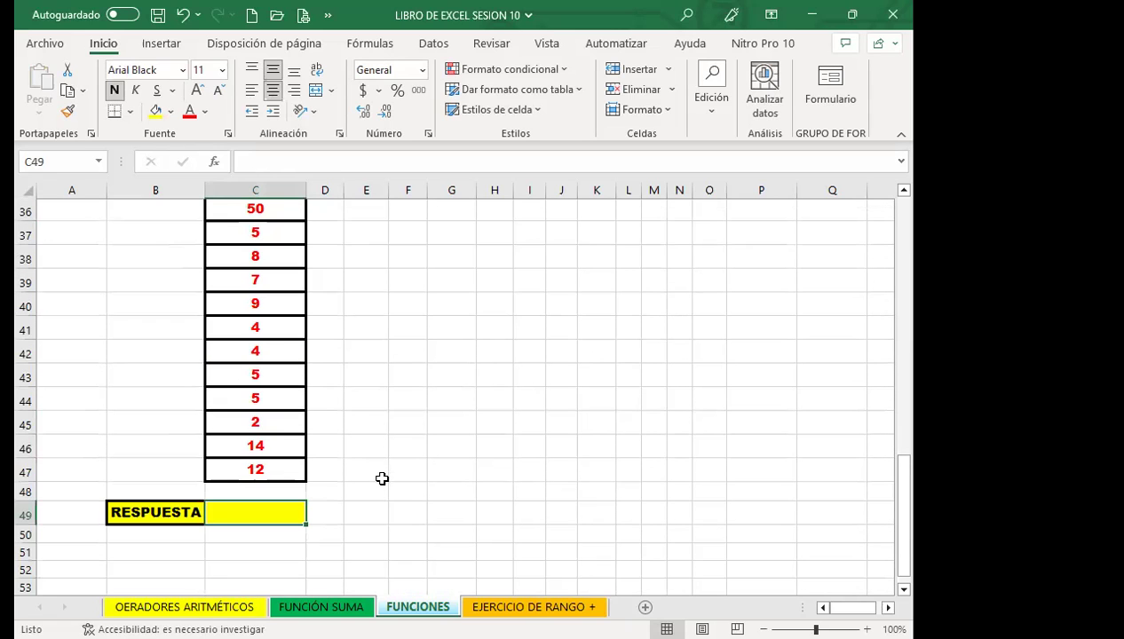
# Step: Enter =CONTAR(C31:C47) in RESPUESTA C49, returning 17
pyautogui.write('=')
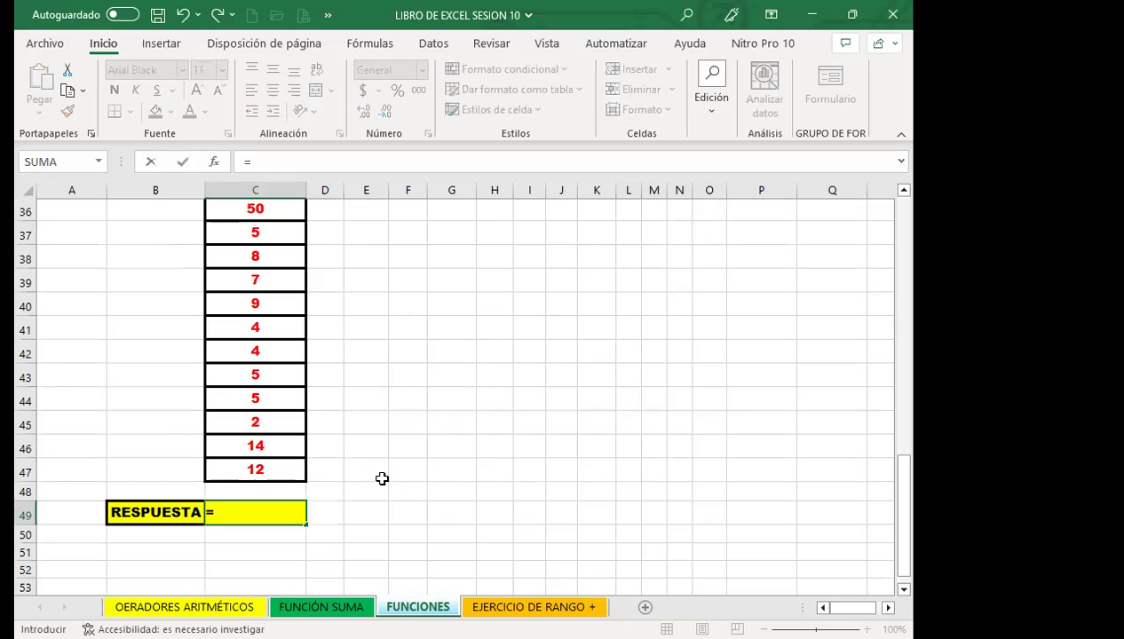
pyautogui.write('CONTAR')
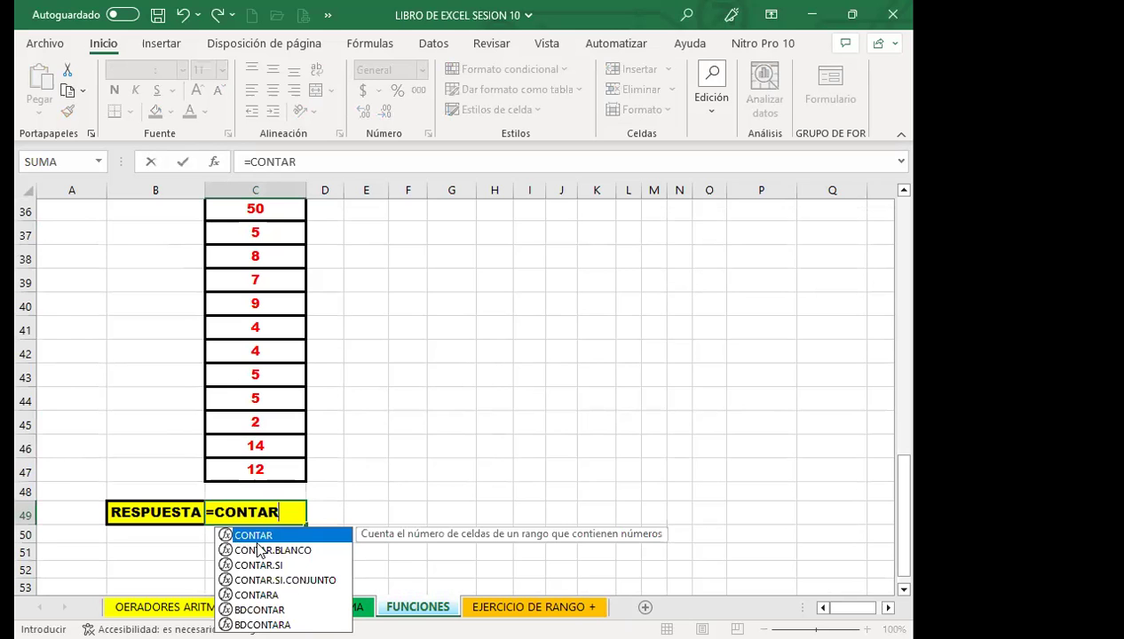
pyautogui.doubleClick(260, 536)
pyautogui.scroll(4, 262, 382)
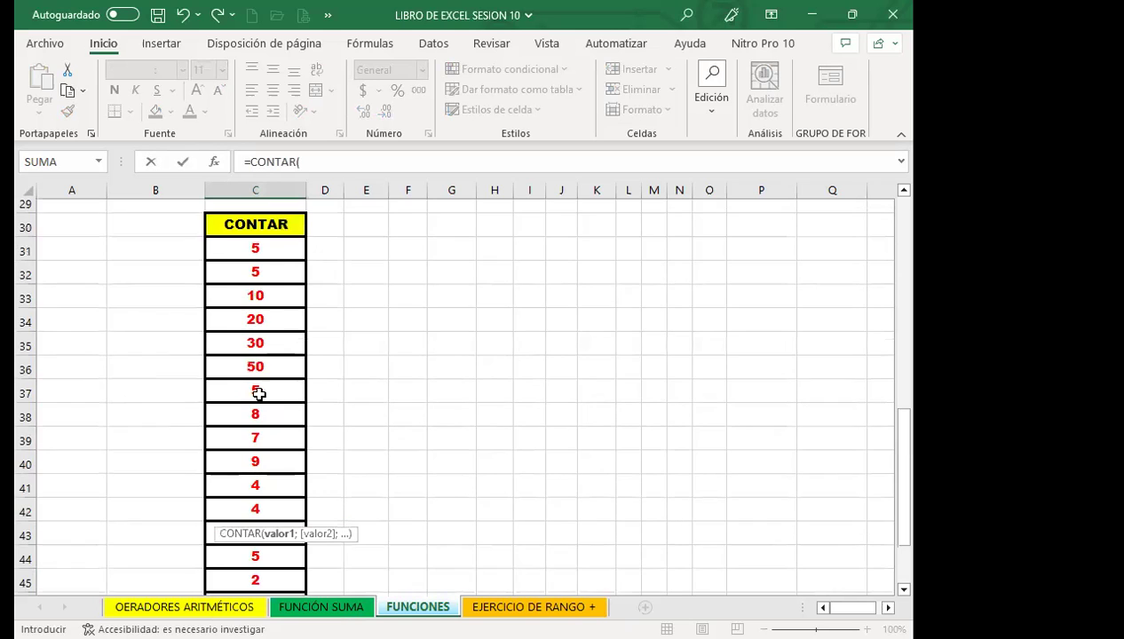
pyautogui.click(255, 301)
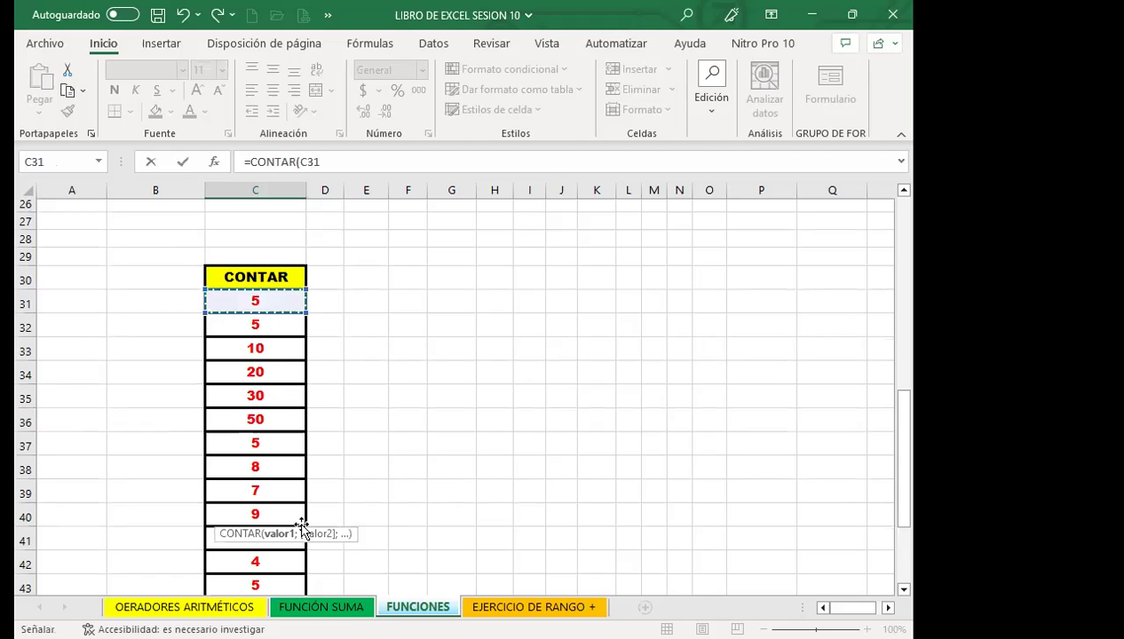
pyautogui.hotkey('ctrl', 'shift', 'Down')
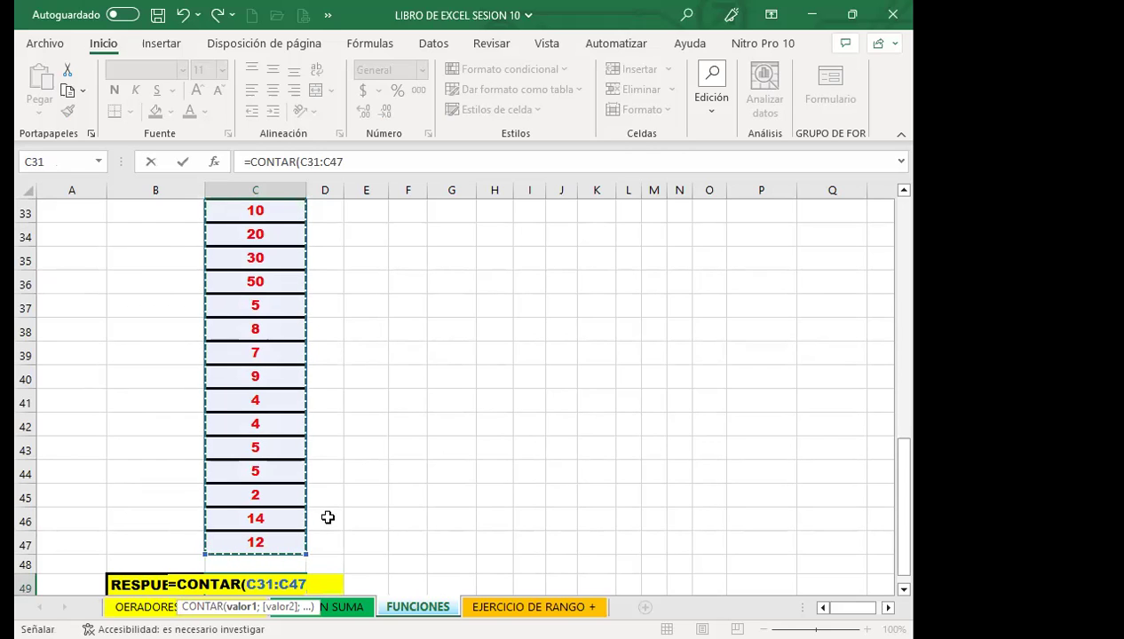
pyautogui.press('Return')
pyautogui.click(259, 561)
# Step: Start numbering the list rows by entering 1 in B31
pyautogui.scroll(3, 201, 300)
pyautogui.moveTo(178, 296); pyautogui.dragTo(181, 586)
pyautogui.scroll(4, 324, 441)
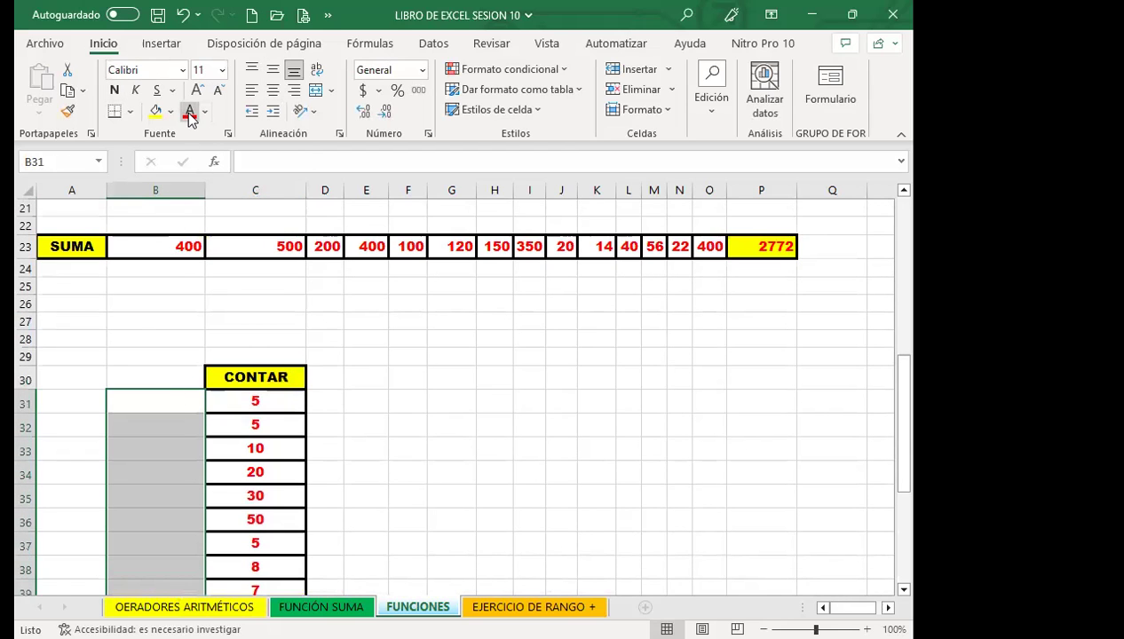
pyautogui.scroll(-2, 321, 401)
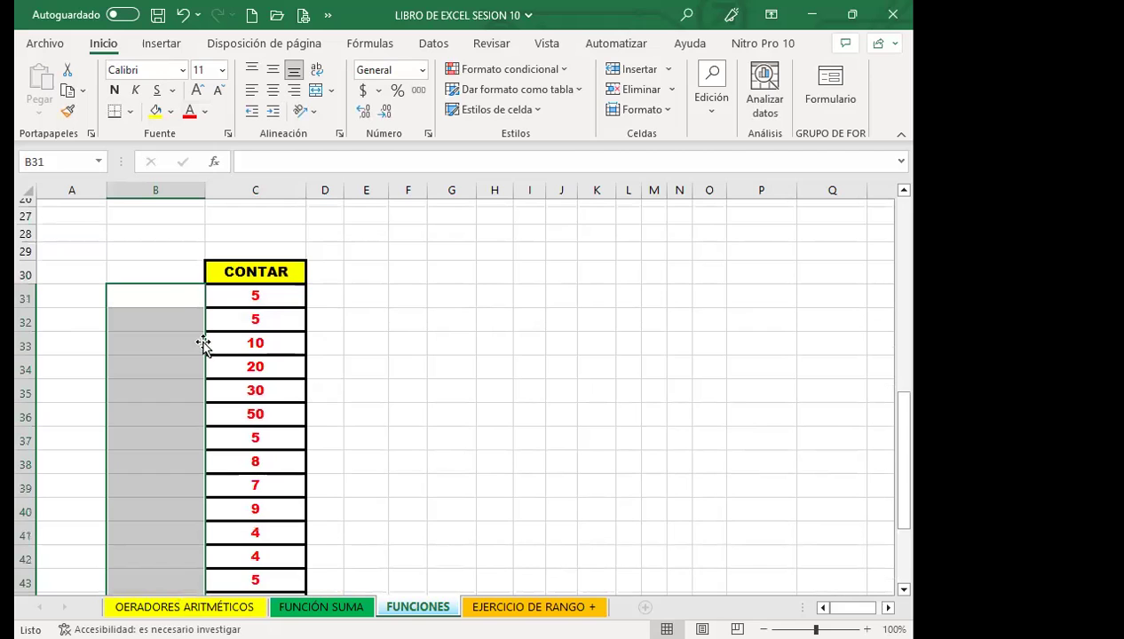
pyautogui.click(176, 295)
pyautogui.write('1')
pyautogui.press('Return')
# Step: Enter 2 in B32 and fill the numbering down to 17 at B47
pyautogui.write('2')
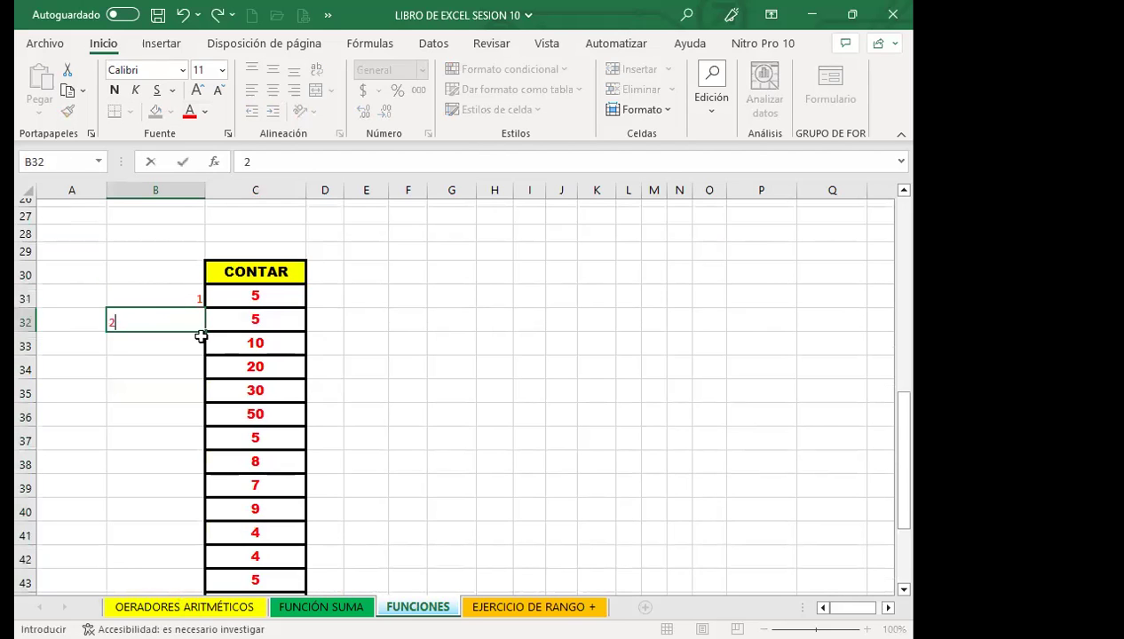
pyautogui.click(222, 364)
pyautogui.moveTo(156, 297); pyautogui.dragTo(169, 468)
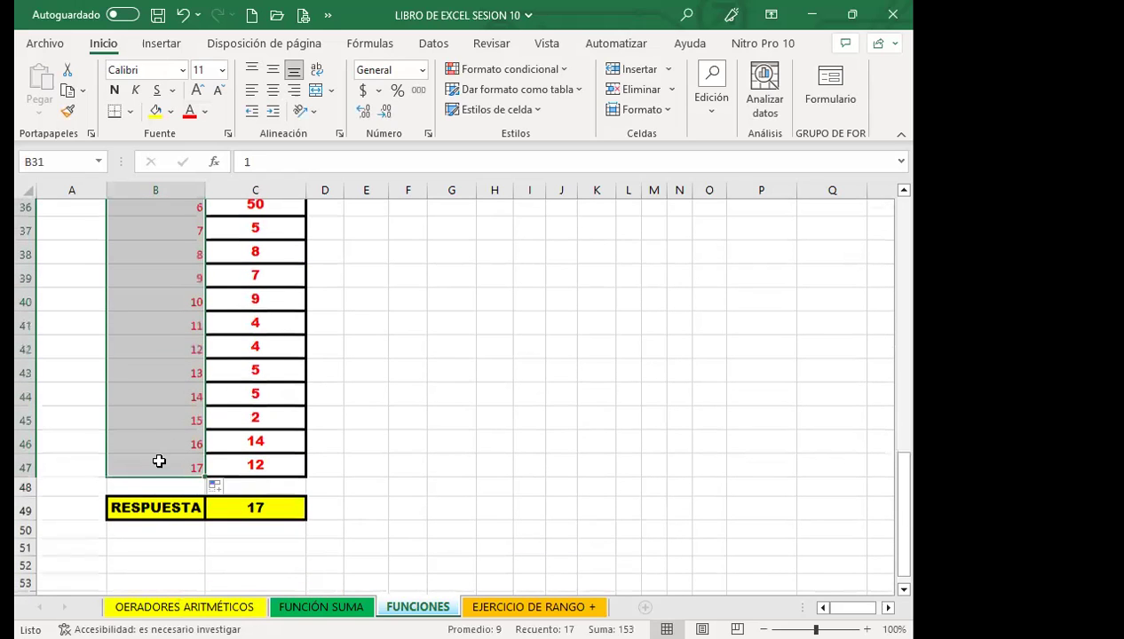
pyautogui.click(158, 465)
# Step: Review the =CONTAR(C31:C47) formula in C49 against the list values
pyautogui.click(265, 511)
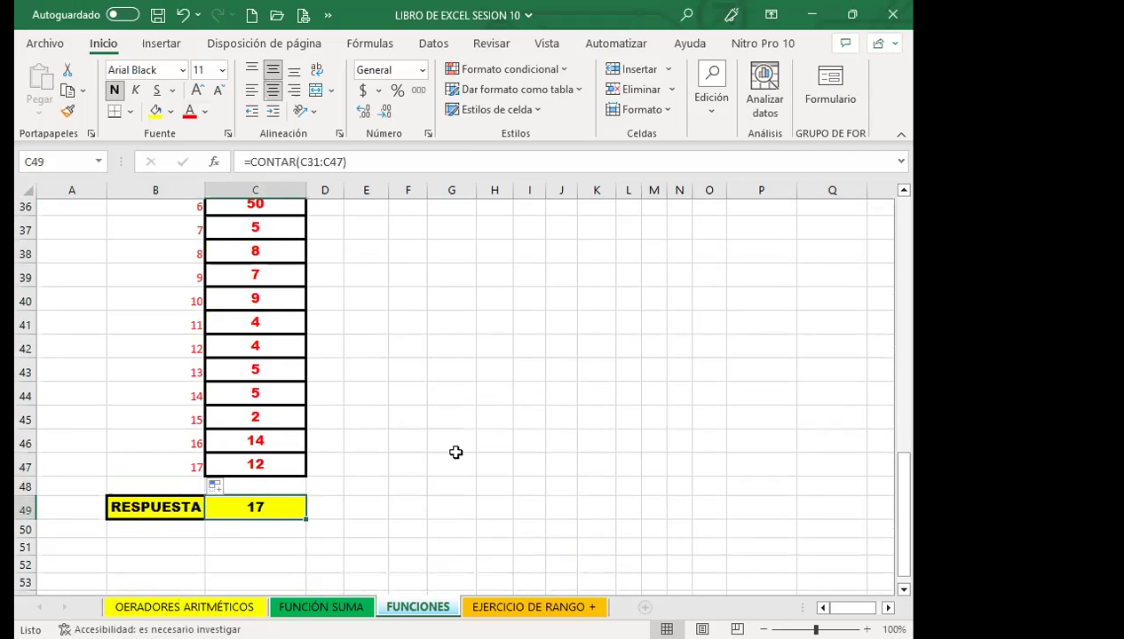
pyautogui.doubleClick(271, 506)
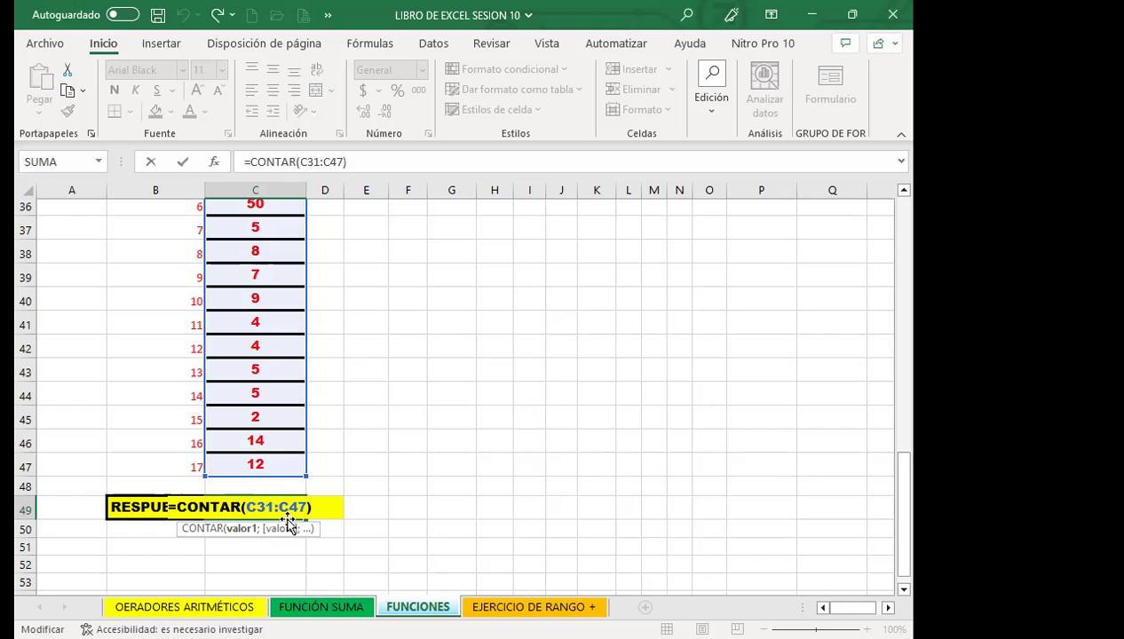
pyautogui.press('Return')
pyautogui.scroll(2, 269, 371)
pyautogui.click(269, 368)
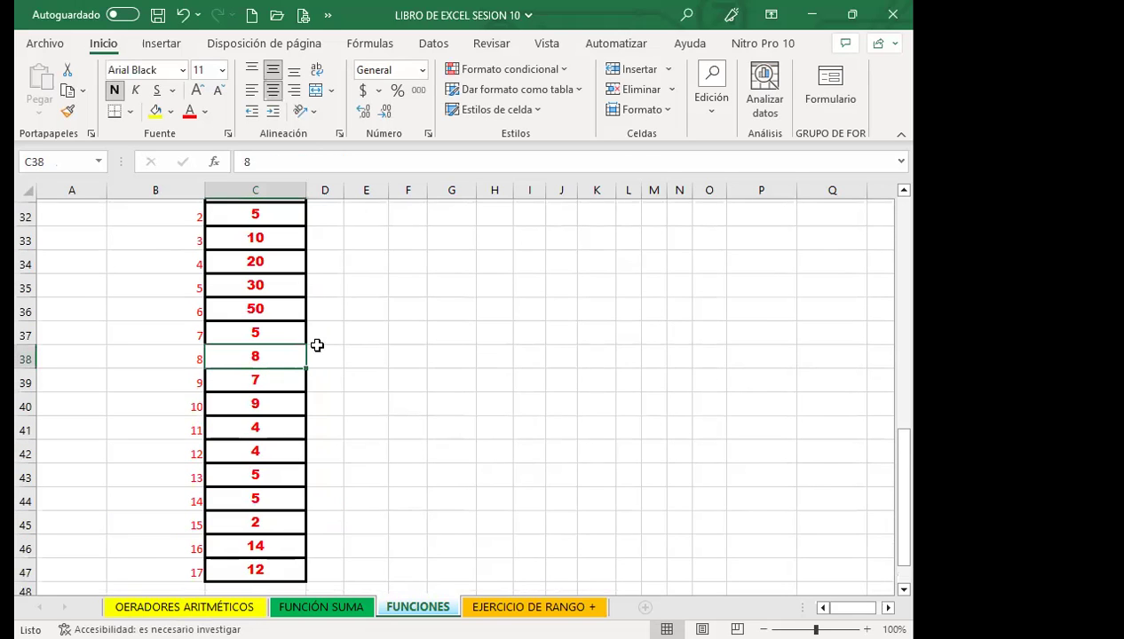
pyautogui.scroll(3, 291, 359)
pyautogui.click(292, 364)
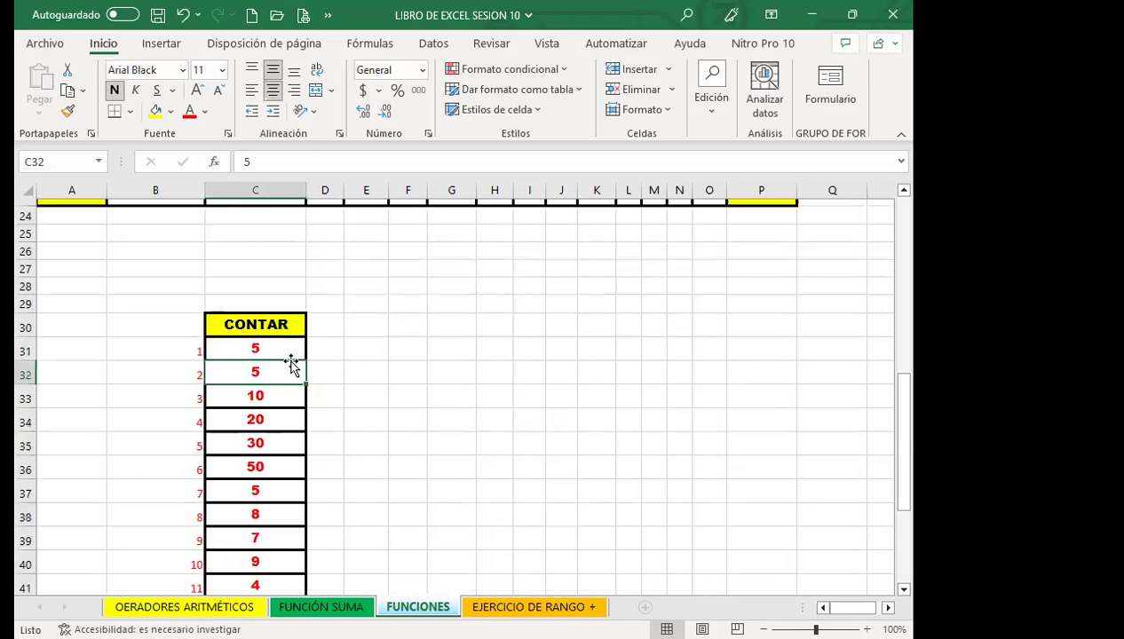
pyautogui.scroll(-3, 282, 368)
pyautogui.click(270, 459)
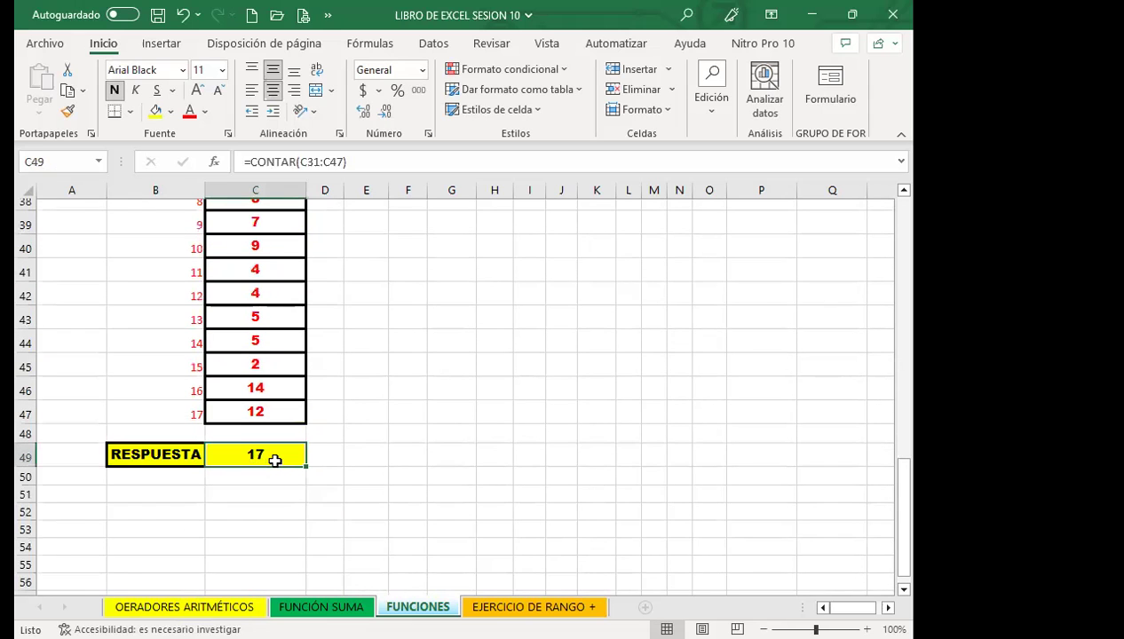
# Step: Check the SUMA total formula in P23, then return to the CONTAR list
pyautogui.scroll(2, 283, 453)
pyautogui.scroll(1, 431, 271)
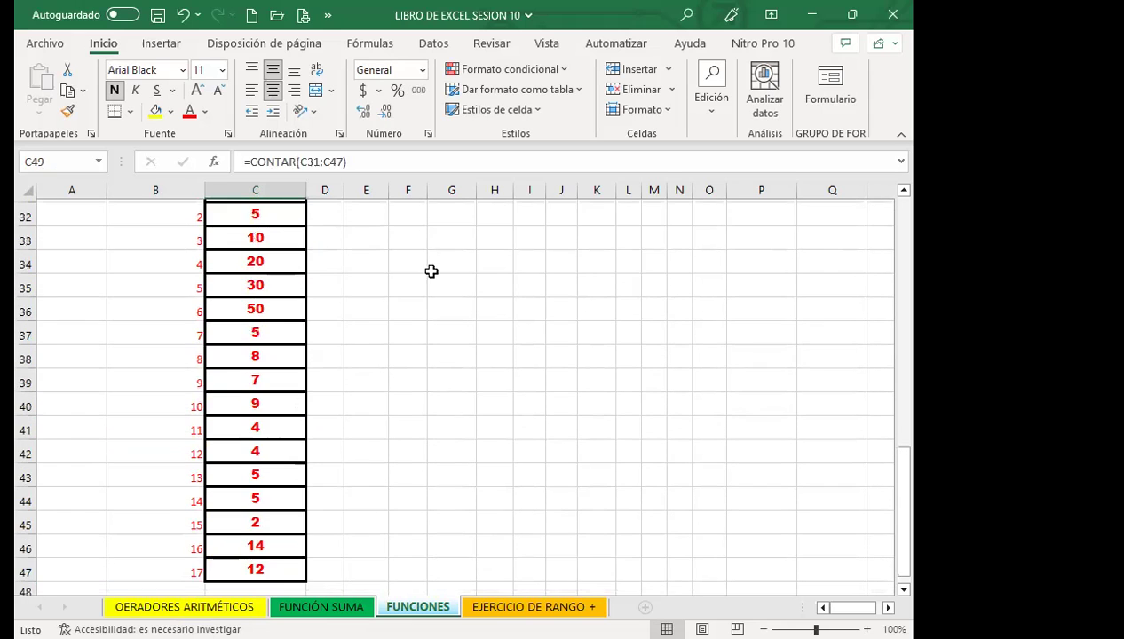
pyautogui.scroll(5, 723, 311)
pyautogui.click(752, 358)
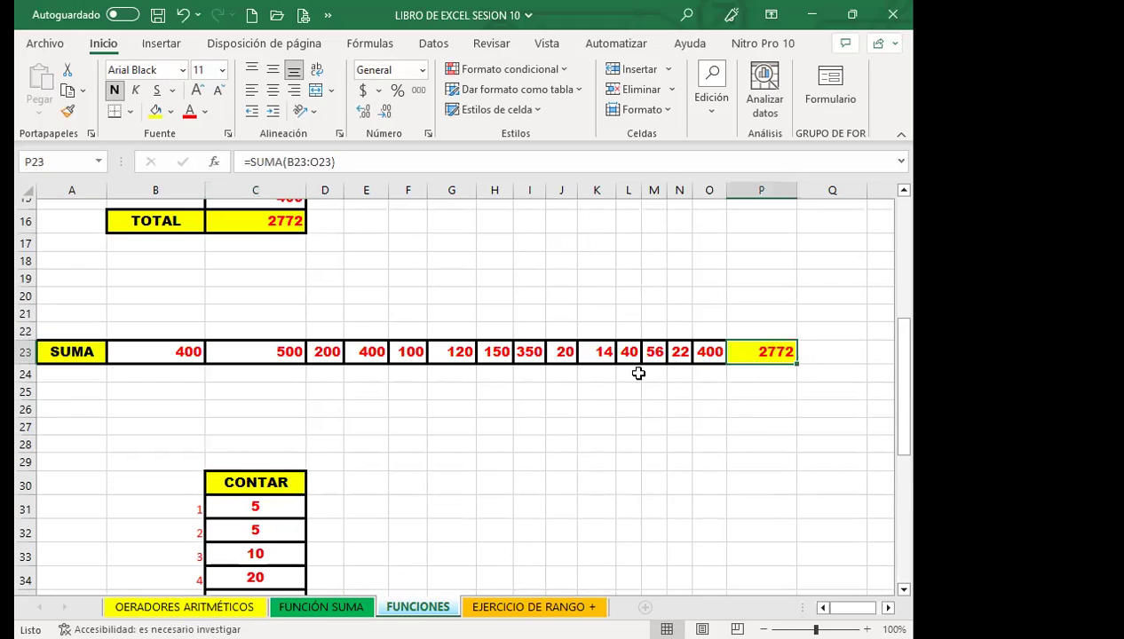
pyautogui.click(366, 351)
pyautogui.scroll(-1, 514, 447)
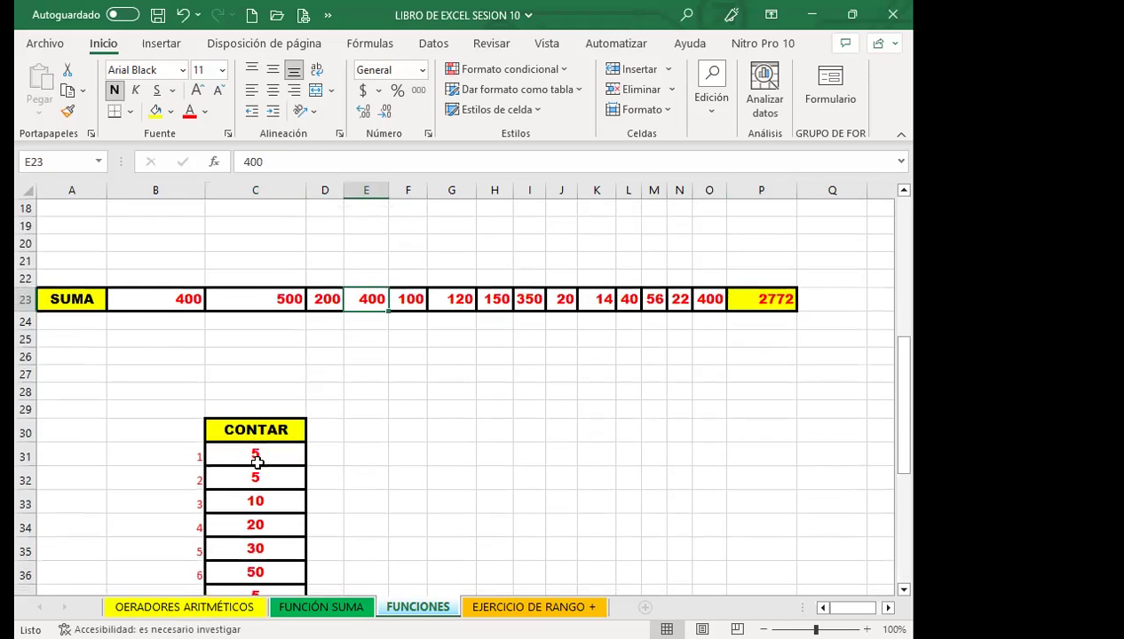
pyautogui.click(298, 456)
pyautogui.scroll(-3, 298, 474)
pyautogui.click(275, 433)
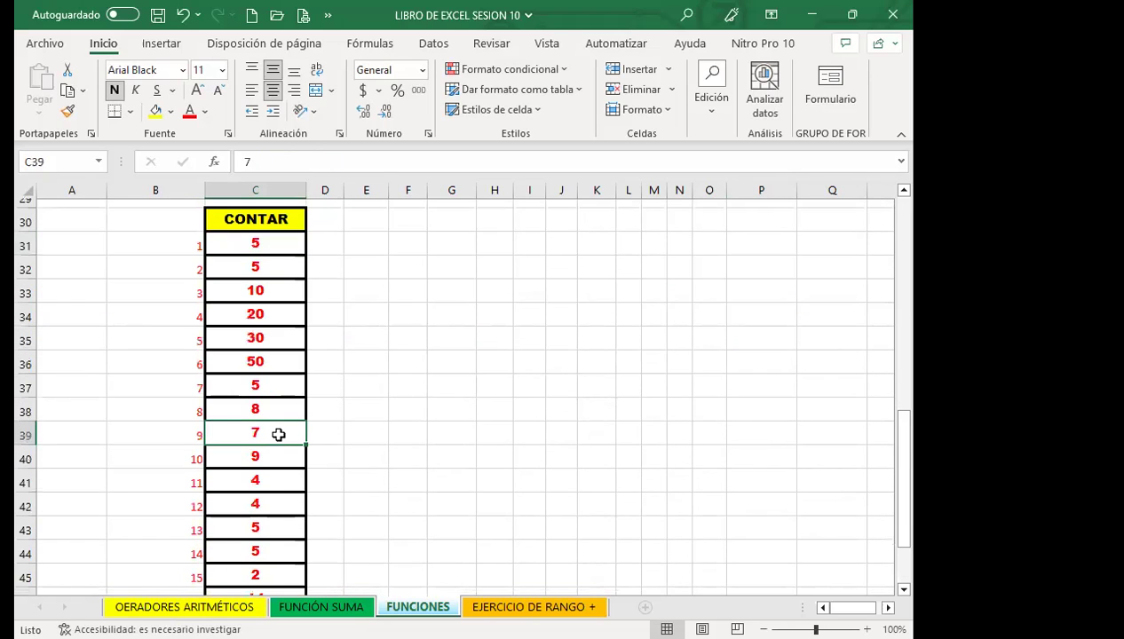
# Step: Clear the 4 in C41, the 14 in C46 and the 5 in C44
pyautogui.press('Down')
pyautogui.press('Down')
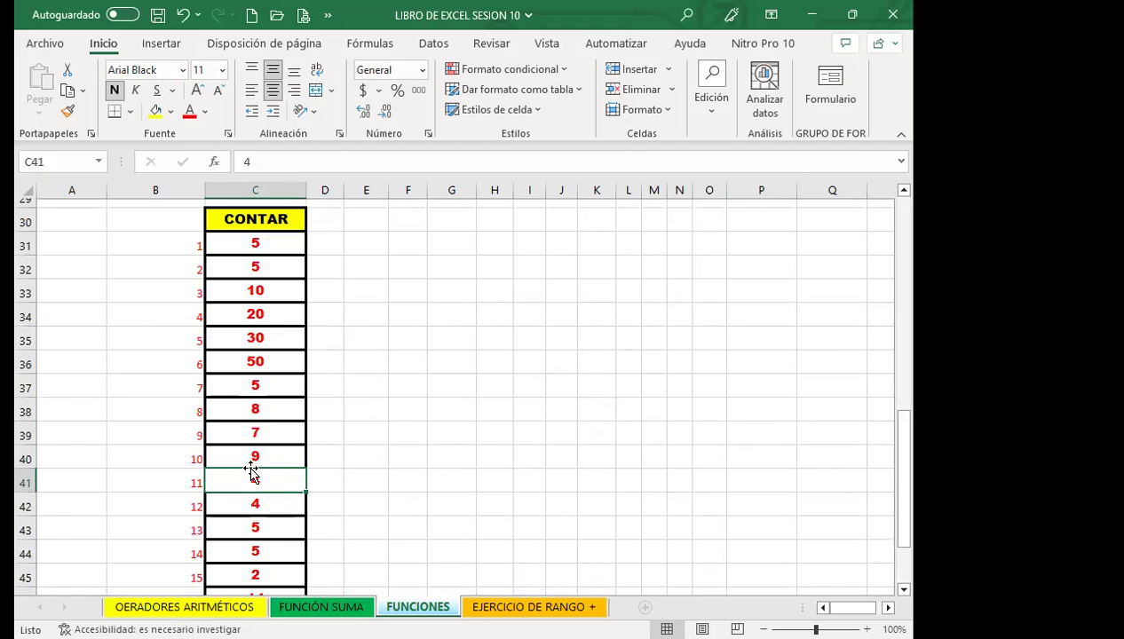
pyautogui.press('Down')
pyautogui.click(289, 474)
pyautogui.press('Delete')
pyautogui.click(352, 484)
pyautogui.scroll(-4, 298, 512)
pyautogui.click(276, 335)
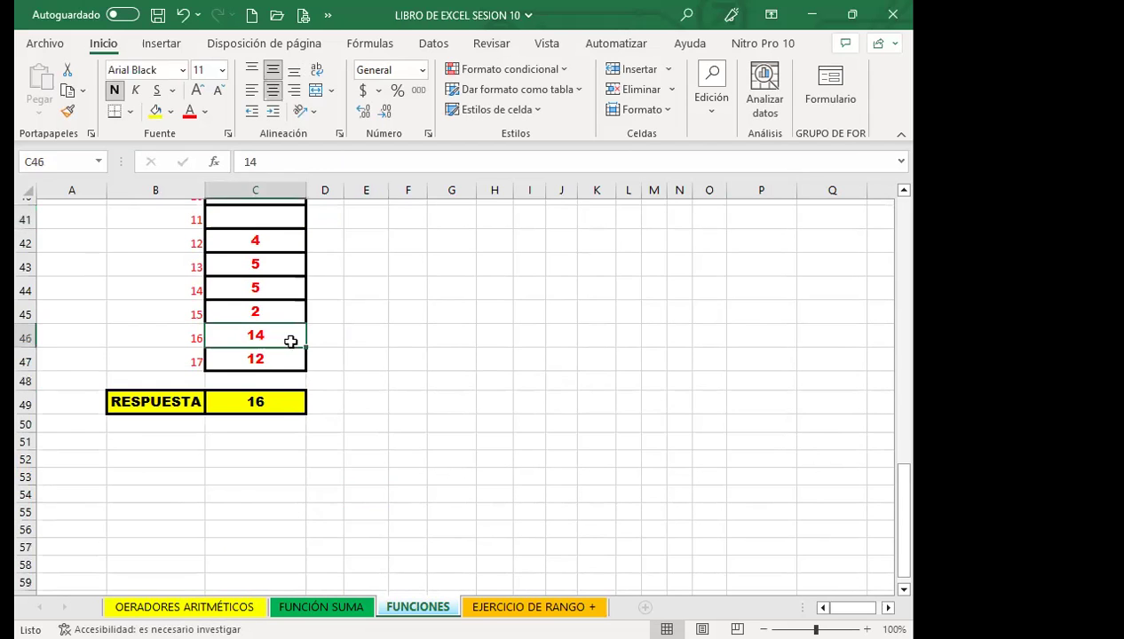
pyautogui.press('BackSpace')
pyautogui.click(279, 286)
pyautogui.press('Delete')
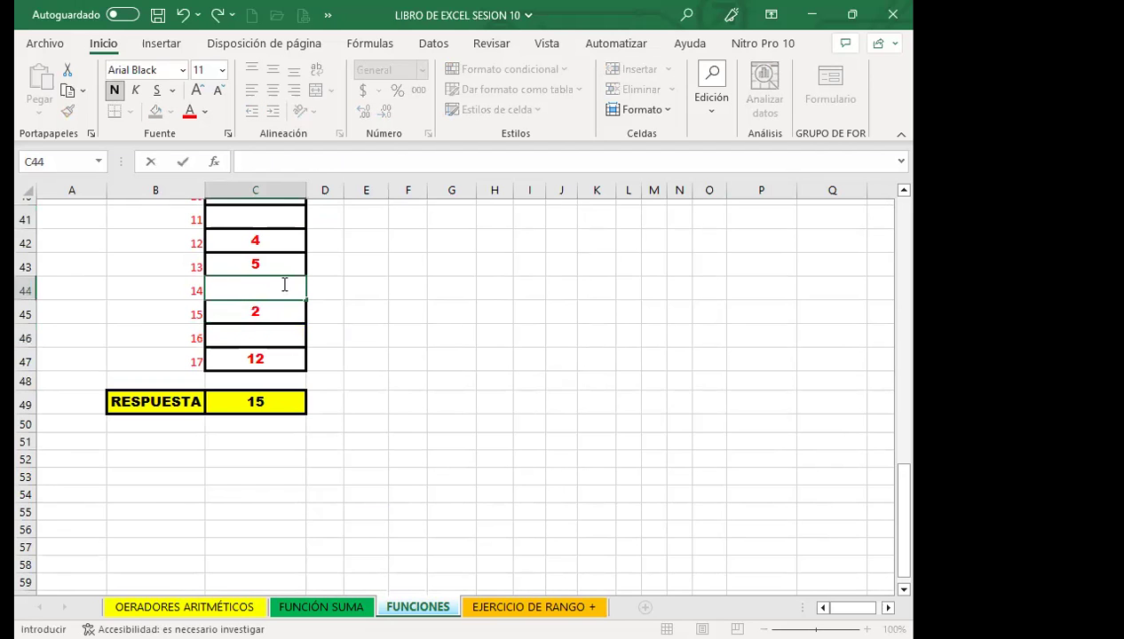
pyautogui.click(265, 316)
# Step: Review the list and confirm RESPUESTA in C49 now counts 14
pyautogui.scroll(2, 262, 319)
pyautogui.scroll(5, 263, 320)
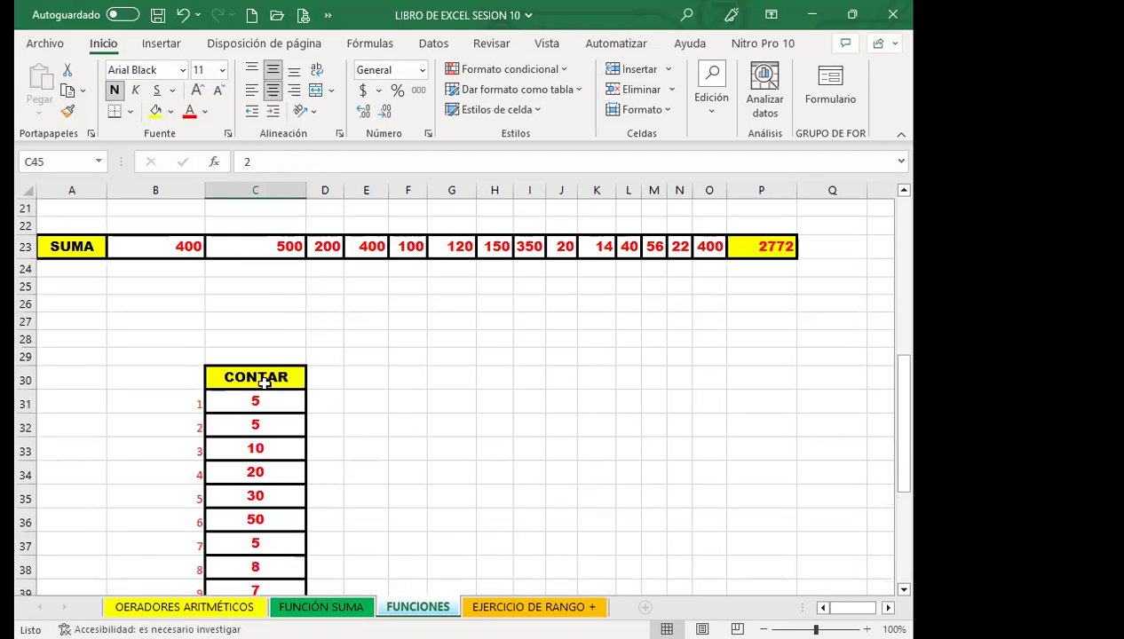
pyautogui.click(275, 403)
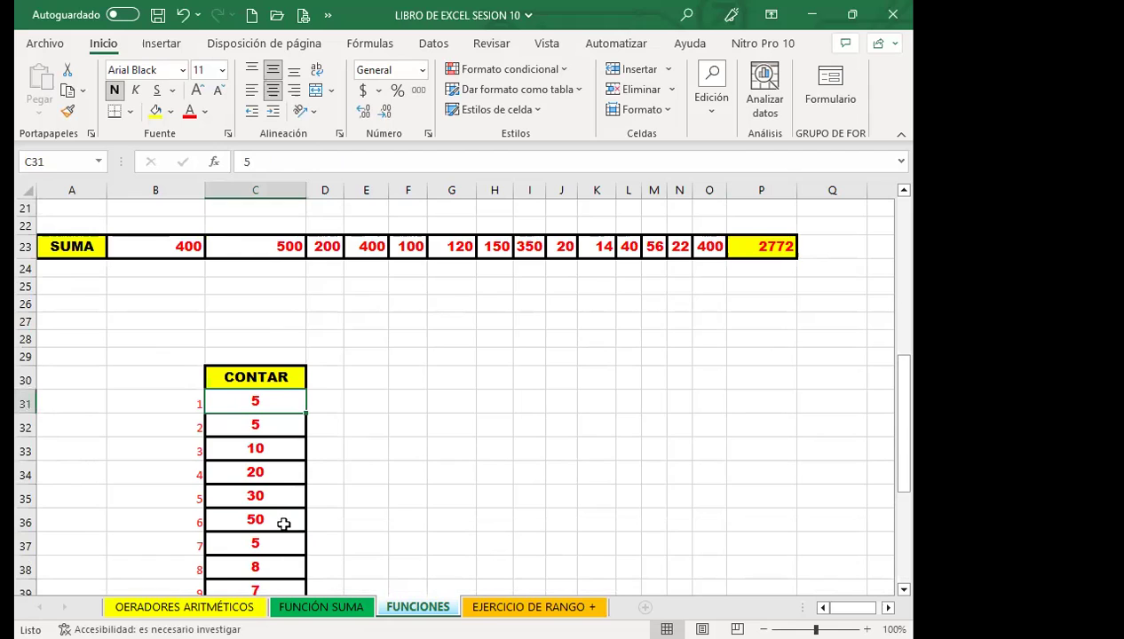
pyautogui.click(285, 447)
pyautogui.scroll(-2, 368, 457)
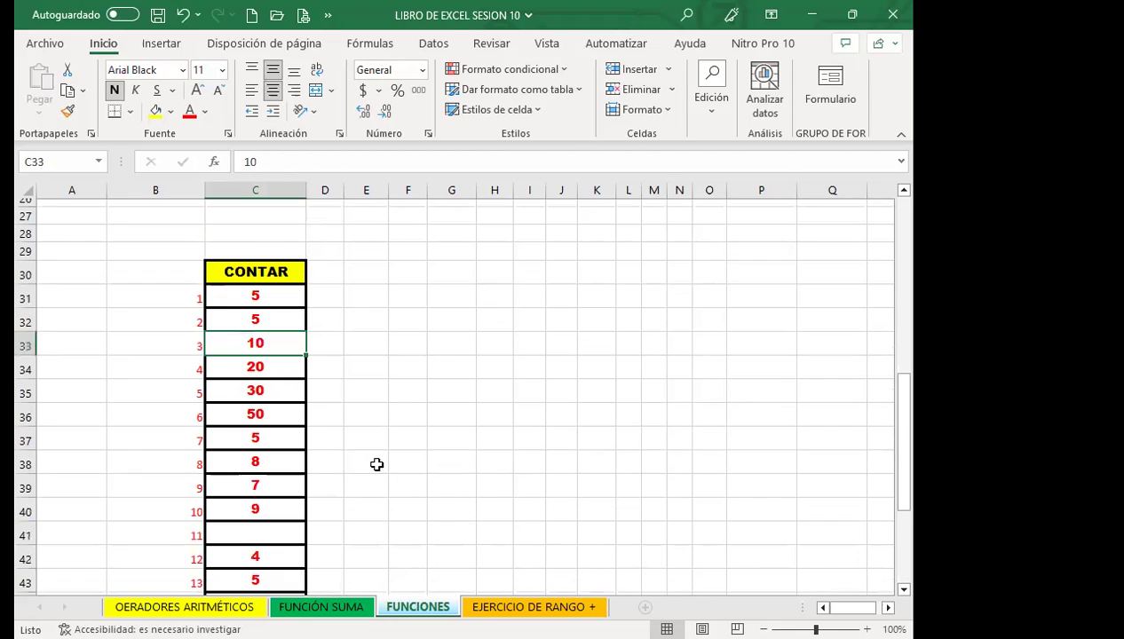
pyautogui.scroll(-5, 373, 464)
pyautogui.click(255, 404)
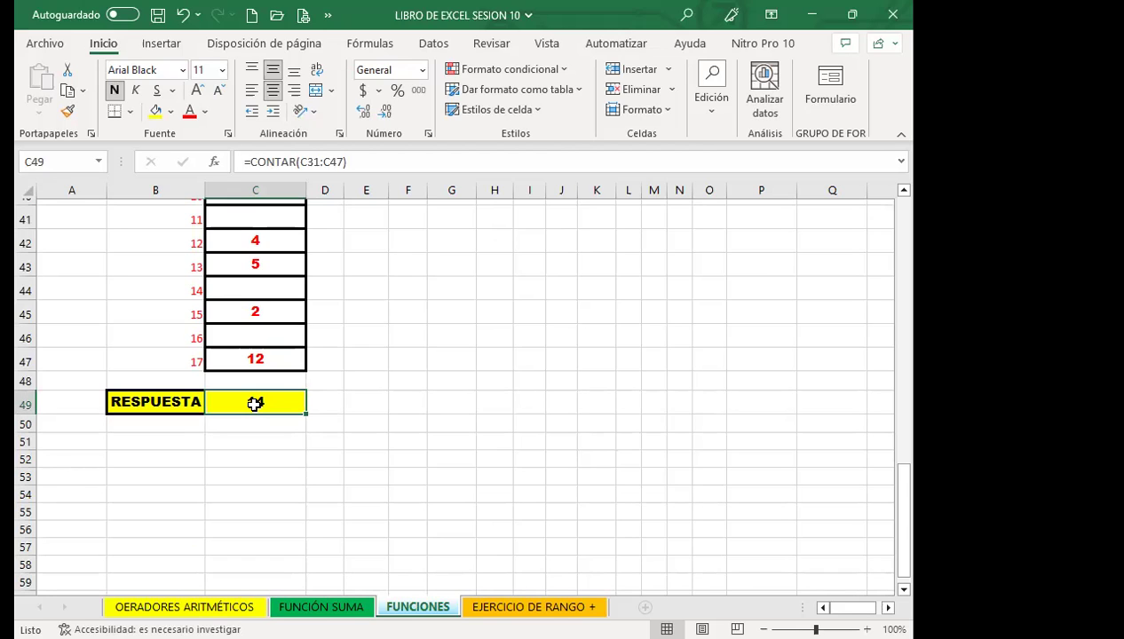
pyautogui.scroll(2, 256, 407)
pyautogui.scroll(2, 253, 355)
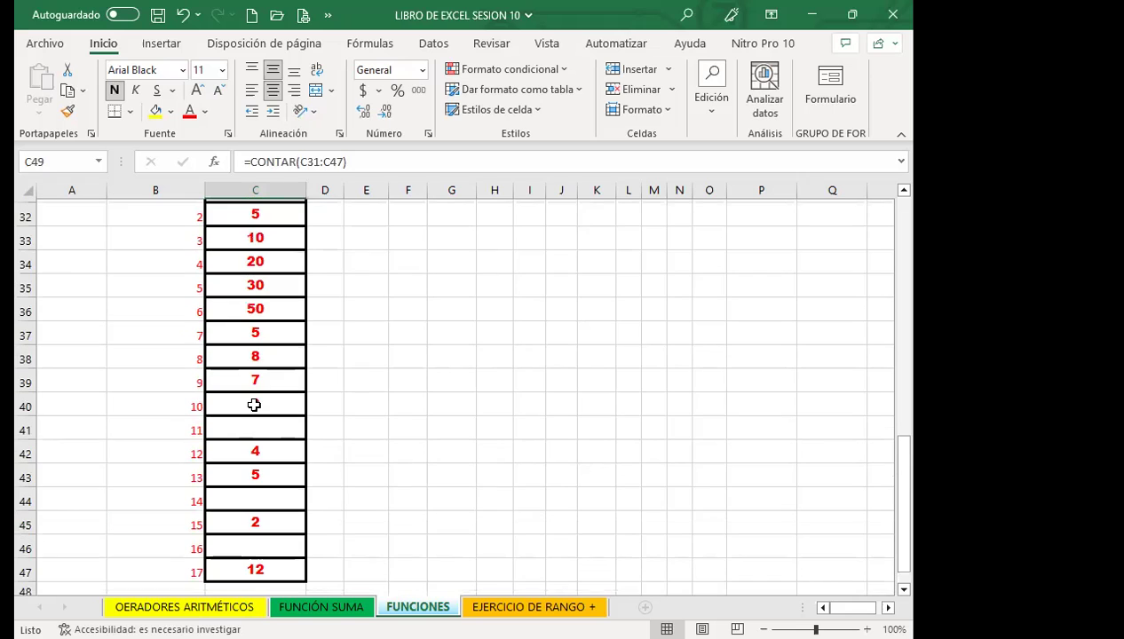
pyautogui.write('9')
# Step: Replace the 5 in C37 with VANESSA and review the CONTAR result
pyautogui.click(278, 330)
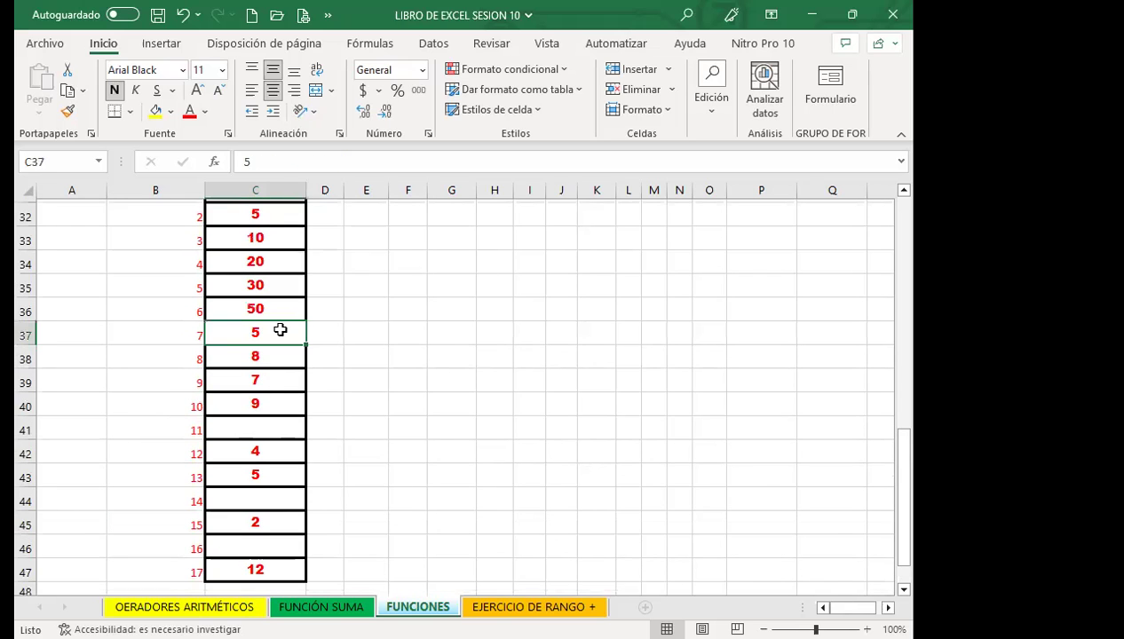
pyautogui.write('VANESSA')
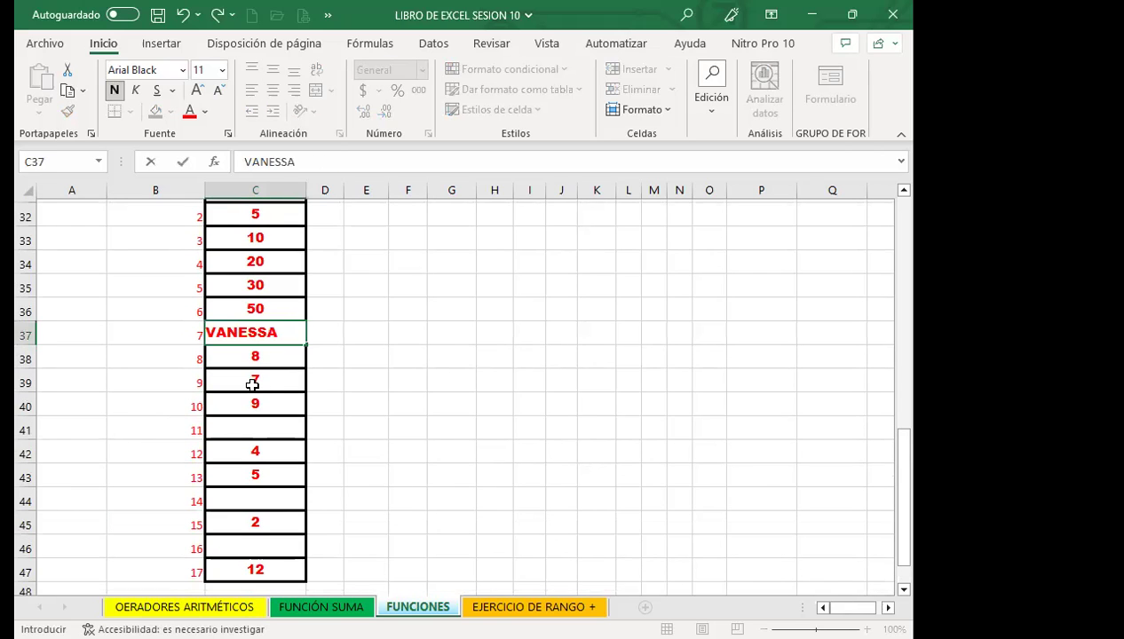
pyautogui.click(253, 384)
pyautogui.scroll(-2, 257, 444)
pyautogui.click(278, 506)
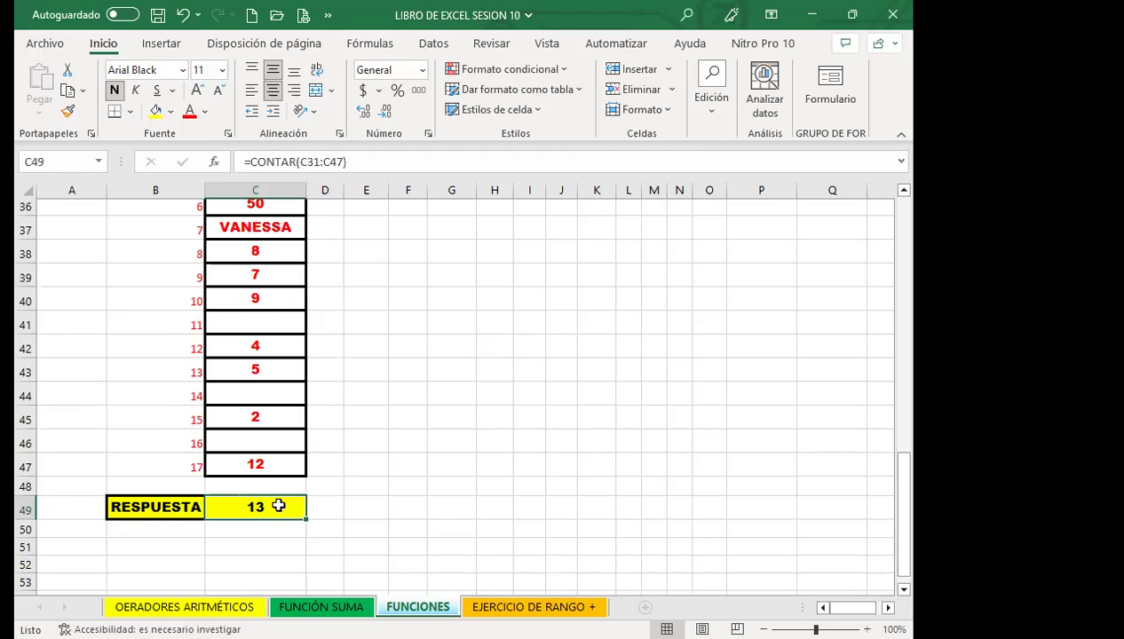
pyautogui.click(255, 227)
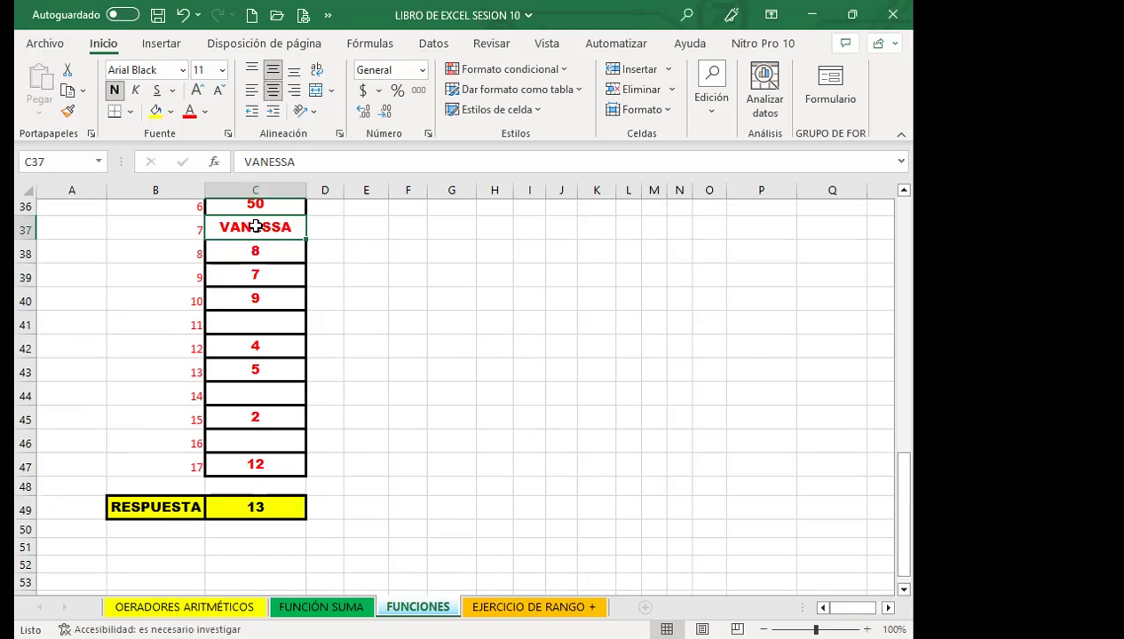
pyautogui.click(265, 506)
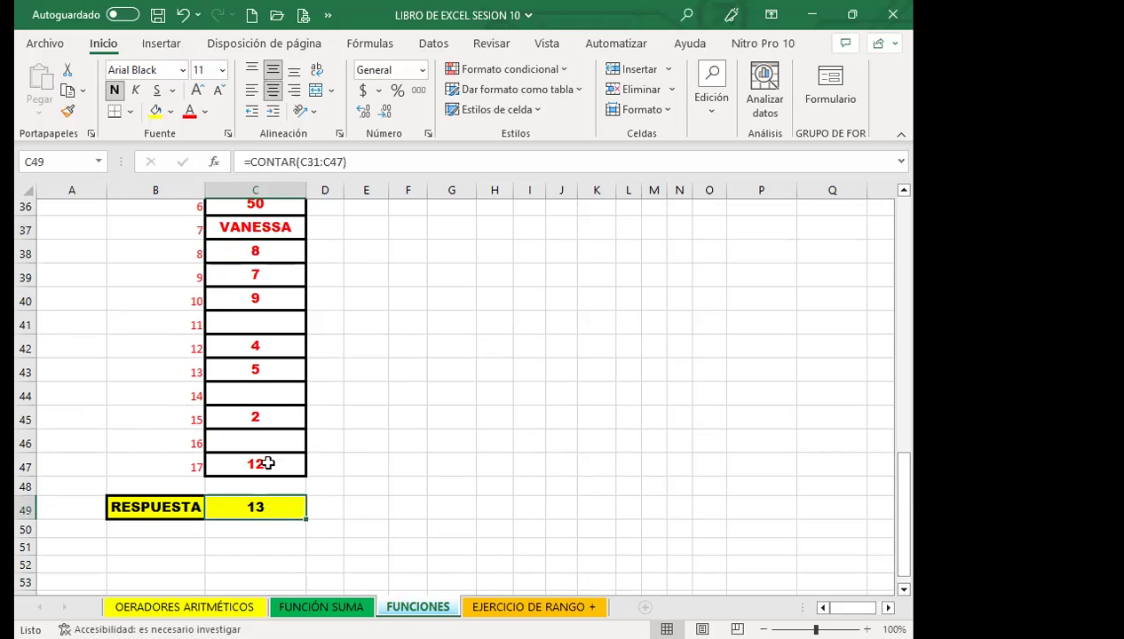
# Step: Replace the 4 in C42 with CARLOS, dropping the CONTAR result to 12
pyautogui.click(276, 346)
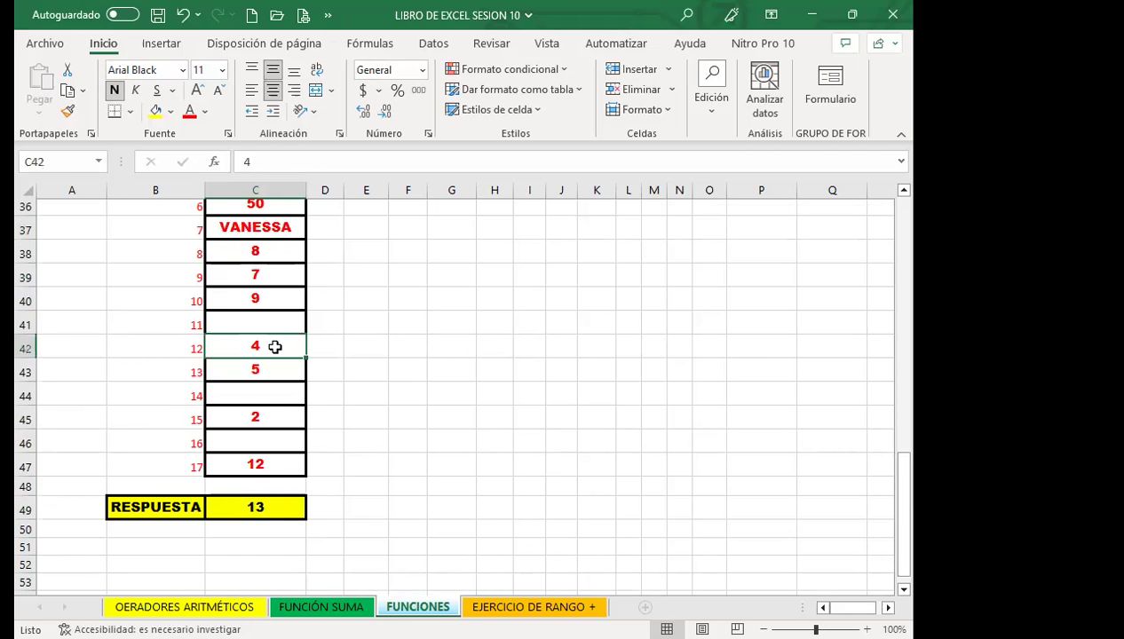
pyautogui.write('CARLO')
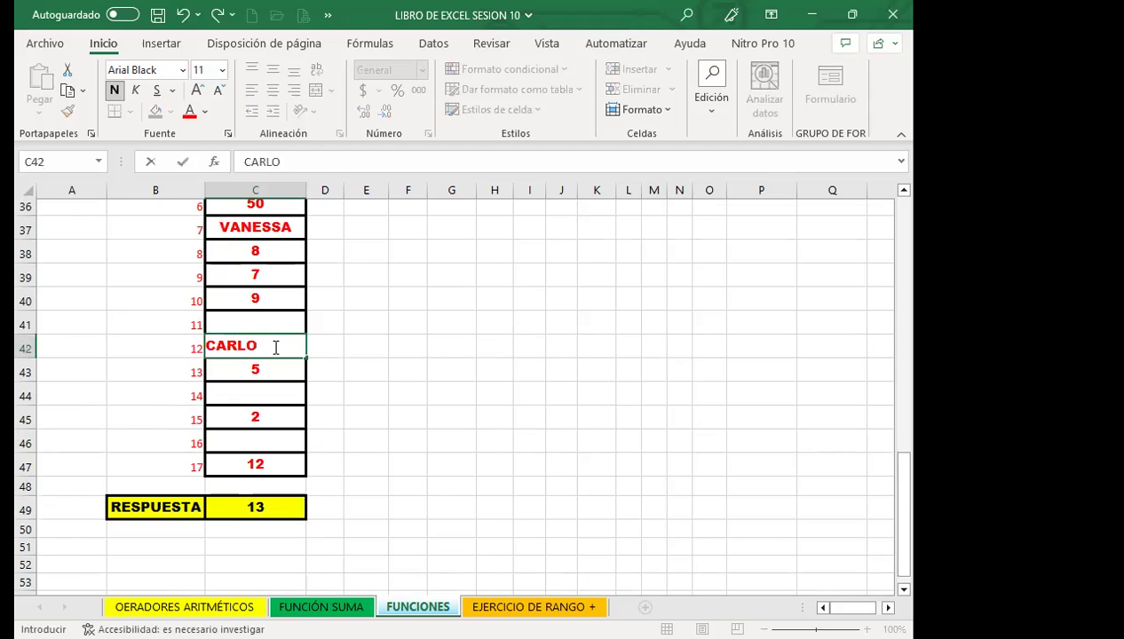
pyautogui.write('S')
pyautogui.press('Return')
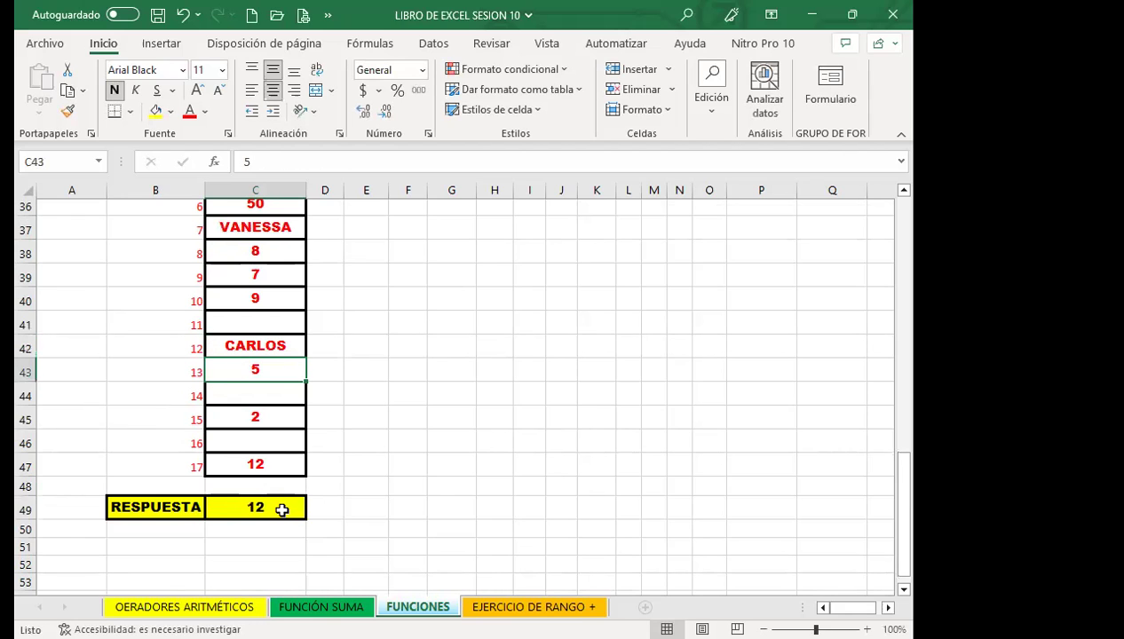
pyautogui.click(282, 509)
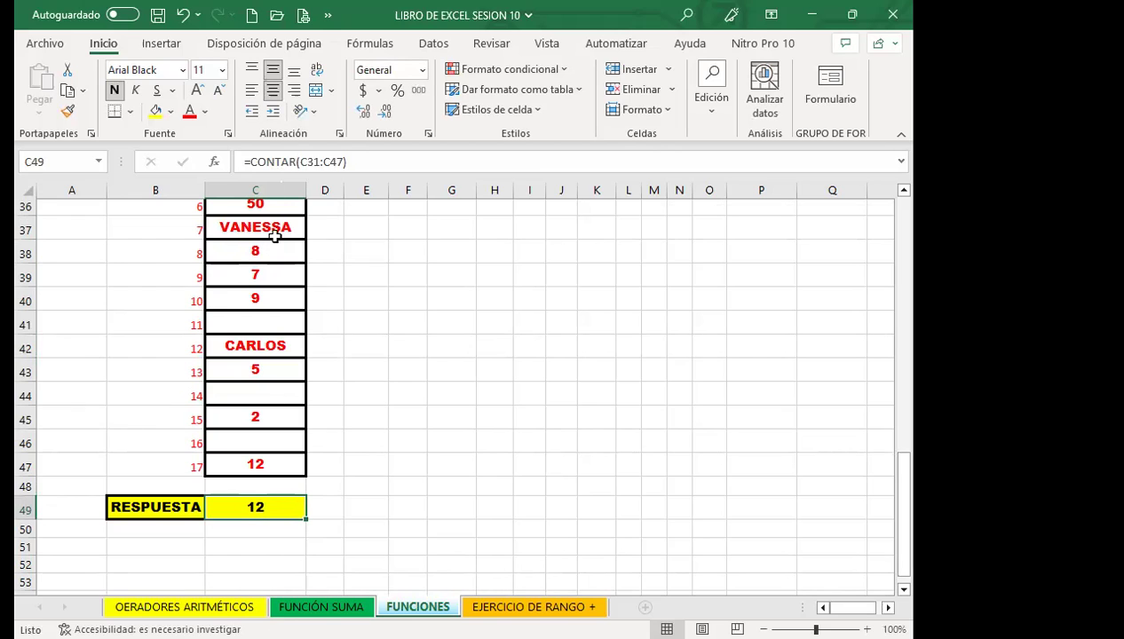
pyautogui.click(277, 226)
pyautogui.click(271, 344)
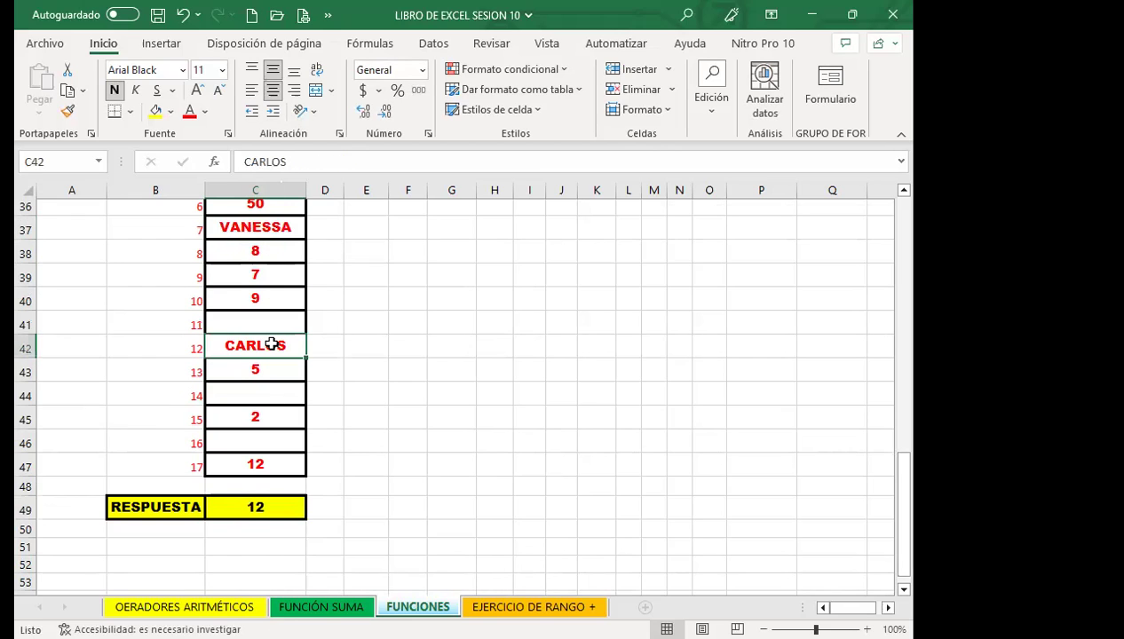
# Step: Enter =CONTARA(C31:C47) in C51, returning 14
pyautogui.click(264, 546)
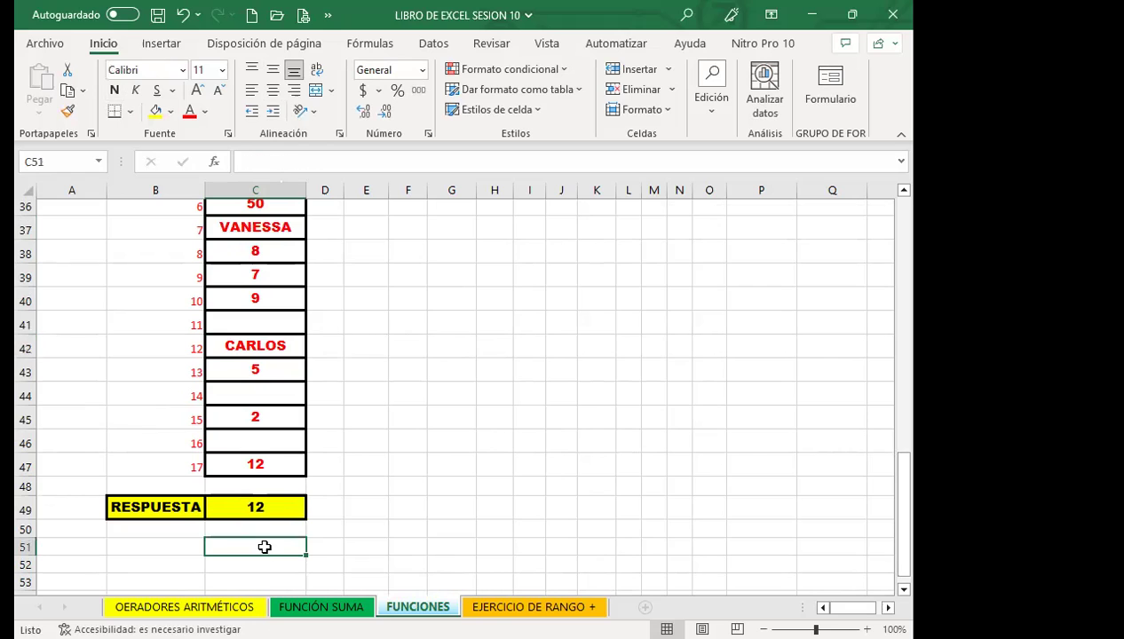
pyautogui.write('=')
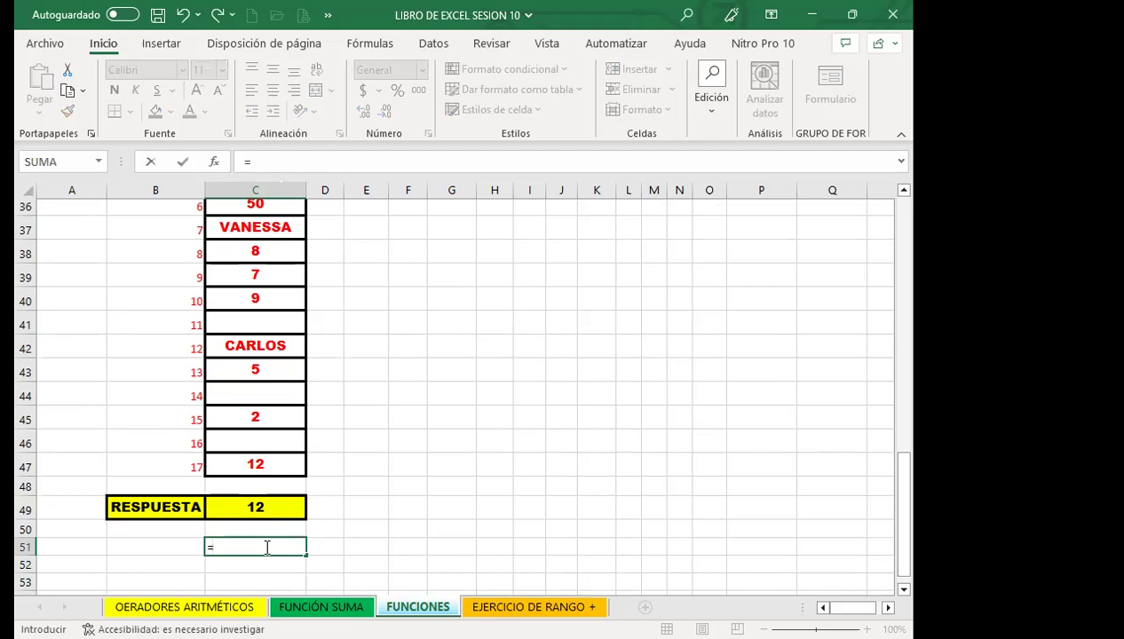
pyautogui.write('CONTARA')
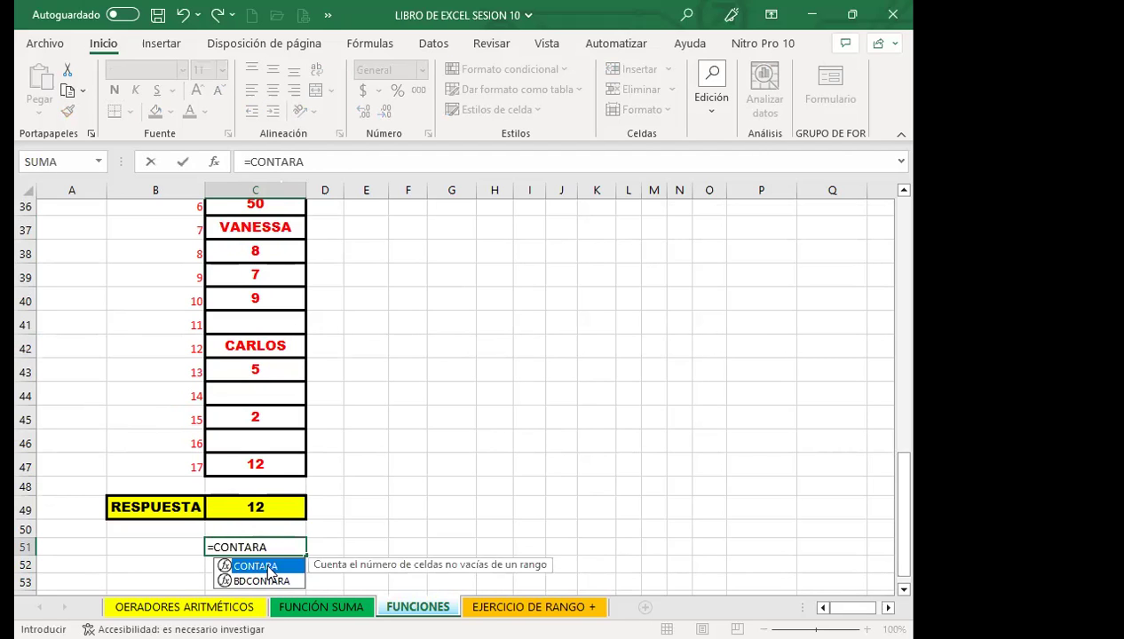
pyautogui.write('(')
pyautogui.scroll(4, 267, 333)
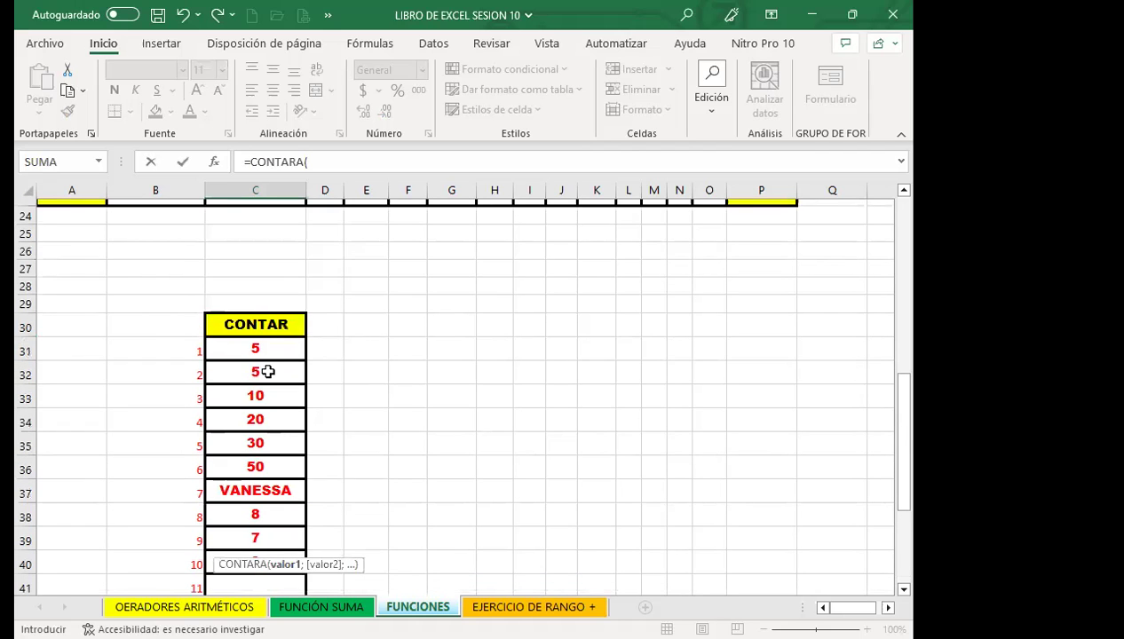
pyautogui.click(266, 355)
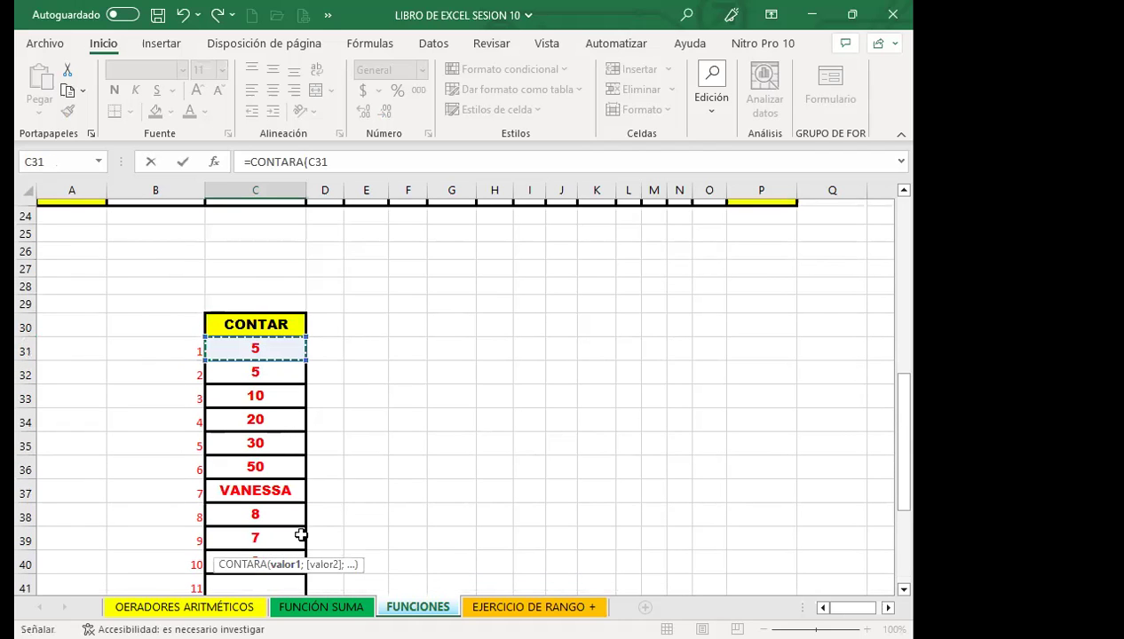
pyautogui.scroll(-3, 298, 535)
pyautogui.keyDown('shift'); pyautogui.click(254, 541); pyautogui.keyUp('shift')
pyautogui.press('Return')
pyautogui.click(235, 396)
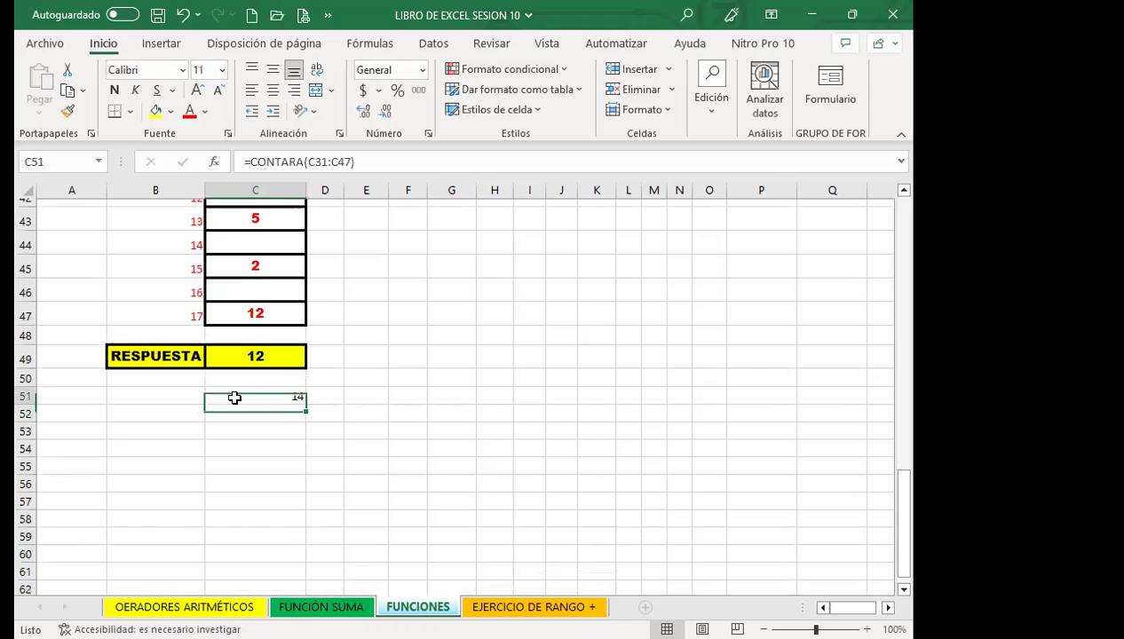
# Step: Copy C49's yellow bordered formatting to C51 with Format Painter
pyautogui.click(247, 355)
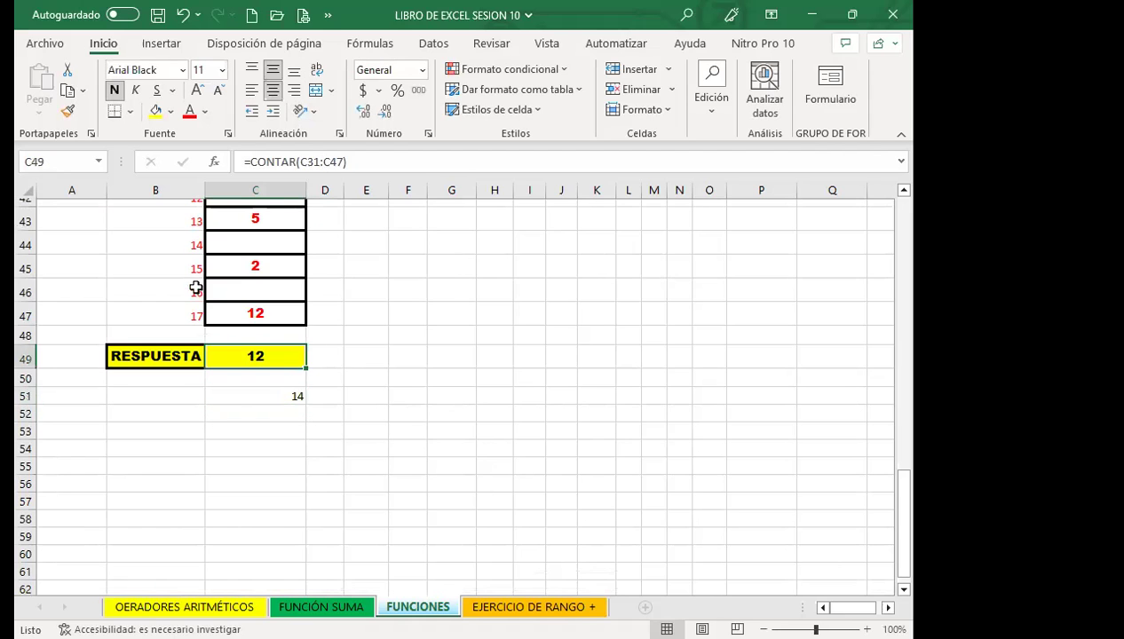
pyautogui.click(68, 111)
pyautogui.click(239, 396)
pyautogui.scroll(2, 240, 396)
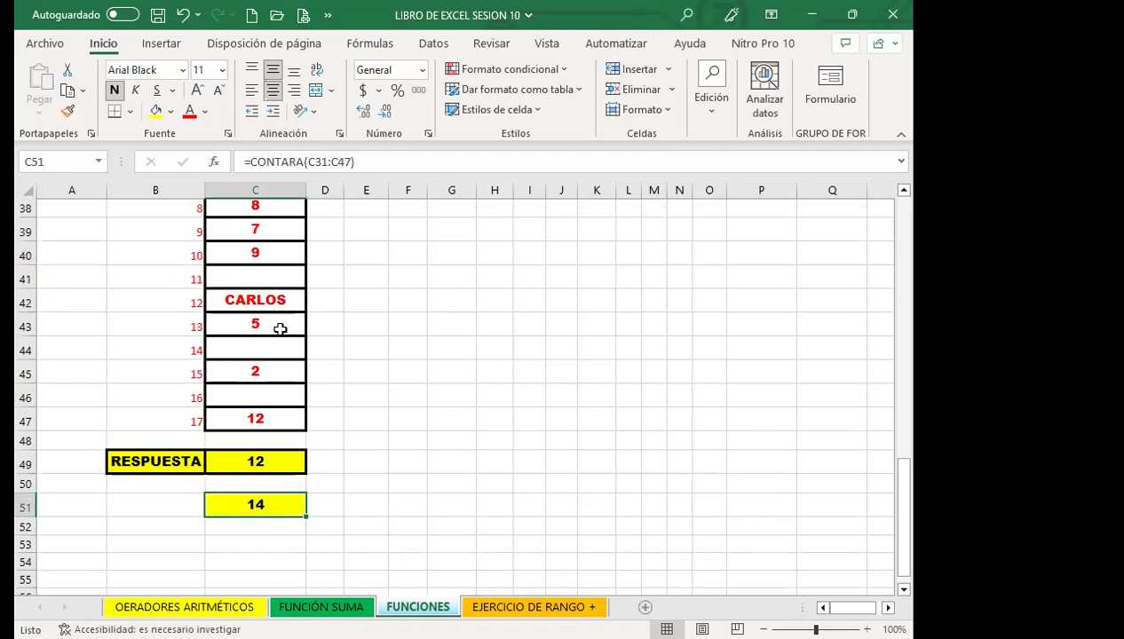
pyautogui.click(282, 348)
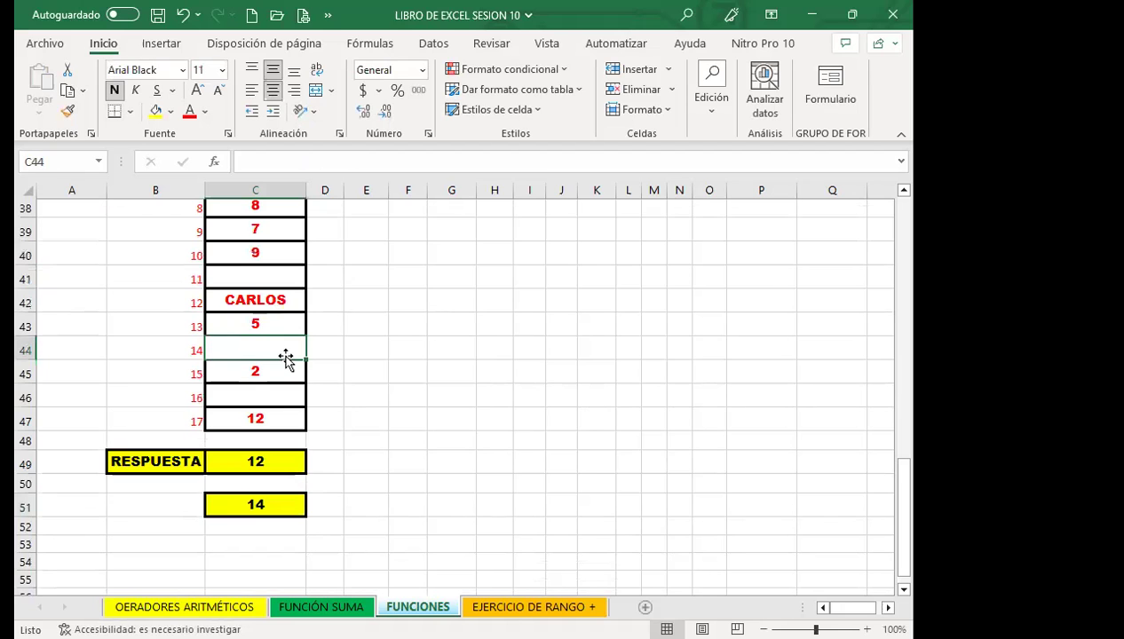
# Step: Fill the blanks with R in C44, S in C46 and R in C41
pyautogui.write('R')
pyautogui.scroll(2, 276, 389)
pyautogui.click(271, 493)
pyautogui.write('S')
pyautogui.click(268, 382)
pyautogui.write('R')
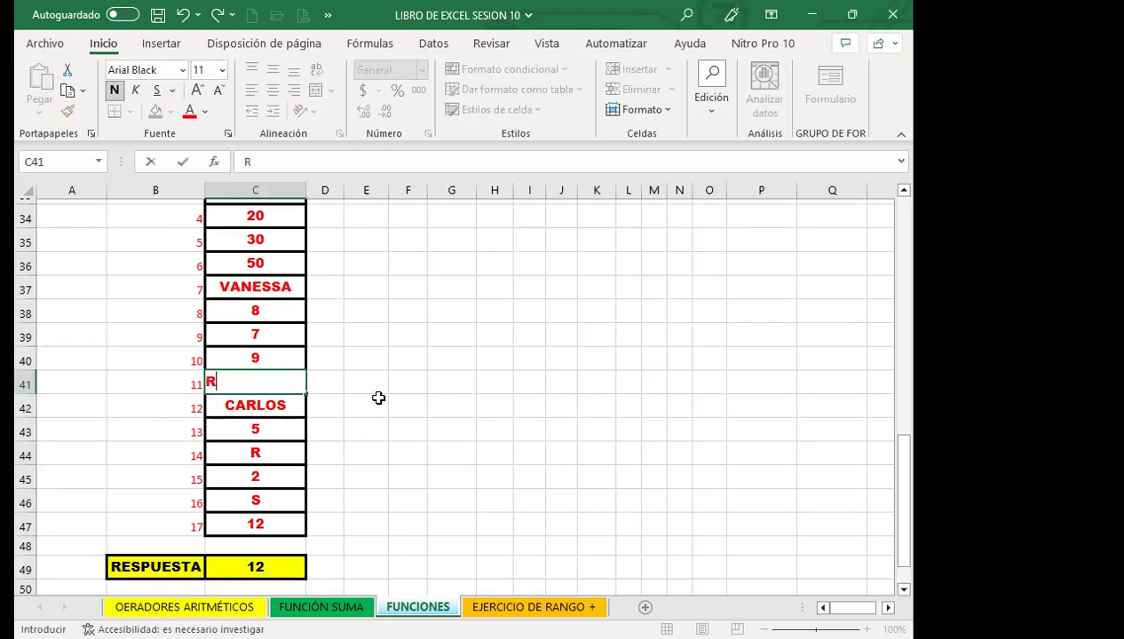
pyautogui.click(380, 407)
pyautogui.scroll(3, 261, 326)
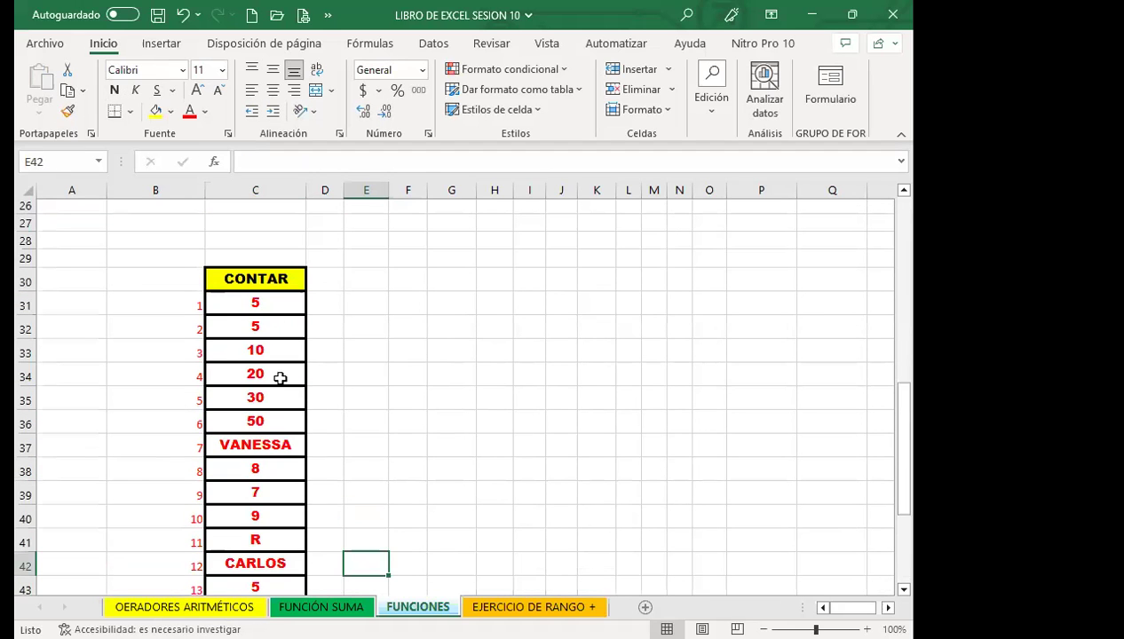
pyautogui.scroll(-3, 271, 400)
pyautogui.scroll(-1, 288, 504)
pyautogui.click(284, 504)
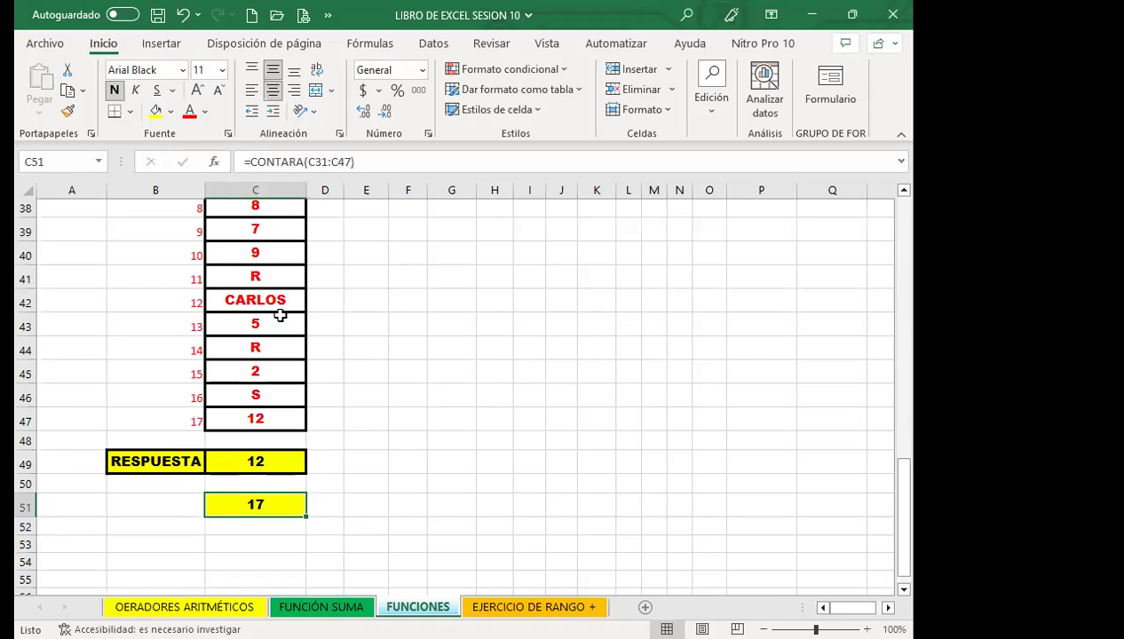
pyautogui.click(272, 280)
pyautogui.click(274, 253)
pyautogui.click(274, 279)
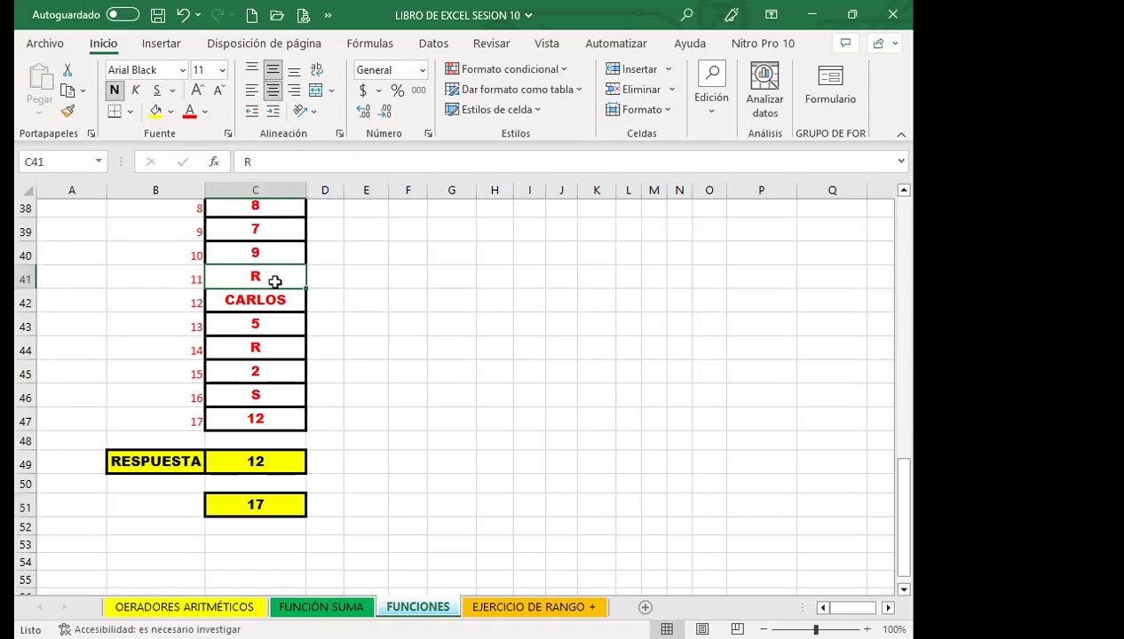
pyautogui.click(280, 507)
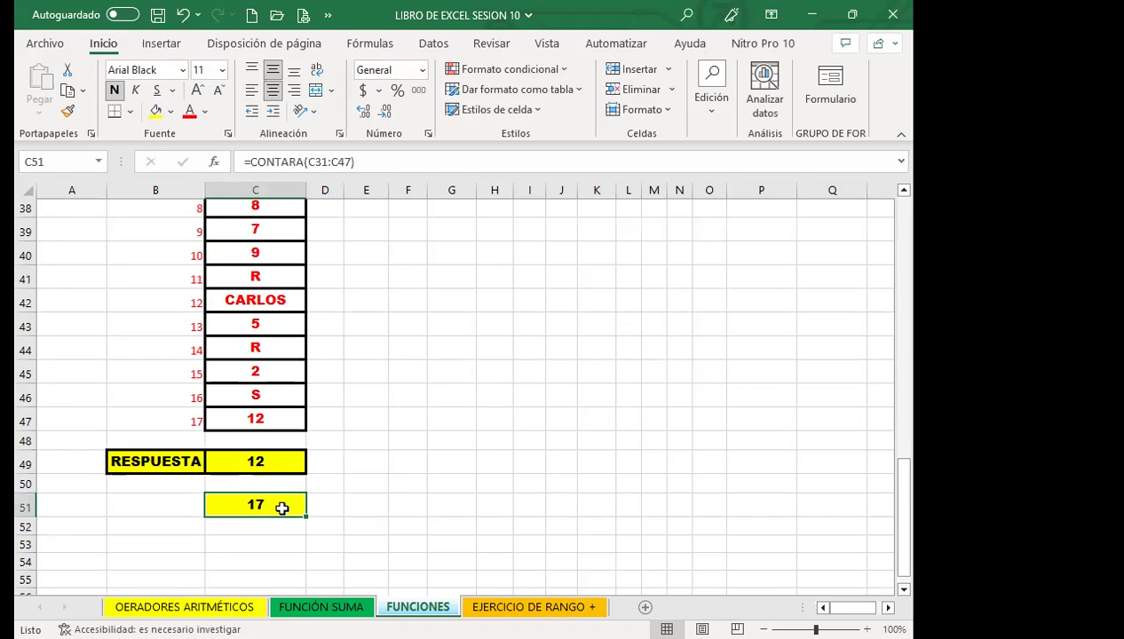
pyautogui.click(272, 464)
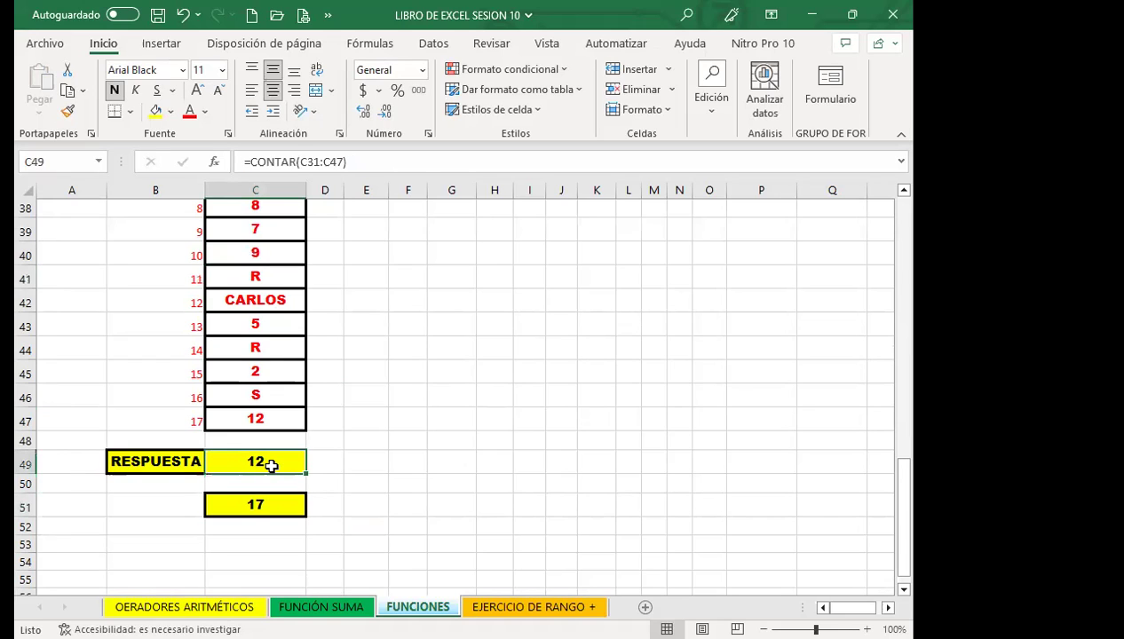
pyautogui.click(280, 368)
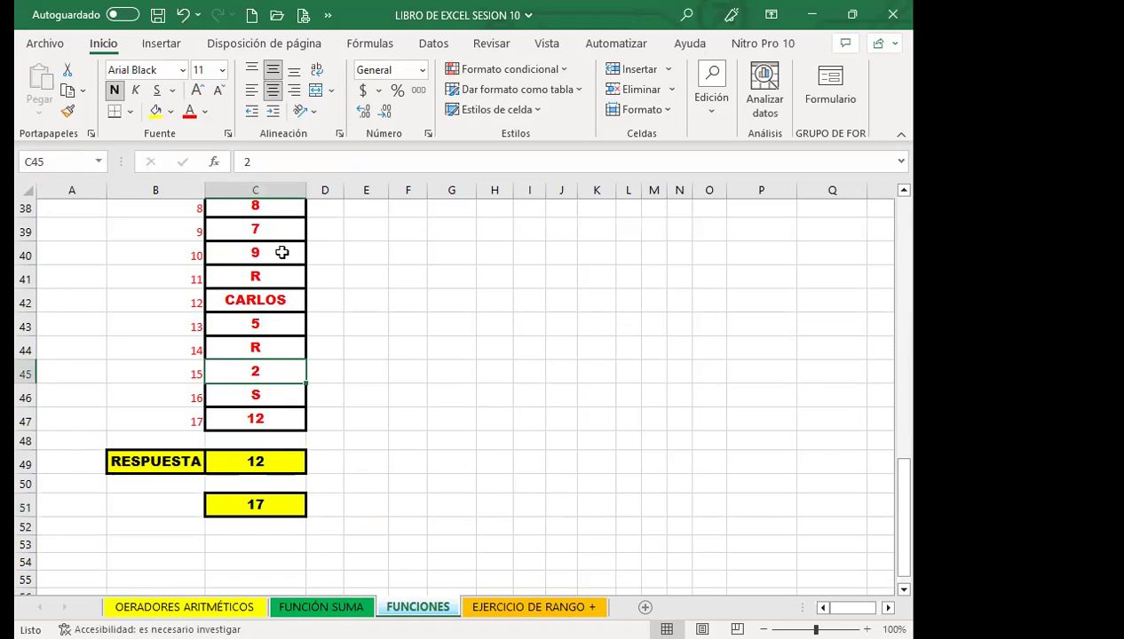
pyautogui.click(275, 456)
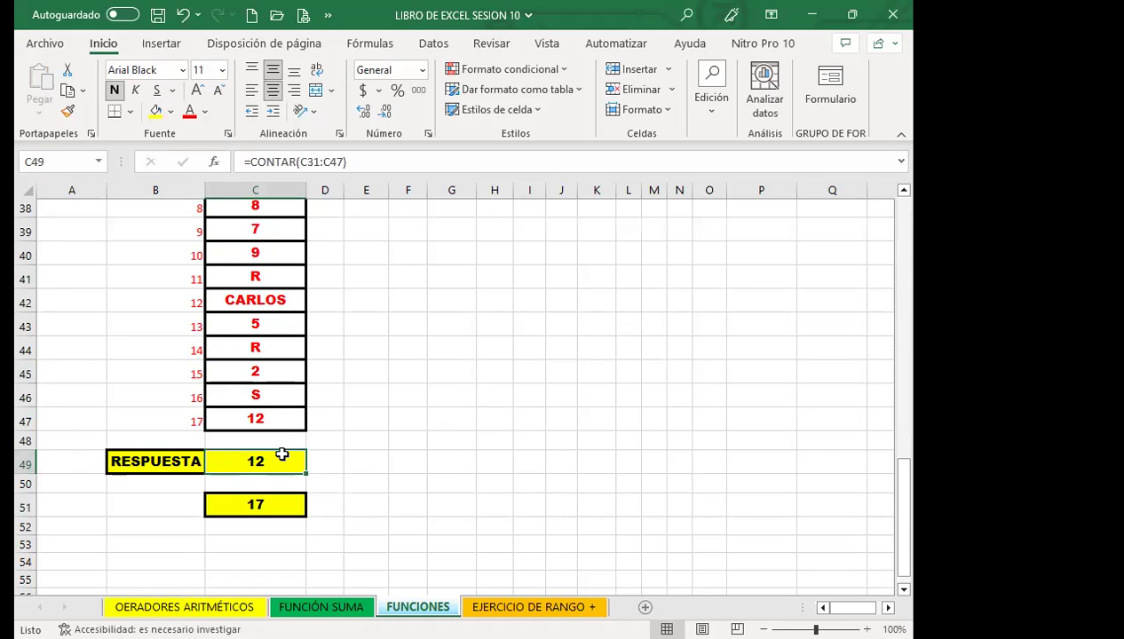
pyautogui.click(258, 300)
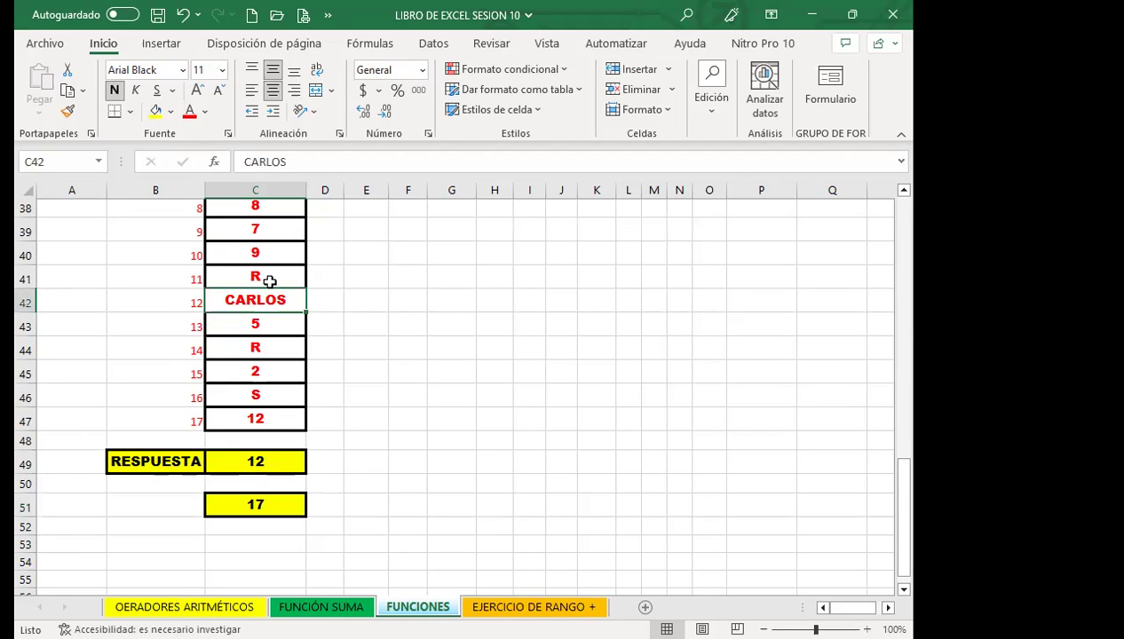
pyautogui.click(267, 275)
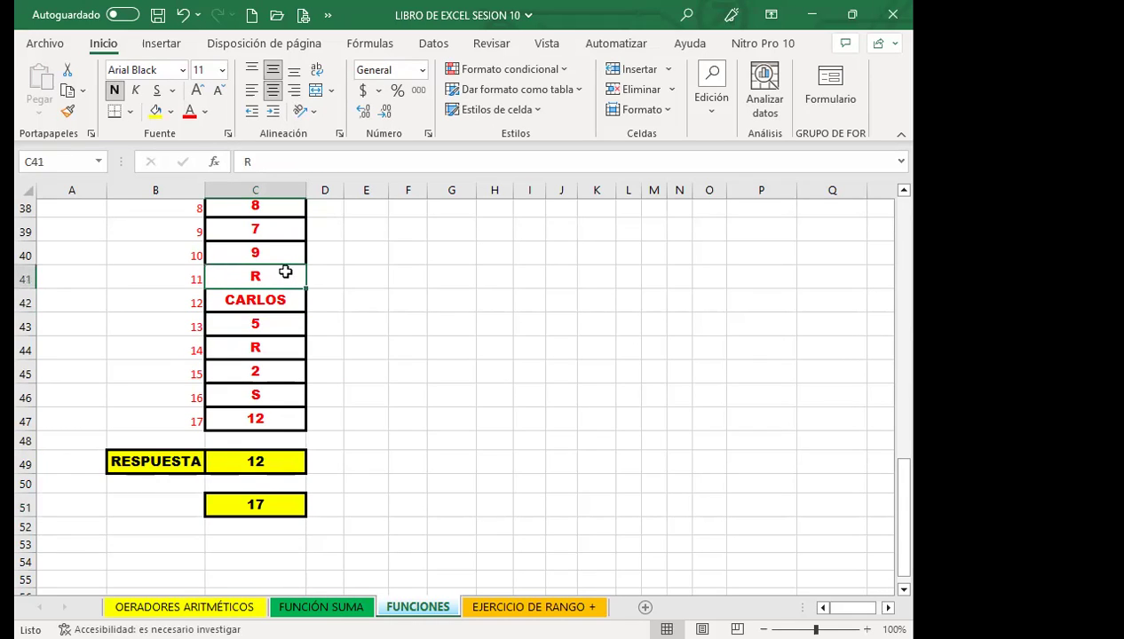
pyautogui.click(275, 453)
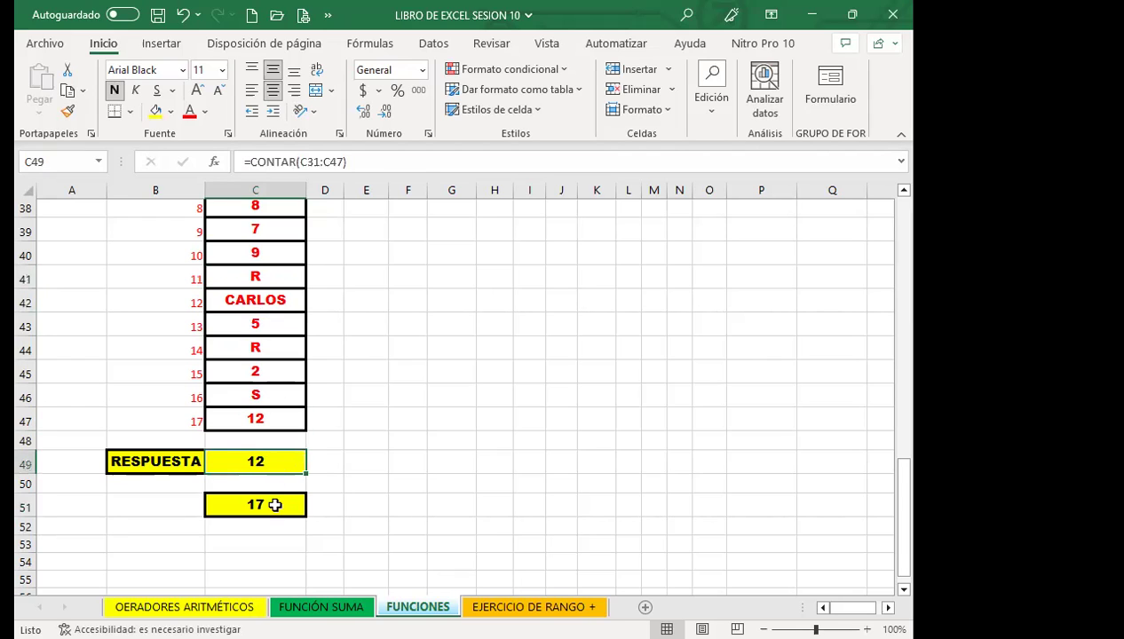
pyautogui.click(275, 504)
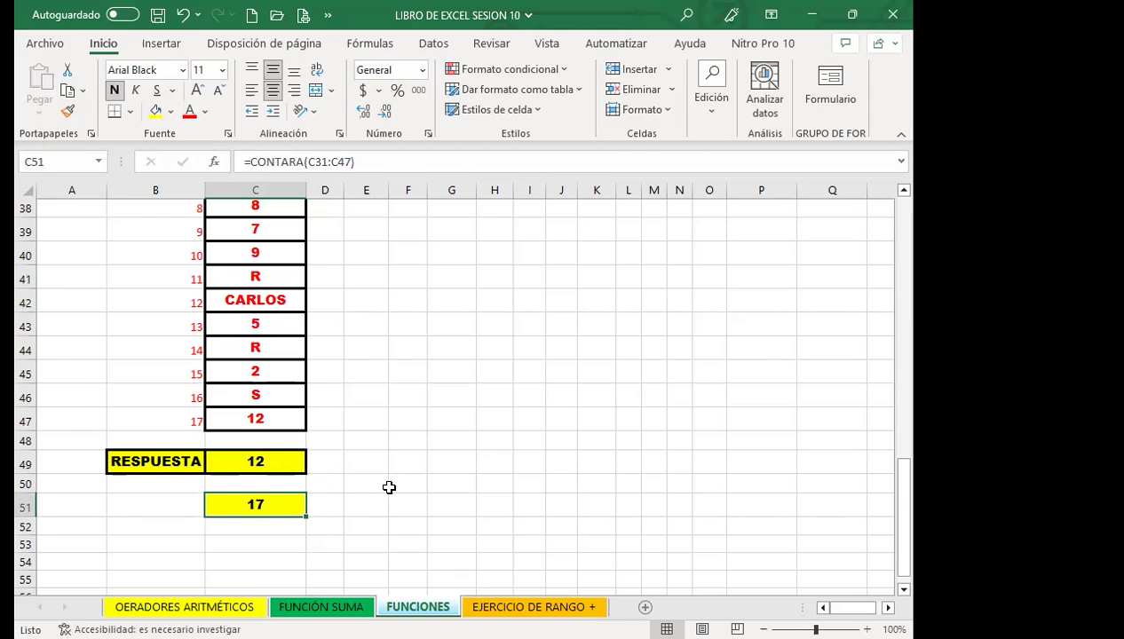
pyautogui.click(292, 460)
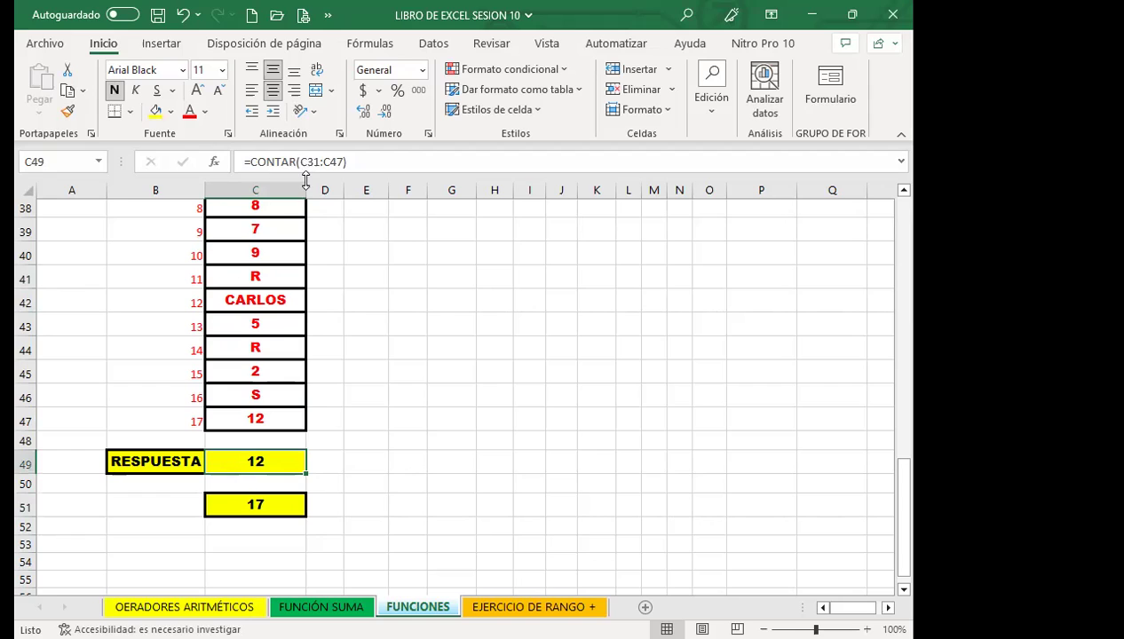
pyautogui.click(258, 347)
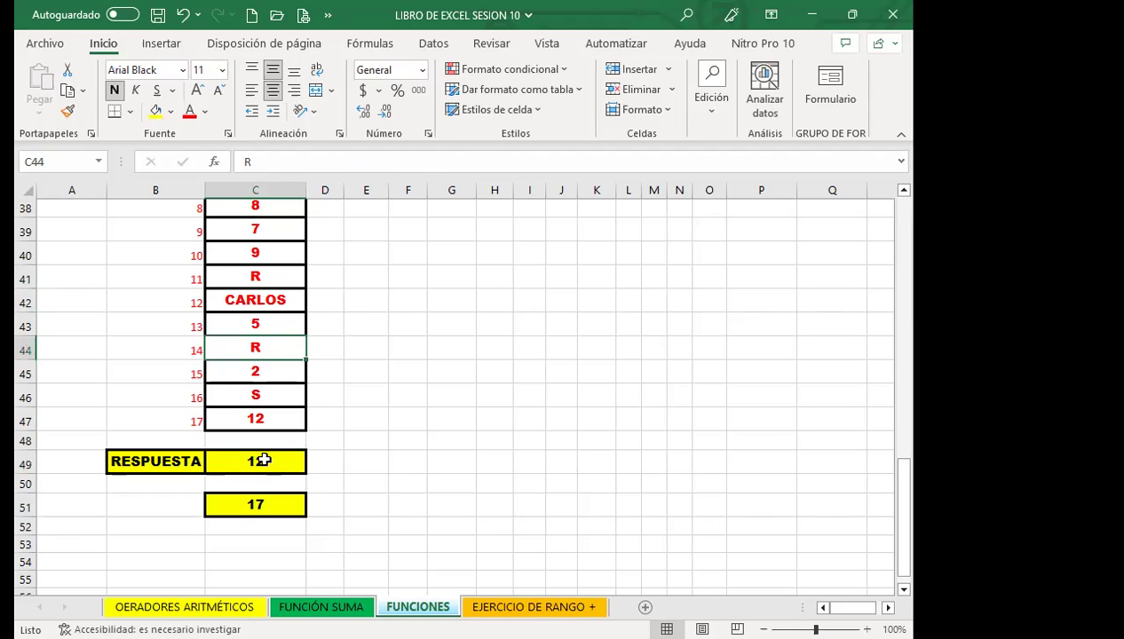
pyautogui.click(264, 455)
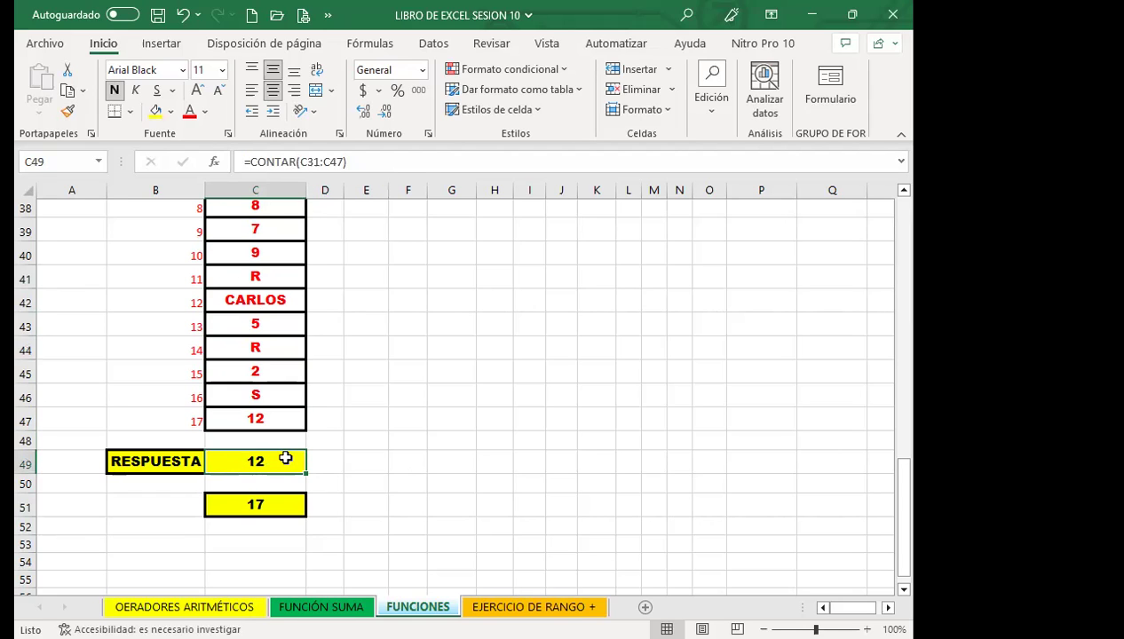
pyautogui.click(260, 503)
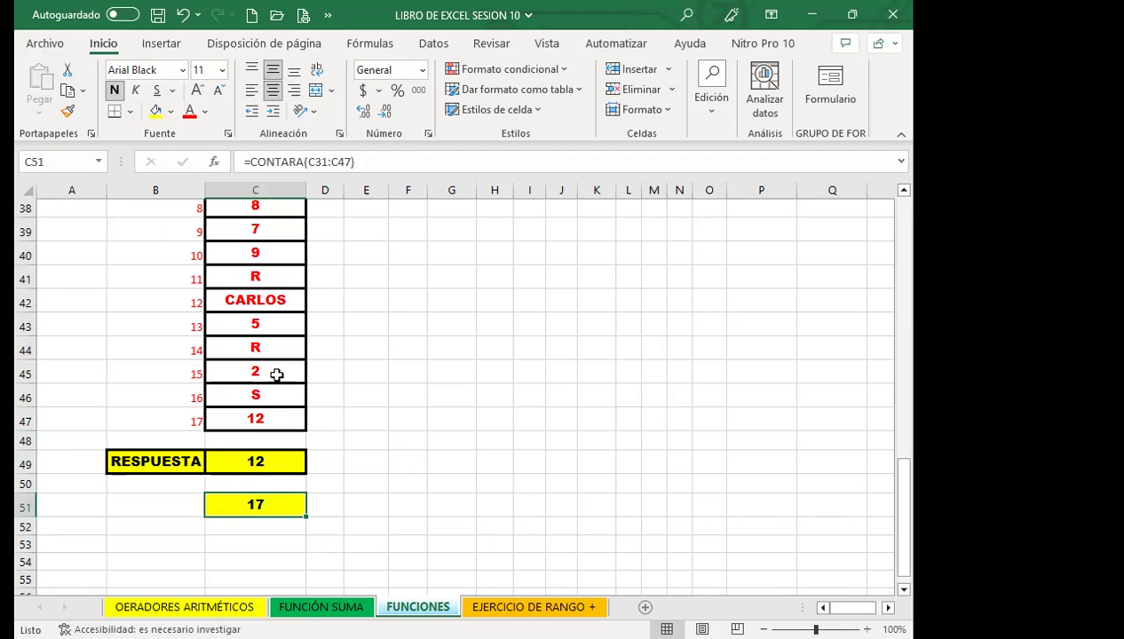
pyautogui.scroll(2, 277, 375)
pyautogui.click(270, 366)
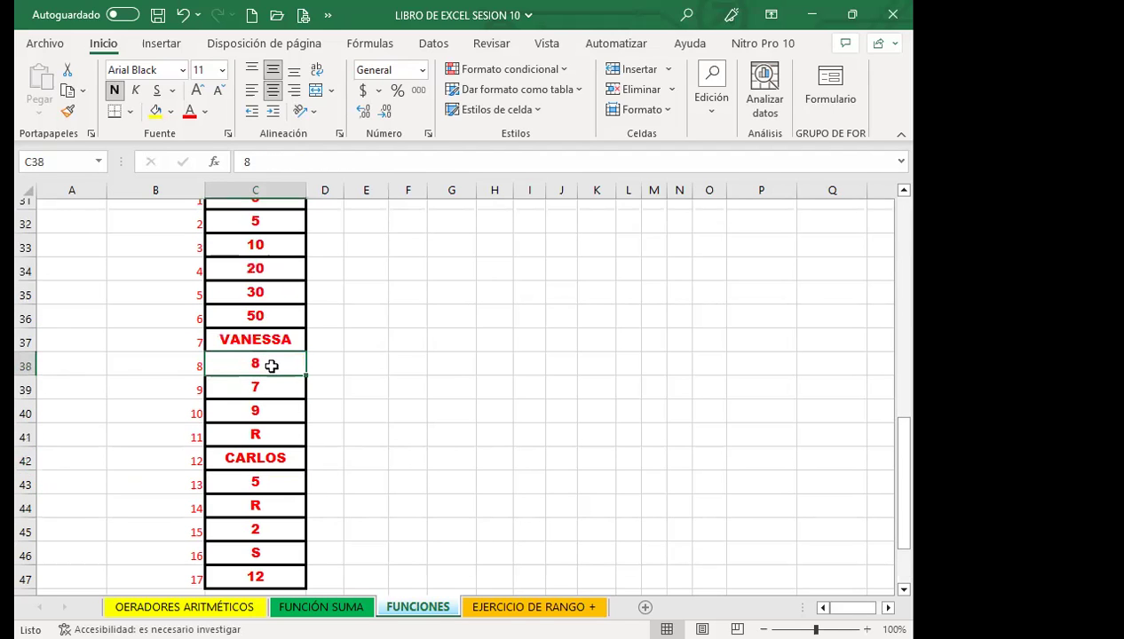
pyautogui.scroll(-1, 292, 426)
pyautogui.scroll(-2, 293, 480)
pyautogui.click(283, 502)
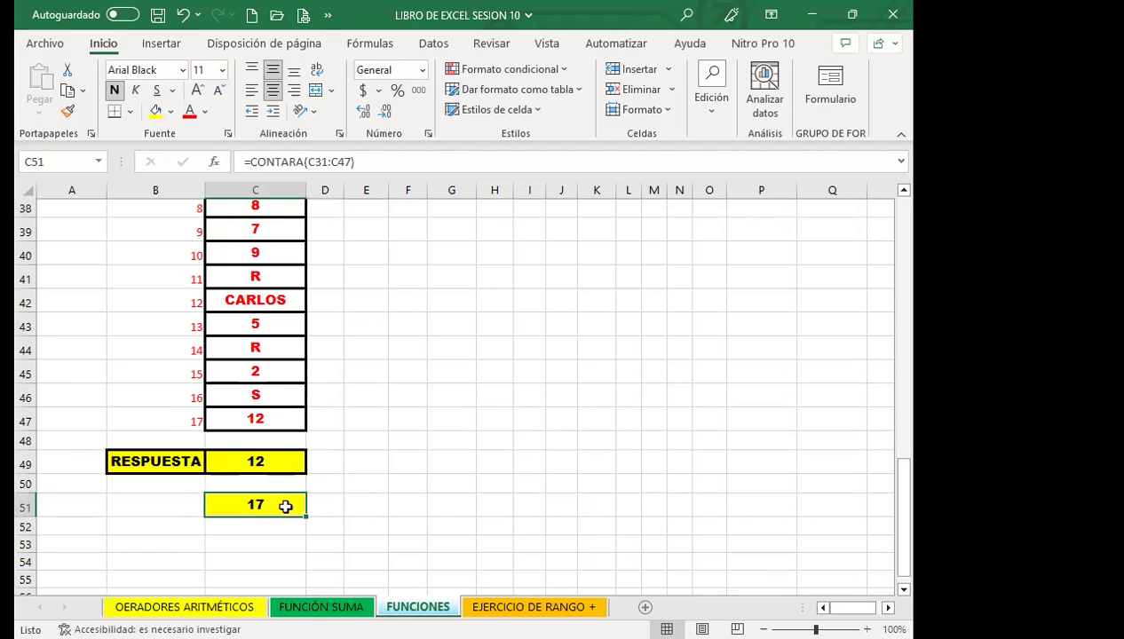
pyautogui.click(275, 368)
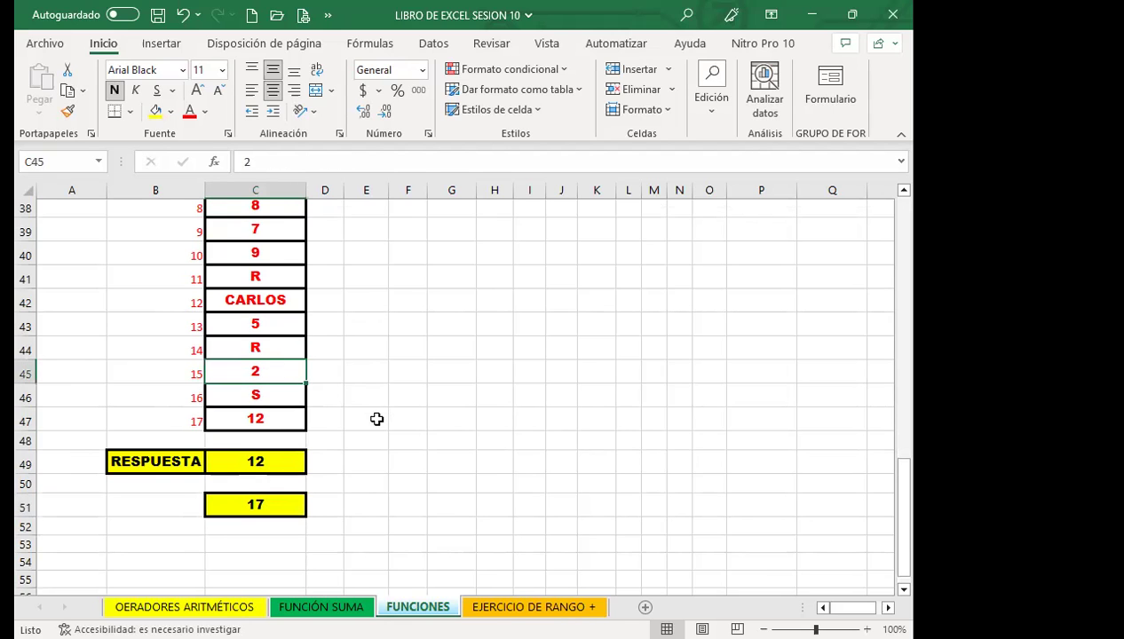
pyautogui.scroll(6, 376, 419)
pyautogui.scroll(4, 409, 446)
pyautogui.scroll(2, 474, 459)
pyautogui.scroll(1, 453, 455)
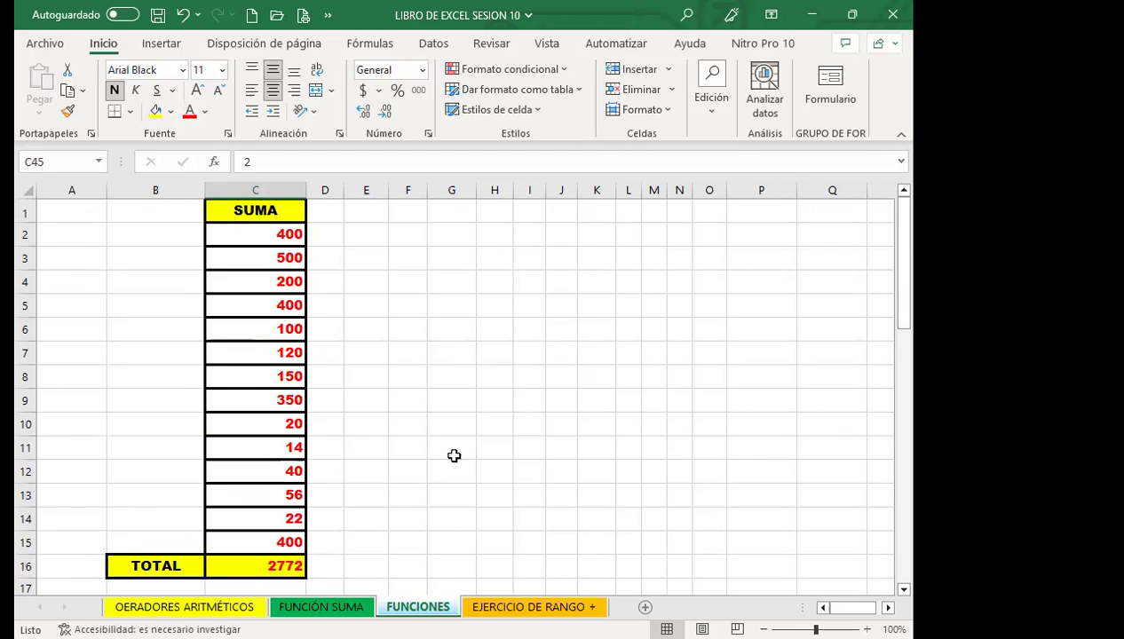
pyautogui.scroll(-2, 273, 441)
pyautogui.scroll(-3, 274, 441)
pyautogui.scroll(-5, 273, 441)
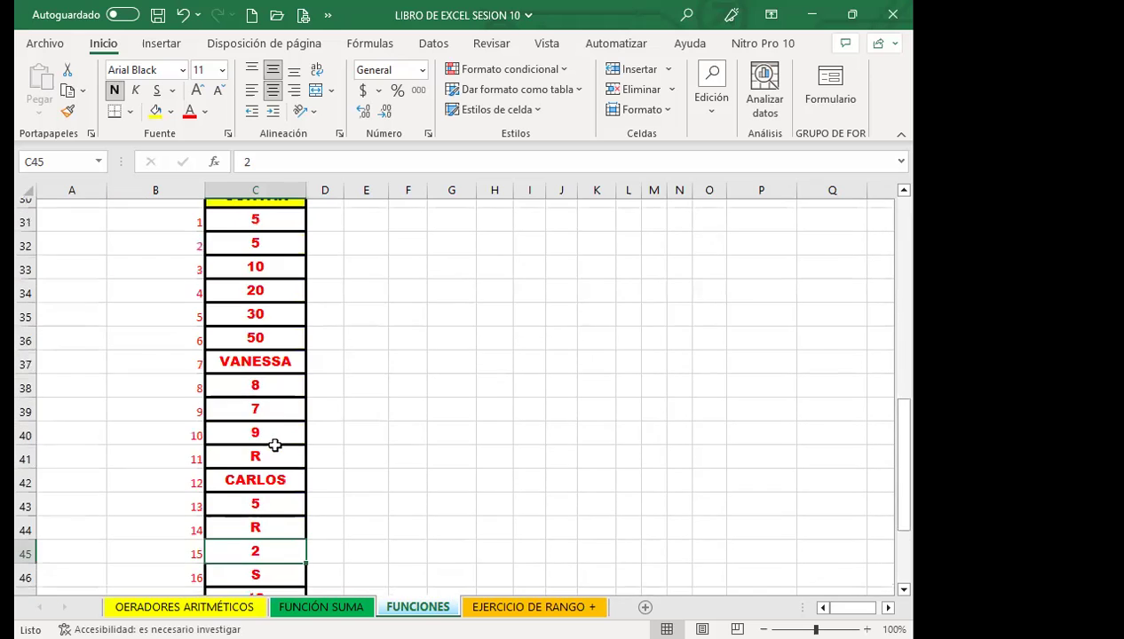
pyautogui.scroll(-2, 270, 440)
pyautogui.click(269, 526)
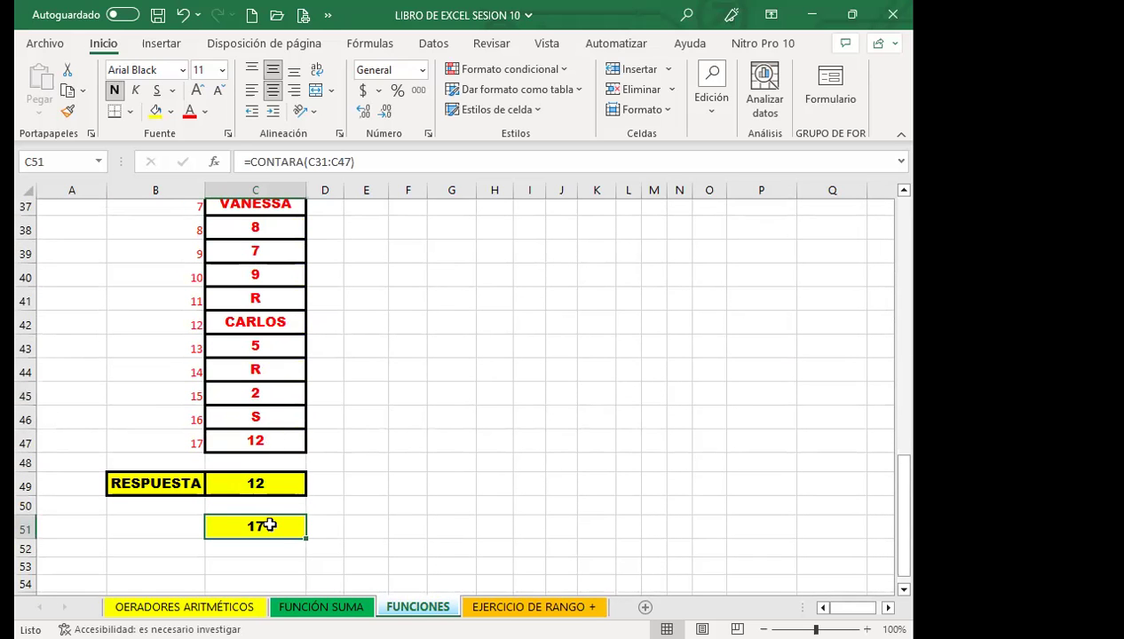
pyautogui.click(310, 423)
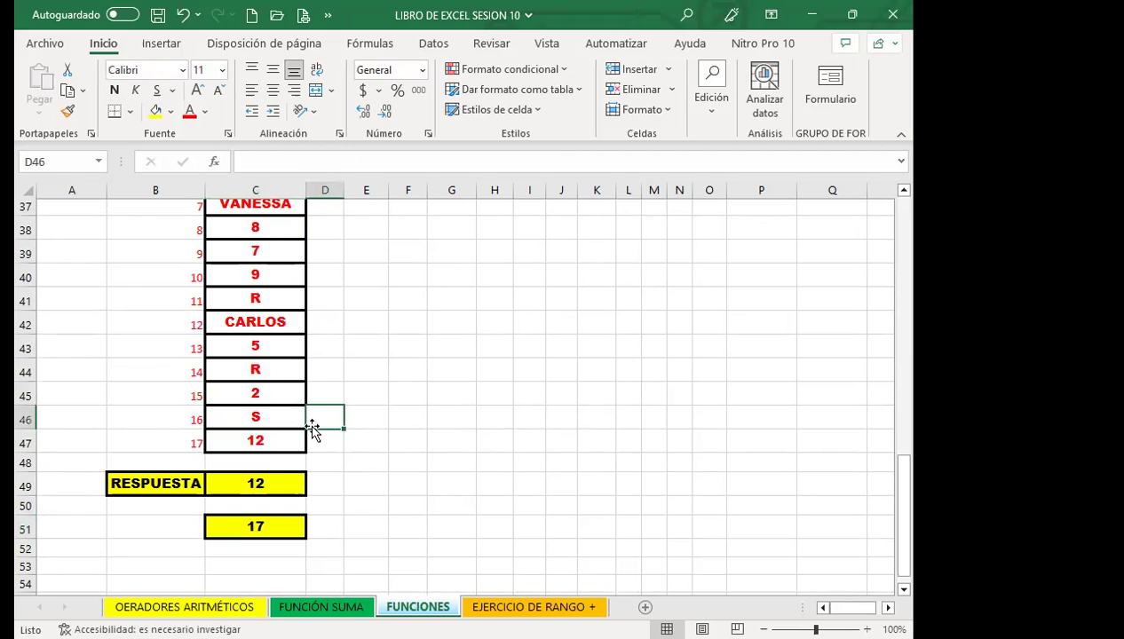
pyautogui.click(226, 373)
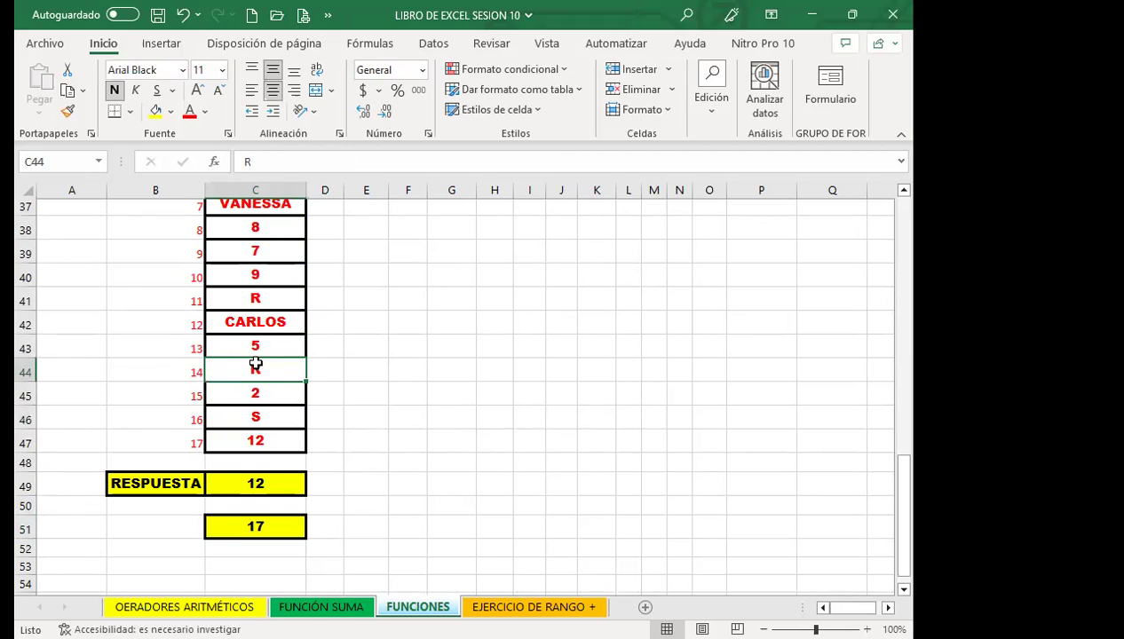
pyautogui.click(249, 323)
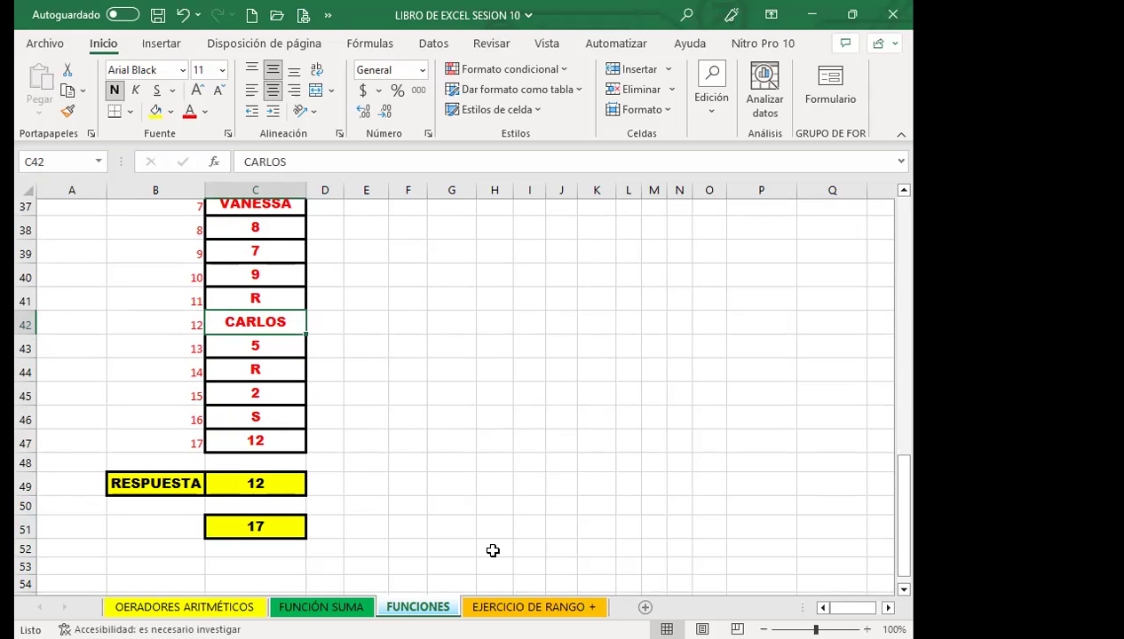
# Step: Submit the ##### question and open the RESPONDER LA SIGUIENTE PREGUNTA thread
pyautogui.scroll(-3, 118, 534)
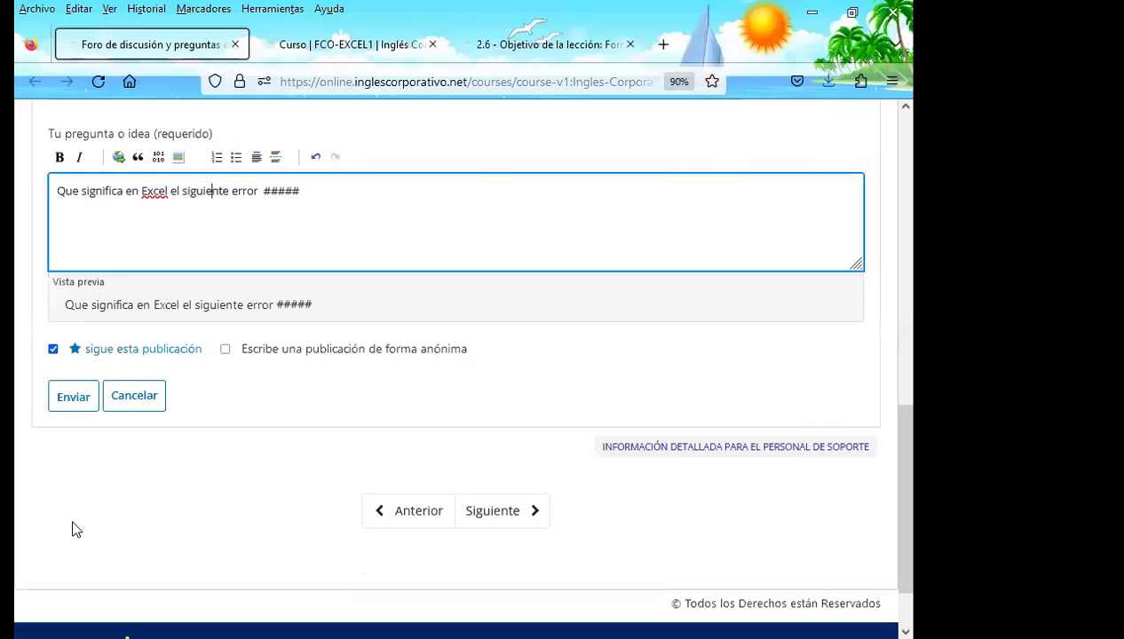
pyautogui.click(73, 394)
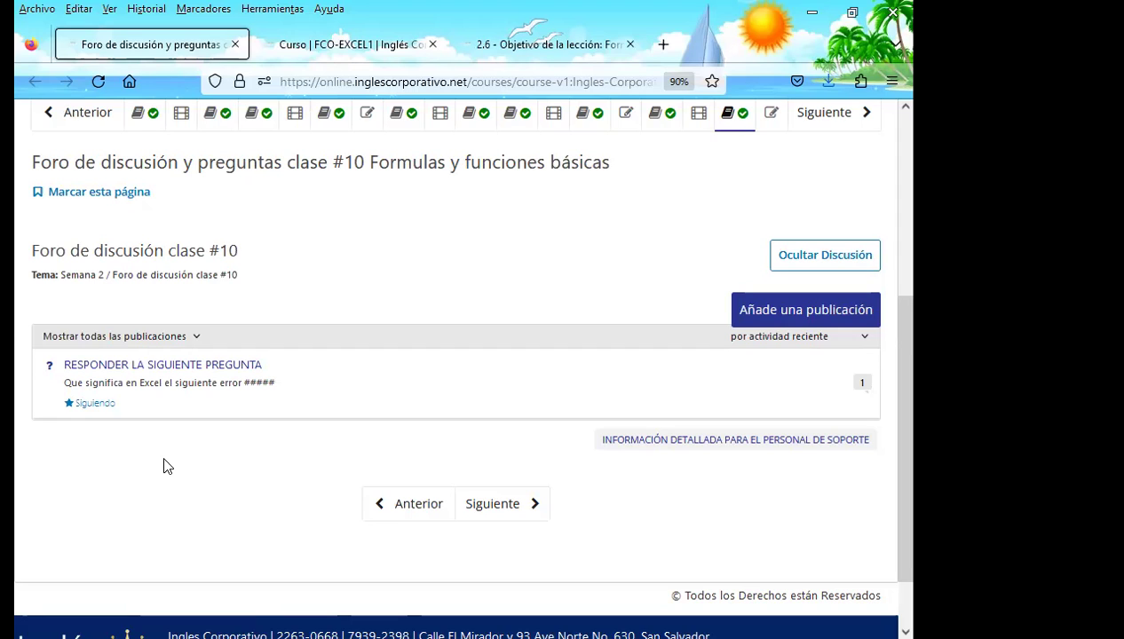
pyautogui.click(258, 382)
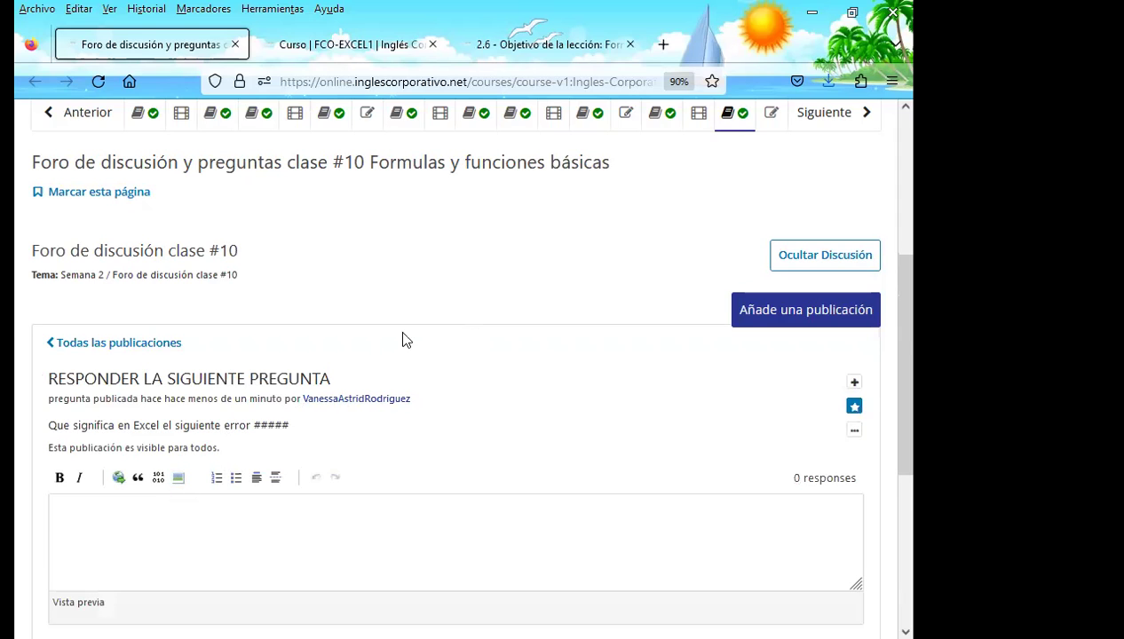
pyautogui.scroll(-3, 526, 389)
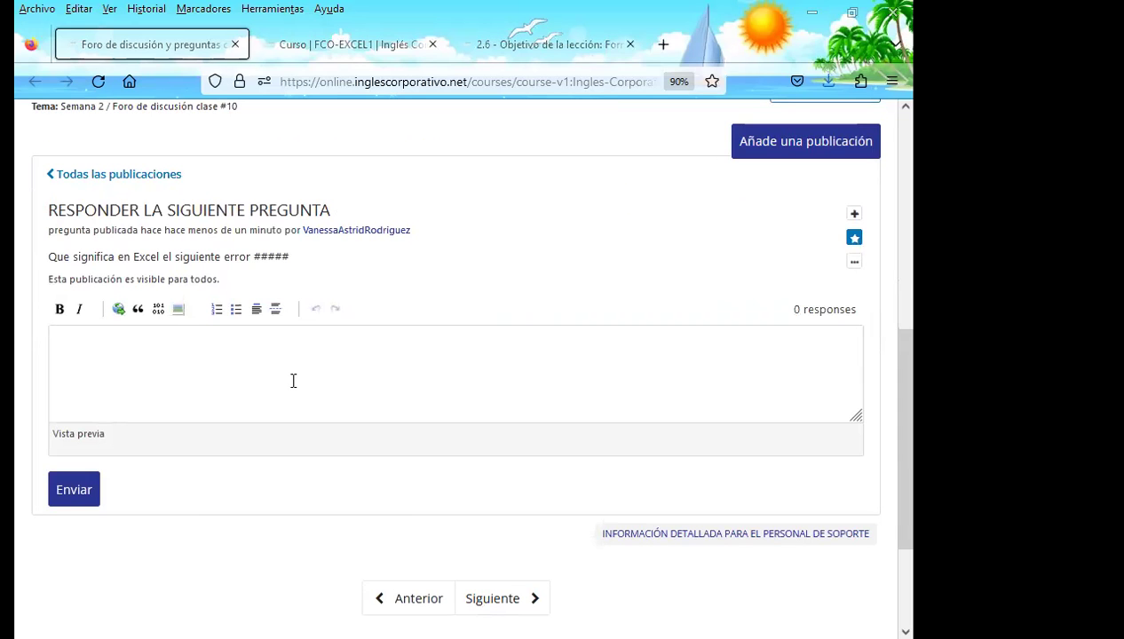
pyautogui.scroll(3, 396, 466)
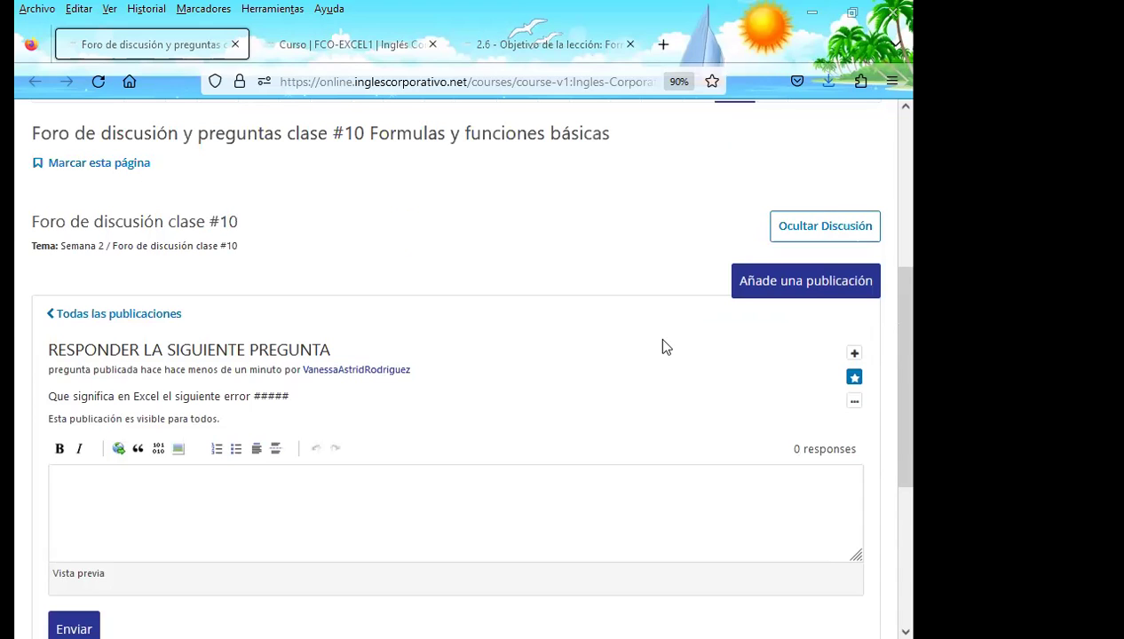
pyautogui.scroll(1, 639, 311)
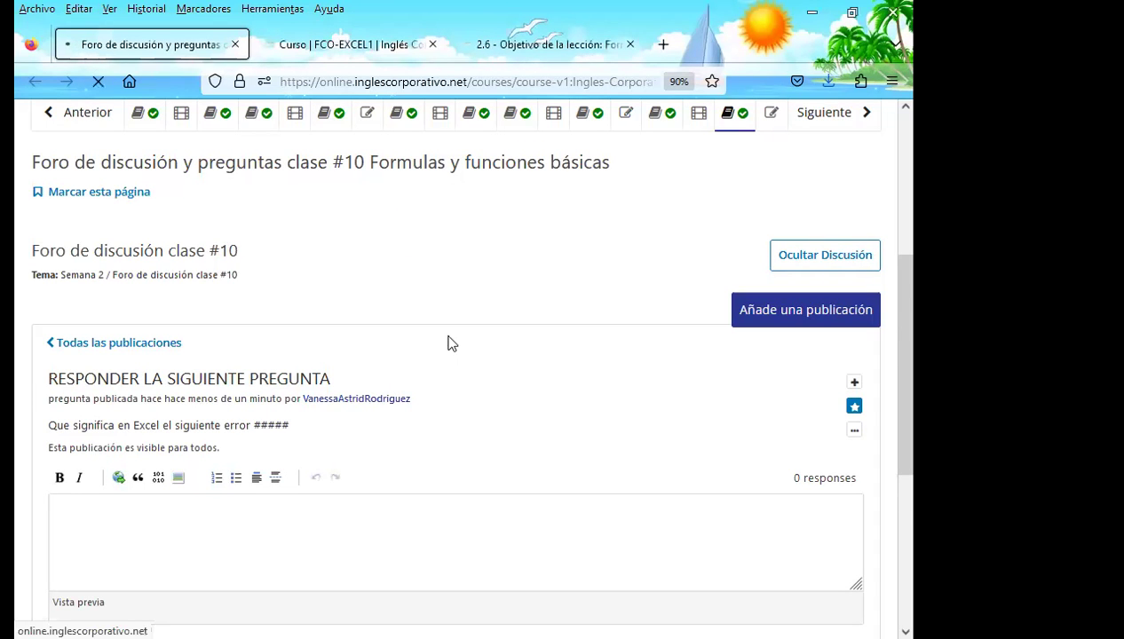
# Step: Close the extra 2.6 lesson objective page and open the Foro de discusión clase #10 unit
pyautogui.click(620, 49)
pyautogui.click(629, 44)
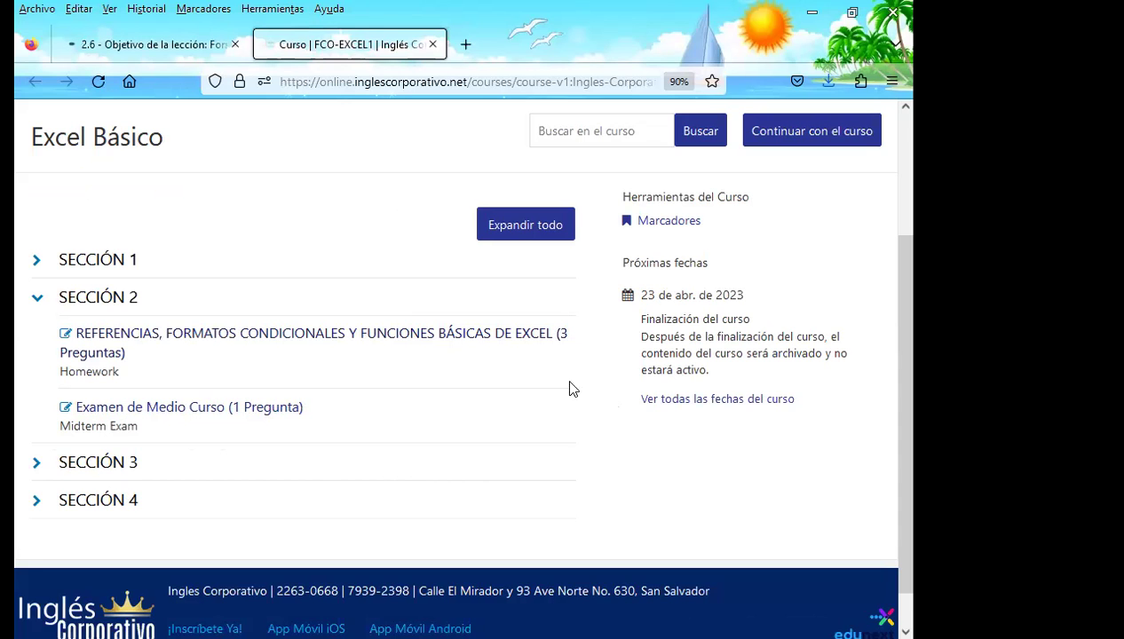
pyautogui.click(148, 53)
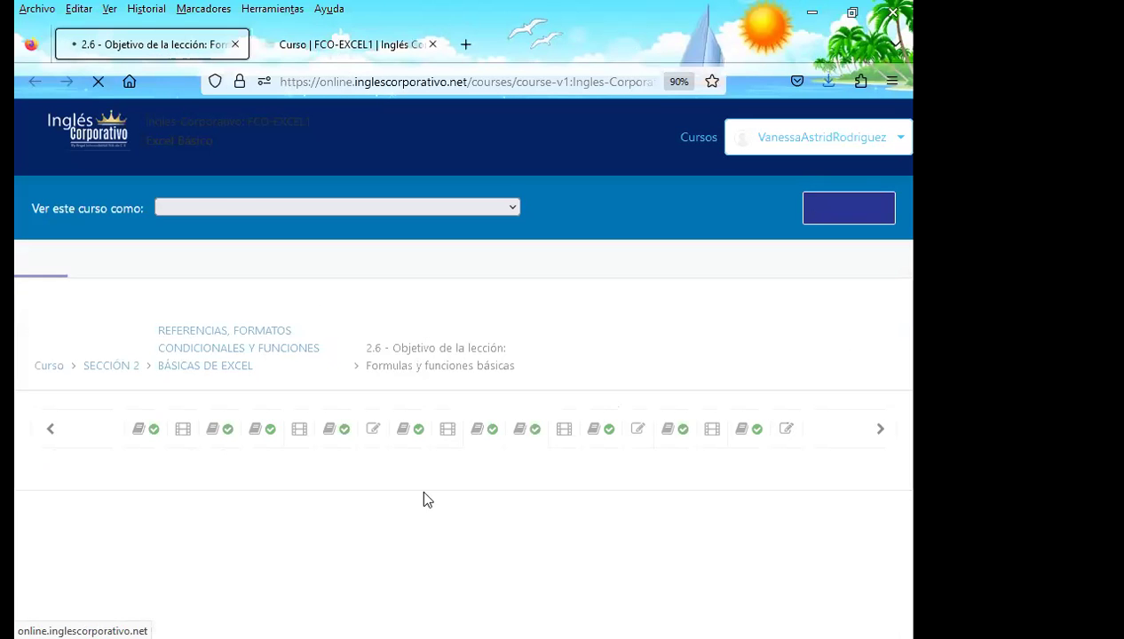
pyautogui.scroll(-2, 692, 444)
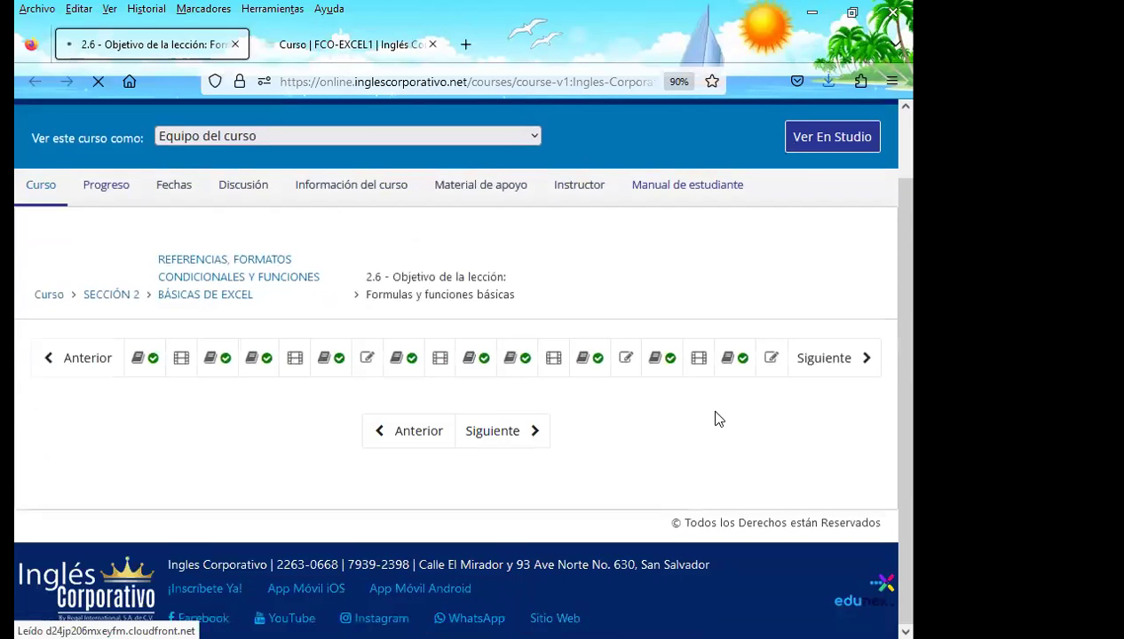
pyautogui.scroll(-3, 705, 432)
pyautogui.scroll(-2, 705, 431)
pyautogui.scroll(6, 584, 369)
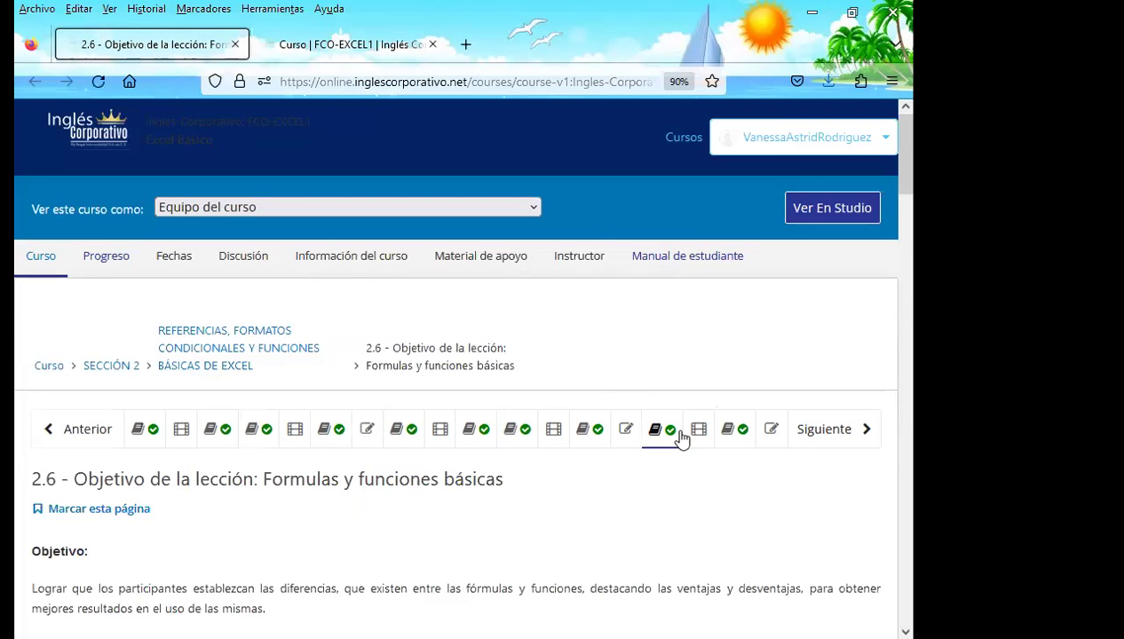
pyautogui.click(729, 438)
pyautogui.scroll(-1, 514, 504)
pyautogui.scroll(-2, 492, 492)
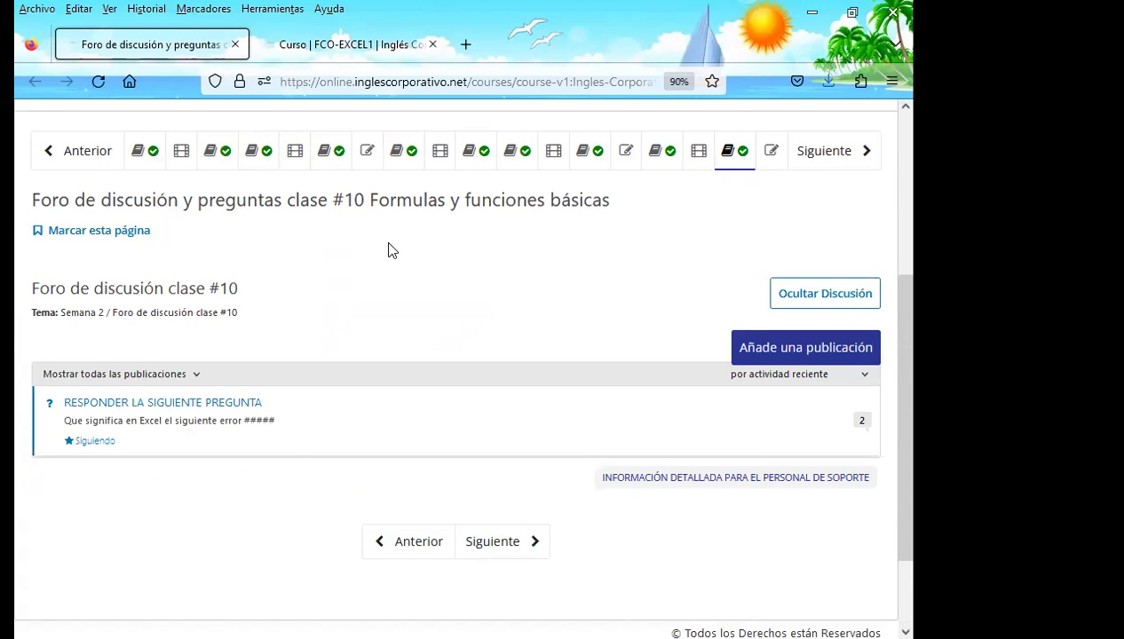
# Step: Open the ##### thread, read the too-narrow-cell reply, and start a comment
pyautogui.click(195, 425)
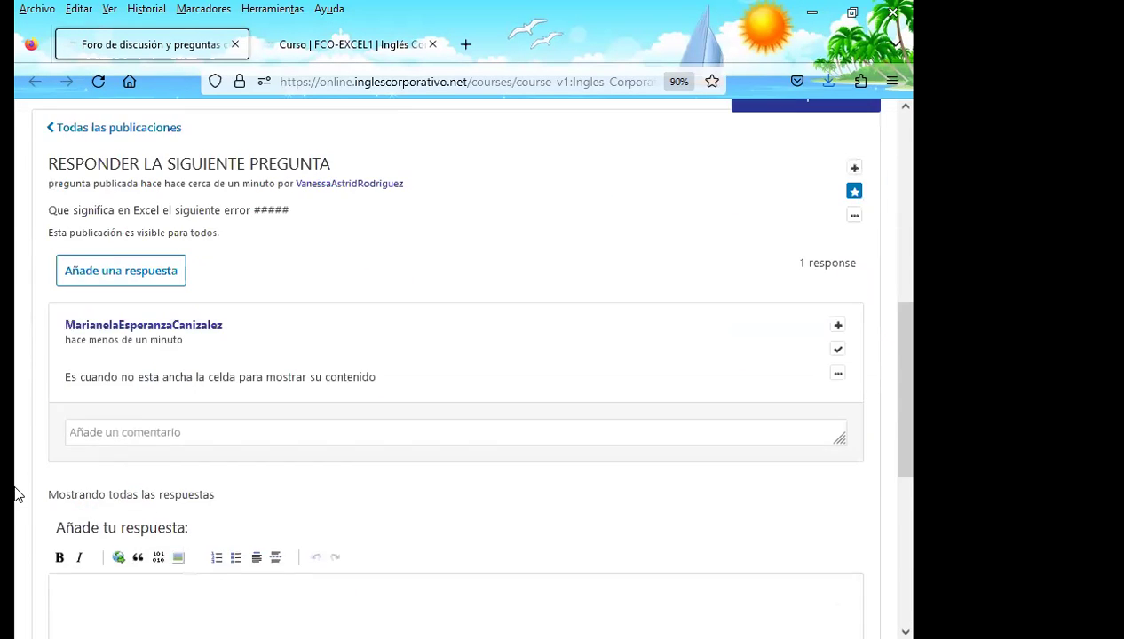
pyautogui.scroll(-3, 16, 495)
pyautogui.scroll(-2, 16, 494)
pyautogui.scroll(7, 20, 490)
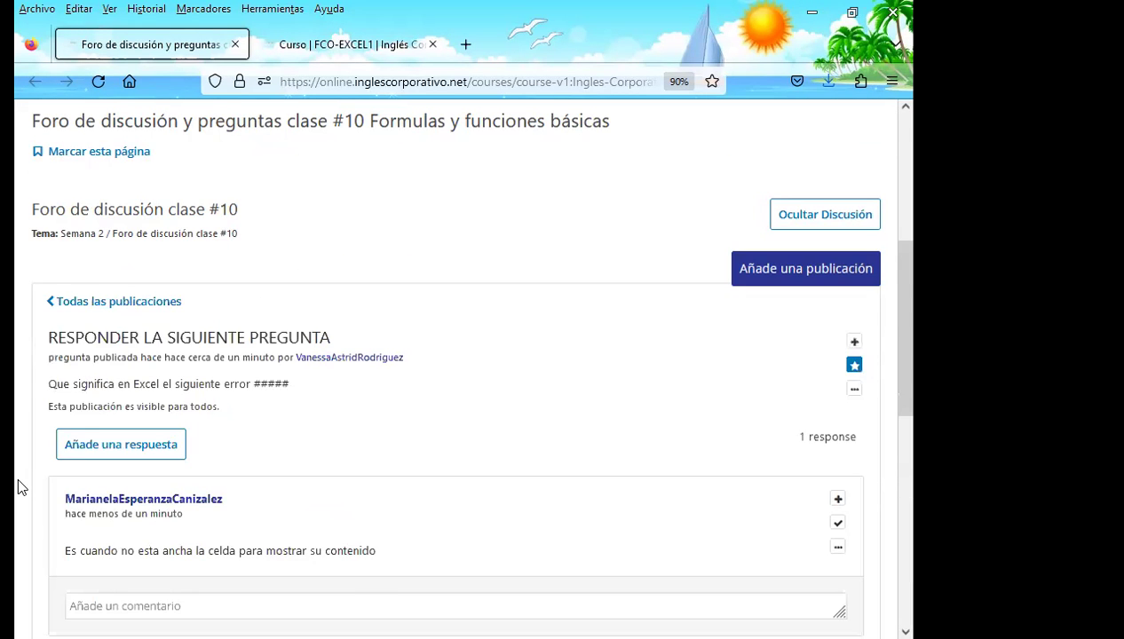
pyautogui.scroll(-2, 19, 488)
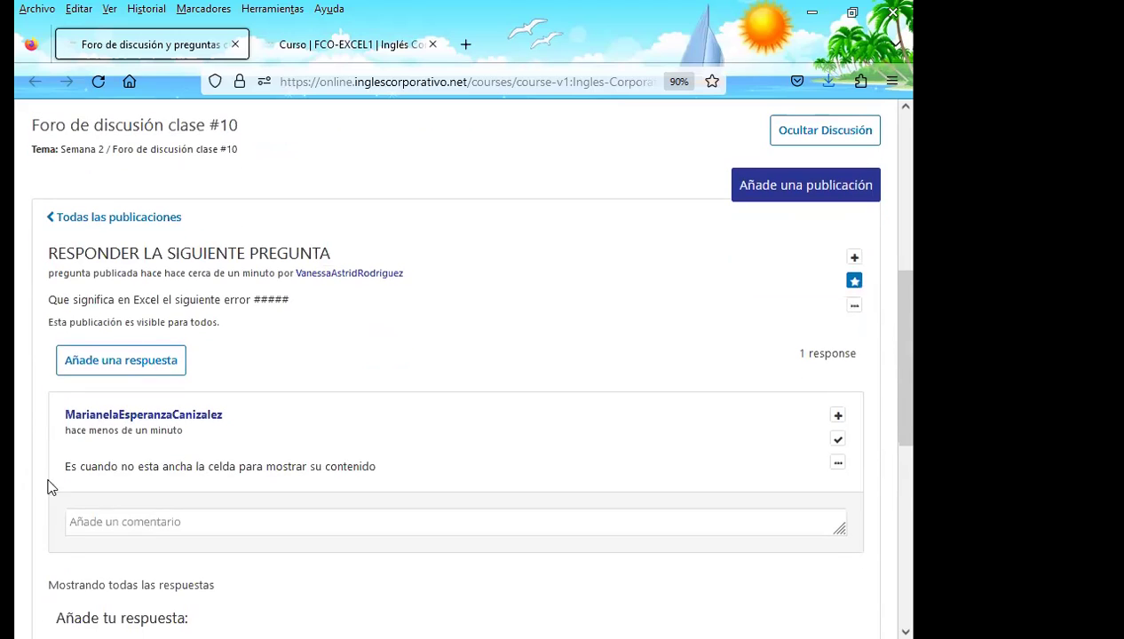
pyautogui.click(126, 531)
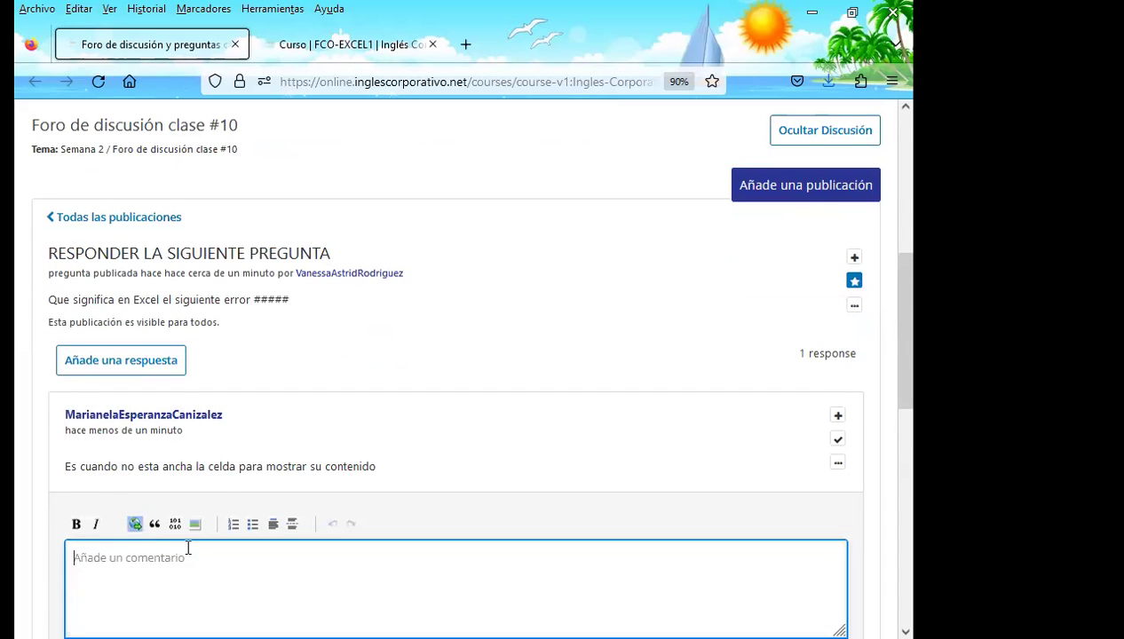
pyautogui.scroll(-5, 178, 475)
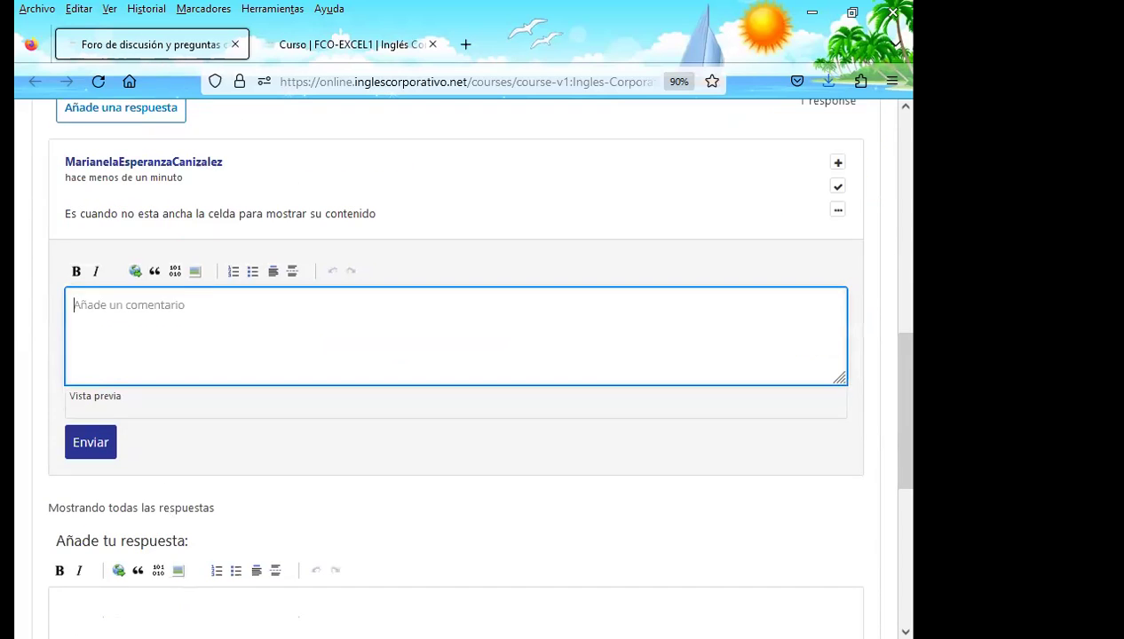
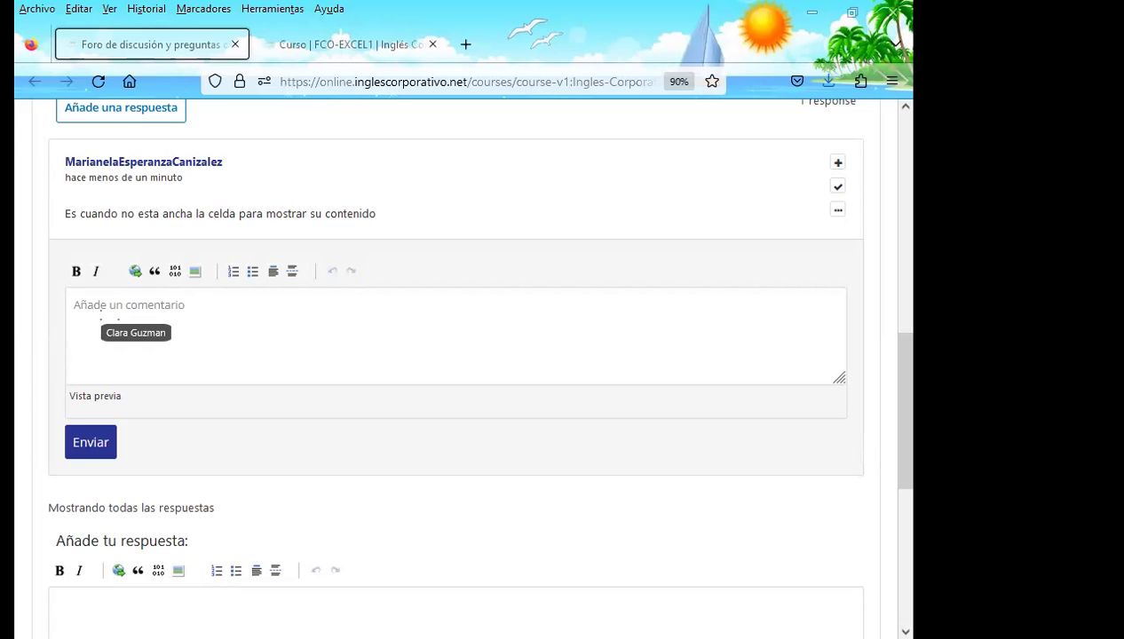
# Step: Post the pasted 'Saludos. Gracias por su respuesta' comment under the first student response
pyautogui.click(113, 310)
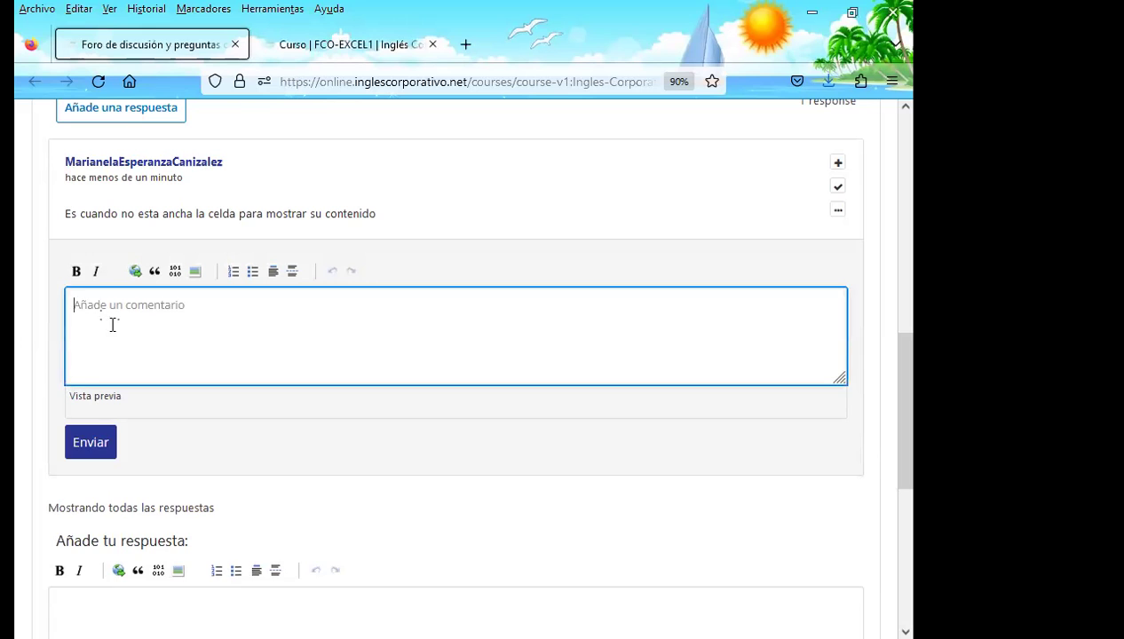
pyautogui.hotkey('ctrl', 'v')
pyautogui.click(89, 538)
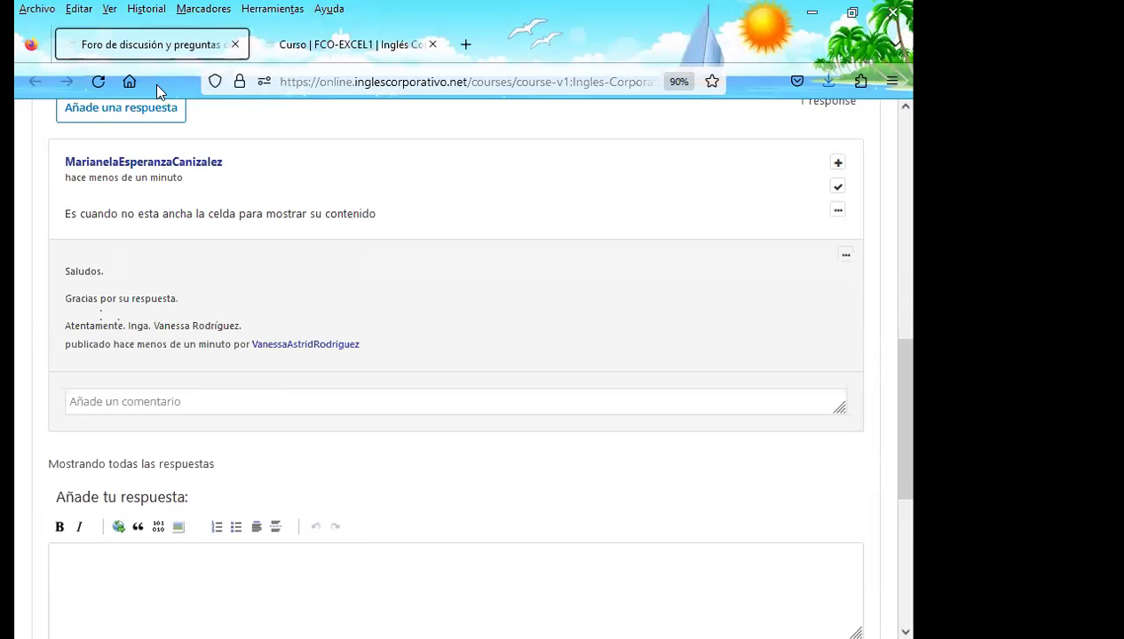
pyautogui.scroll(-4, 18, 441)
pyautogui.scroll(3, 24, 430)
pyautogui.scroll(3, 24, 430)
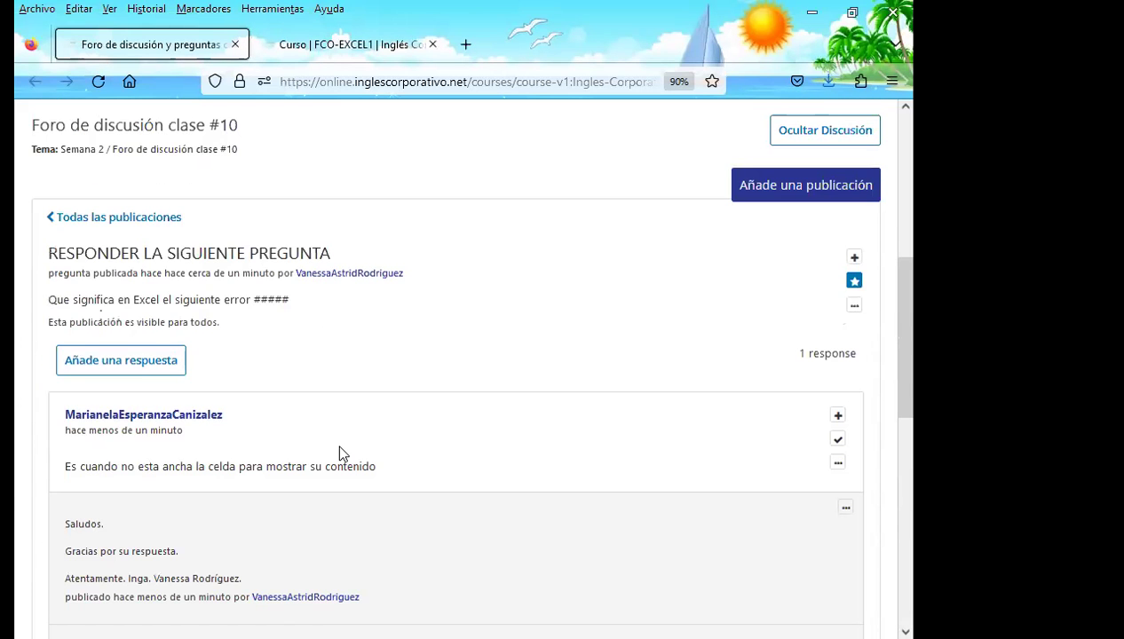
# Step: Reload the forum, check the Excel Básico Sección 2 homework unit, then return to the forum
pyautogui.press('F5')
pyautogui.click(449, 411)
pyautogui.click(326, 42)
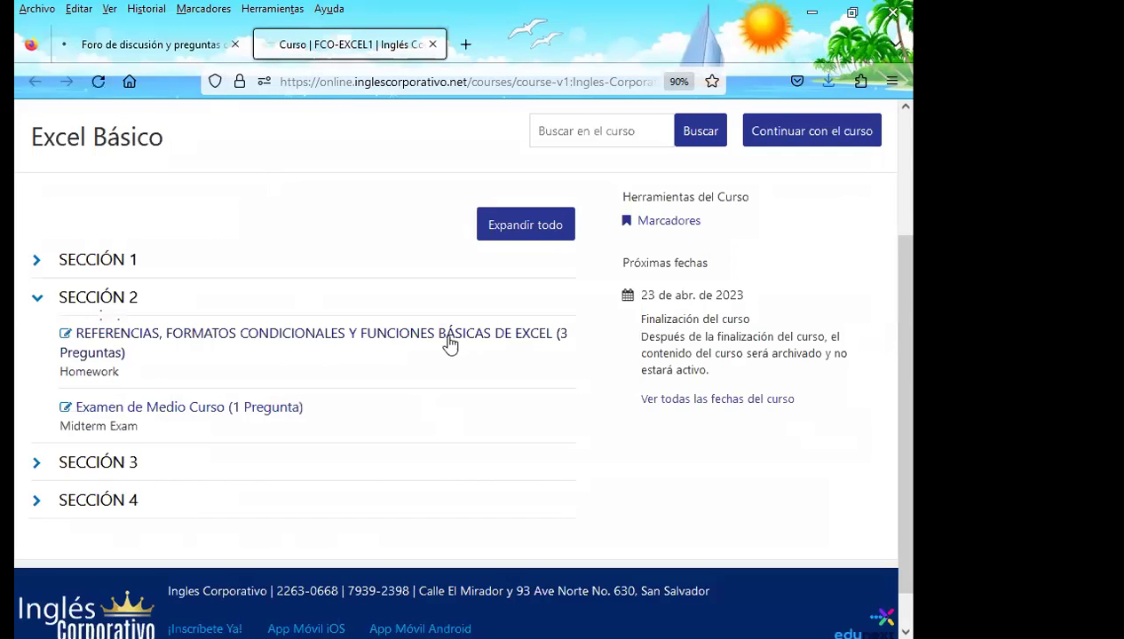
pyautogui.scroll(-3, 253, 462)
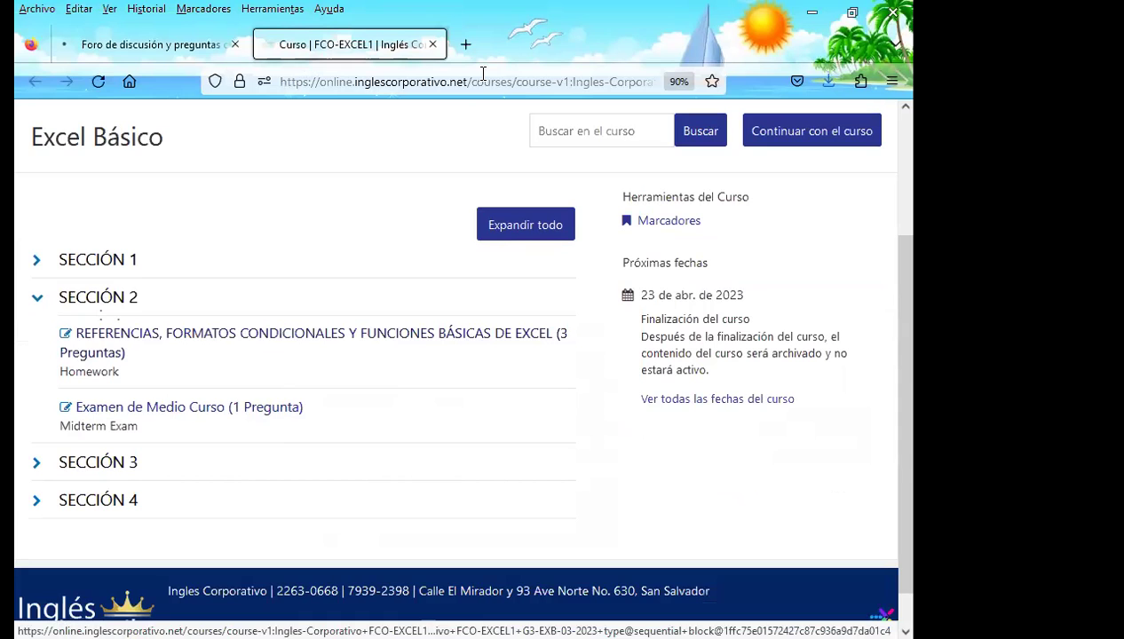
pyautogui.click(320, 342)
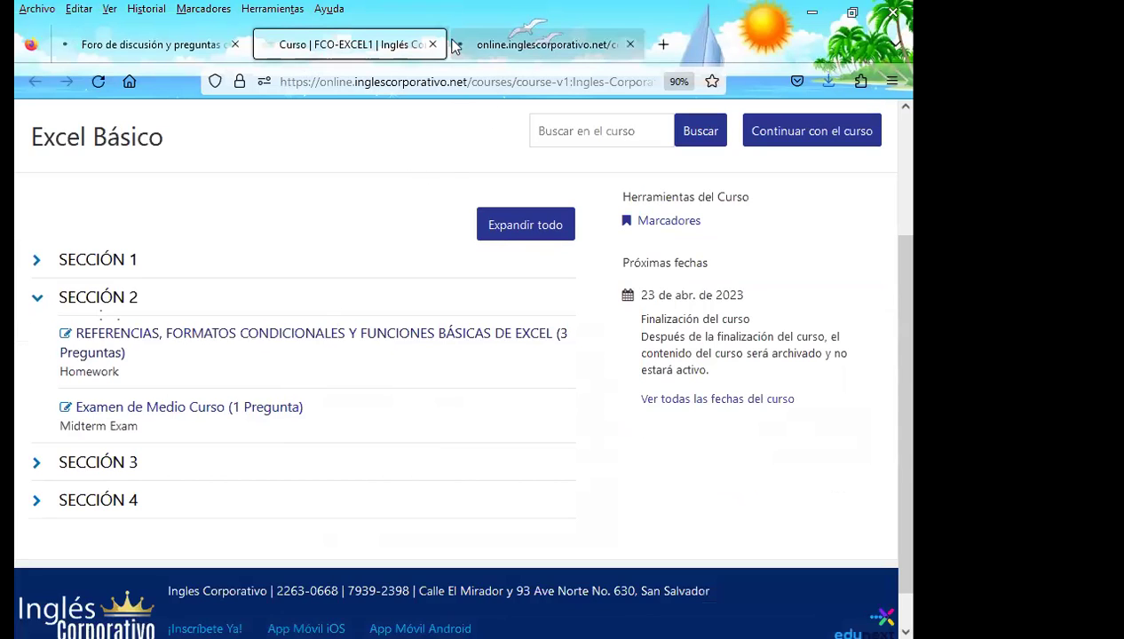
pyautogui.click(194, 55)
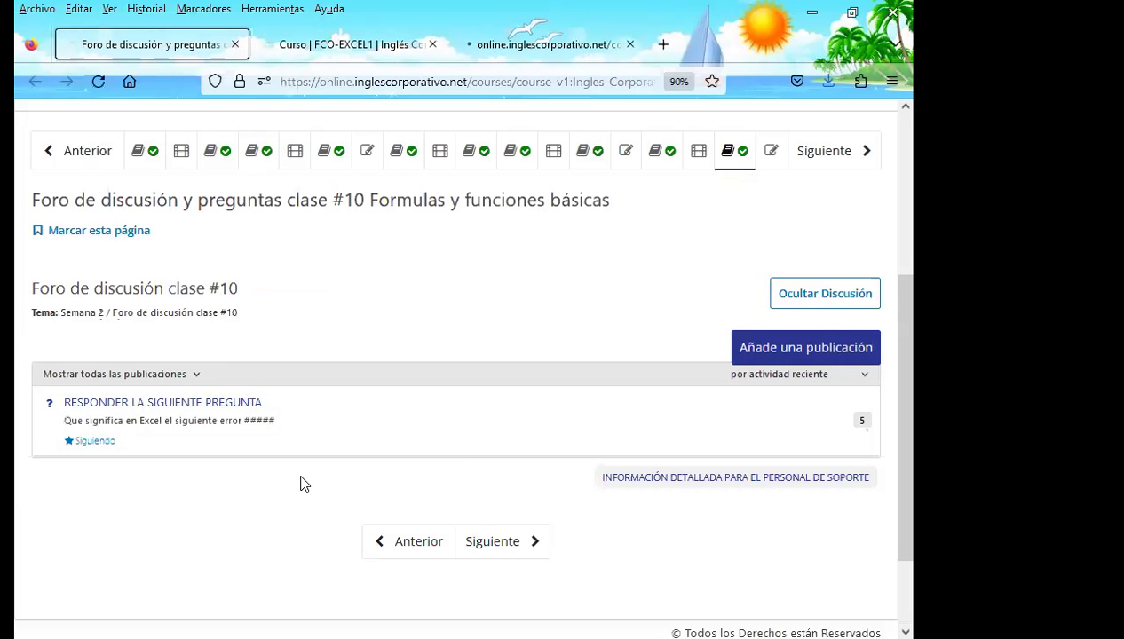
# Step: Open the RESPONDER LA SIGUIENTE PREGUNTA thread and post the thank-you comment under the second response
pyautogui.click(787, 421)
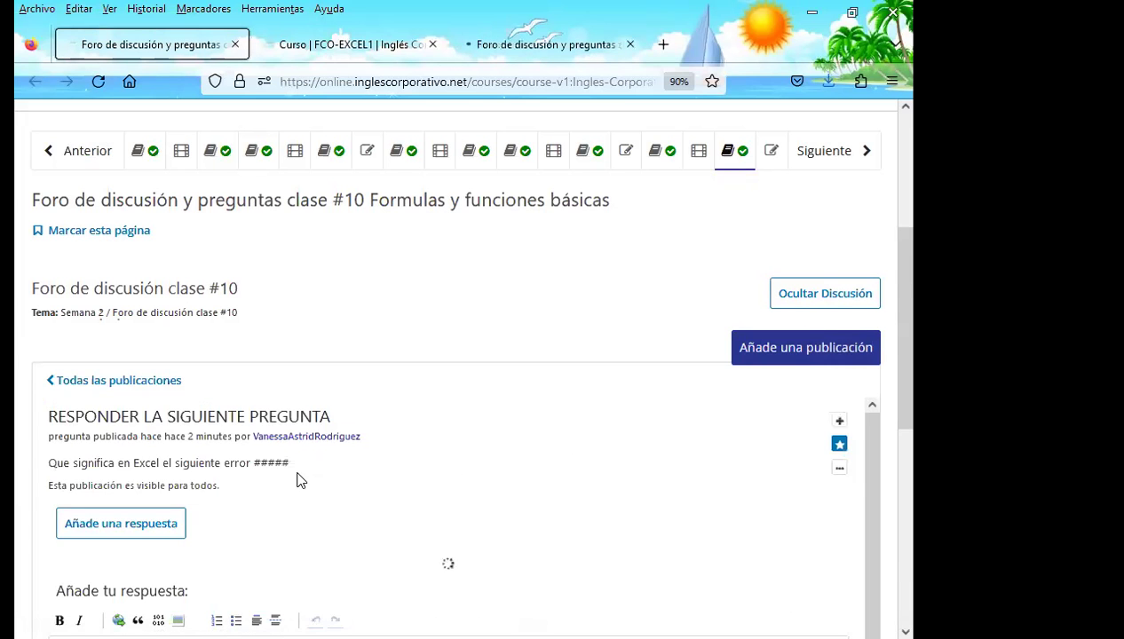
pyautogui.scroll(-2, 15, 475)
pyautogui.scroll(-5, 15, 475)
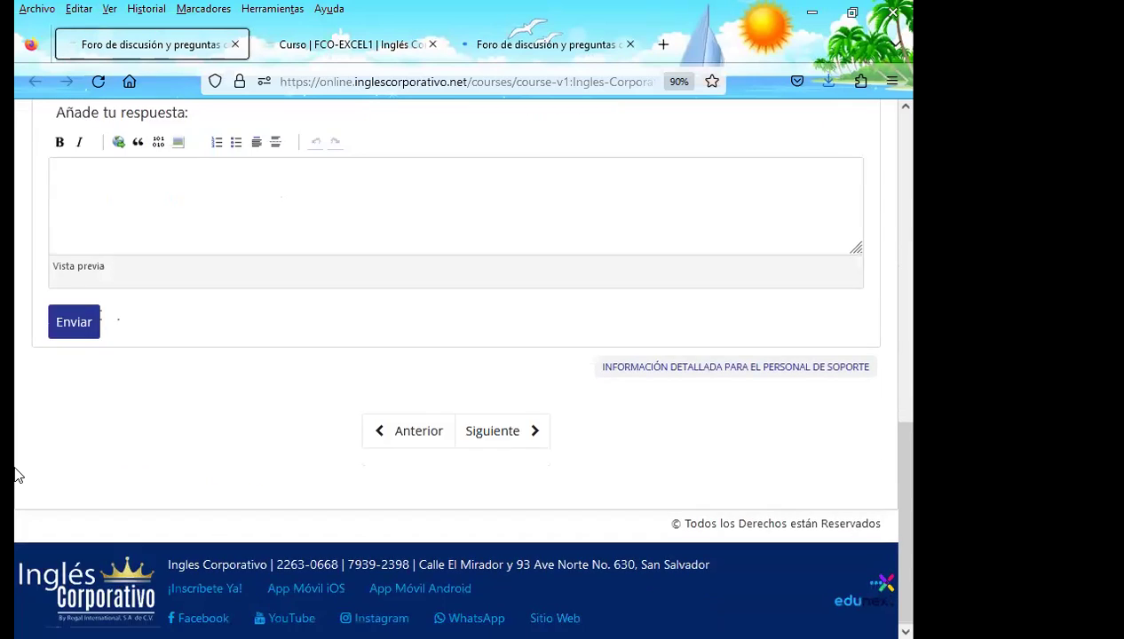
pyautogui.scroll(-2, 16, 472)
pyautogui.scroll(-2, 71, 466)
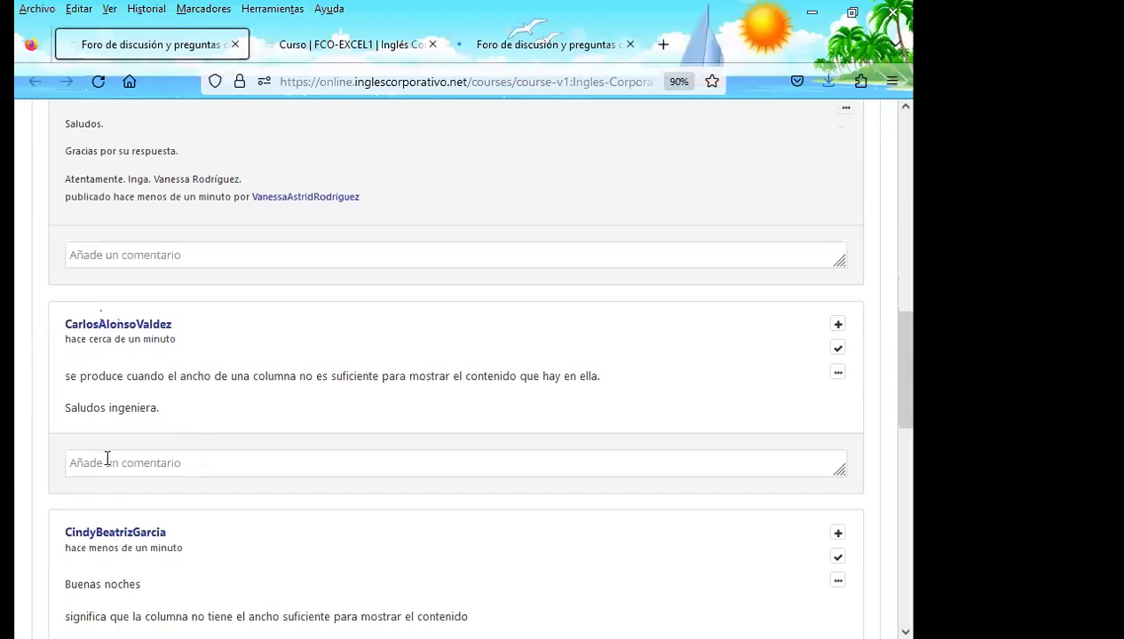
pyautogui.click(105, 469)
pyautogui.hotkey('ctrl', 'v')
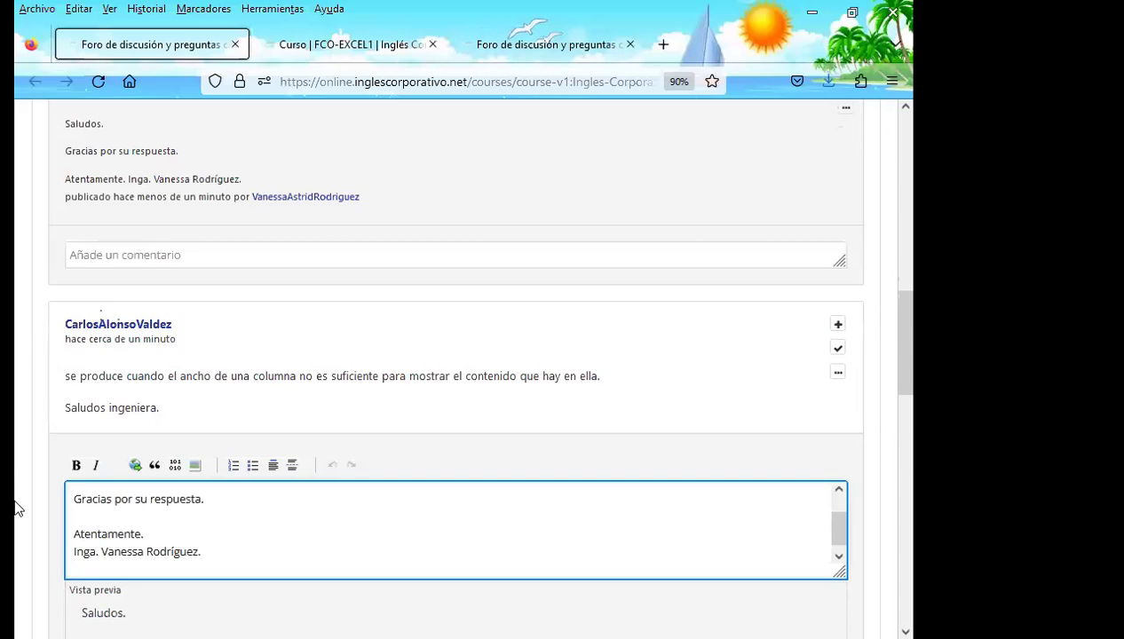
pyautogui.scroll(-3, 15, 502)
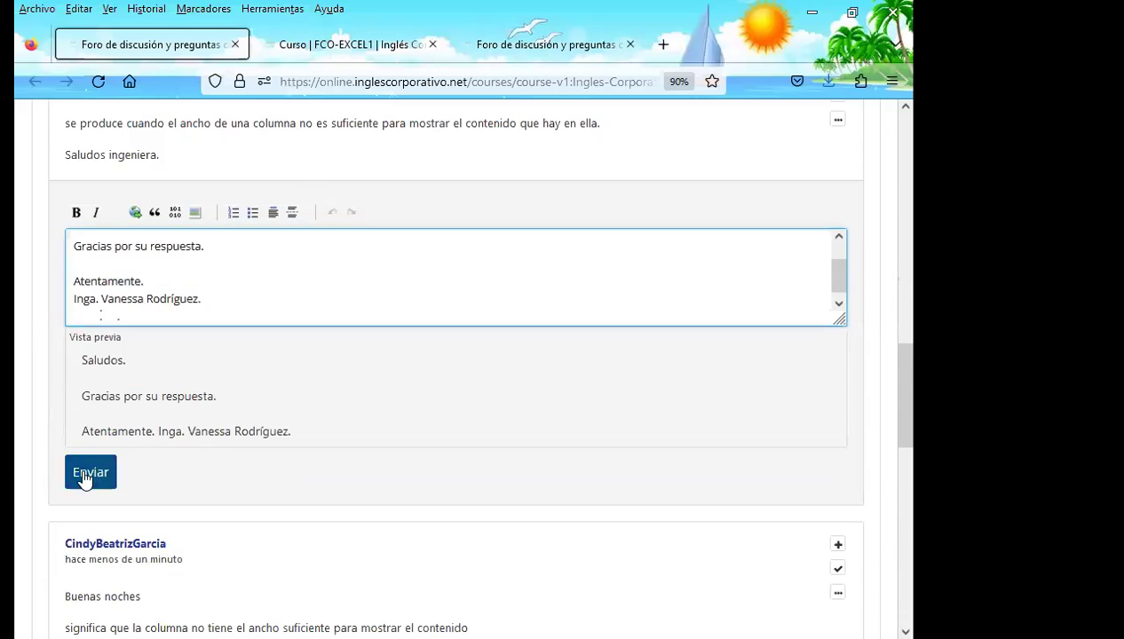
pyautogui.click(90, 475)
# Step: Post the same 'Saludos. Gracias por su respuesta' comment under the third and fourth responses
pyautogui.scroll(-1, 35, 469)
pyautogui.click(100, 467)
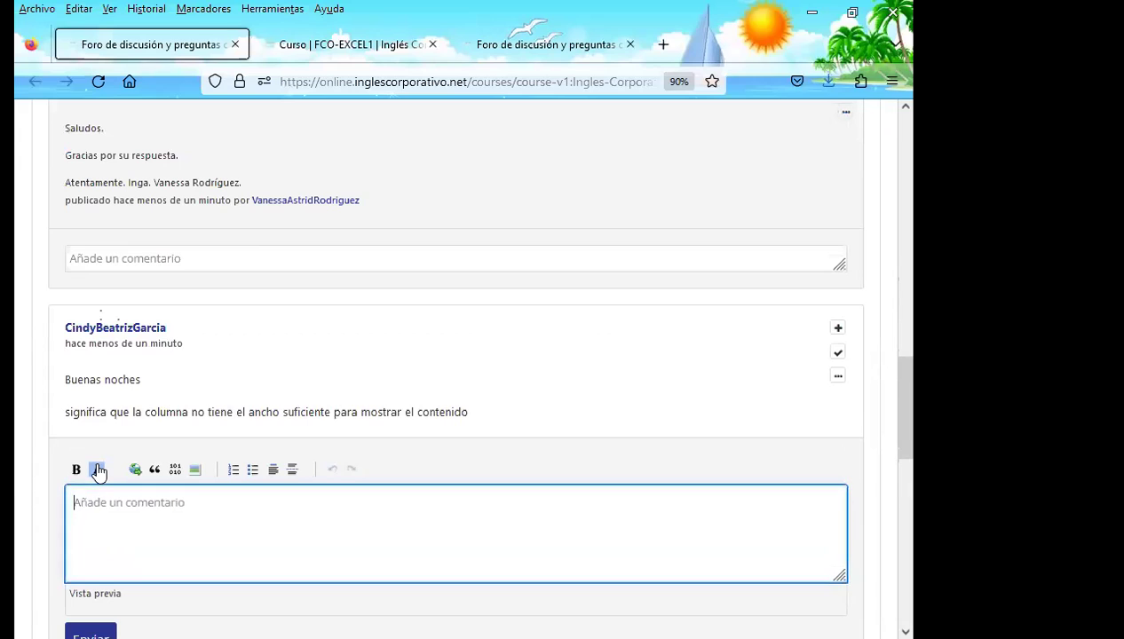
pyautogui.hotkey('ctrl', 'v')
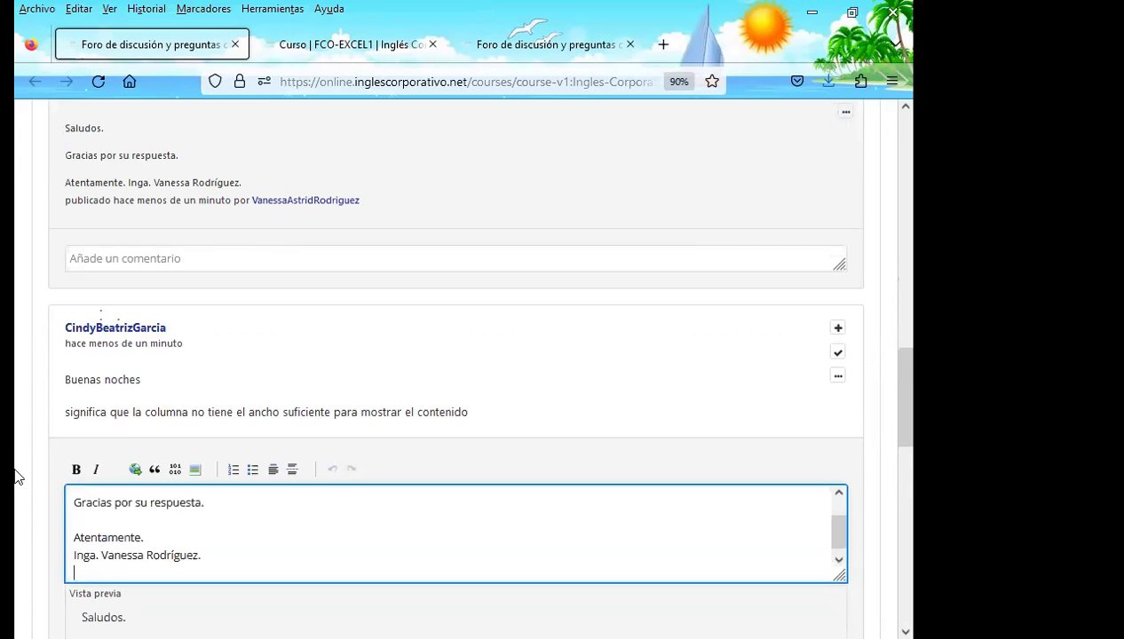
pyautogui.scroll(-2, 15, 477)
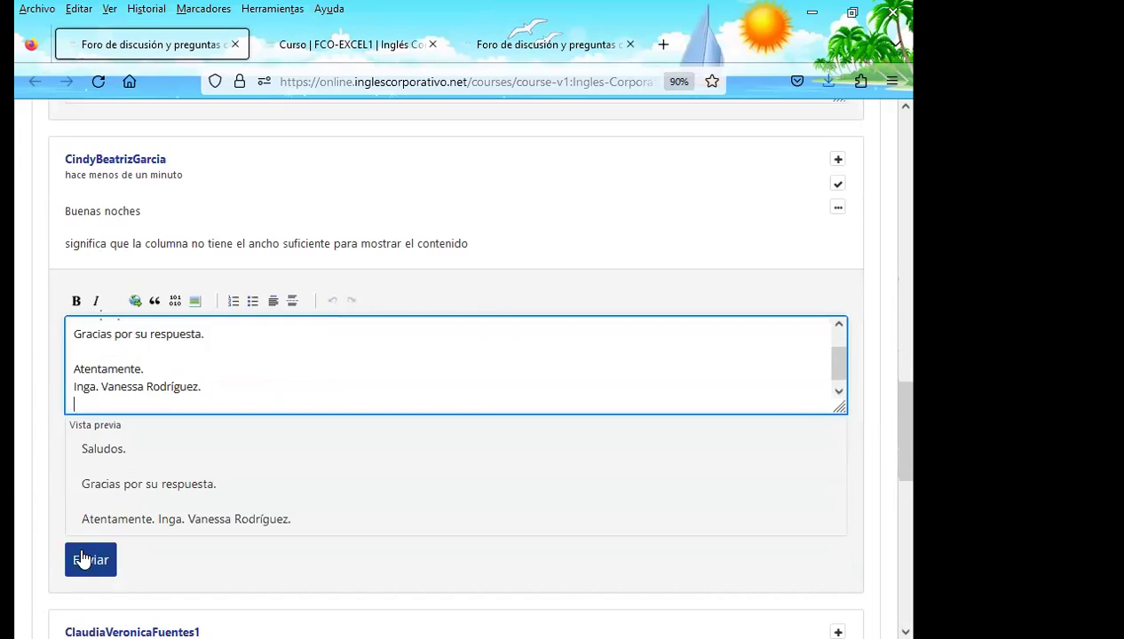
pyautogui.click(90, 559)
pyautogui.scroll(-2, 70, 495)
pyautogui.click(110, 444)
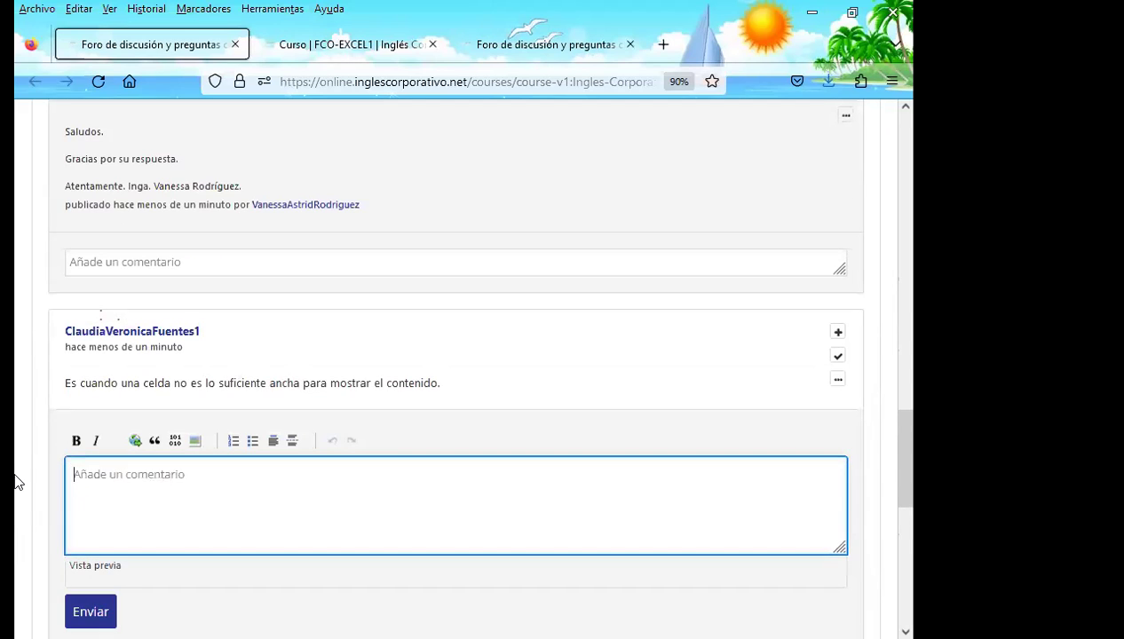
pyautogui.hotkey('ctrl', 'v')
pyautogui.scroll(-2, 15, 477)
pyautogui.click(94, 532)
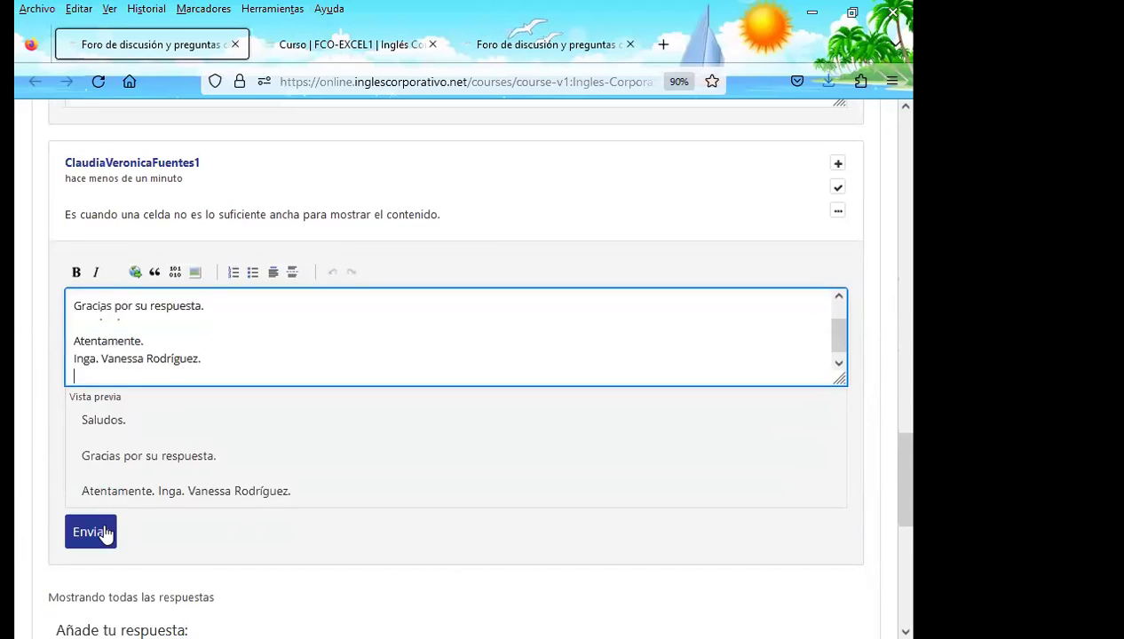
pyautogui.scroll(-1, 15, 488)
pyautogui.scroll(-2, 15, 477)
pyautogui.scroll(1, 15, 470)
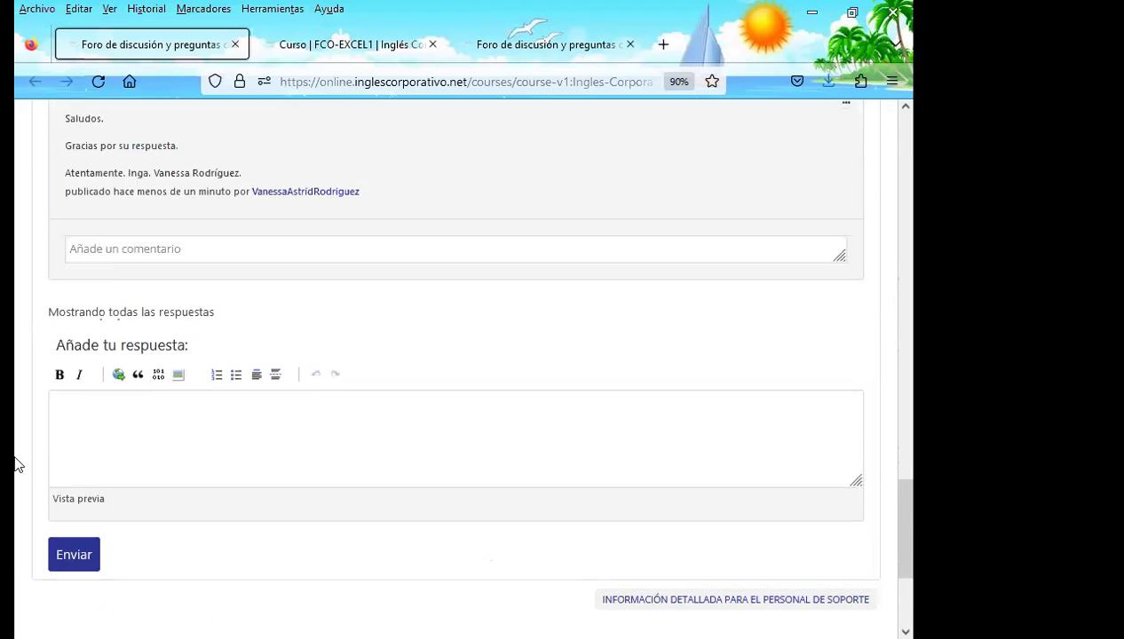
pyautogui.scroll(4, 15, 466)
pyautogui.scroll(4, 15, 455)
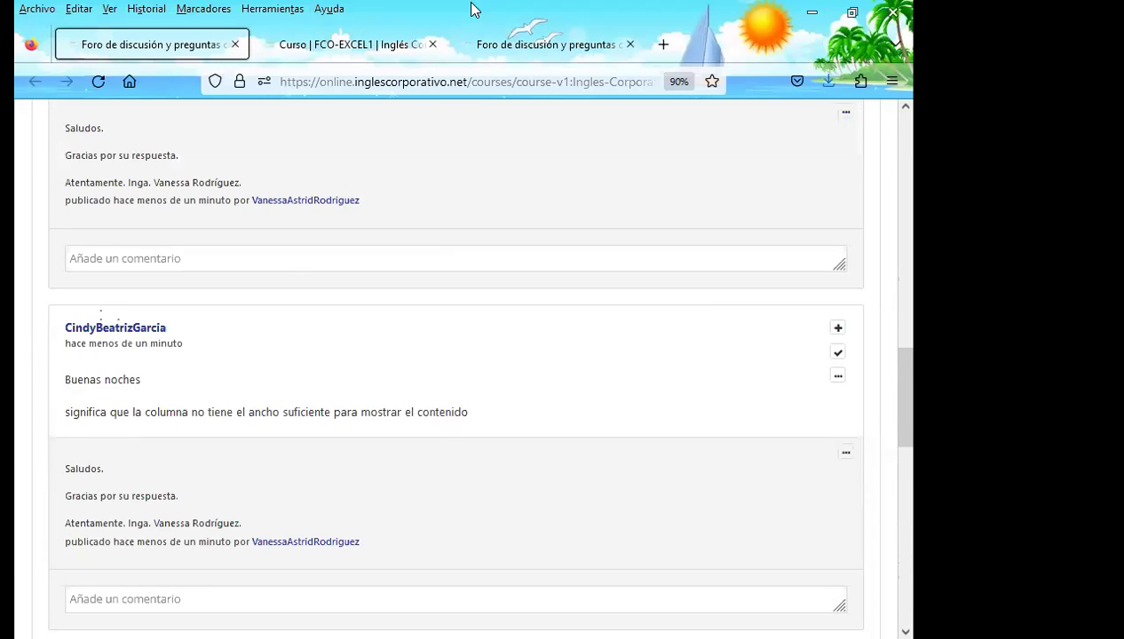
# Step: Reopen the RESPONDER LA SIGUIENTE PREGUNTA thread and scroll down to the uncommented responses
pyautogui.click(529, 44)
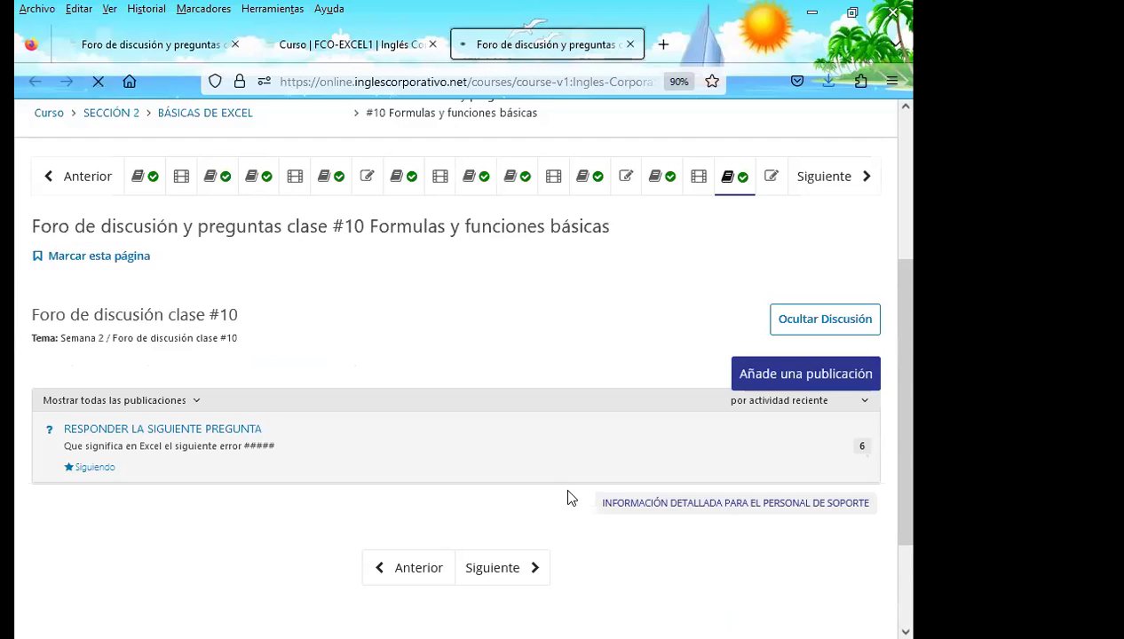
pyautogui.click(857, 444)
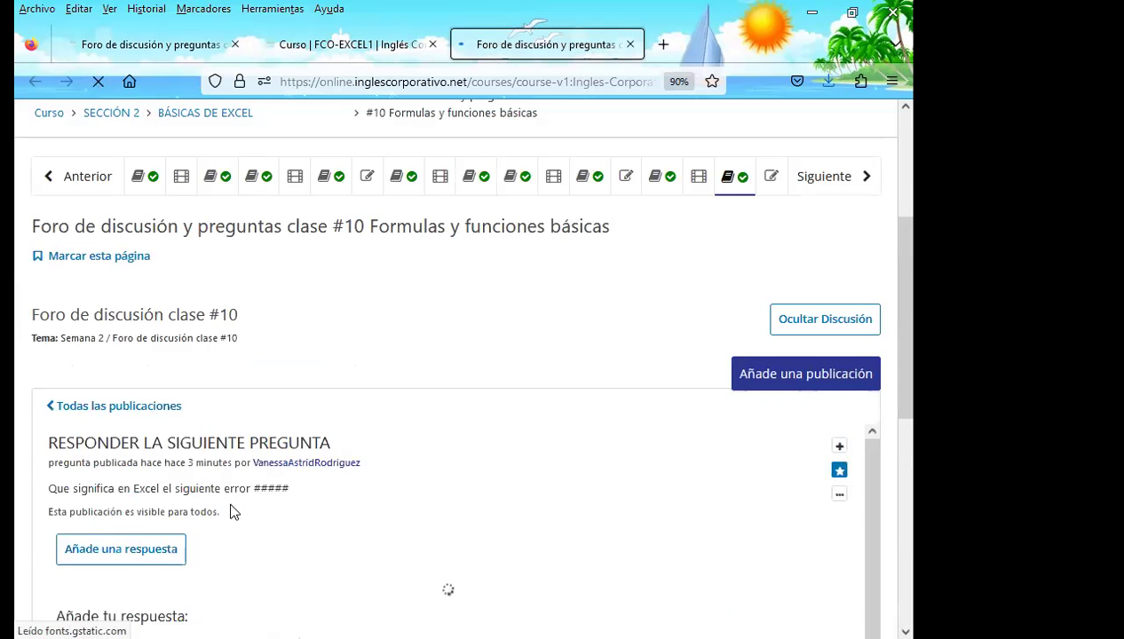
pyautogui.scroll(-3, 15, 484)
pyautogui.scroll(-3, 15, 484)
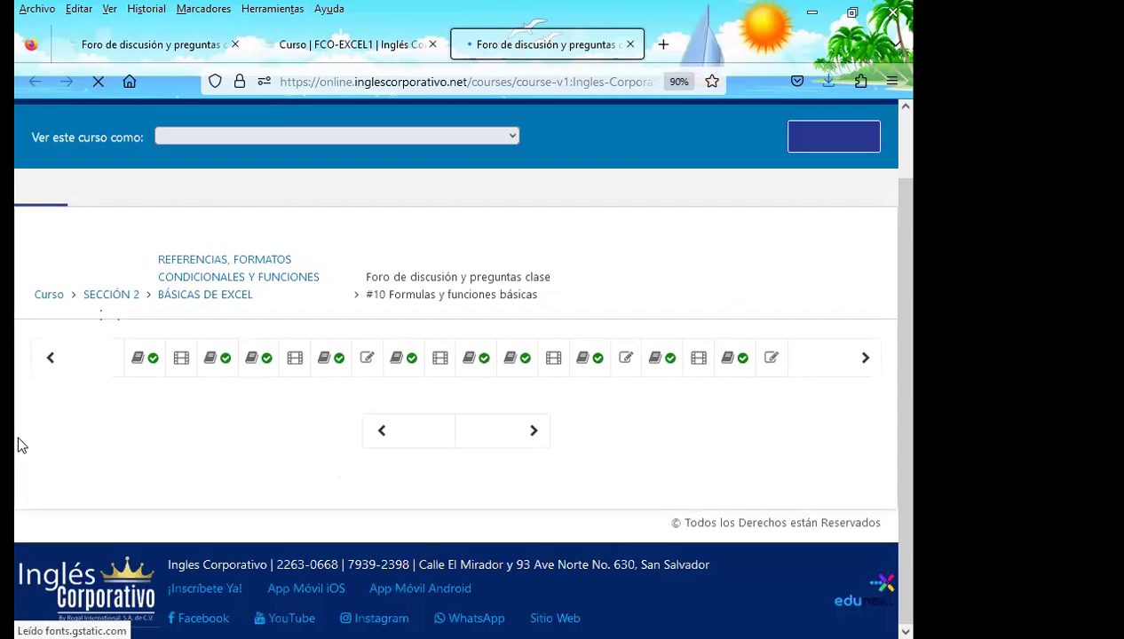
pyautogui.scroll(-3, 18, 460)
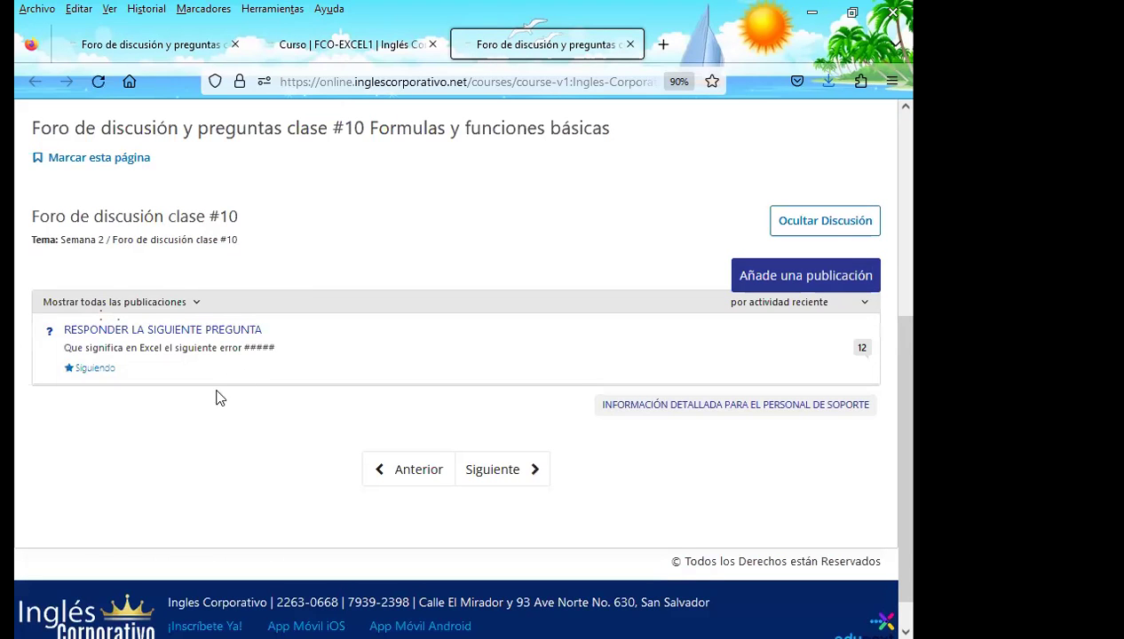
pyautogui.click(863, 355)
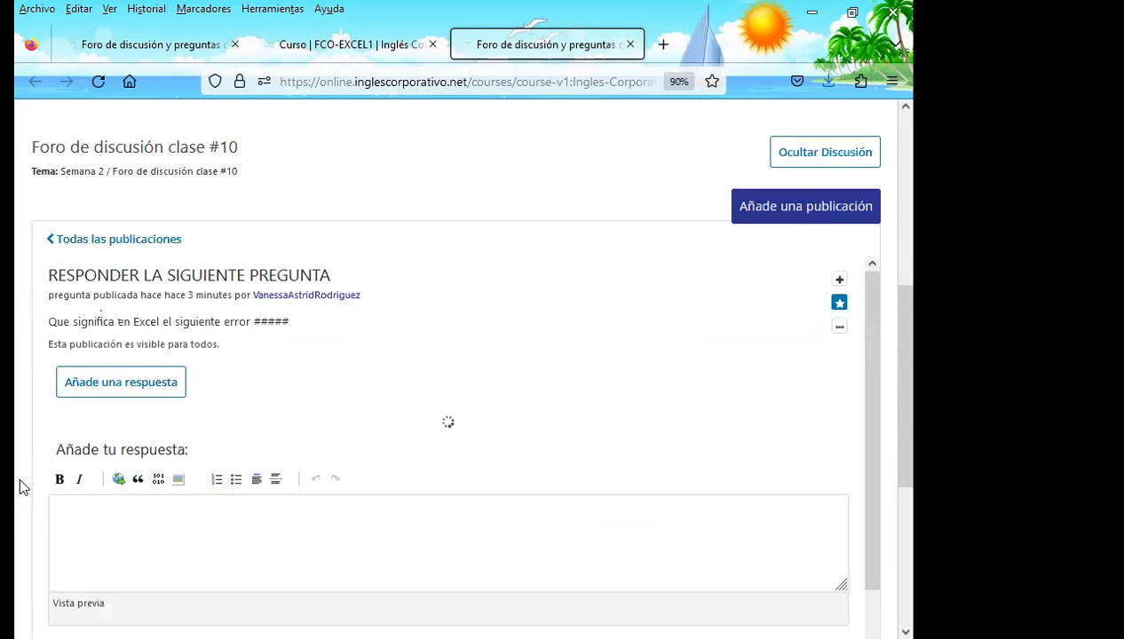
pyautogui.scroll(-3, 19, 480)
pyautogui.scroll(-3, 19, 480)
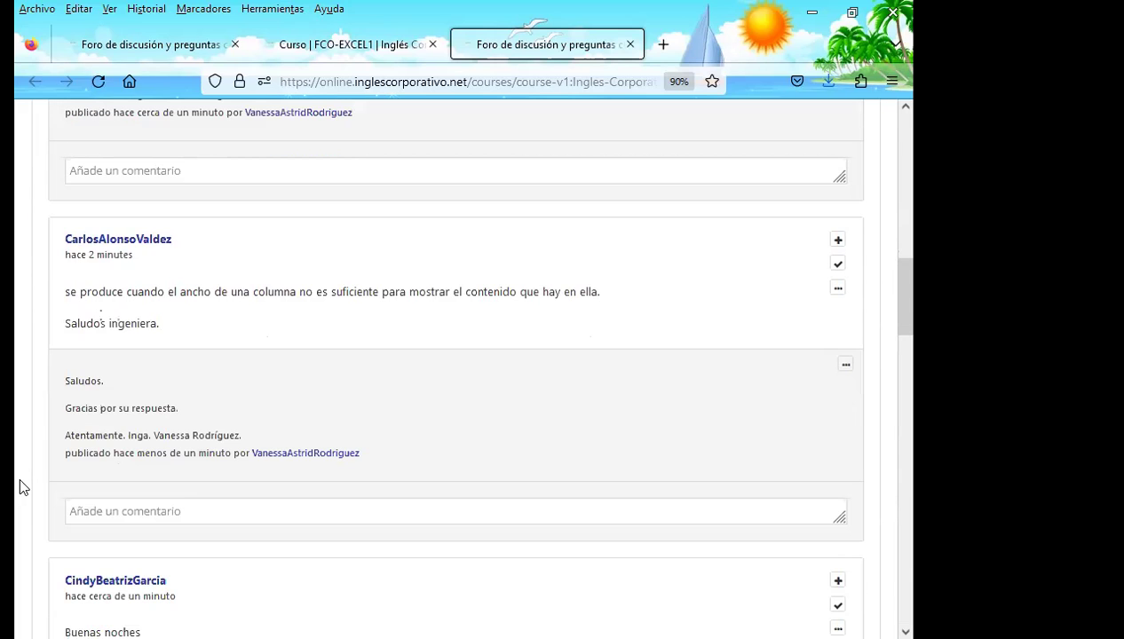
pyautogui.scroll(3, 20, 480)
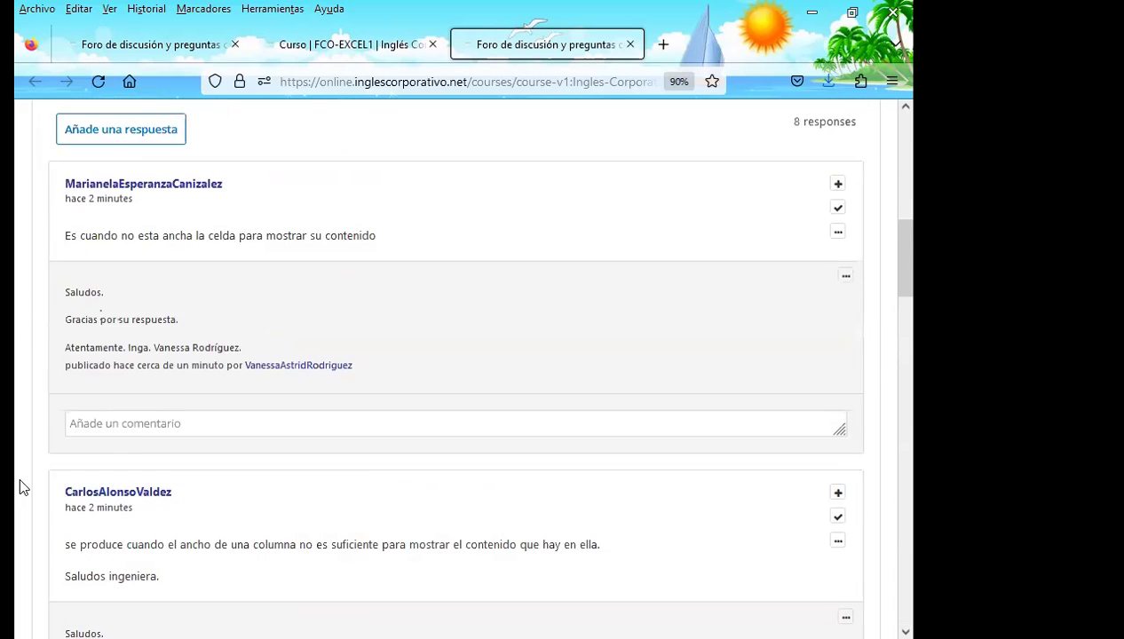
pyautogui.scroll(-3, 19, 480)
pyautogui.scroll(-3, 20, 481)
pyautogui.scroll(-2, 19, 480)
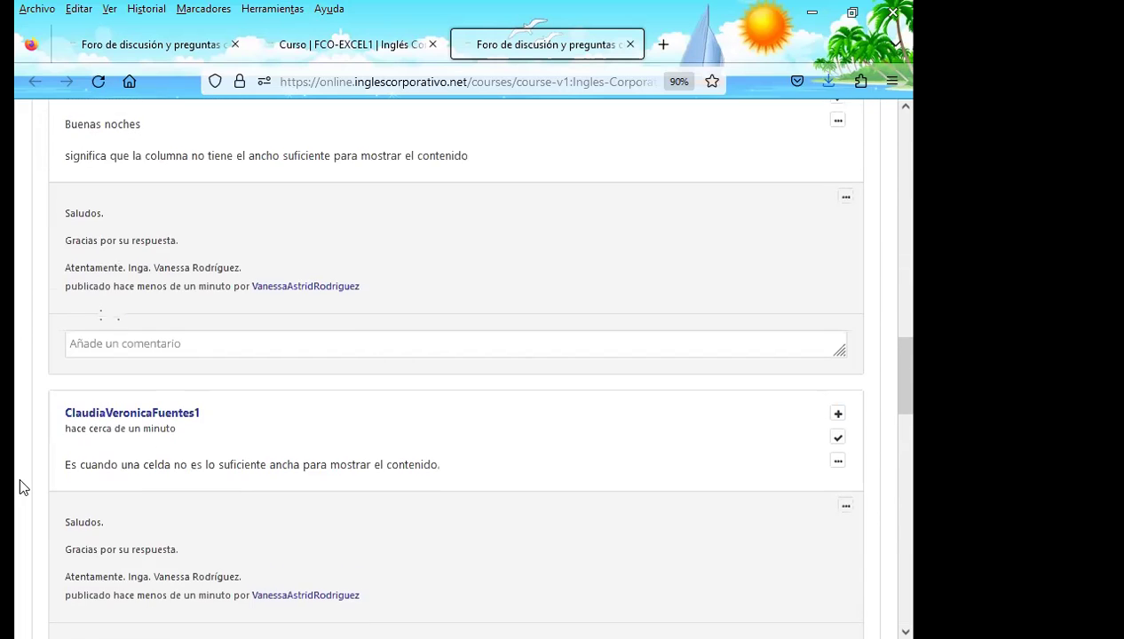
pyautogui.scroll(-3, 20, 481)
pyautogui.scroll(-2, 20, 480)
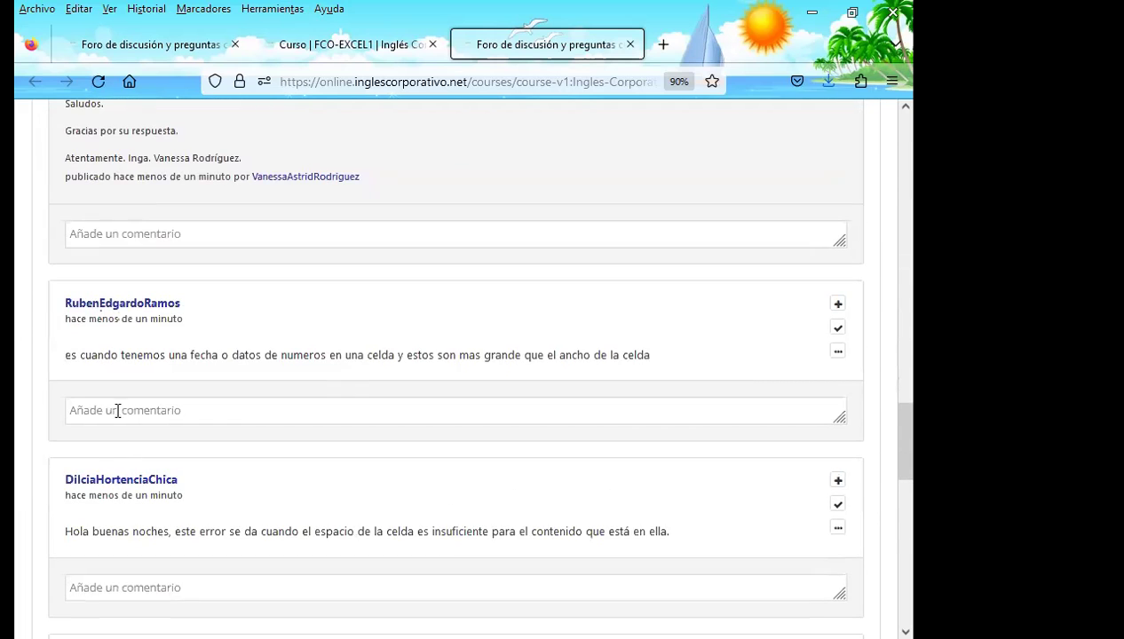
# Step: Post the thank-you comment under the date-and-numbers and insufficient-cell-space answers
pyautogui.click(117, 411)
pyautogui.hotkey('ctrl', 'v')
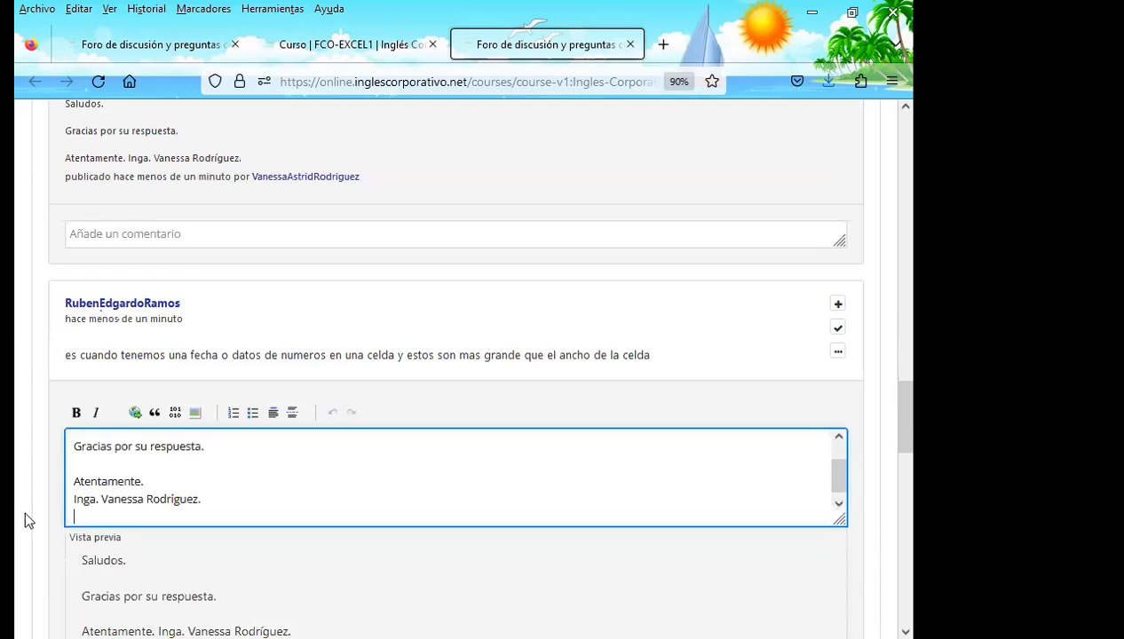
pyautogui.scroll(-2, 12, 514)
pyautogui.click(80, 513)
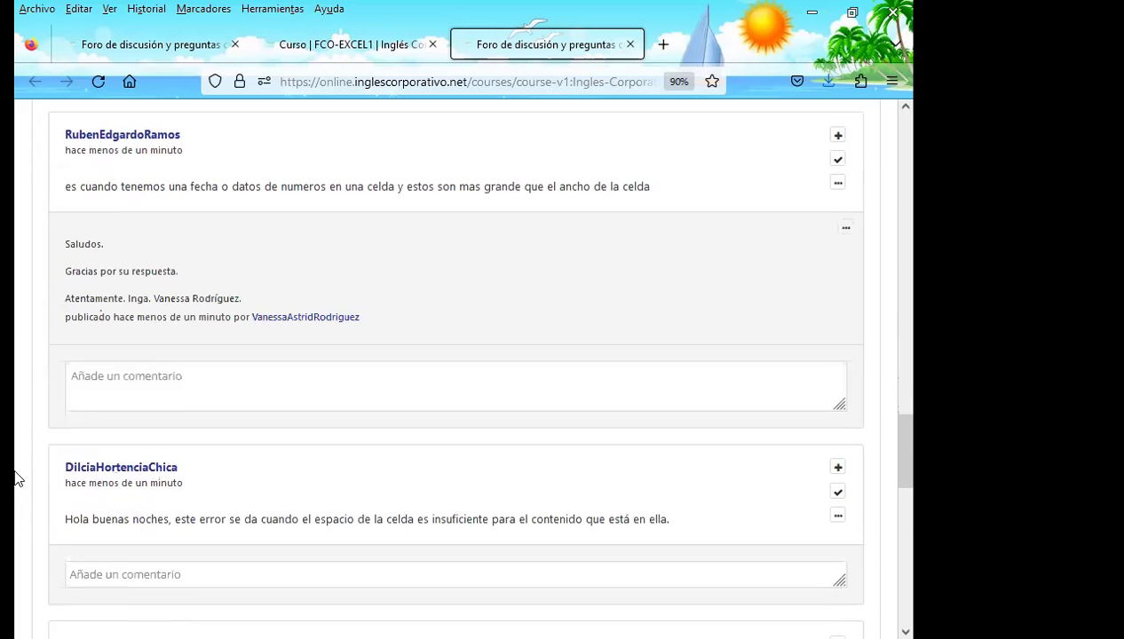
pyautogui.click(110, 377)
pyautogui.scroll(-3, 103, 465)
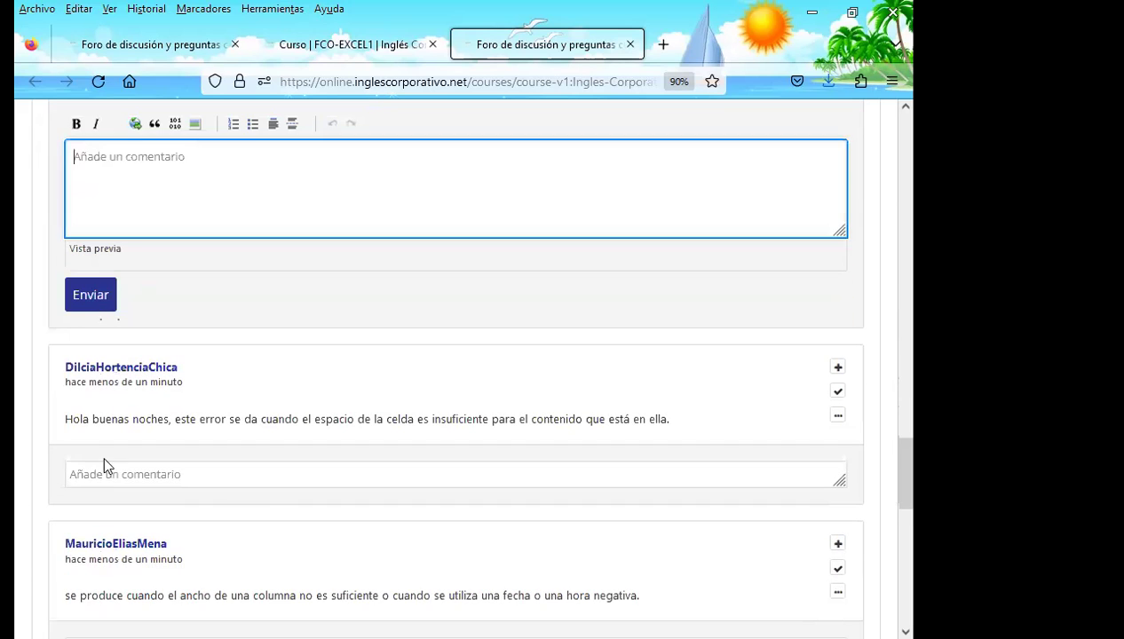
pyautogui.click(103, 467)
pyautogui.hotkey('ctrl', 'v')
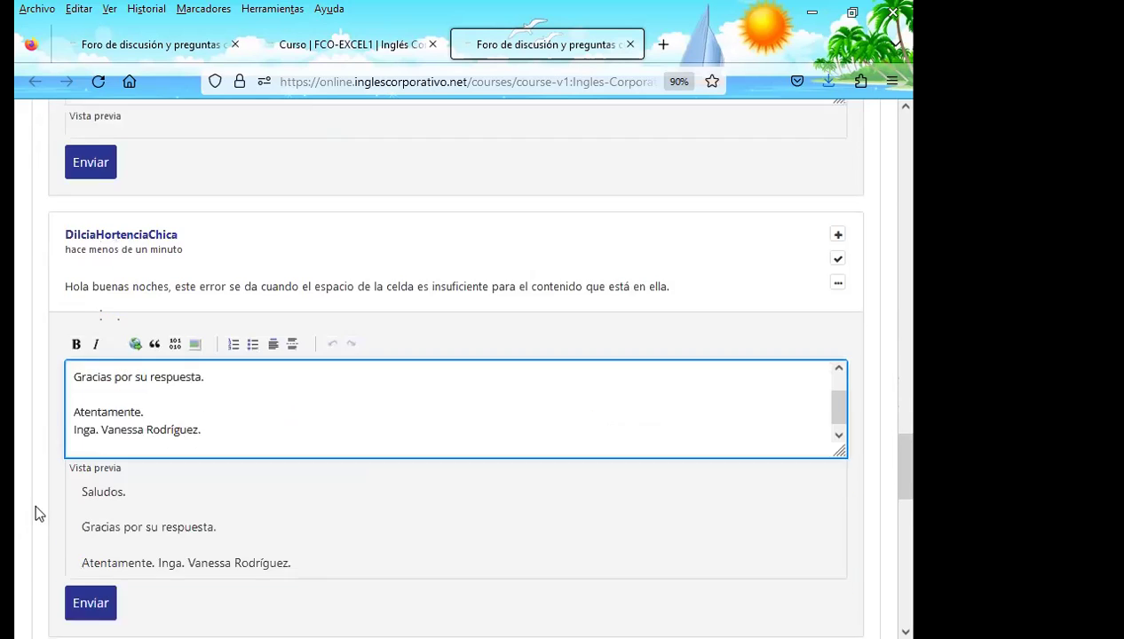
pyautogui.click(90, 573)
# Step: Post the thank-you comment under the negative-date and required-width answers
pyautogui.scroll(-1, 25, 515)
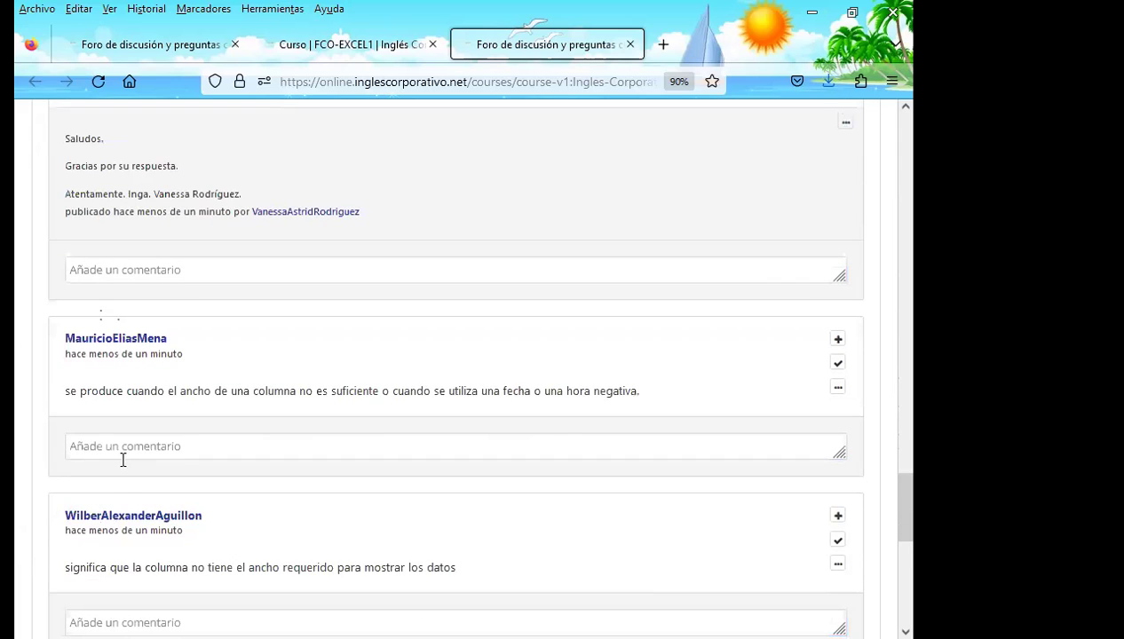
pyautogui.click(122, 456)
pyautogui.hotkey('ctrl', 'v')
pyautogui.scroll(-4, 79, 499)
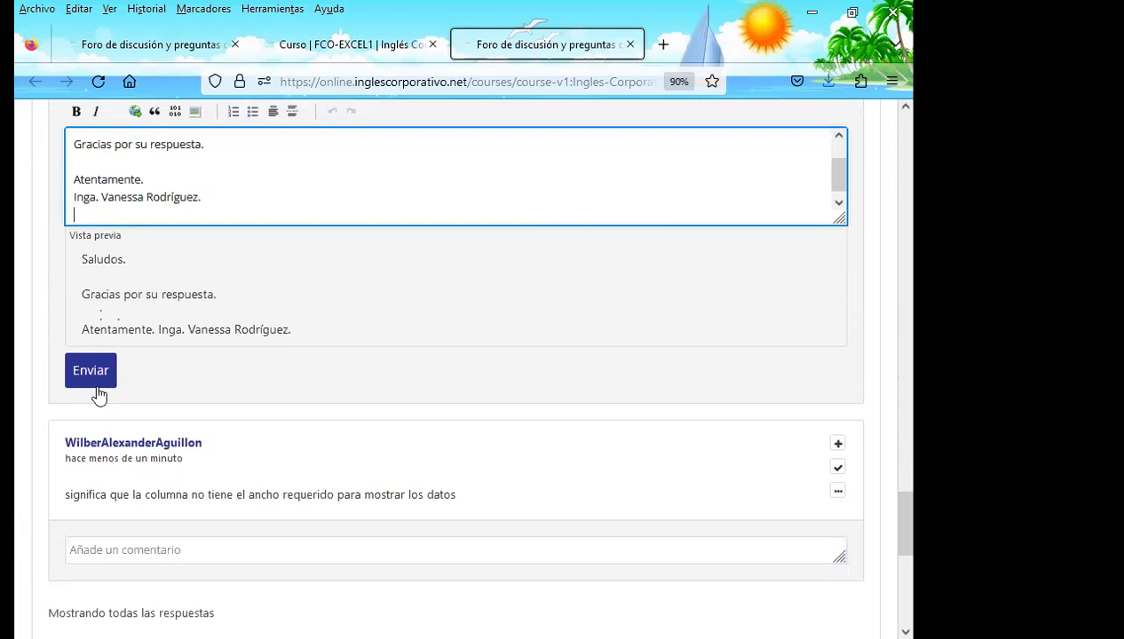
pyautogui.click(92, 384)
pyautogui.scroll(-3, 36, 413)
pyautogui.scroll(1, 158, 344)
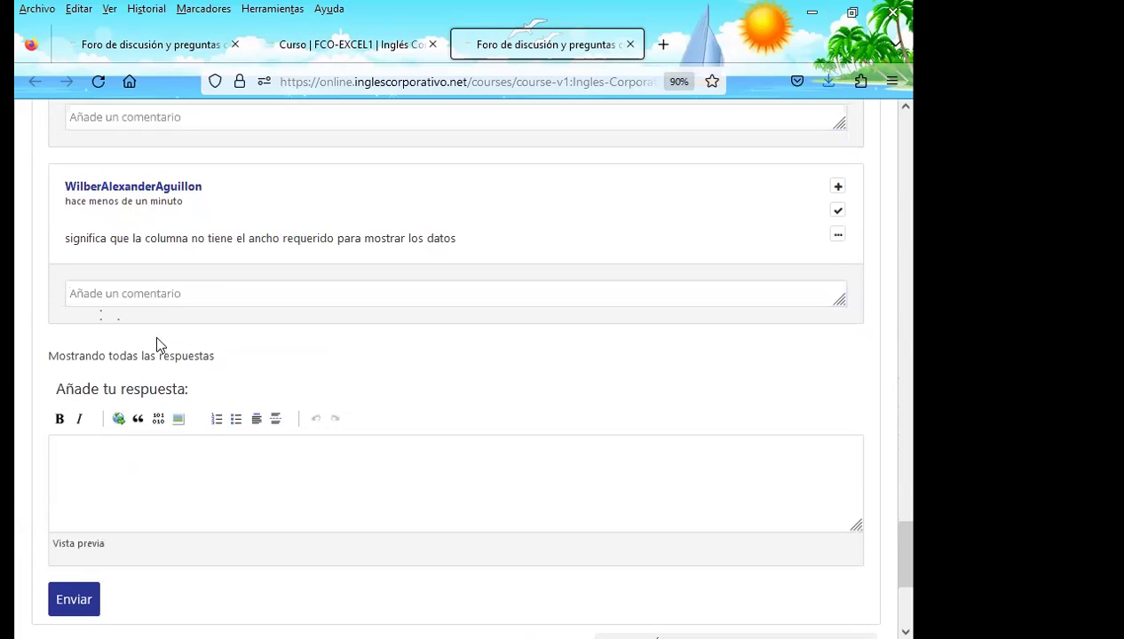
pyautogui.click(133, 297)
pyautogui.hotkey('ctrl', 'v')
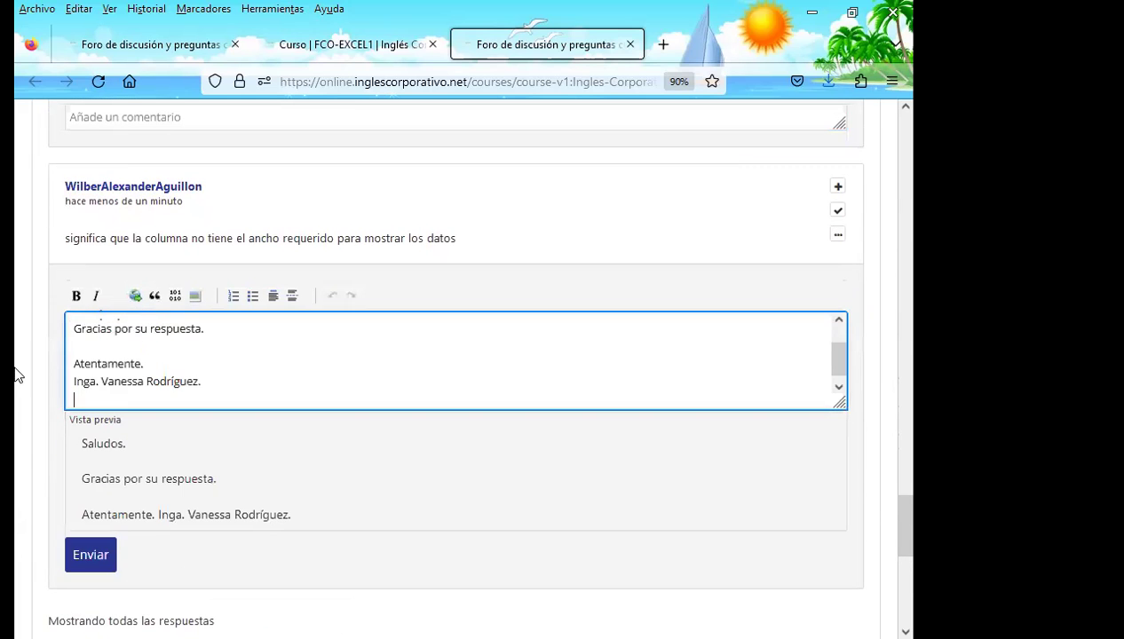
pyautogui.scroll(-1, 30, 455)
pyautogui.scroll(-2, 54, 426)
pyautogui.click(92, 395)
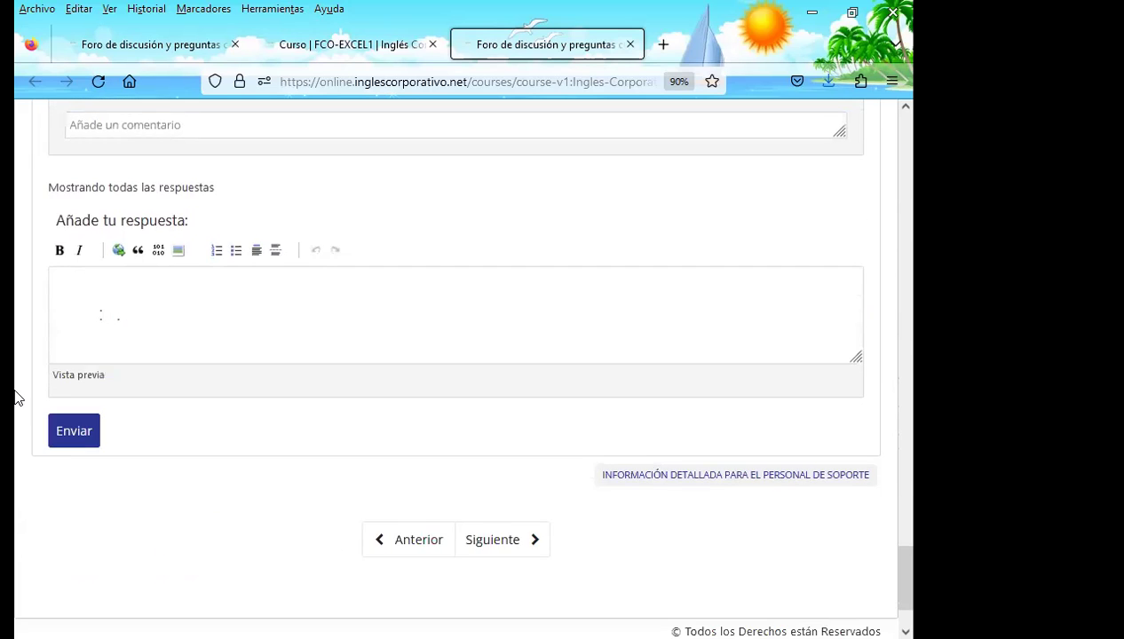
pyautogui.scroll(2, 16, 397)
pyautogui.scroll(3, 16, 397)
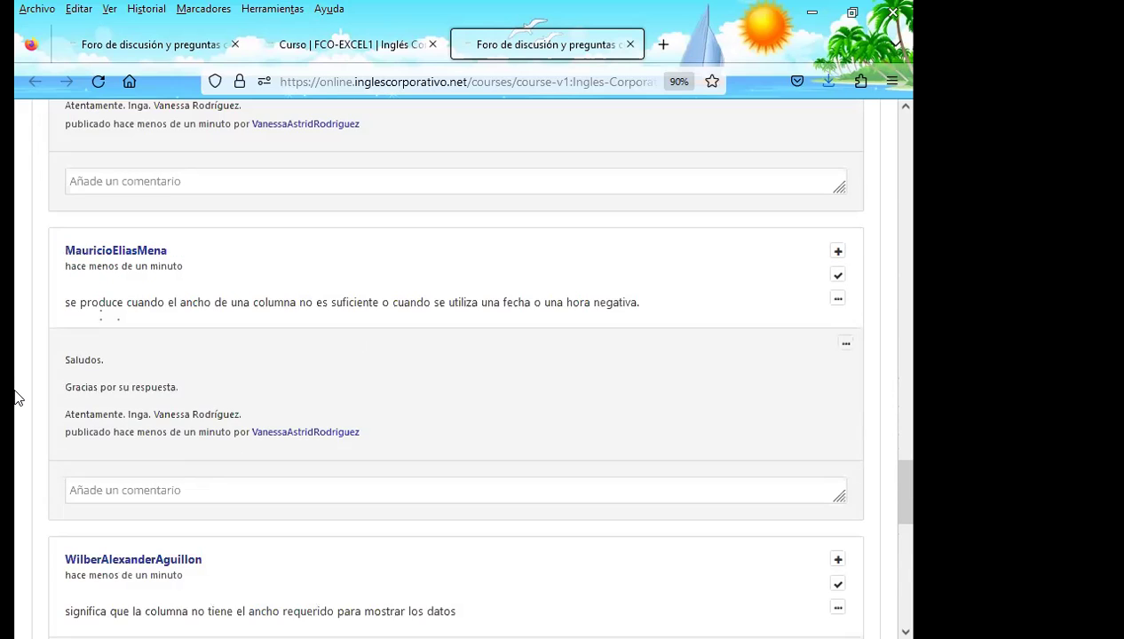
pyautogui.scroll(4, 16, 397)
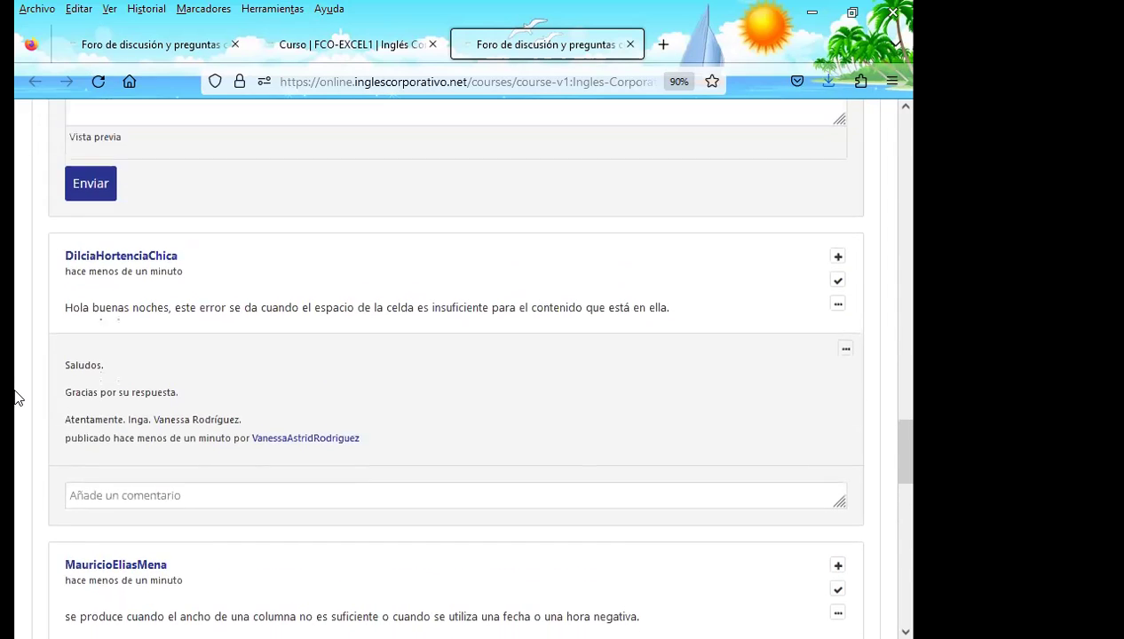
pyautogui.scroll(2, 16, 397)
pyautogui.scroll(1, 16, 396)
pyautogui.scroll(3, 16, 396)
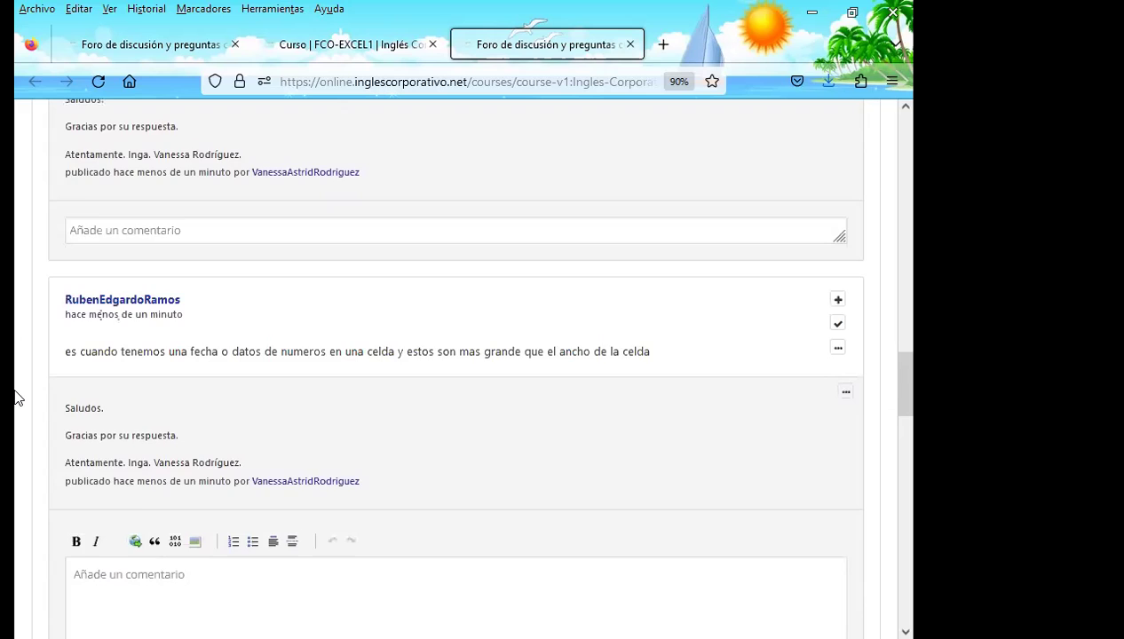
pyautogui.scroll(2, 16, 397)
pyautogui.scroll(1, 16, 397)
pyautogui.scroll(1, 16, 396)
pyautogui.scroll(3, 16, 396)
pyautogui.scroll(2, 16, 396)
pyautogui.scroll(3, 15, 397)
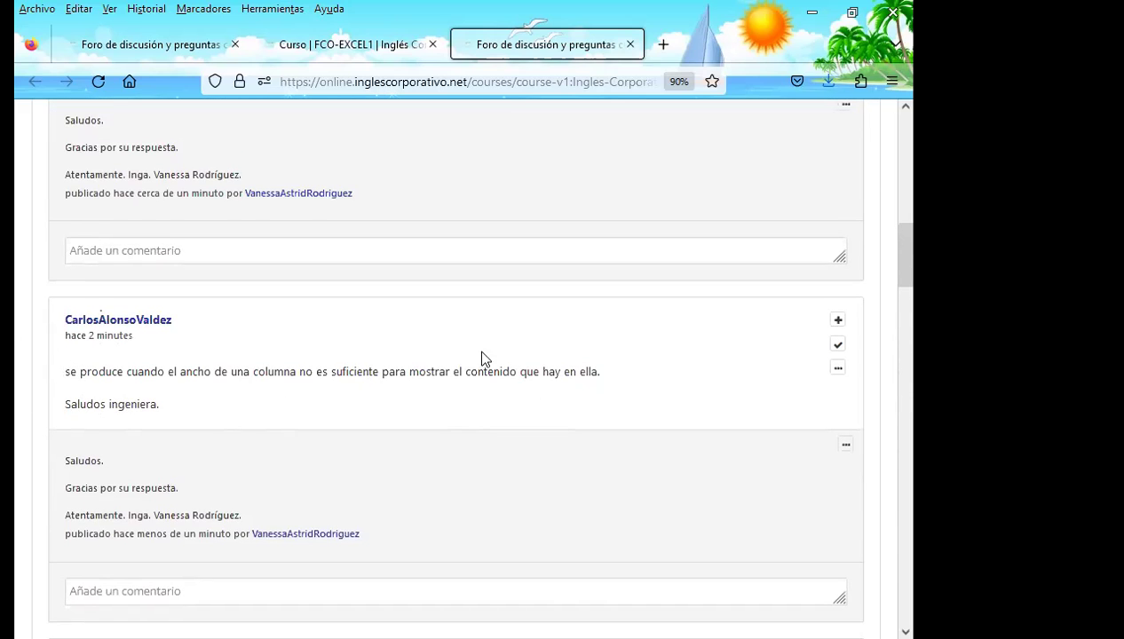
pyautogui.scroll(1, 694, 329)
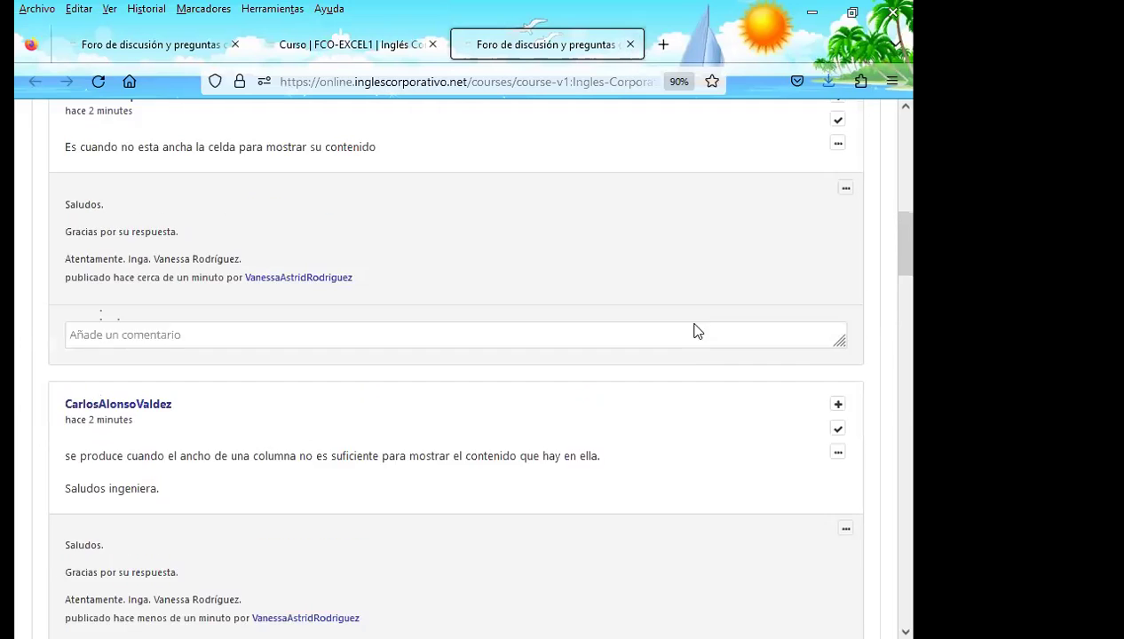
pyautogui.scroll(10, 685, 357)
# Step: Return to the class #10 forum and reopen the RESPONDER LA SIGUIENTE PREGUNTA thread
pyautogui.click(698, 429)
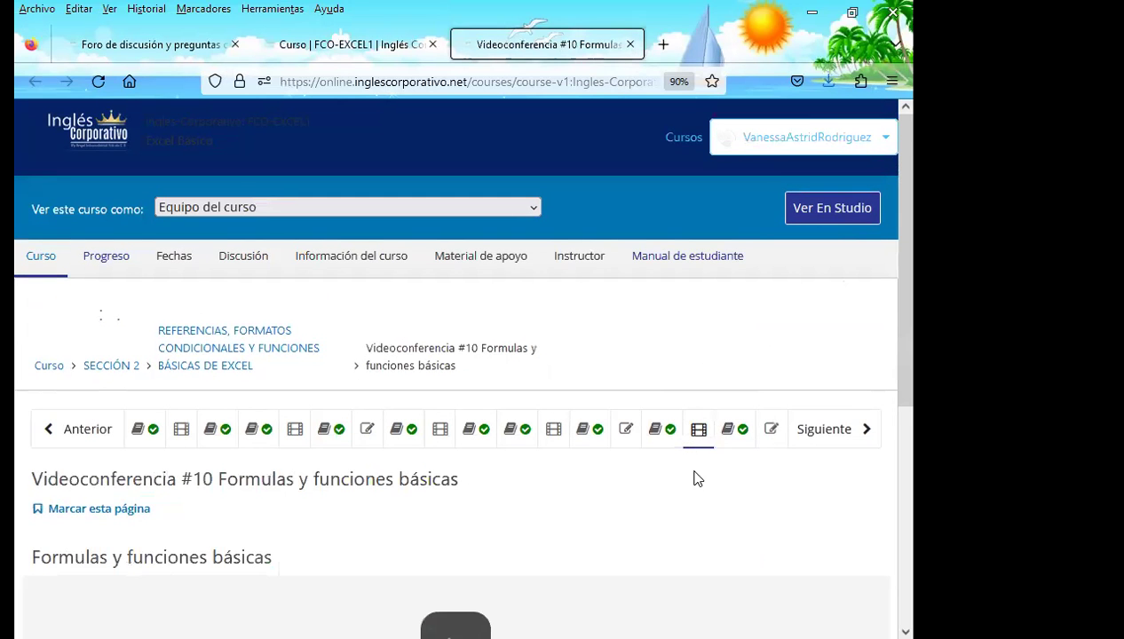
pyautogui.click(735, 429)
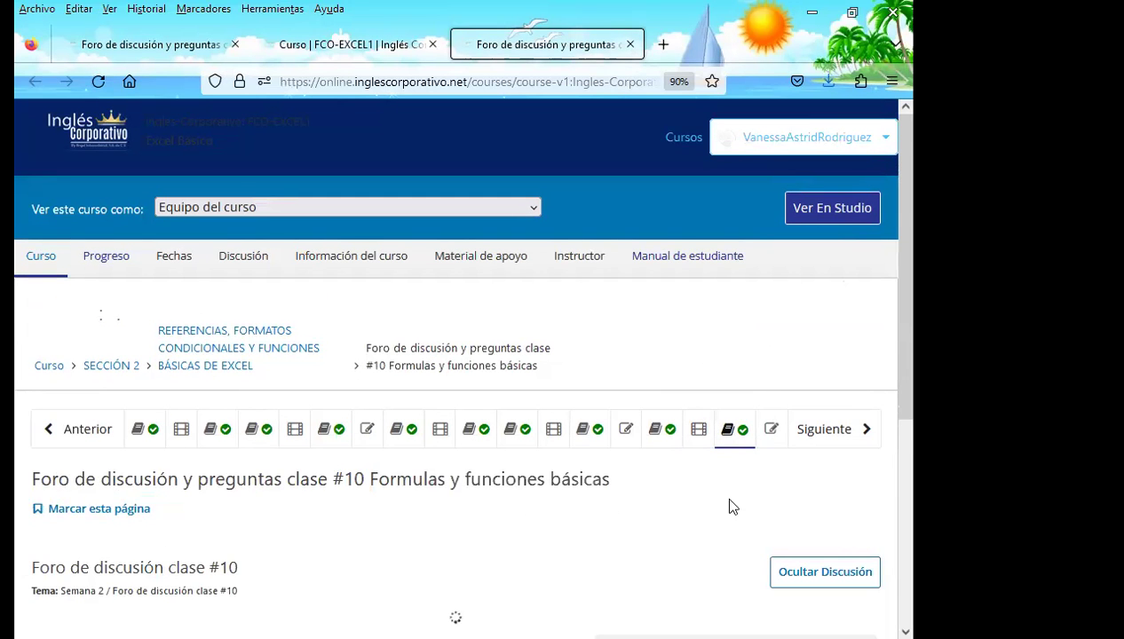
pyautogui.scroll(-3, 721, 494)
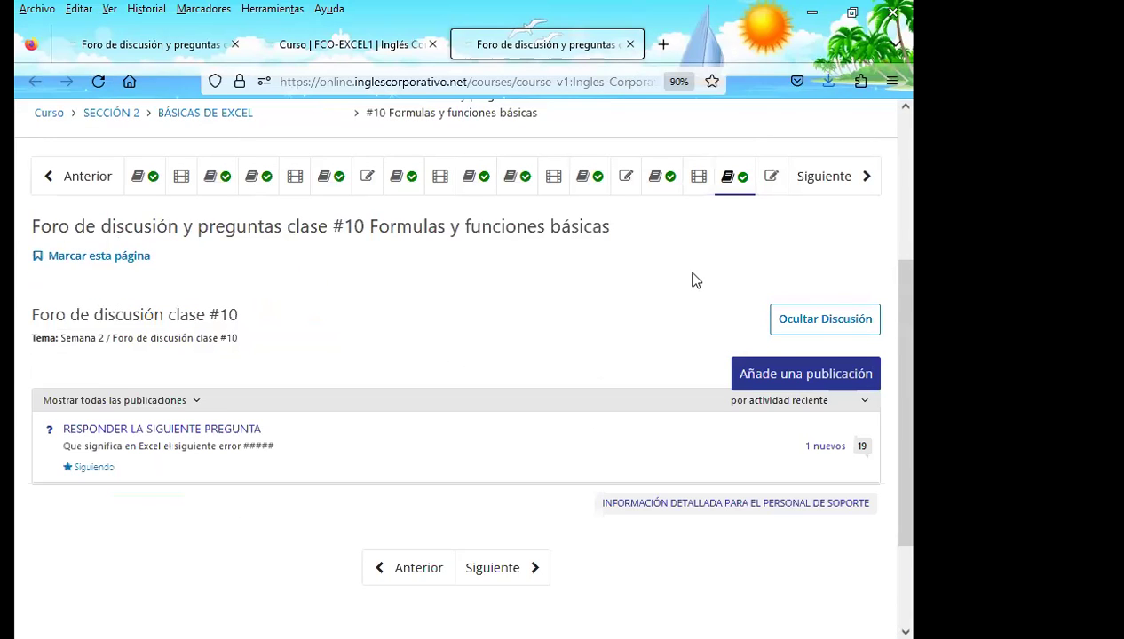
pyautogui.scroll(-1, 685, 299)
pyautogui.click(835, 366)
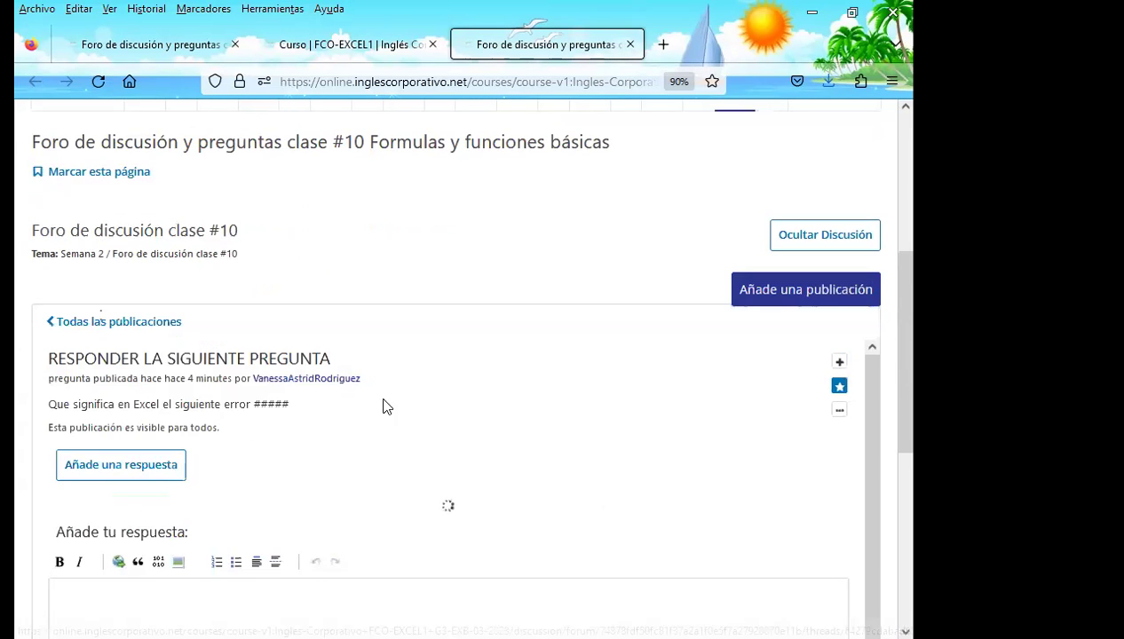
pyautogui.scroll(-4, 396, 456)
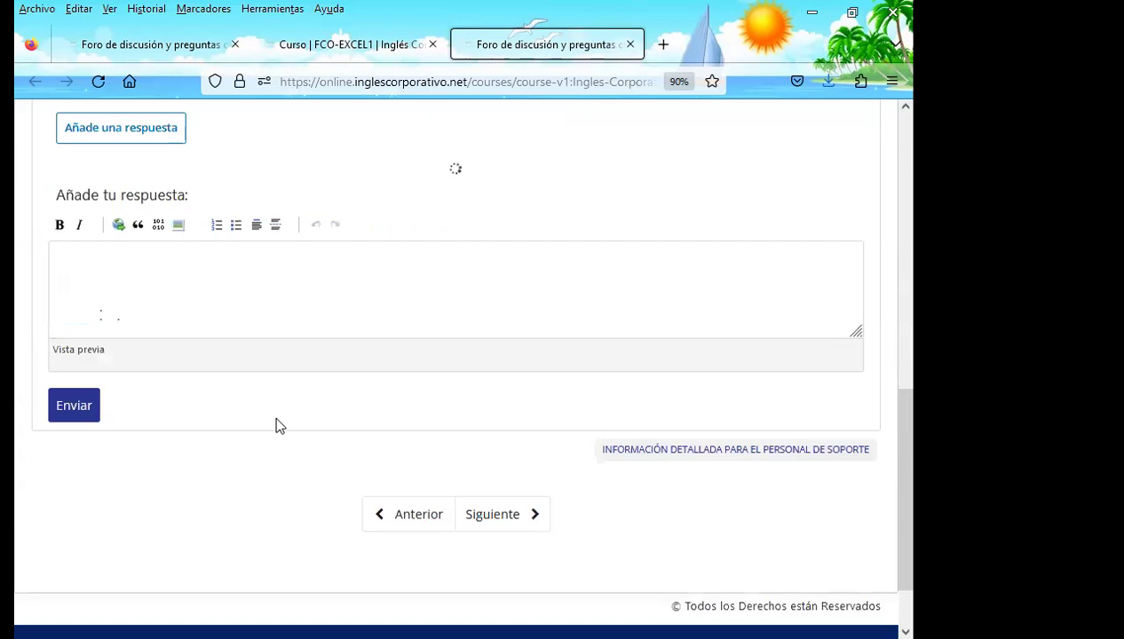
pyautogui.scroll(-4, 280, 419)
pyautogui.scroll(-4, 201, 494)
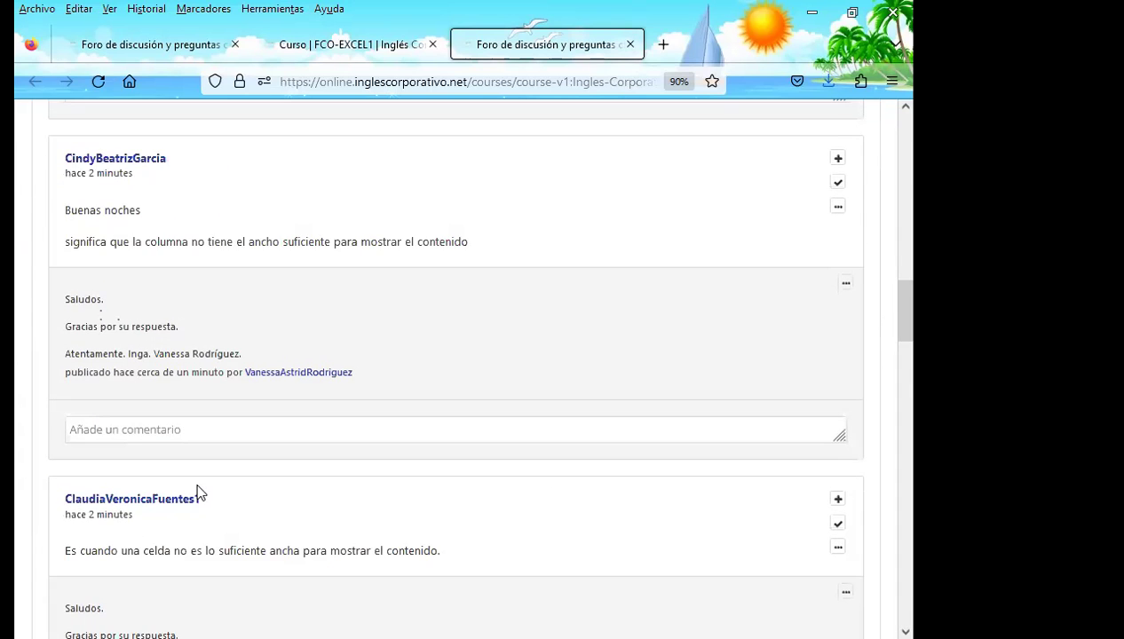
pyautogui.scroll(-3, 201, 493)
pyautogui.scroll(-3, 198, 486)
pyautogui.scroll(-3, 196, 489)
pyautogui.scroll(-3, 199, 489)
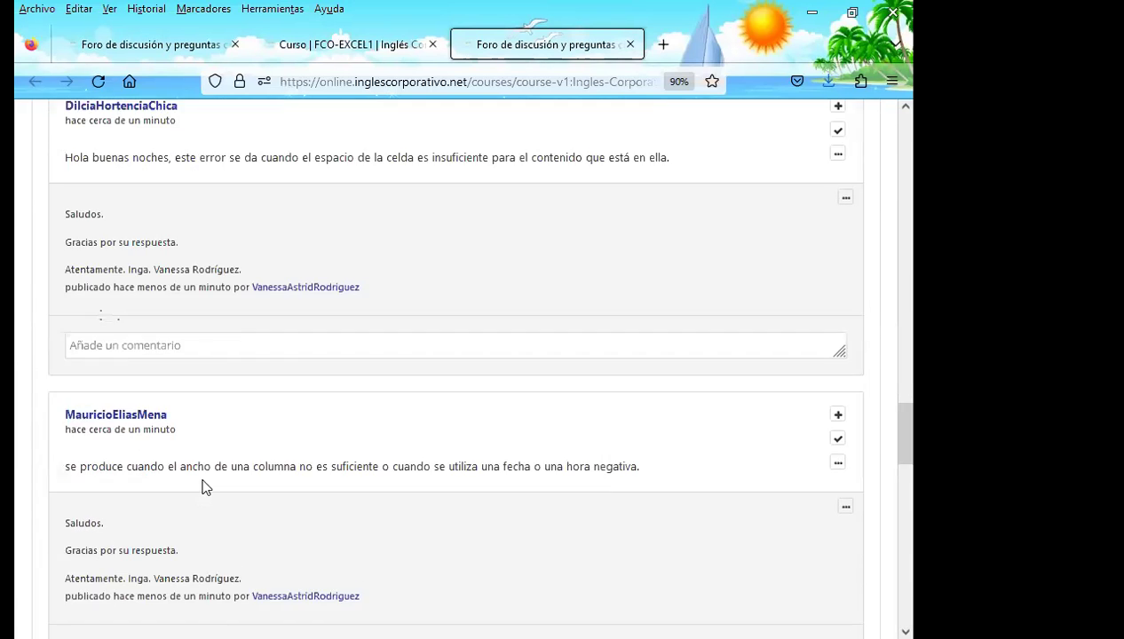
pyautogui.scroll(-3, 201, 487)
pyautogui.scroll(-3, 202, 486)
pyautogui.scroll(-3, 199, 484)
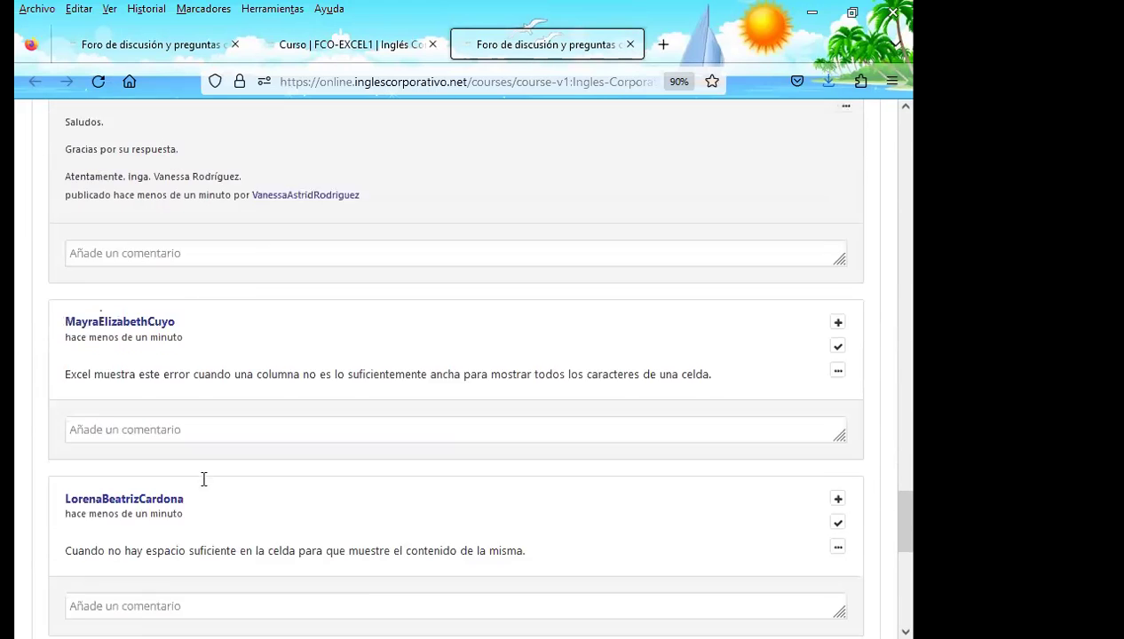
# Step: Post the thank-you comment under the too-narrow-column answer and the last student answer
pyautogui.click(142, 380)
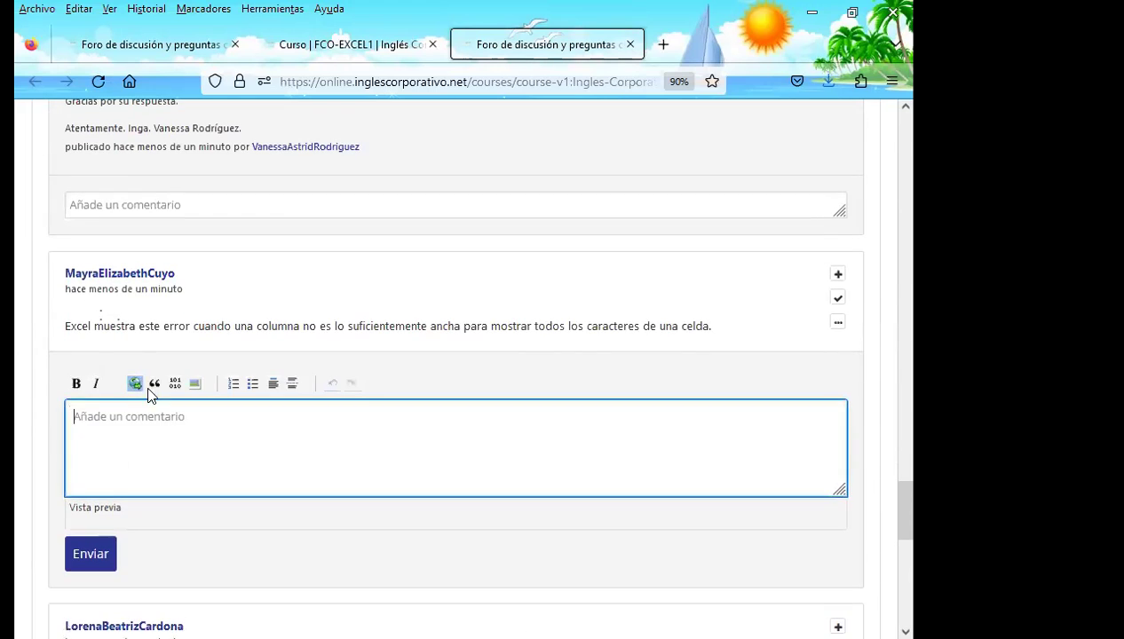
pyautogui.hotkey('ctrl', 'v')
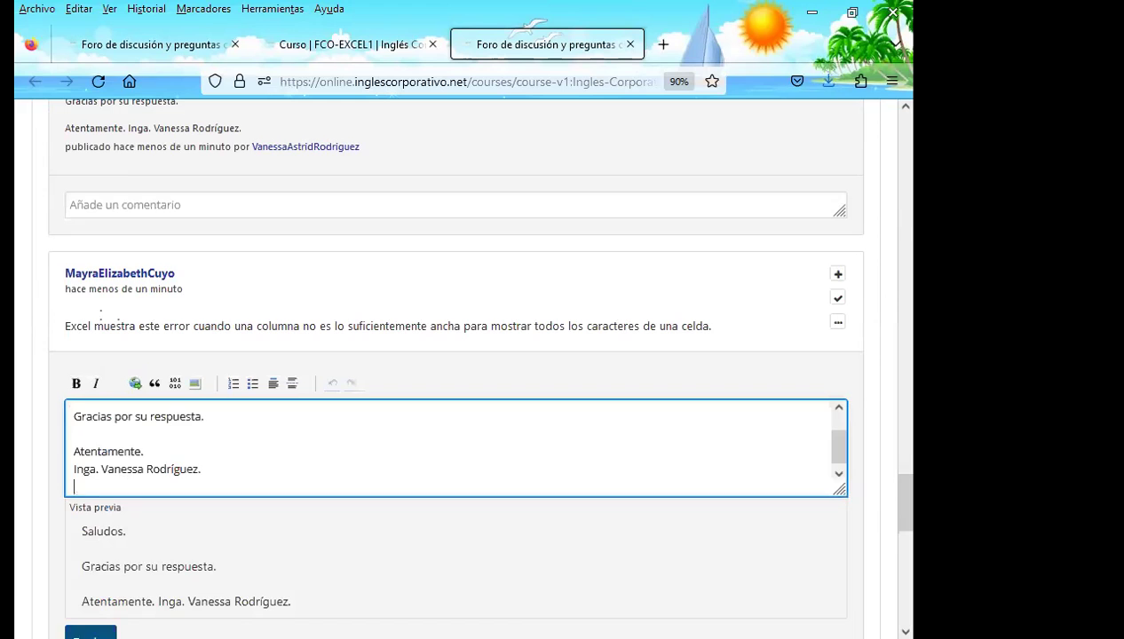
pyautogui.click(89, 634)
pyautogui.scroll(-3, 113, 401)
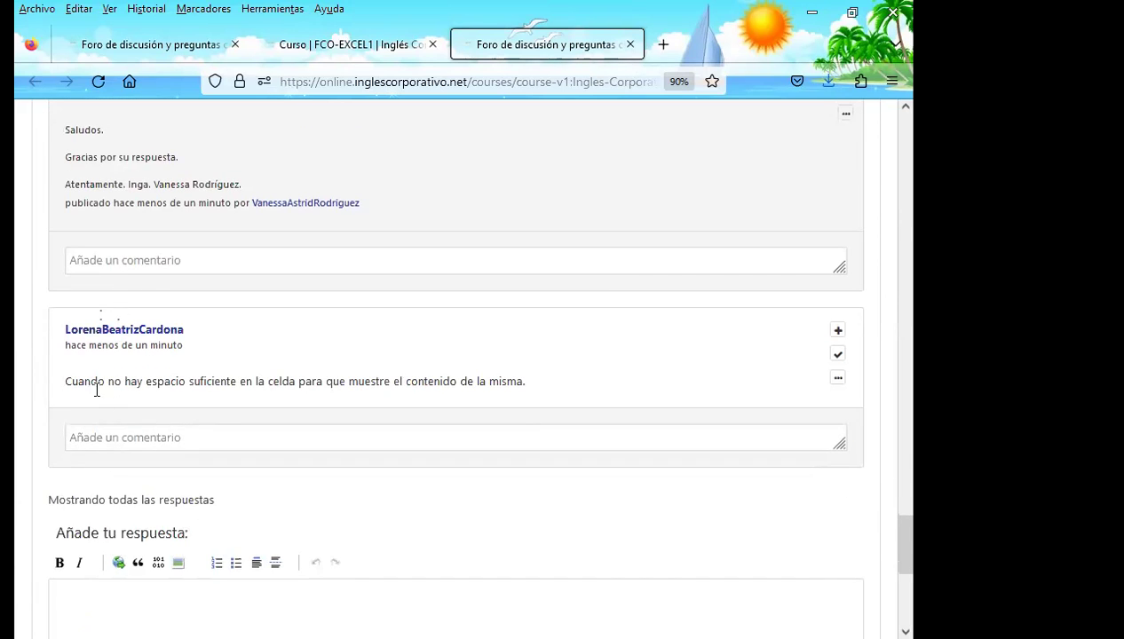
pyautogui.click(102, 437)
pyautogui.hotkey('ctrl', 'v')
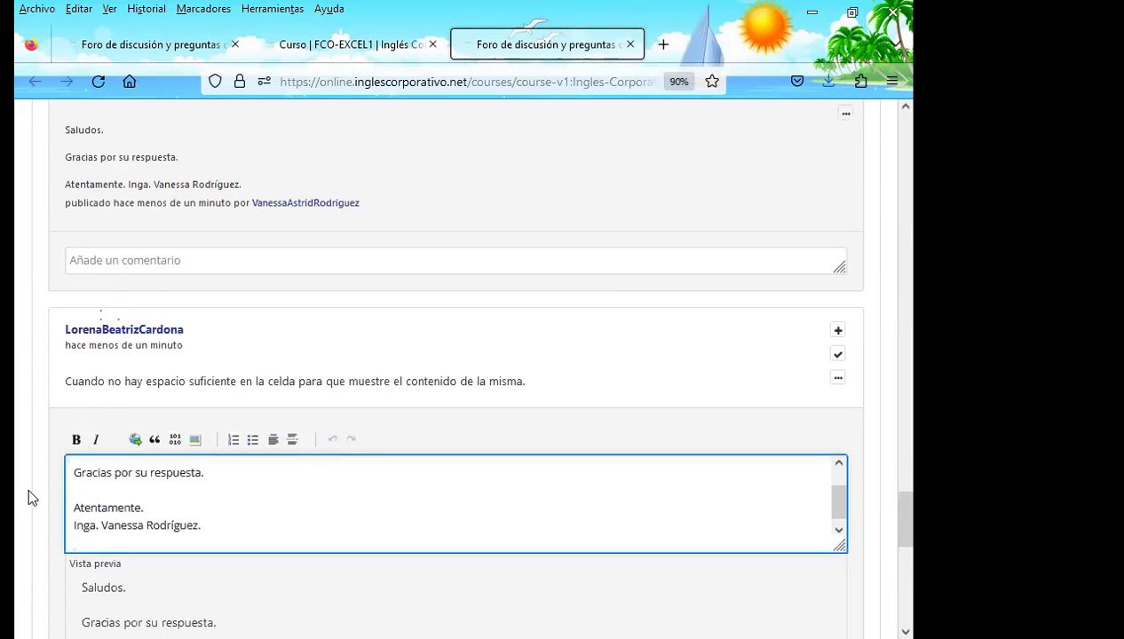
pyautogui.scroll(-3, 28, 484)
pyautogui.click(91, 446)
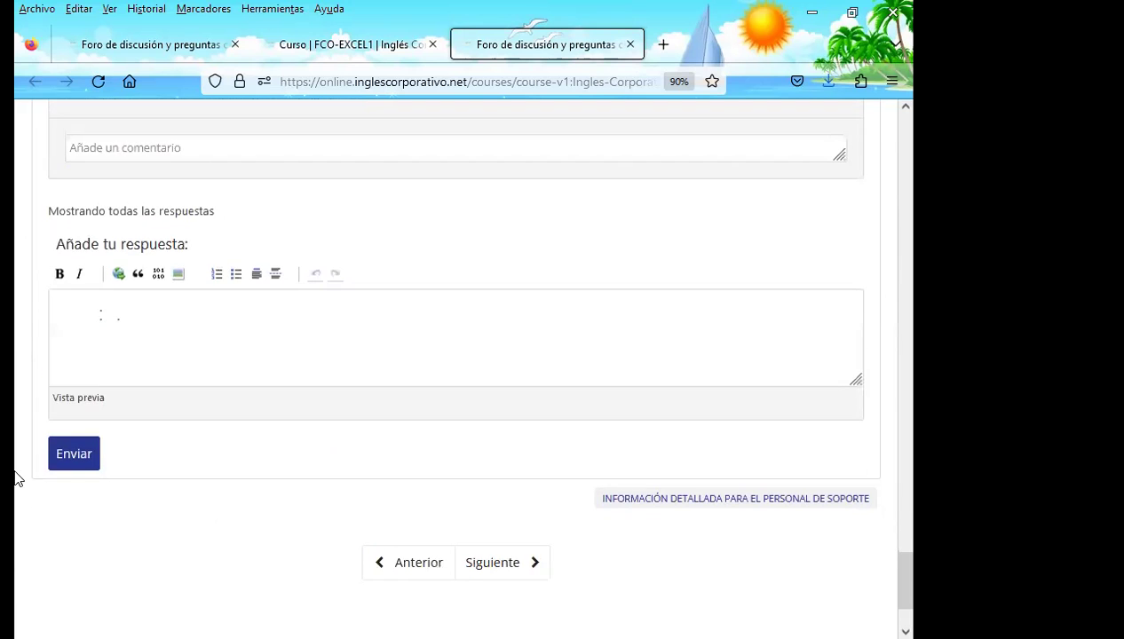
# Step: Switch to the PowerPoint slideshow showing slide 18, 'FELICES VACACIONES'
pyautogui.scroll(3, 17, 470)
pyautogui.scroll(2, 20, 466)
pyautogui.scroll(3, 18, 466)
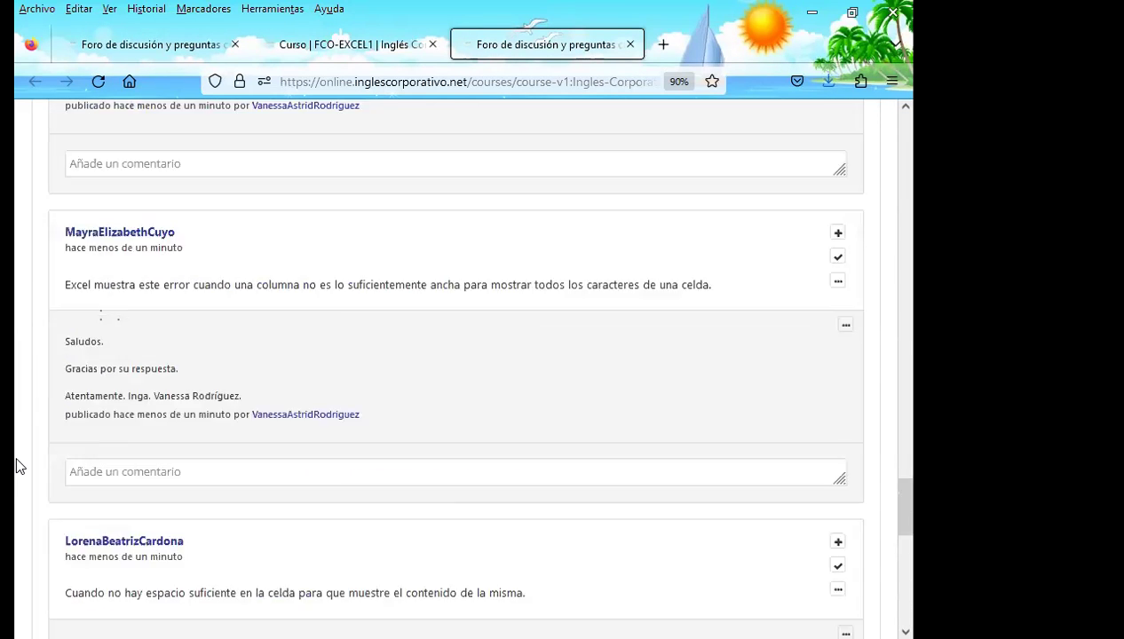
pyautogui.scroll(2, 18, 466)
pyautogui.scroll(2, 18, 466)
pyautogui.scroll(3, 18, 466)
pyautogui.scroll(4, 18, 466)
pyautogui.scroll(4, 17, 466)
pyautogui.scroll(3, 18, 466)
pyautogui.scroll(4, 26, 463)
pyautogui.scroll(2, 35, 457)
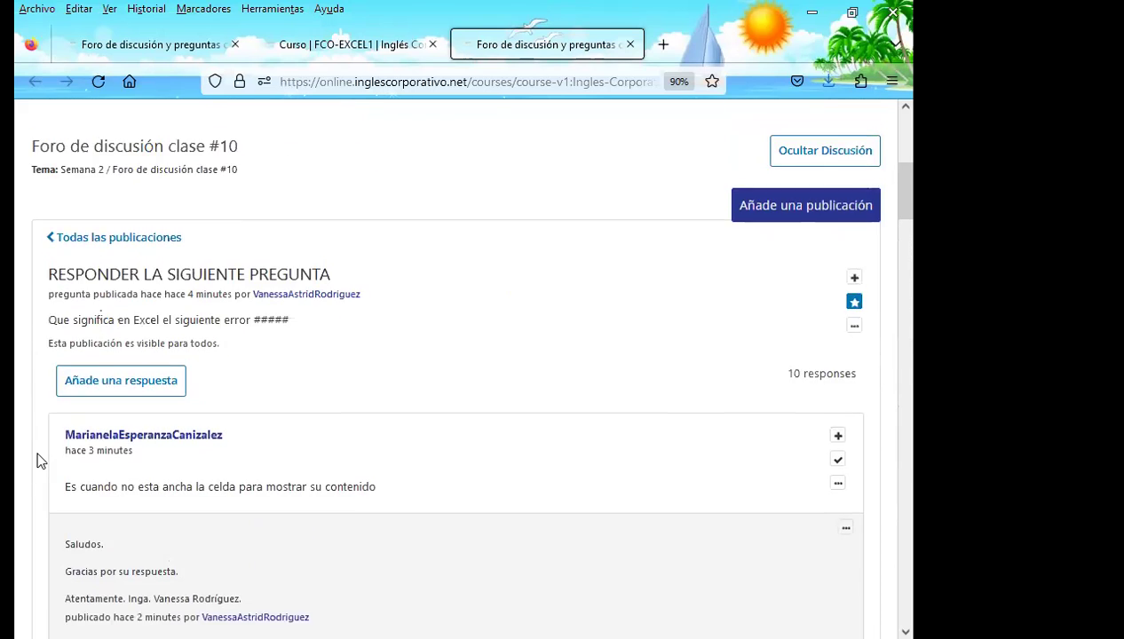
pyautogui.scroll(3, 38, 457)
pyautogui.scroll(1, 37, 458)
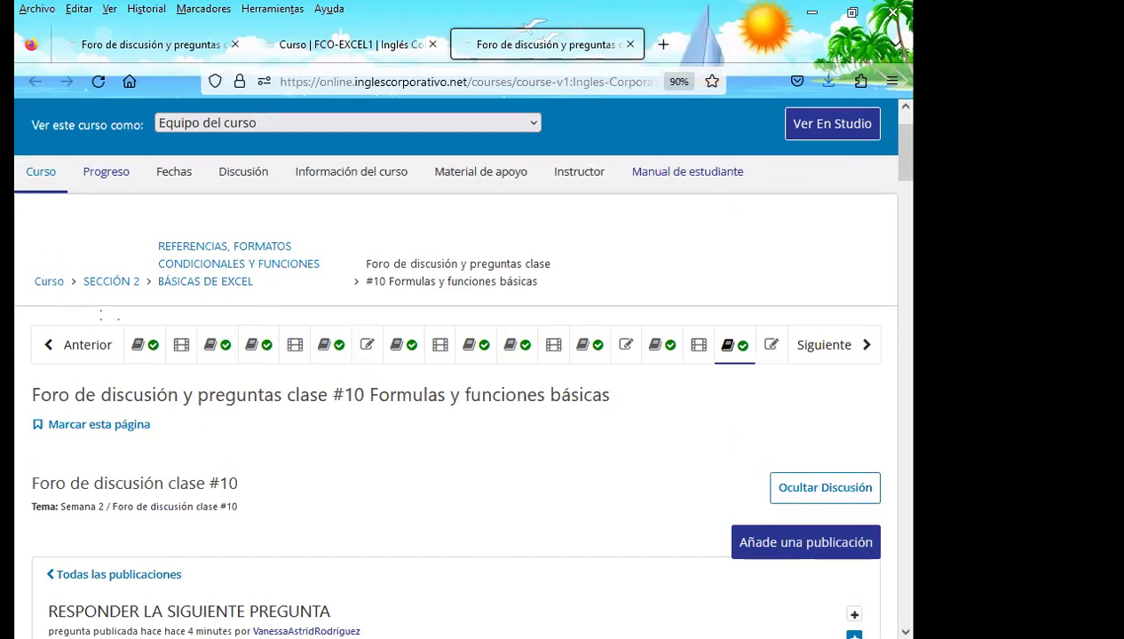
pyautogui.hotkey('alt', 'Tab')
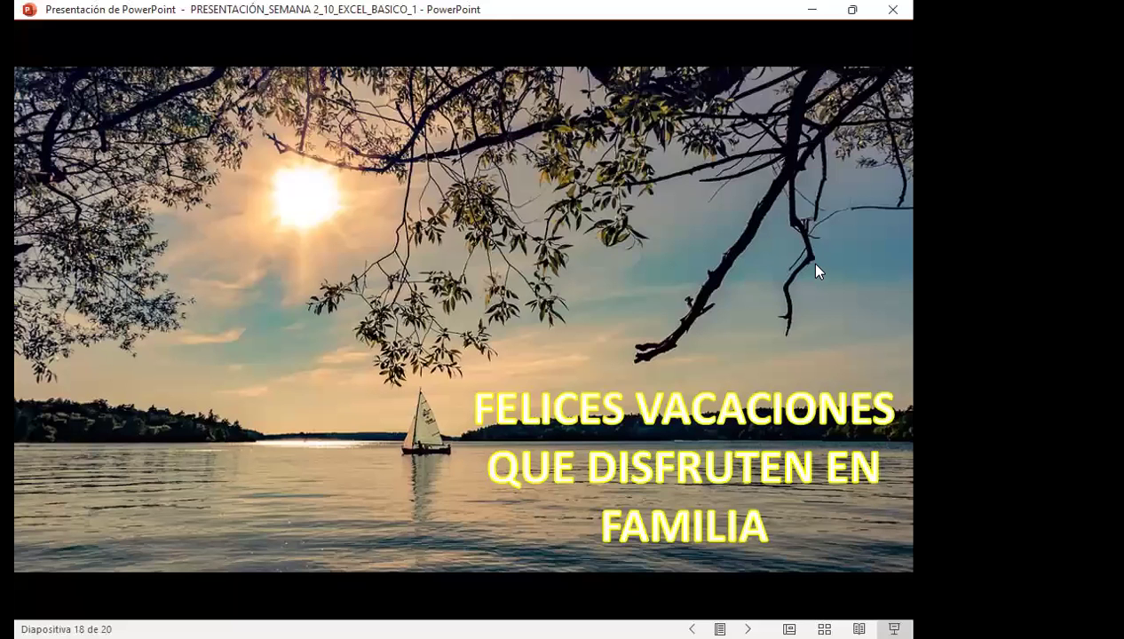